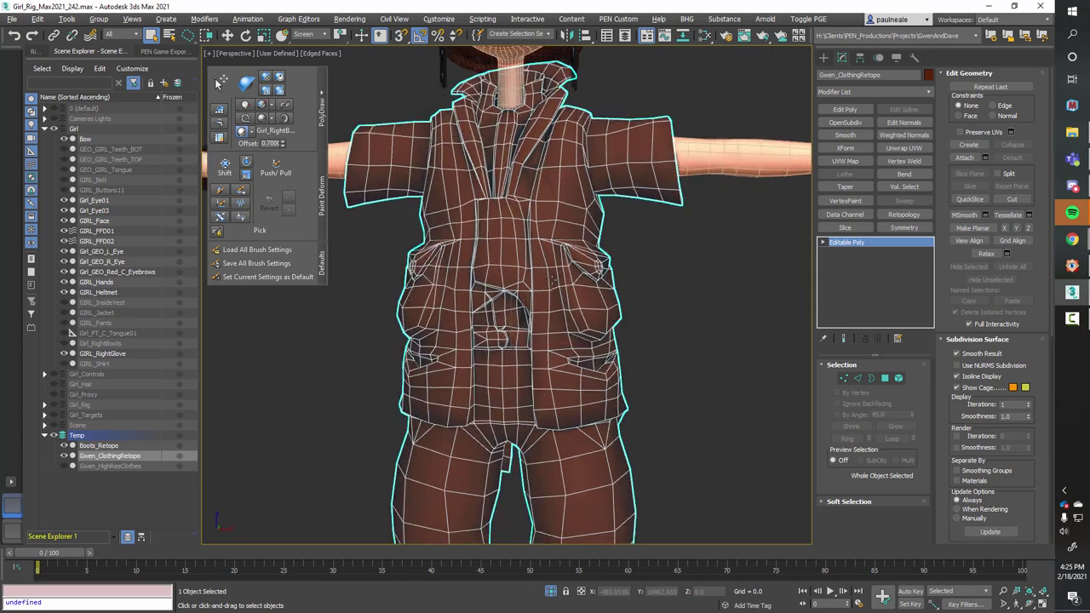
- Select the Boots_Retopo mesh on the character's lower legs
scroll(550, 187, "down", 3)
middle_click_drag(511, 417, 521, 312)
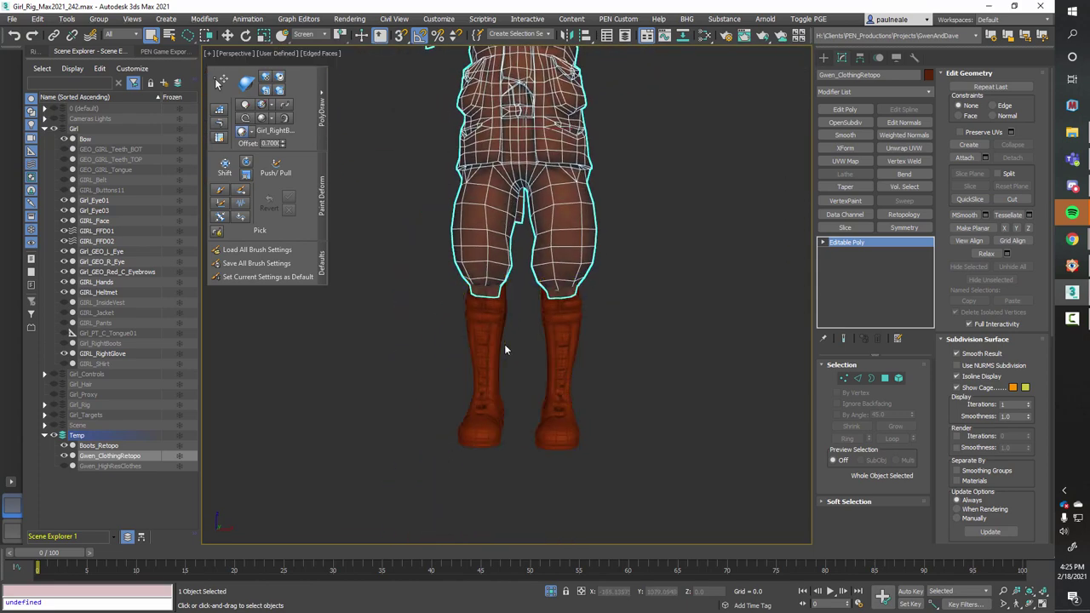
left_click(505, 350)
- Examine the boots' retopology wireframe and its symmetry plane from the front and from above
middle_click_drag(504, 349, 545, 277, "alt")
middle_click_drag(545, 277, 515, 379)
scroll(520, 324, "down", 3)
middle_click_drag(521, 324, 528, 256, "alt")
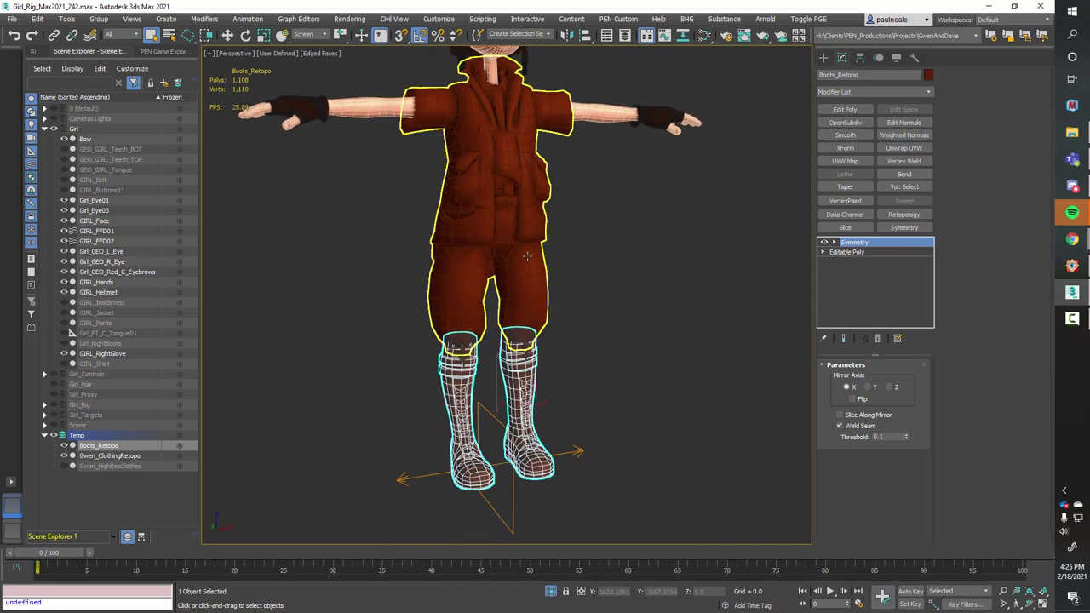
middle_click_drag(478, 405, 506, 394, "alt")
scroll(495, 426, "up", 6)
scroll(518, 341, "down", 2)
middle_click_drag(507, 394, 494, 336, "alt")
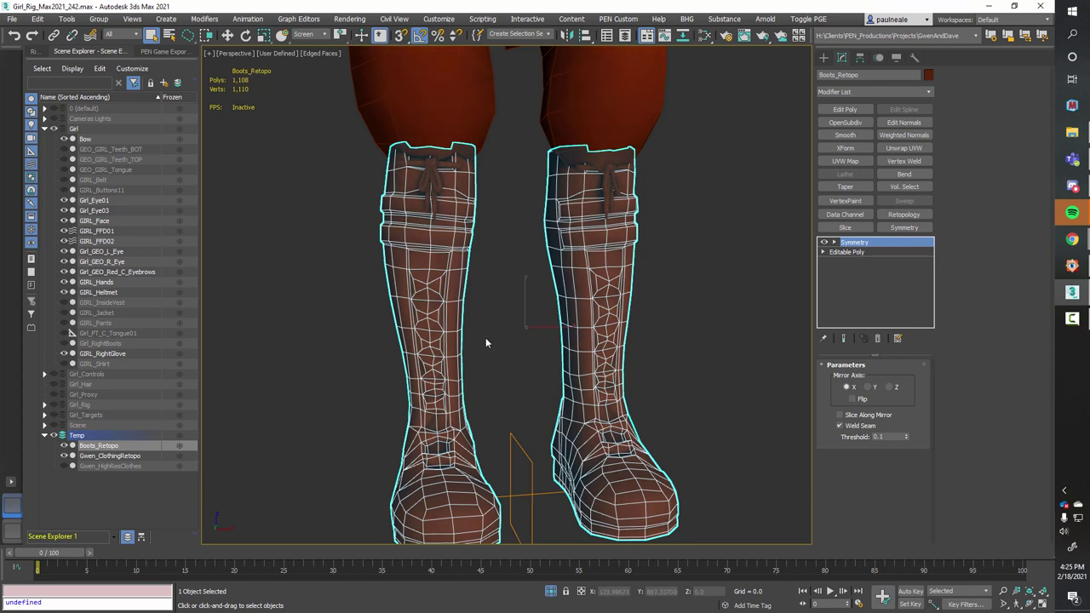
middle_click_drag(508, 334, 501, 366)
scroll(485, 353, "down", 3)
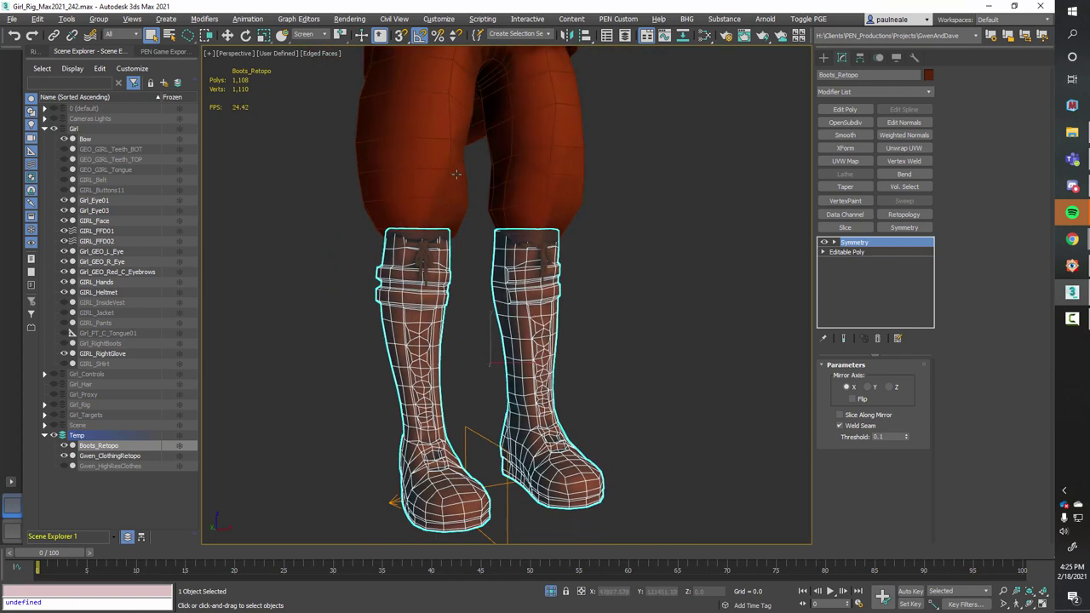
middle_click_drag(436, 186, 484, 411, "alt")
scroll(484, 410, "down", 3)
middle_click_drag(512, 176, 546, 325, "alt")
middle_click_drag(554, 279, 550, 152)
scroll(470, 351, "up", 3)
middle_click_drag(483, 349, 483, 313)
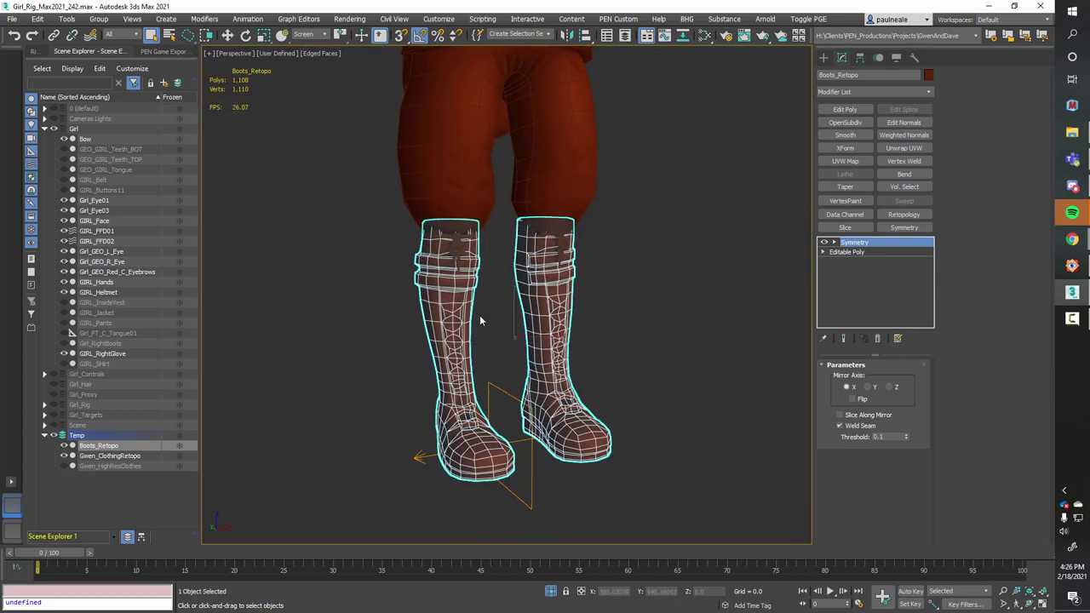
middle_click_drag(530, 350, 535, 261, "alt")
scroll(531, 308, "up", 2)
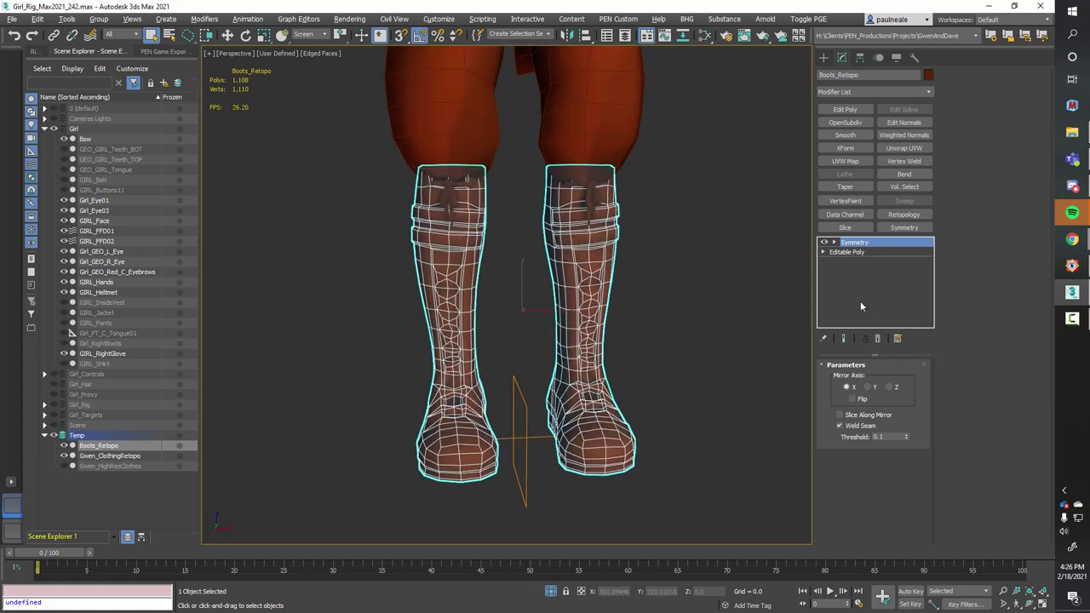
middle_click_drag(639, 350, 769, 324, "alt")
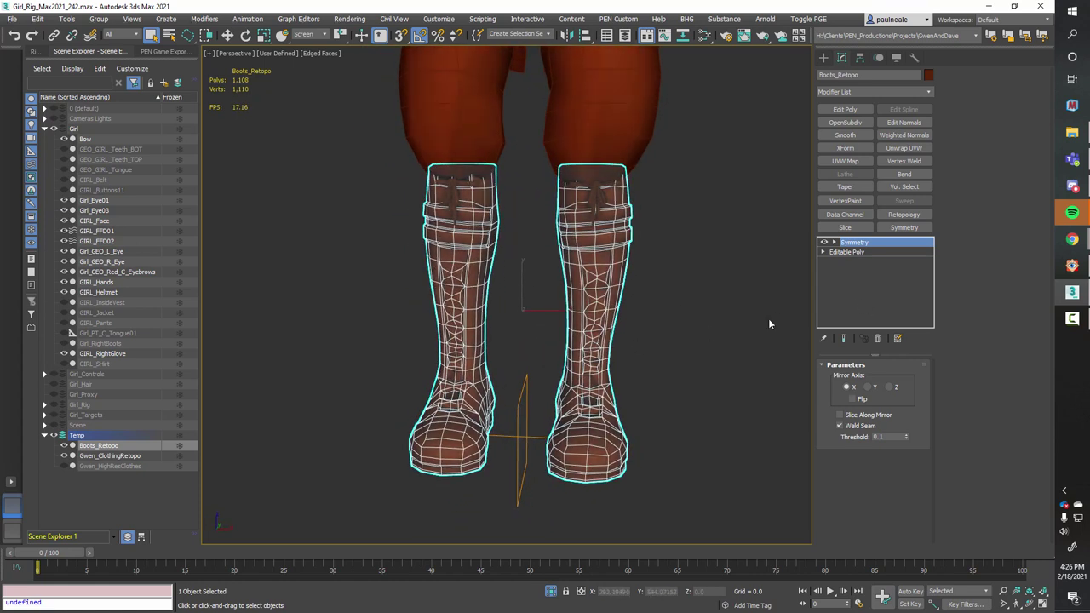
- Add an Unwrap UVW modifier between Editable Poly and Symmetry on the boots and open the UV editor in face mode
left_click(847, 253)
mouse_move(662, 309)
middle_mouse_down("alt")
mouse_move(565, 344)
mouse_move(620, 335)
mouse_move(579, 319)
mouse_move(614, 309)
mouse_move(438, 313)
mouse_move(577, 333)
mouse_move(526, 315)
mouse_move(543, 296)
middle_mouse_up("alt")
mouse_move(560, 348)
middle_mouse_down("alt")
mouse_move(597, 348)
mouse_move(569, 345)
middle_mouse_up("alt")
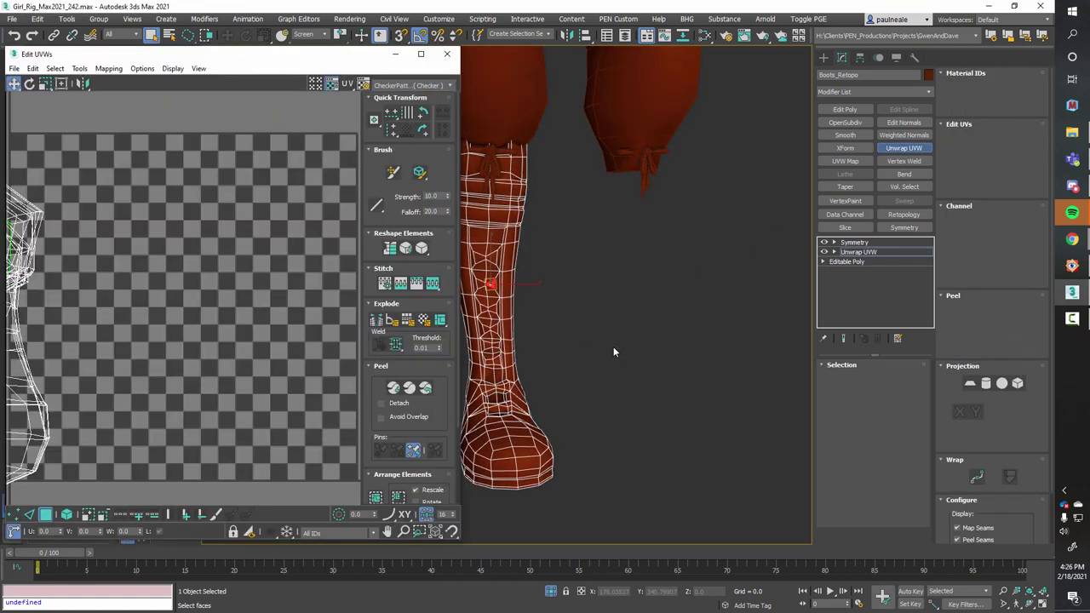
middle_click_drag(621, 372, 633, 279, "alt")
middle_click_drag(195, 313, 316, 308)
middle_click_drag(316, 309, 201, 340, "ctrl+alt")
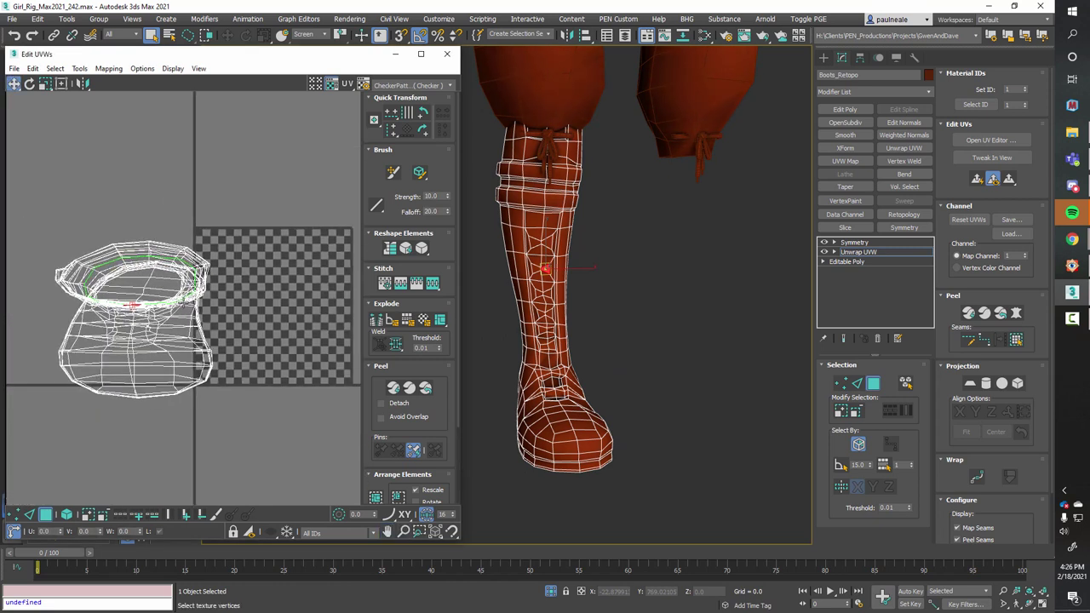
- Select all faces of the boot, apply a quick planar map, and move the shell outside the checkered UV tile
mouse_move(596, 311)
middle_mouse_down("alt")
mouse_move(628, 300)
mouse_move(575, 327)
mouse_move(598, 315)
mouse_move(579, 305)
mouse_move(590, 302)
mouse_move(586, 325)
middle_mouse_up("alt")
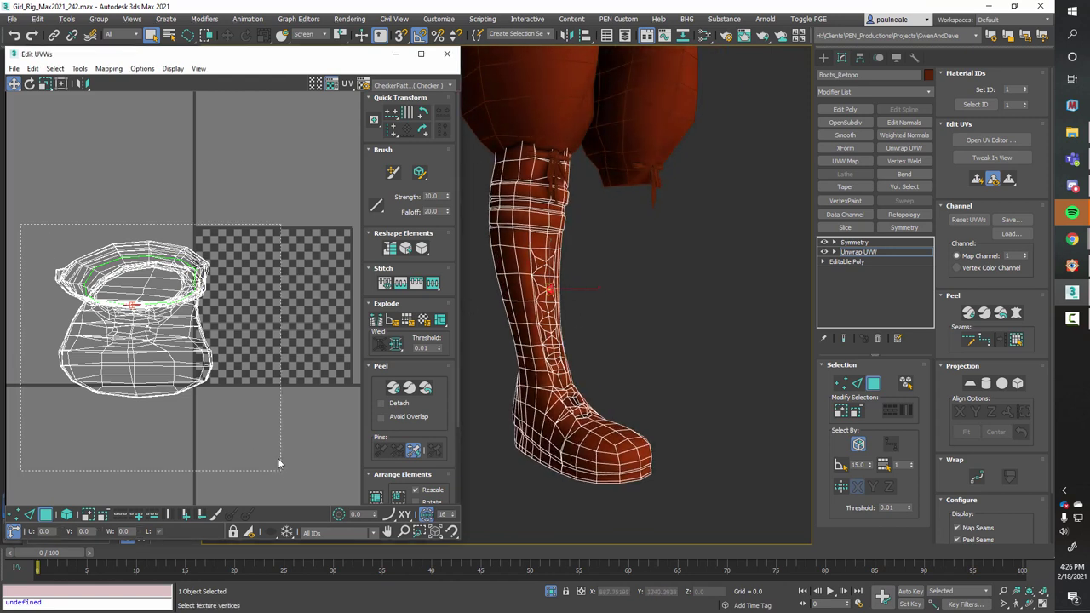
key("ctrl+a")
middle_click_drag(618, 376, 753, 335, "alt")
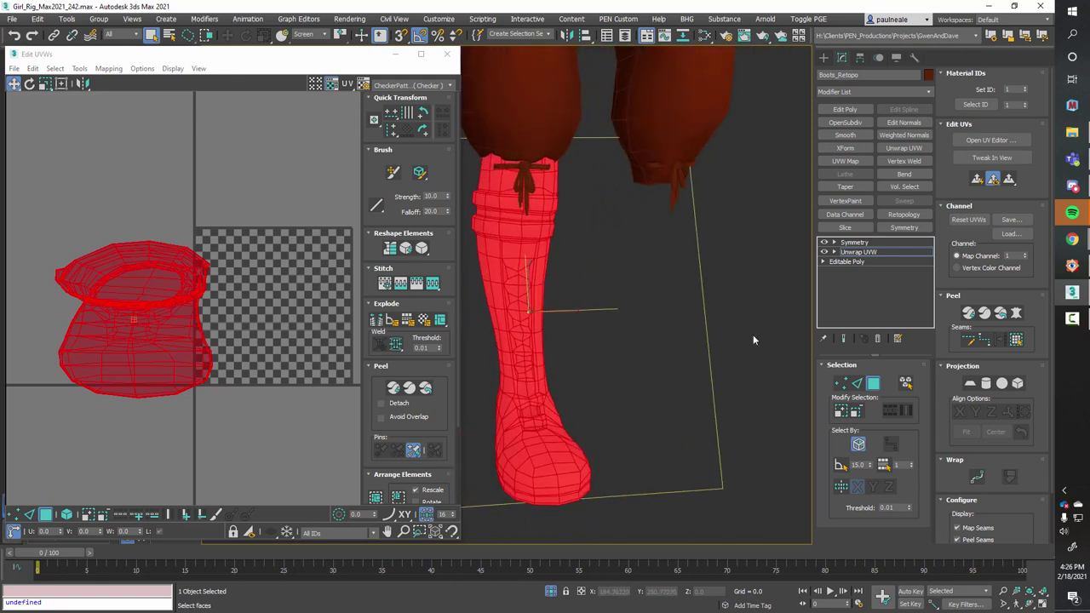
left_click(978, 180)
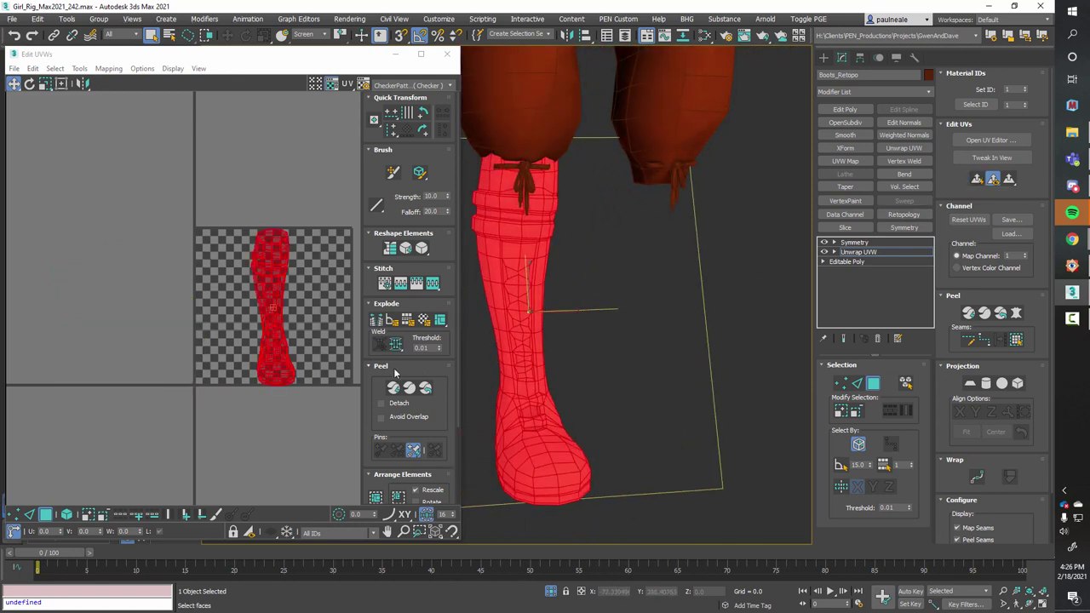
left_click_drag(269, 324, 128, 323)
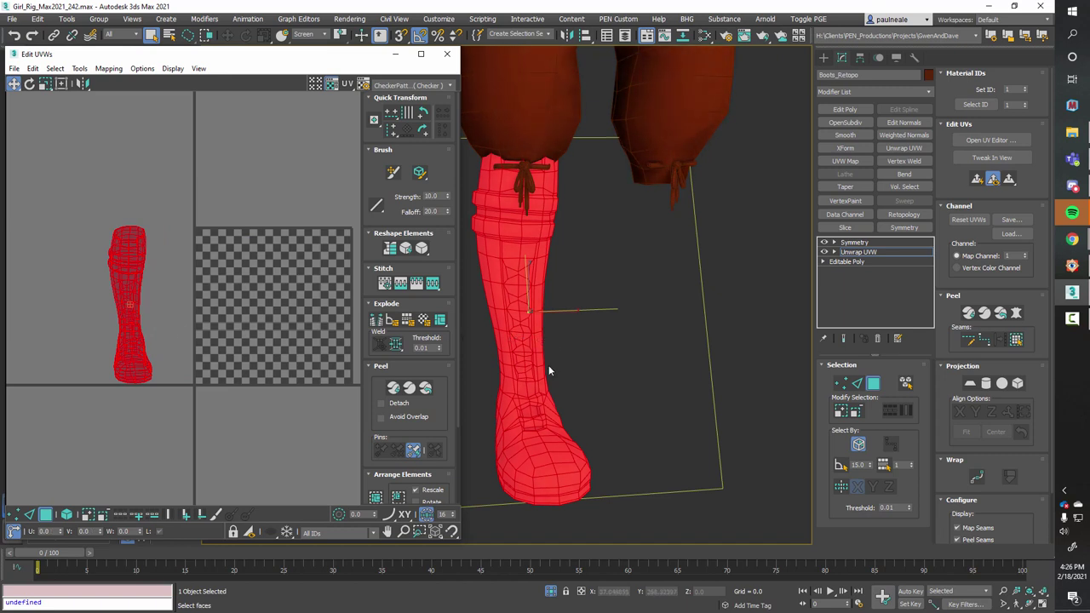
- Select the edge loop running around the boot just above the sole and break the UVs along it
middle_click_drag(555, 334, 650, 257, "alt")
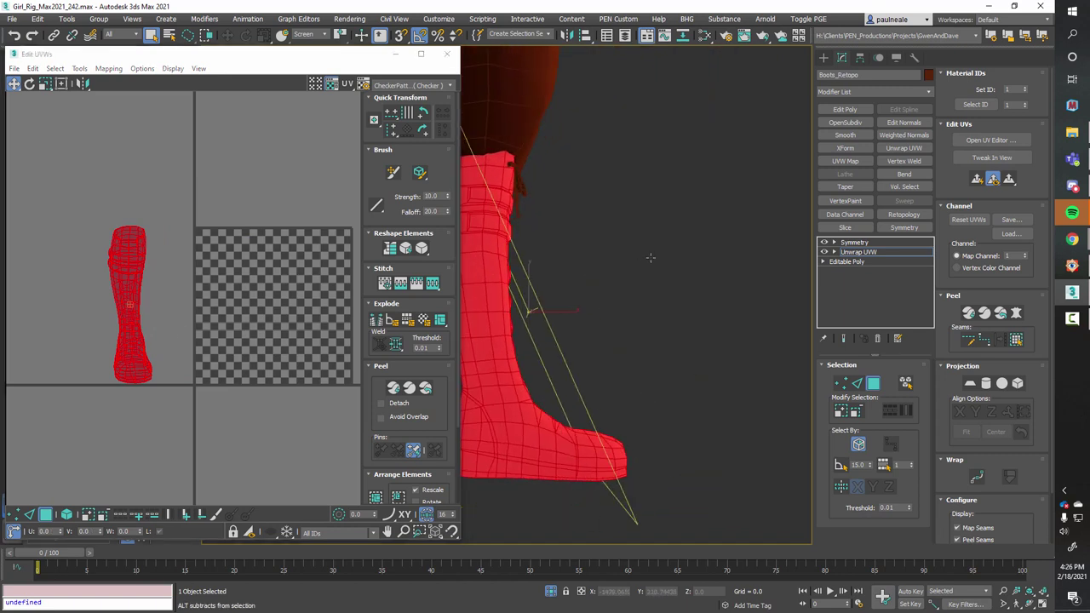
middle_click_drag(467, 375, 556, 360)
scroll(557, 360, "up", 5)
scroll(703, 334, "down", 3)
middle_click_drag(703, 334, 598, 366, "alt")
scroll(562, 362, "down", 3)
middle_click_drag(653, 316, 599, 316, "alt")
middle_click_drag(624, 356, 600, 362, "alt")
scroll(630, 348, "up", 3)
key("2")
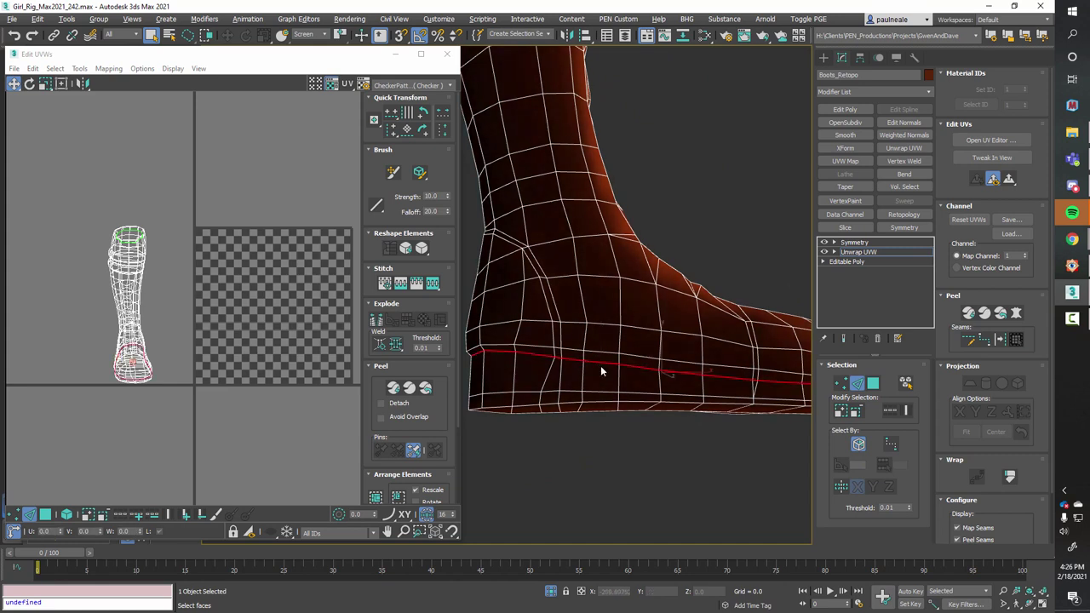
scroll(613, 434, "down", 3)
middle_click_drag(615, 439, 656, 398, "alt")
mouse_move(178, 309)
middle_mouse_down()
mouse_move(159, 323)
mouse_move(176, 307)
middle_mouse_up()
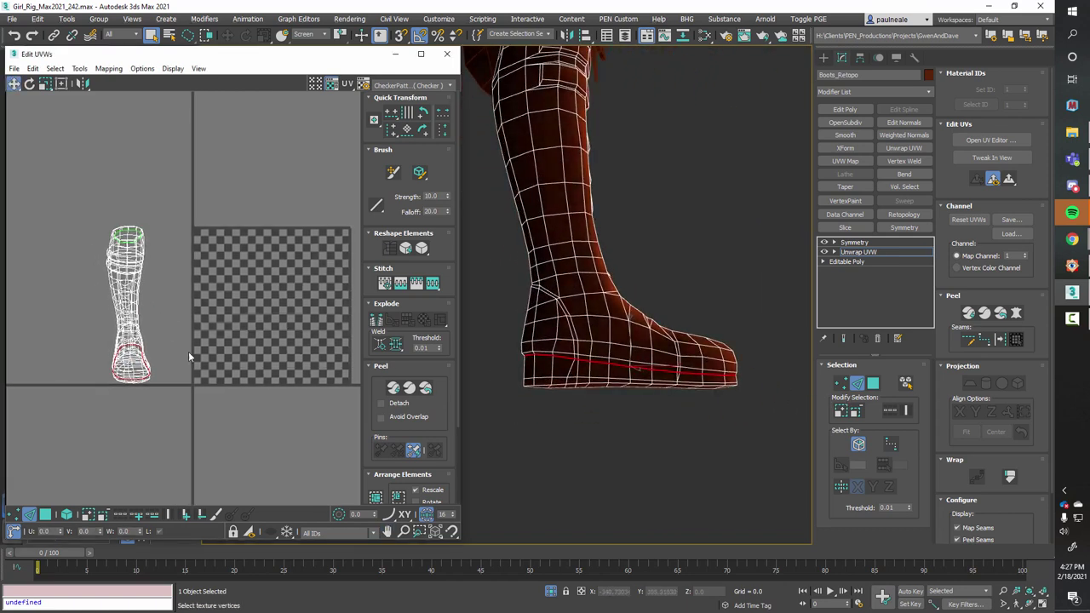
right_click(186, 296)
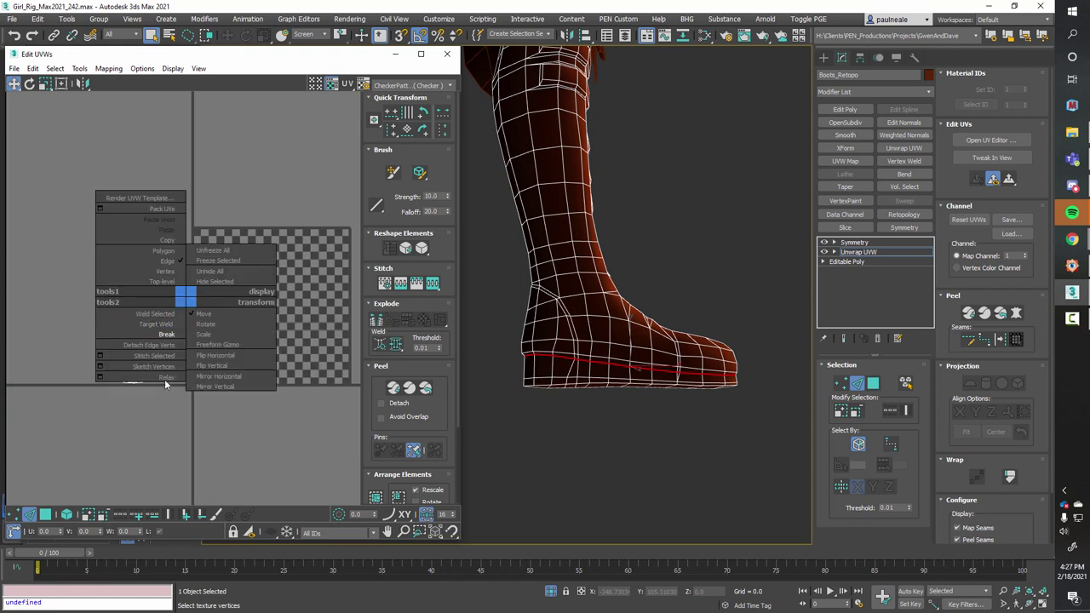
left_click(169, 334)
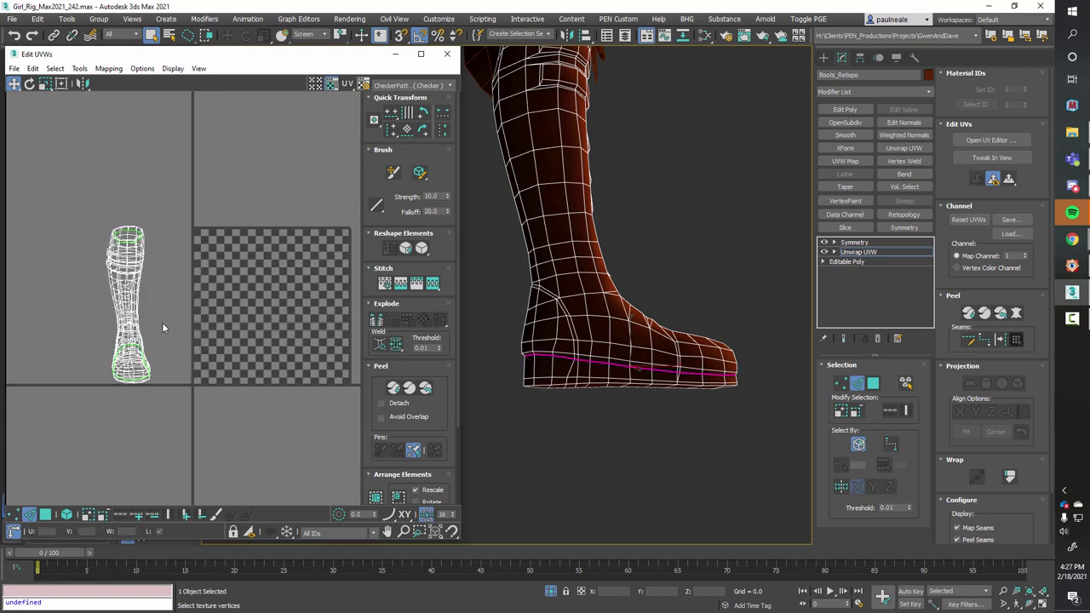
- Isolate the boot in the viewport so the rest of the character is hidden
middle_click_drag(540, 370, 534, 369, "alt")
left_click(572, 352)
middle_click_drag(695, 377, 720, 374, "alt")
middle_click_drag(626, 264, 639, 378)
middle_click_drag(599, 426, 622, 335)
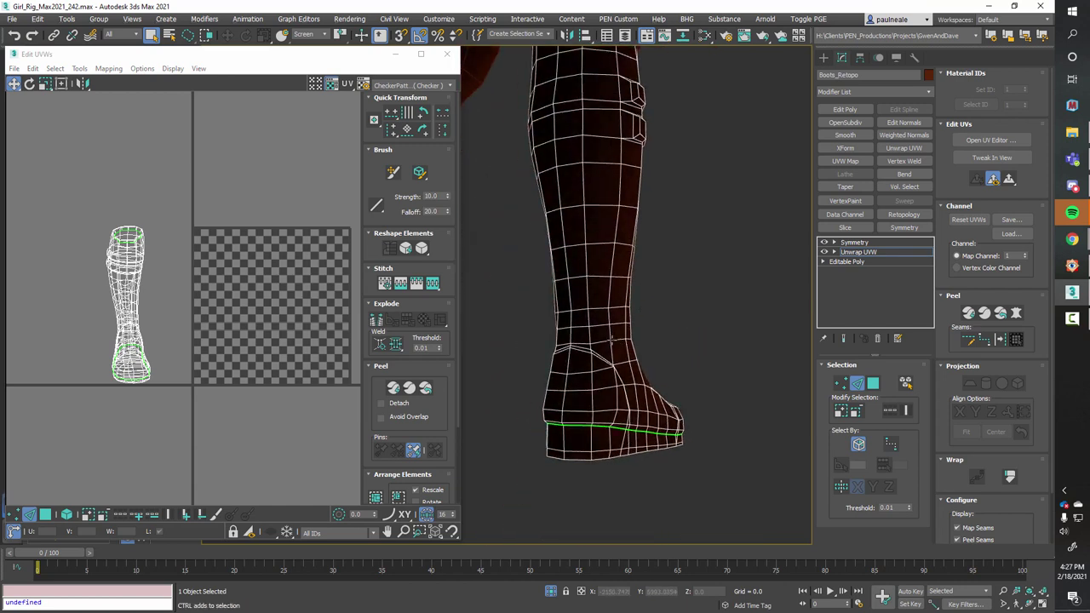
key("alt+q")
scroll(570, 392, "up", 10)
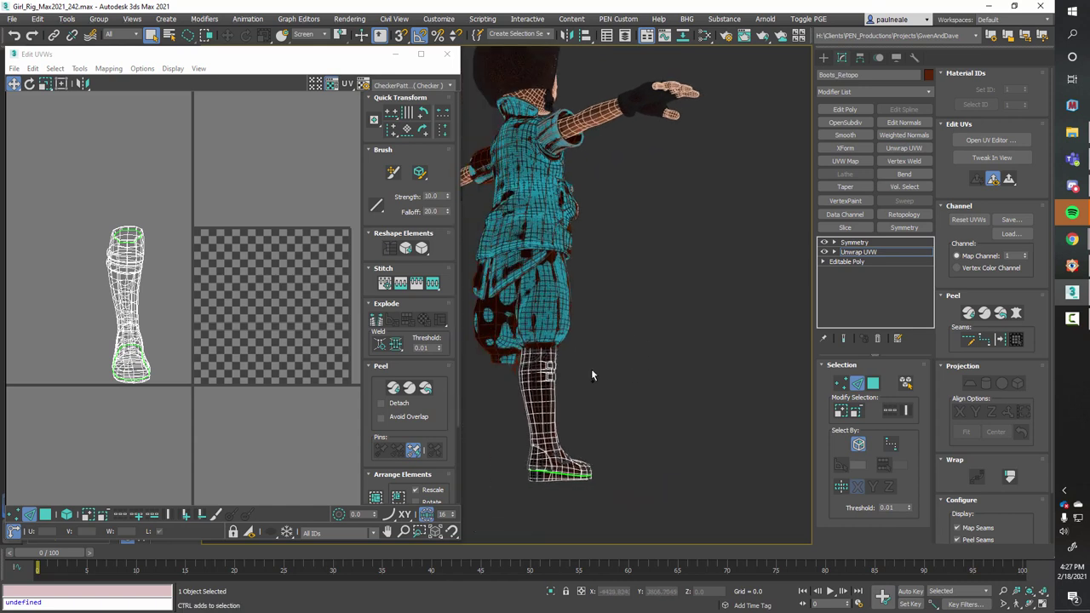
middle_click_drag(632, 341, 587, 414, "alt")
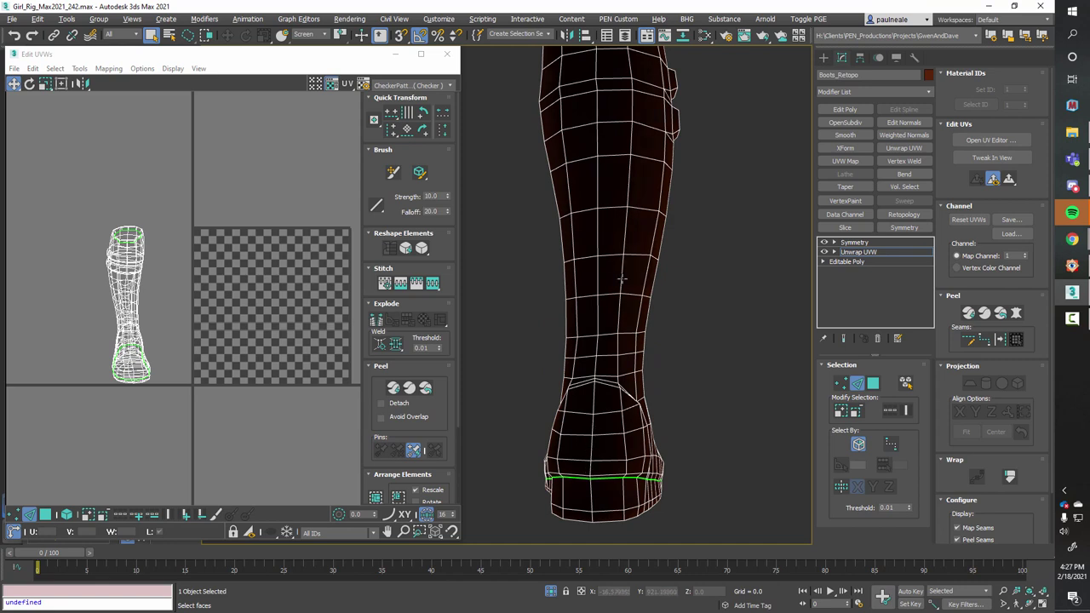
middle_click_drag(619, 254, 555, 360, "alt")
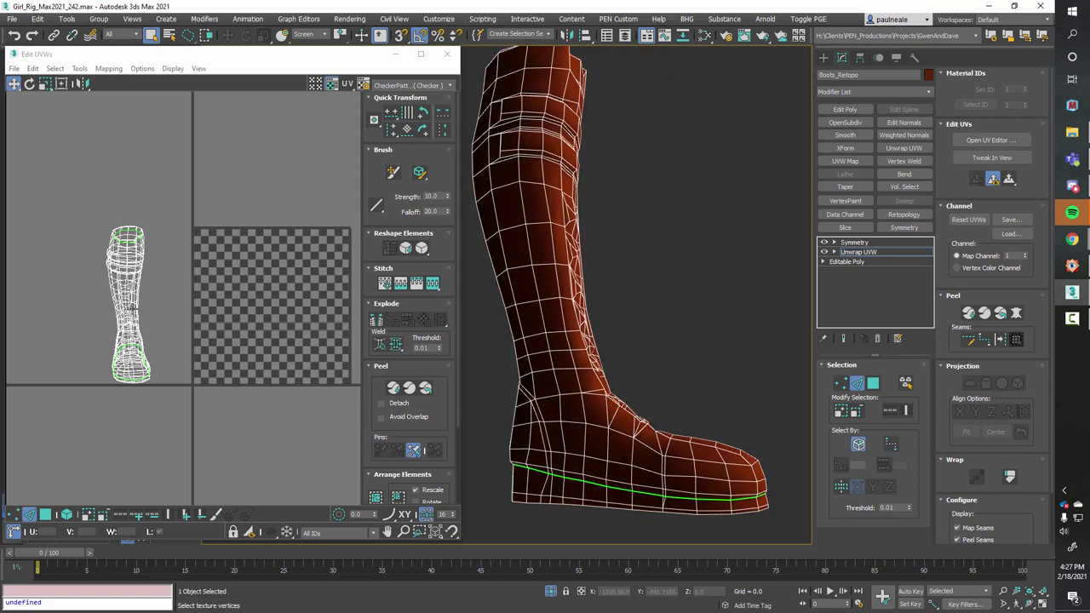
- Select the boot's upper shell as an element and move it away from the sole shell onto the checkered UV tile
left_click(46, 515)
left_click(66, 514)
left_click(176, 351)
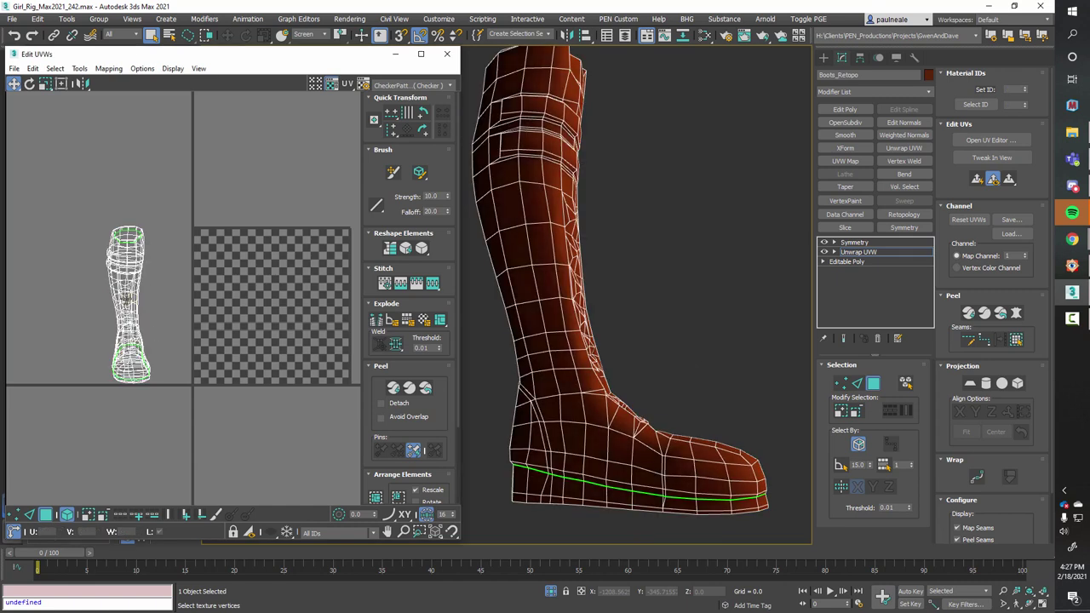
left_click_drag(129, 300, 210, 280)
- Select the vertical edge loop down the back of the boot, ending at the sole seam
middle_click_drag(609, 398, 657, 348, "alt")
scroll(587, 360, "up", 3)
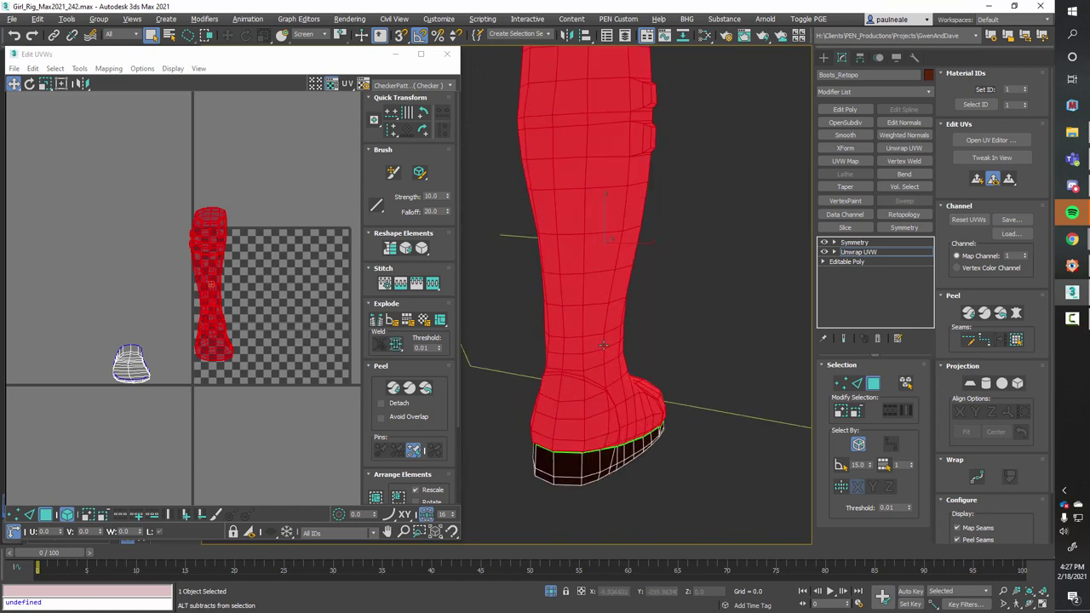
middle_click_drag(587, 360, 645, 345, "alt")
key("2")
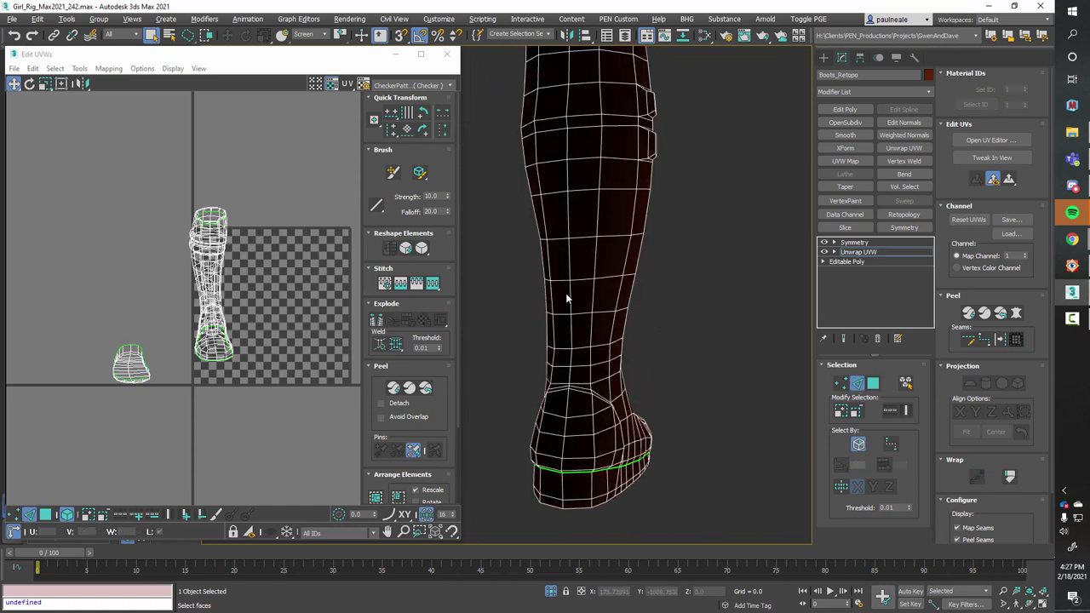
middle_click_drag(577, 300, 652, 316, "alt")
left_click(651, 317)
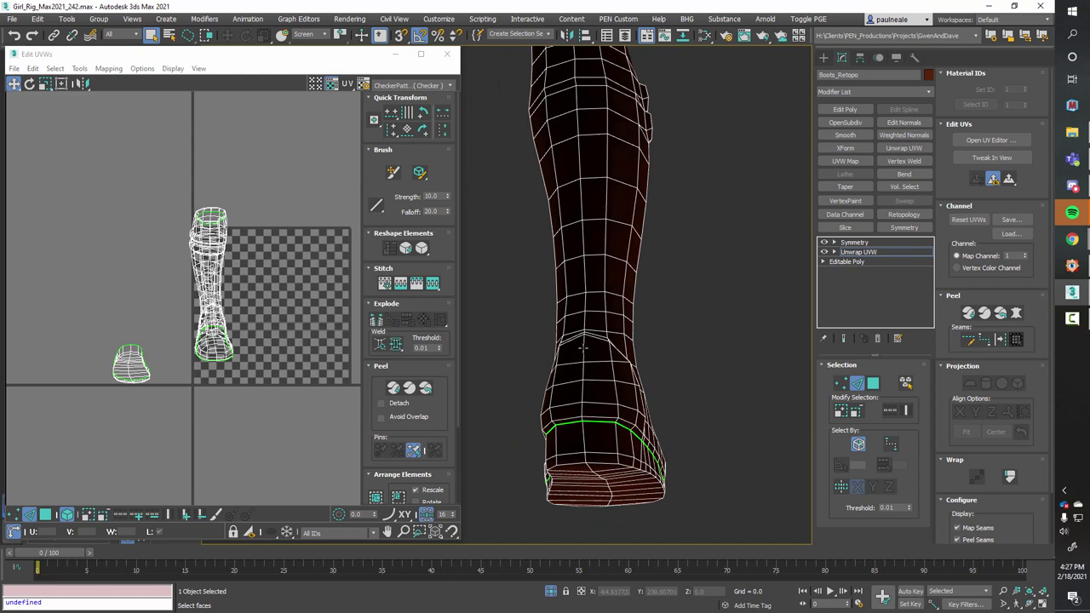
middle_click_drag(636, 357, 614, 194, "alt")
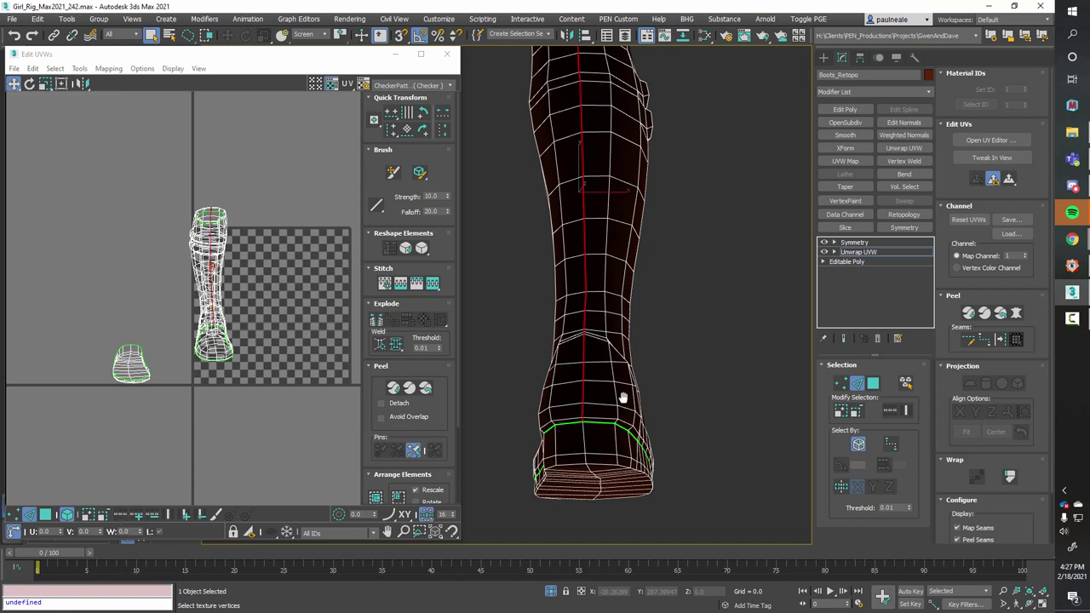
middle_click_drag(611, 407, 598, 418)
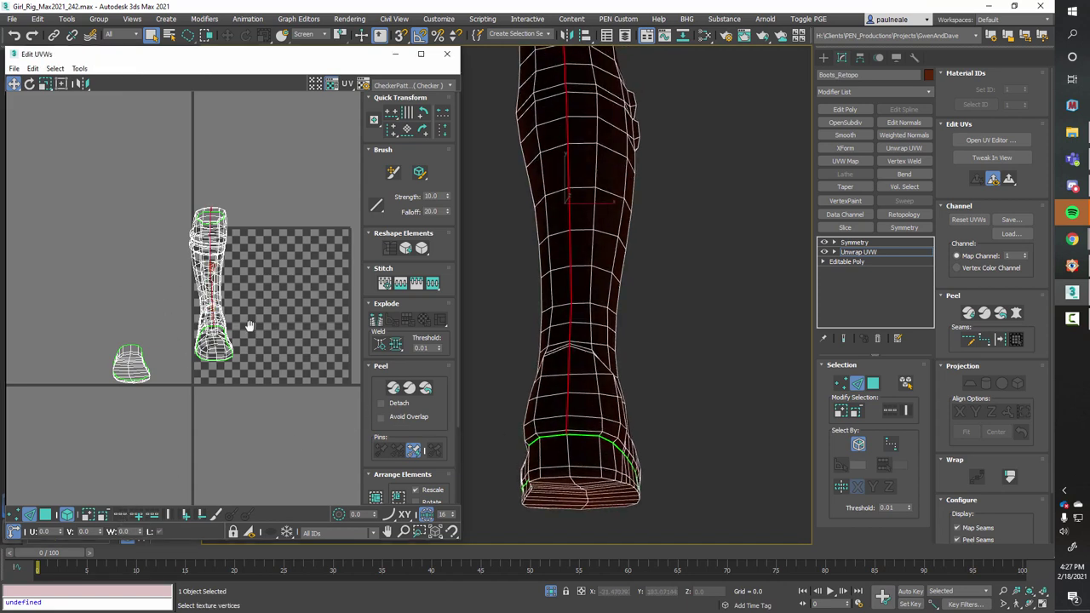
middle_click_drag(283, 313, 243, 333)
middle_click_drag(613, 298, 637, 224)
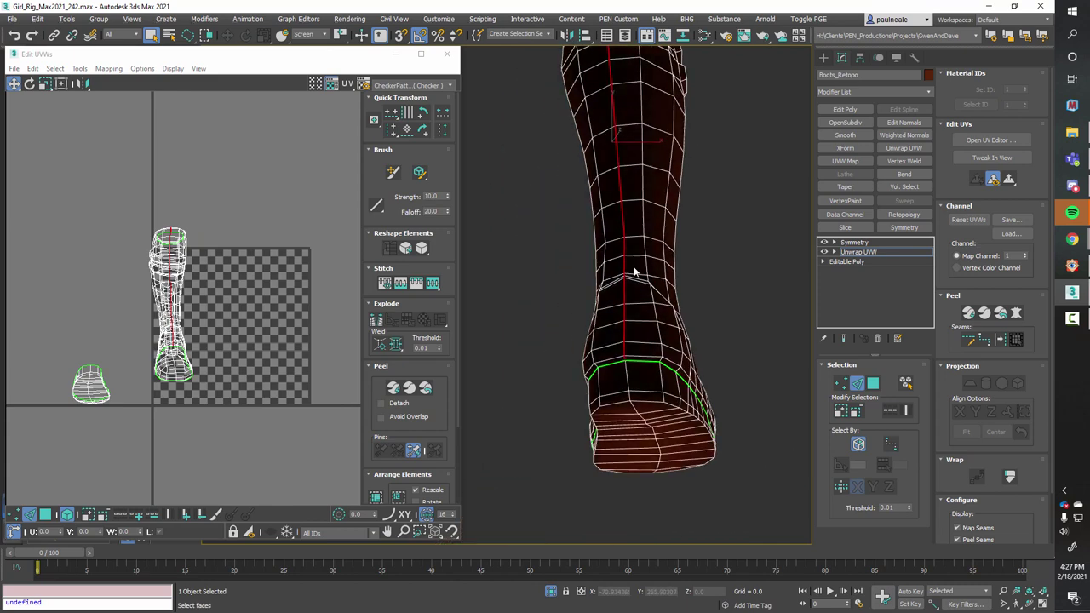
- Reselect the back edge loop from a single heel edge and break the UVs along it
left_click(714, 312)
left_click(625, 290)
middle_click_drag(721, 329, 639, 335, "alt")
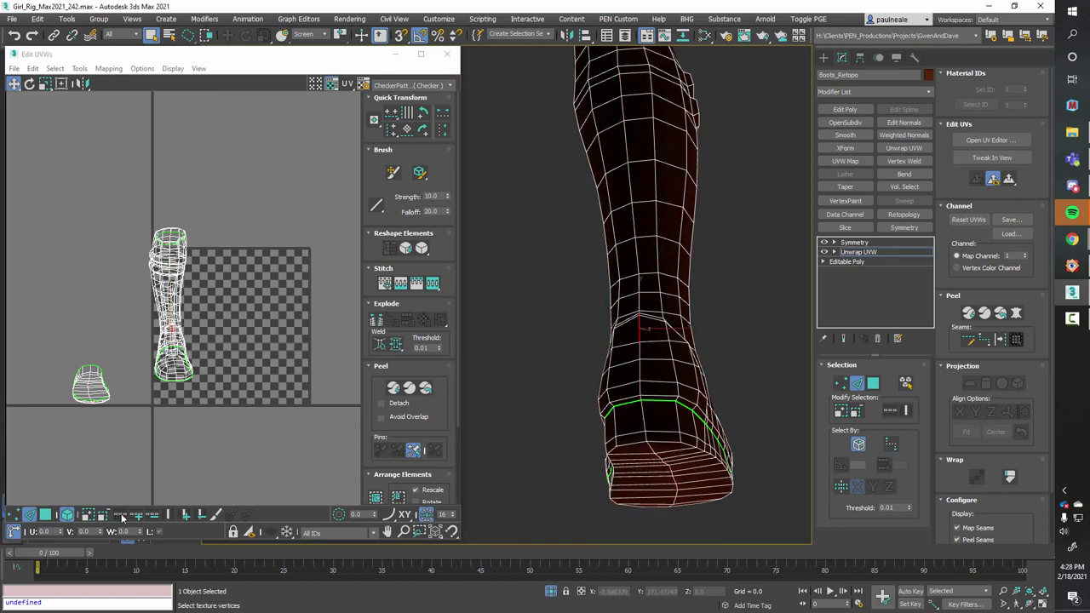
middle_click_drag(577, 390, 614, 418, "alt")
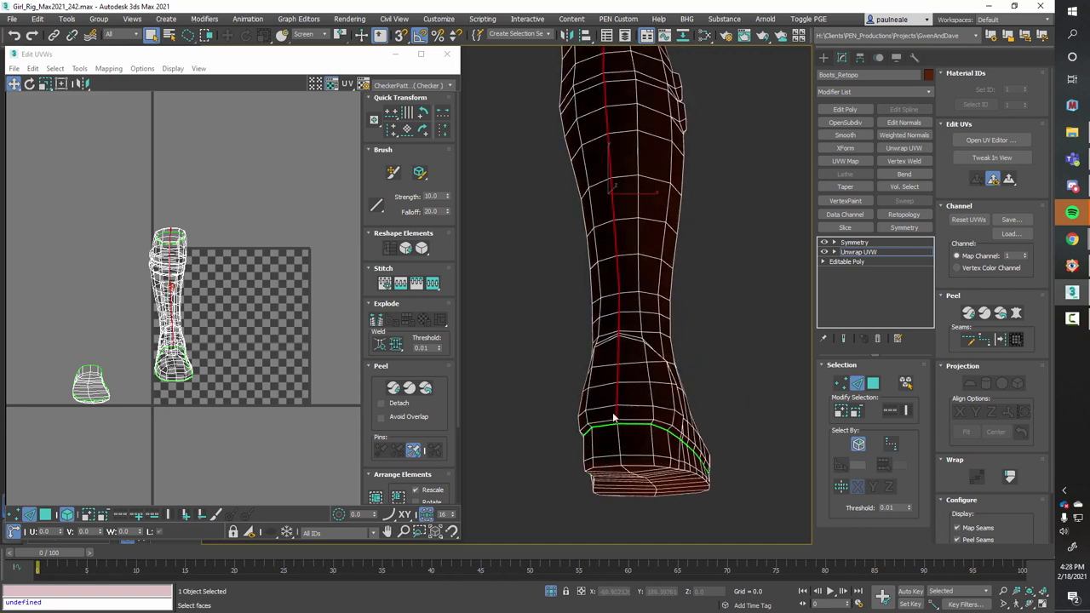
right_click(236, 295)
left_click(214, 333)
- Select all faces of the upper and sole shells and flatten them with Quick Peel
scroll(230, 326, "down", 2)
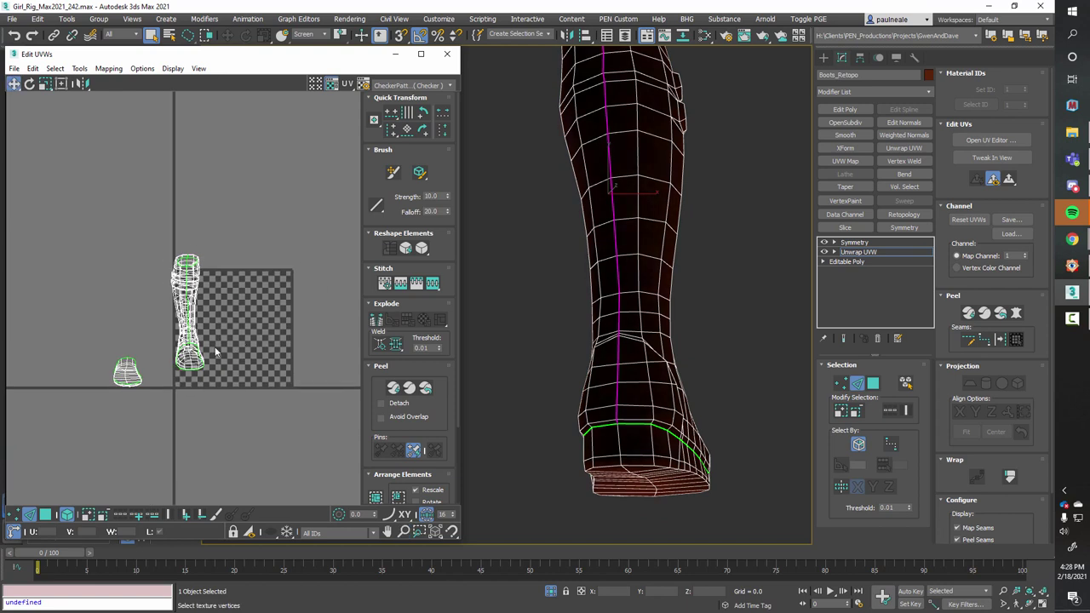
left_click(45, 514)
left_click_drag(68, 239, 287, 426)
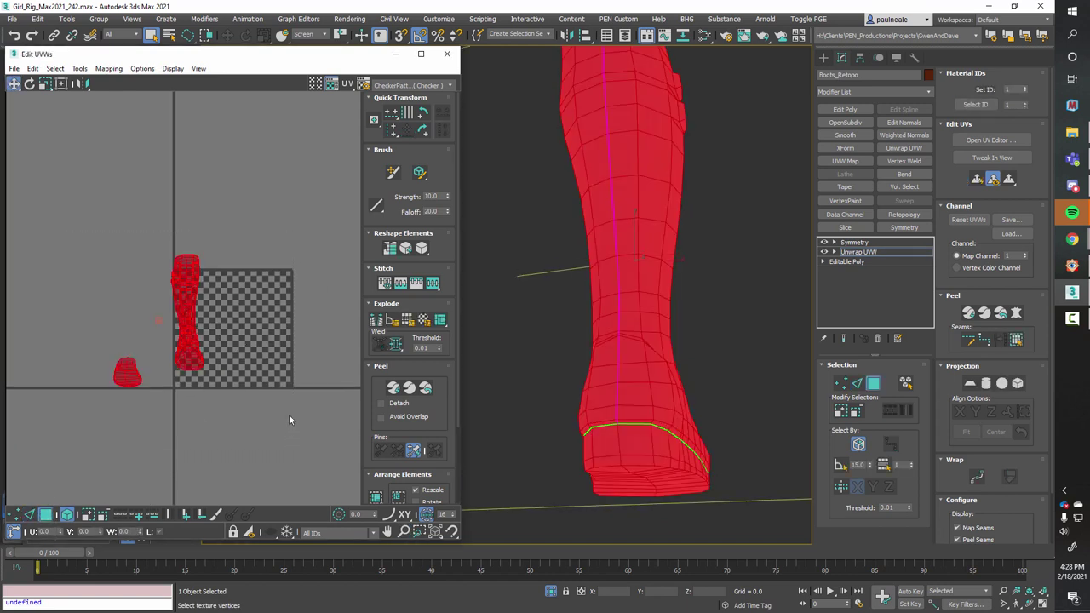
middle_click_drag(282, 403, 265, 398)
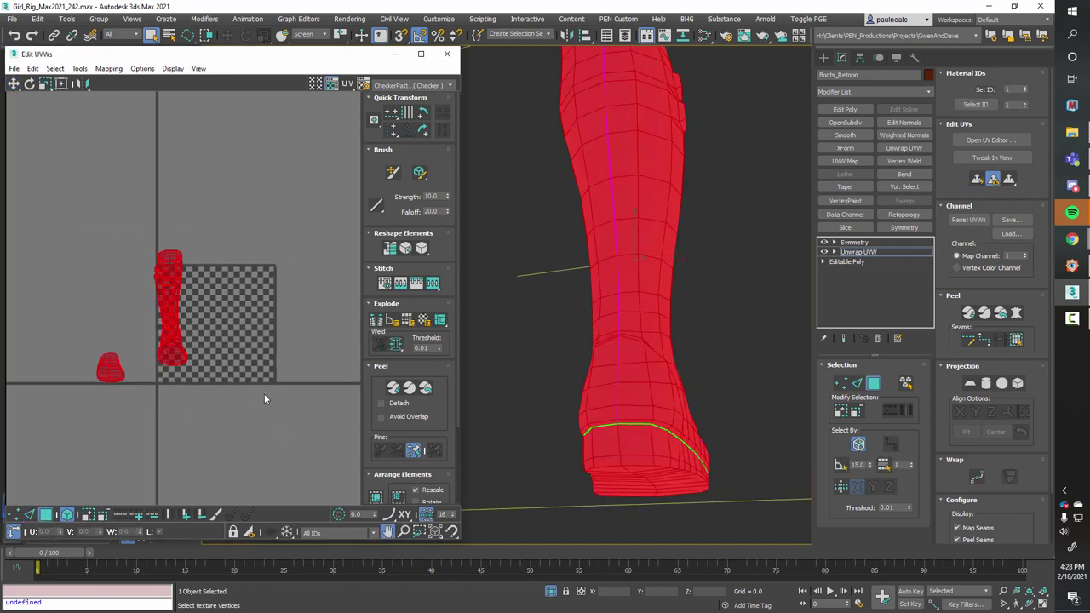
left_click(394, 389)
scroll(219, 395, "up", 5)
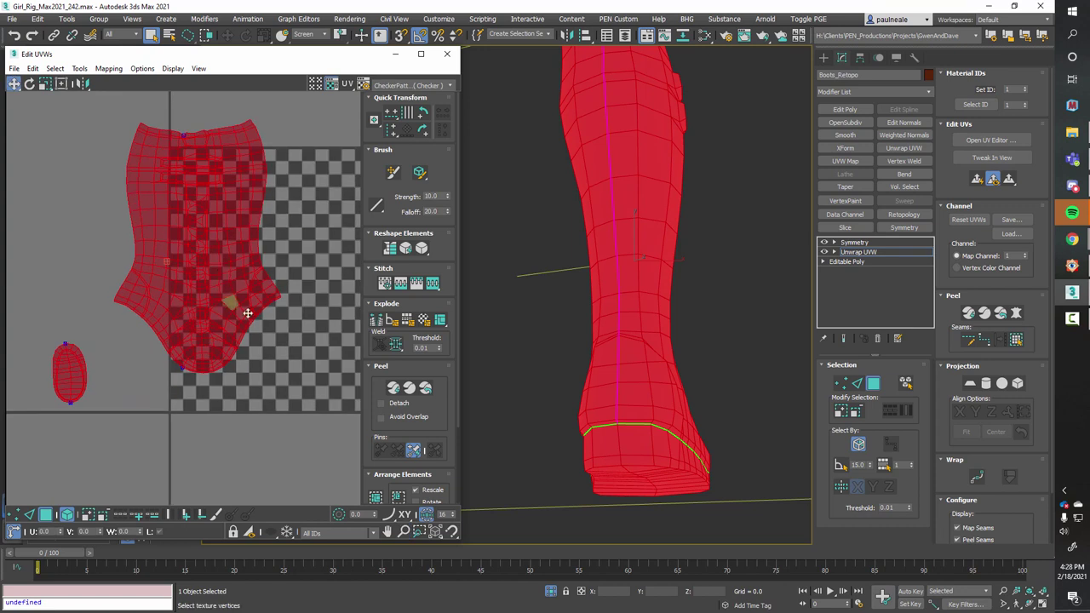
- Apply the checker pattern texture to the boot, deselect the faces, and move the UV editor window clear of the viewport labels
middle_click_drag(256, 344, 256, 342)
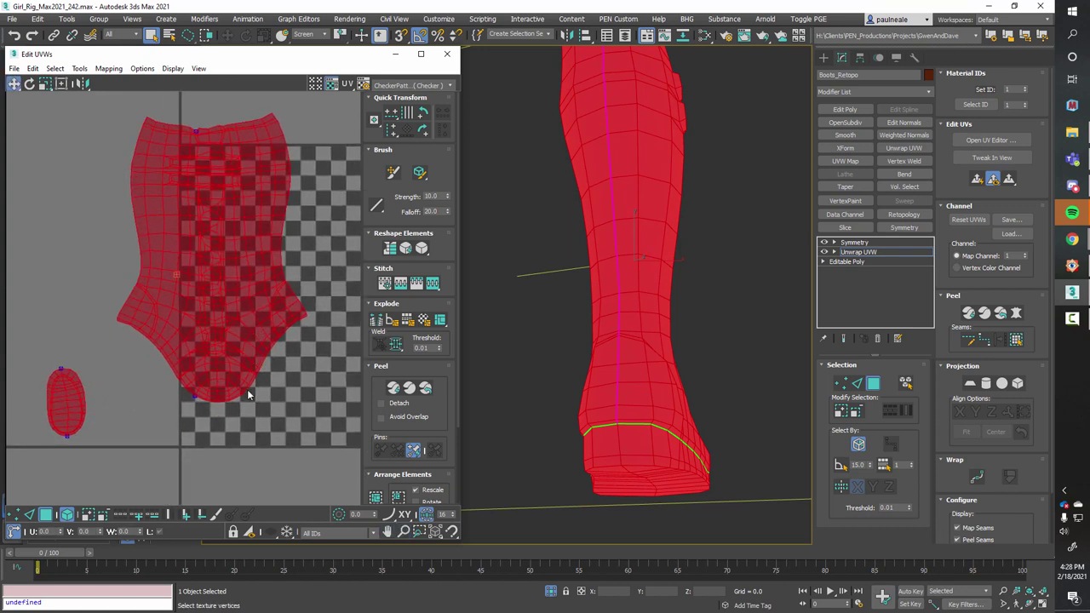
left_click(426, 86)
left_click(412, 107)
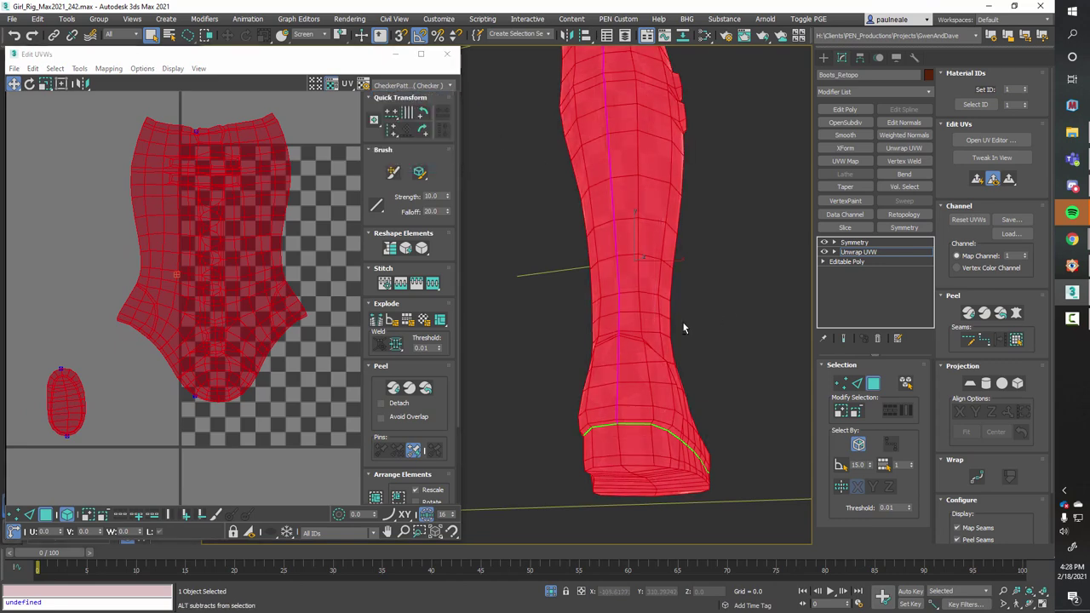
middle_click_drag(715, 314, 637, 333, "alt")
left_click(718, 326)
middle_click_drag(717, 326, 667, 328, "alt")
left_click_drag(362, 61, 360, 97)
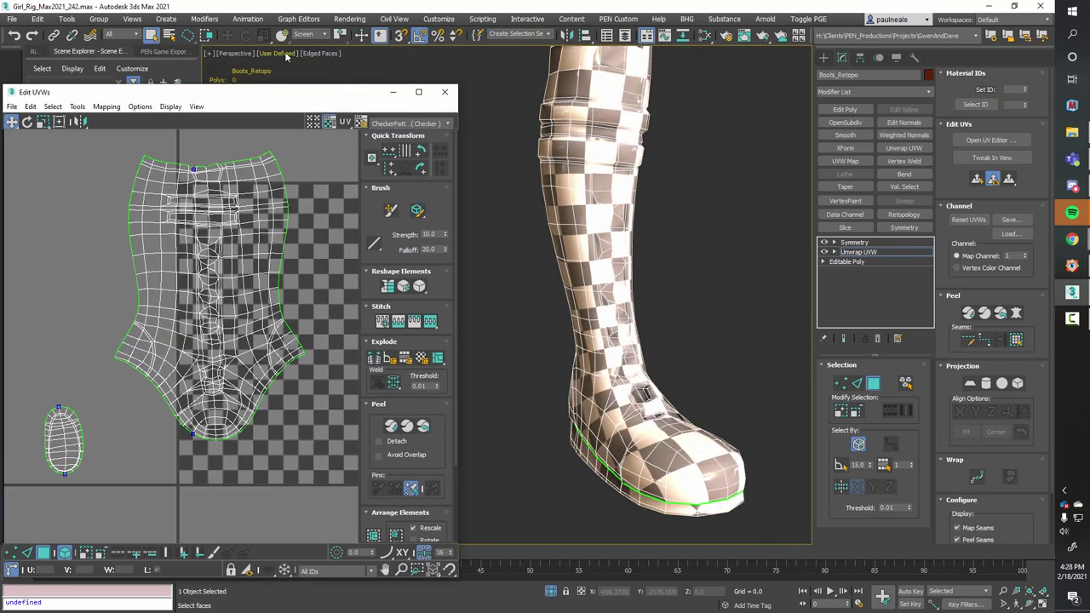
- Switch the perspective viewport's shading preset from User Defined to Standard and inspect the checker pattern on the boot
left_click(281, 54)
left_click(298, 83)
left_click(268, 53)
left_click(311, 93)
middle_click_drag(537, 209, 537, 274, "alt")
middle_click_drag(570, 282, 496, 338, "alt")
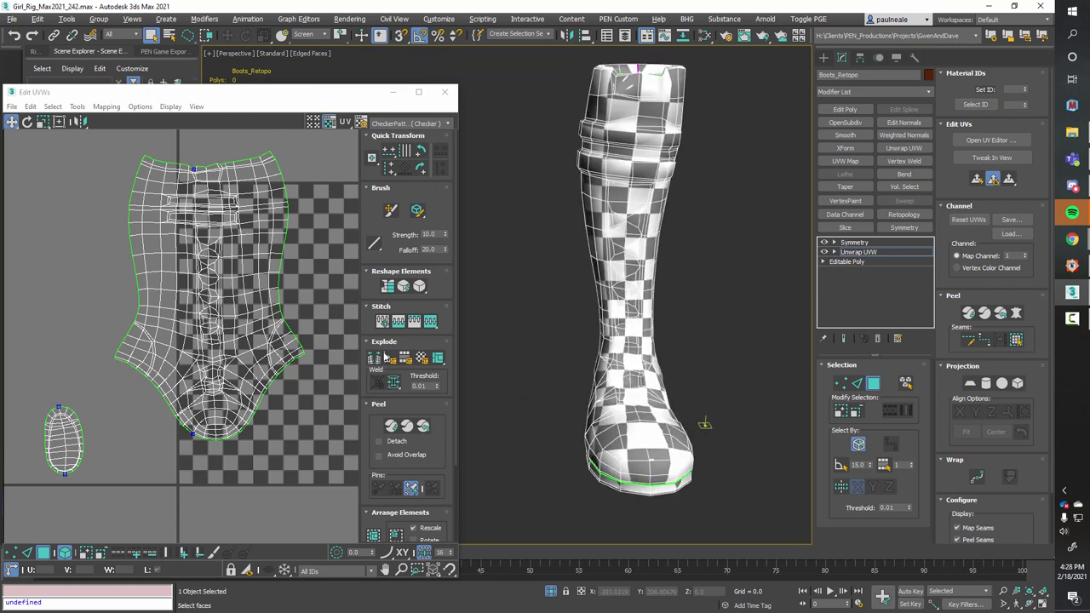
- Rescale the upper and sole shells relative to each other and move the upper shell off the checker tile
scroll(242, 353, "down", 3)
left_click_drag(53, 215, 382, 487)
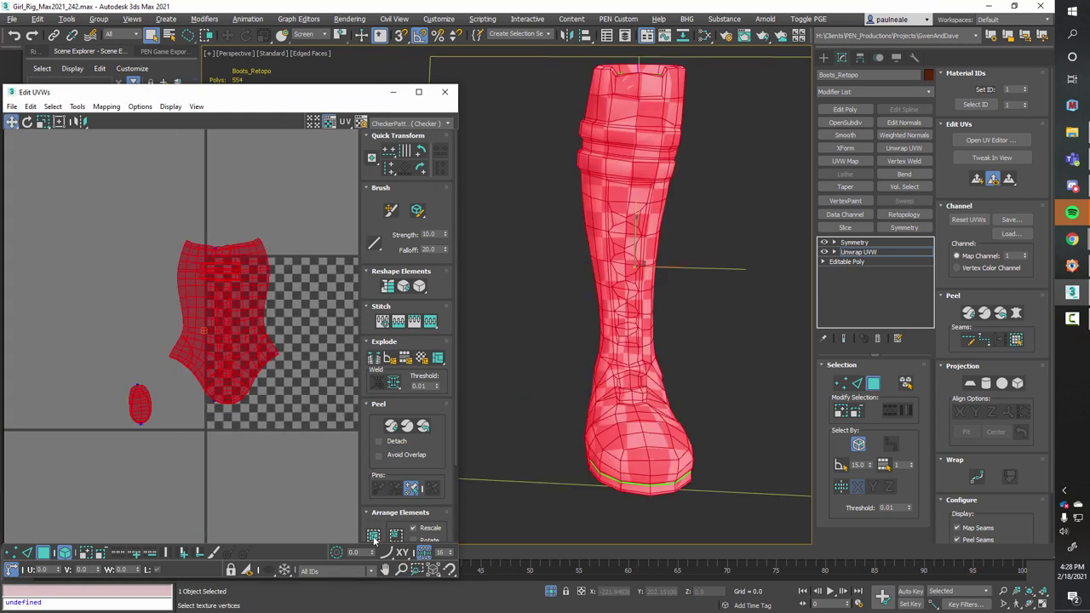
scroll(369, 517, "down", 2)
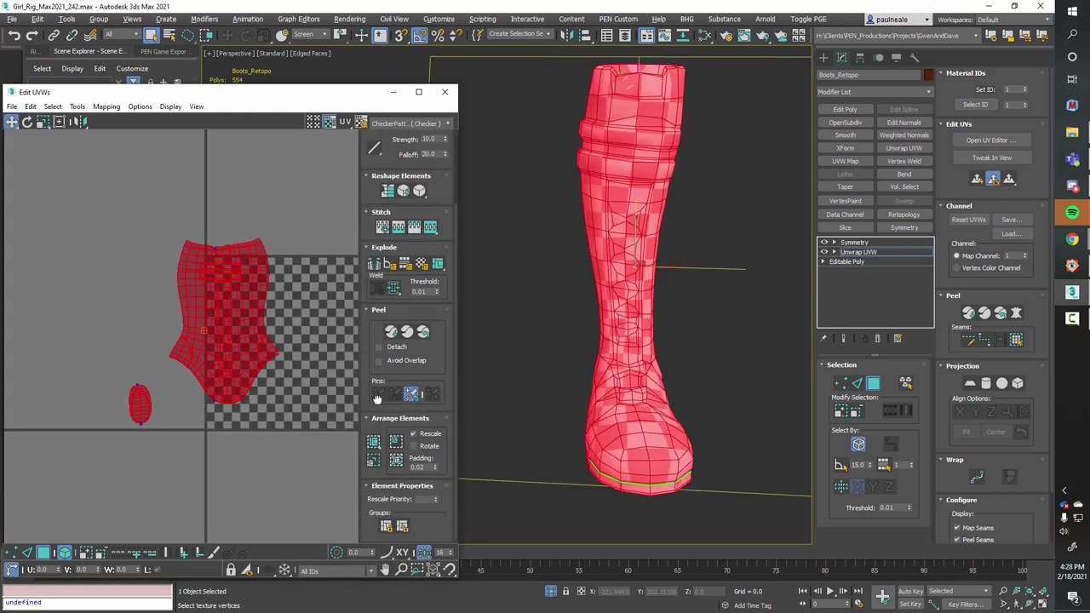
left_click(373, 465)
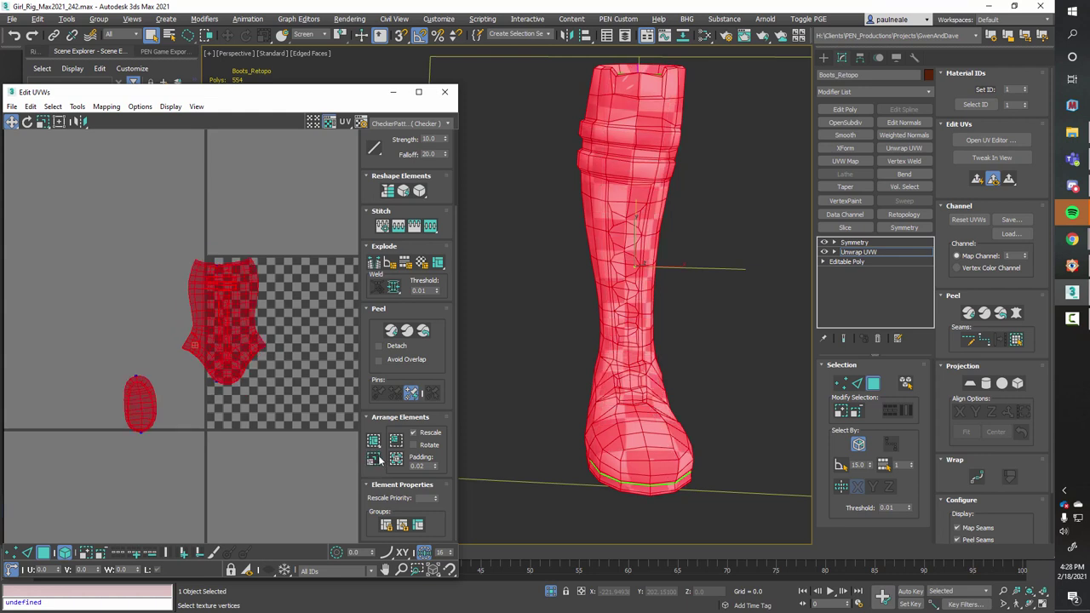
left_click(286, 231)
left_click_drag(226, 311, 148, 304)
- Select both boot shells and scale them up together to about 360% for a finer checker pattern
middle_click_drag(613, 328, 742, 340, "alt")
middle_click_drag(647, 324, 599, 308, "alt")
left_click_drag(47, 239, 189, 413)
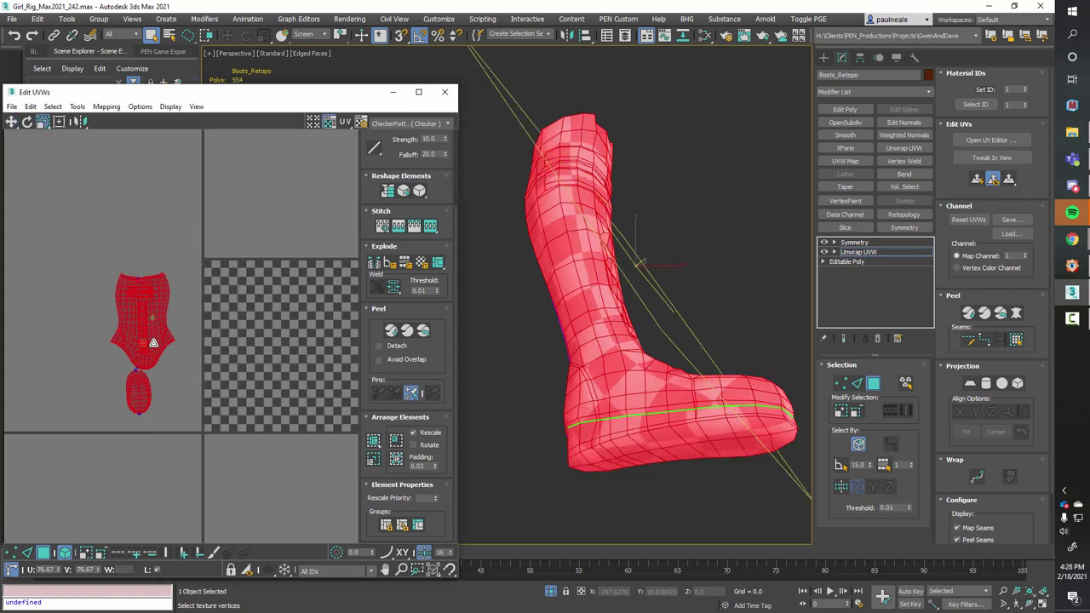
scroll(149, 333, "up", 6)
left_click_drag(186, 208, 187, 225)
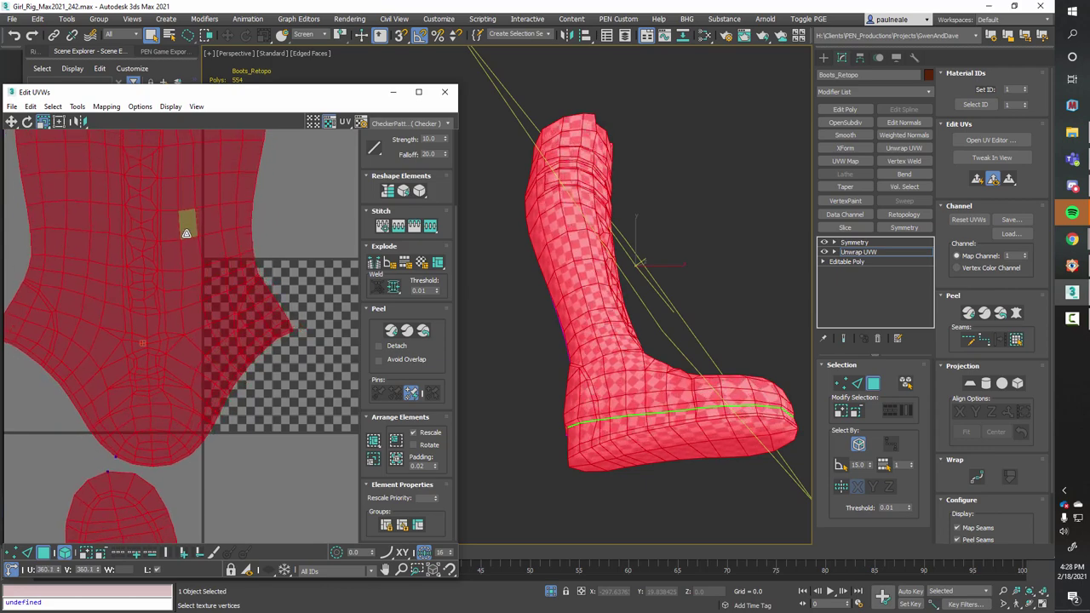
scroll(599, 358, "up", 3)
mouse_move(600, 358)
middle_mouse_down("alt")
mouse_move(604, 367)
mouse_move(506, 375)
mouse_move(361, 376)
mouse_move(499, 385)
mouse_move(575, 327)
mouse_move(663, 358)
mouse_move(633, 368)
mouse_move(513, 349)
mouse_move(600, 365)
middle_mouse_up("alt")
scroll(661, 366, "down", 2)
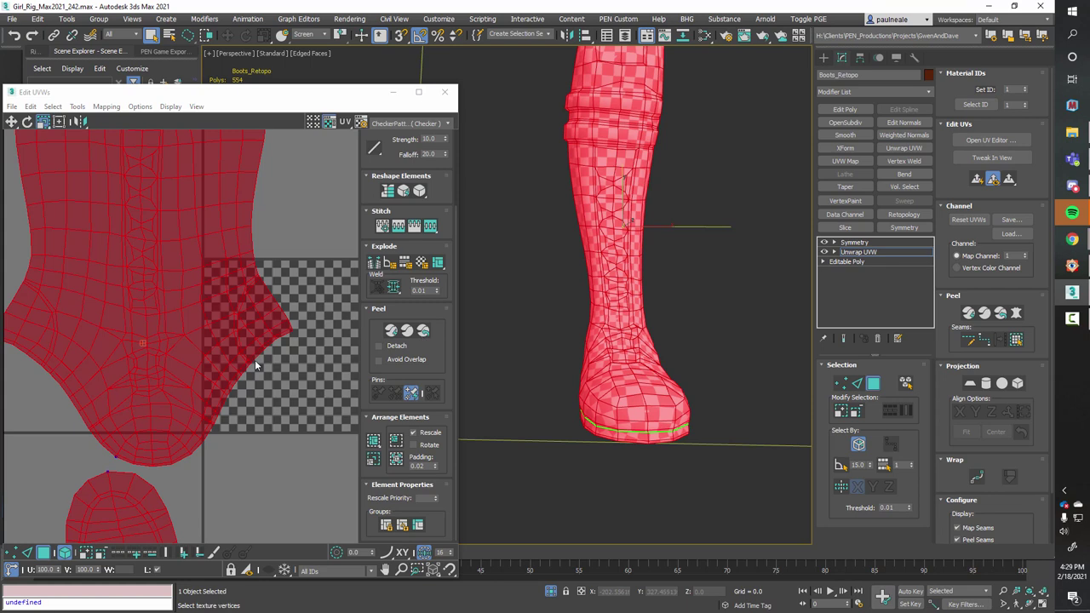
scroll(175, 312, "down", 4)
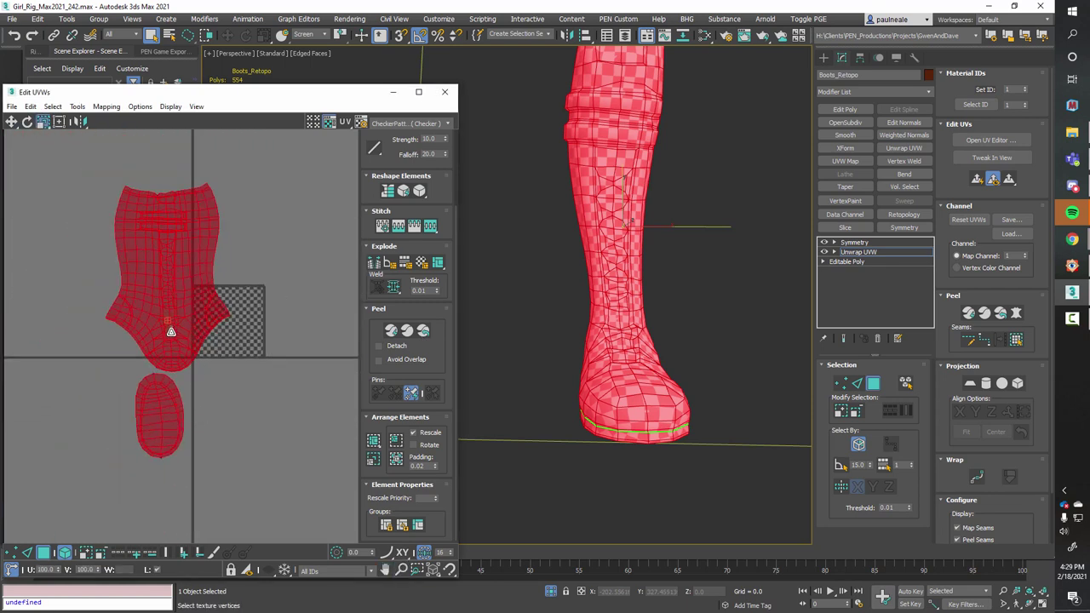
- Leave face selection mode and collapse the Unwrap UVW modifier into the editable poly beneath Symmetry
middle_click_drag(585, 341, 518, 375)
middle_click_drag(676, 343, 629, 346, "alt")
scroll(620, 344, "down", 2)
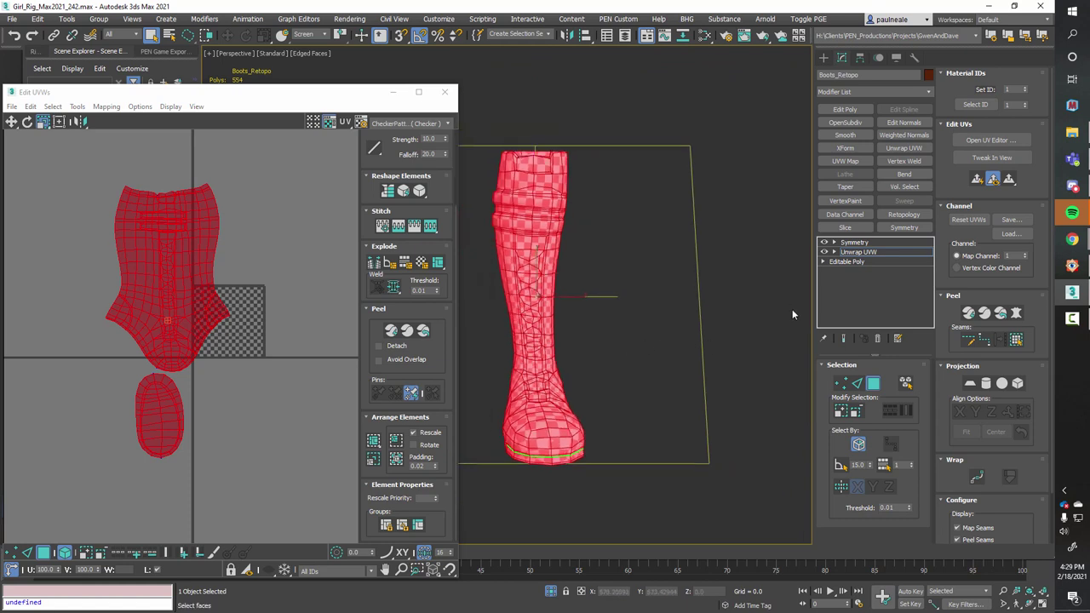
left_click(859, 253)
middle_click_drag(669, 298, 623, 307, "alt")
scroll(562, 300, "up", 2)
middle_click_drag(556, 299, 567, 296, "alt")
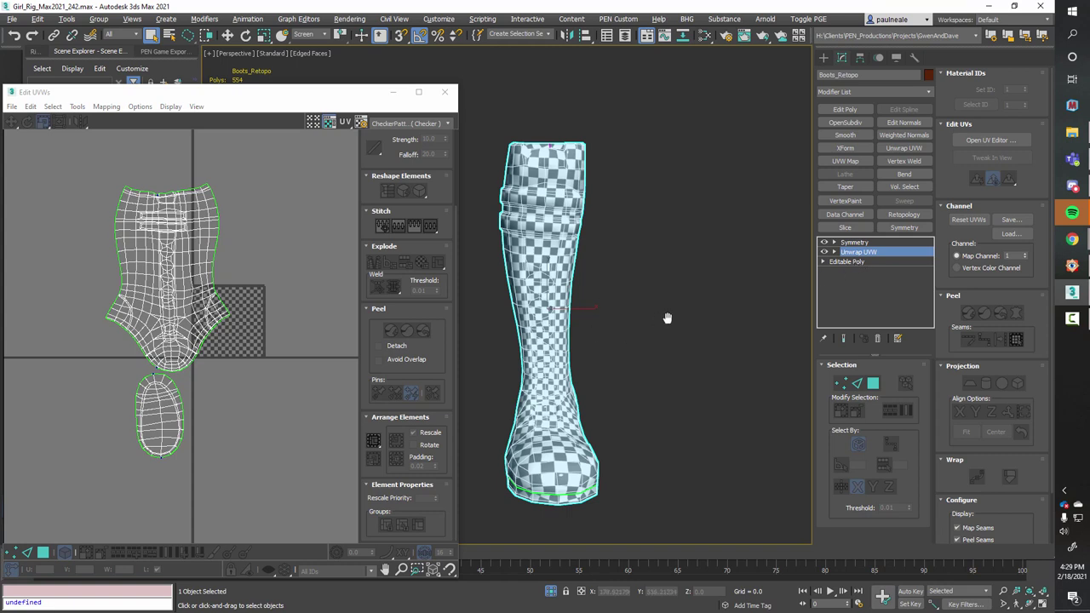
middle_click_drag(667, 318, 686, 305)
right_click(859, 253)
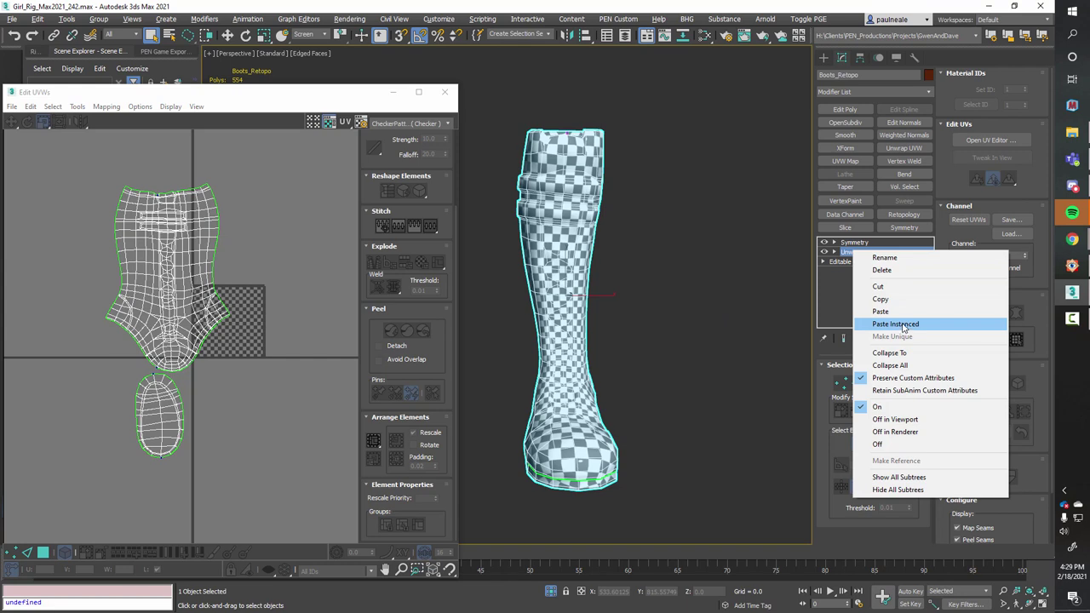
left_click(902, 354)
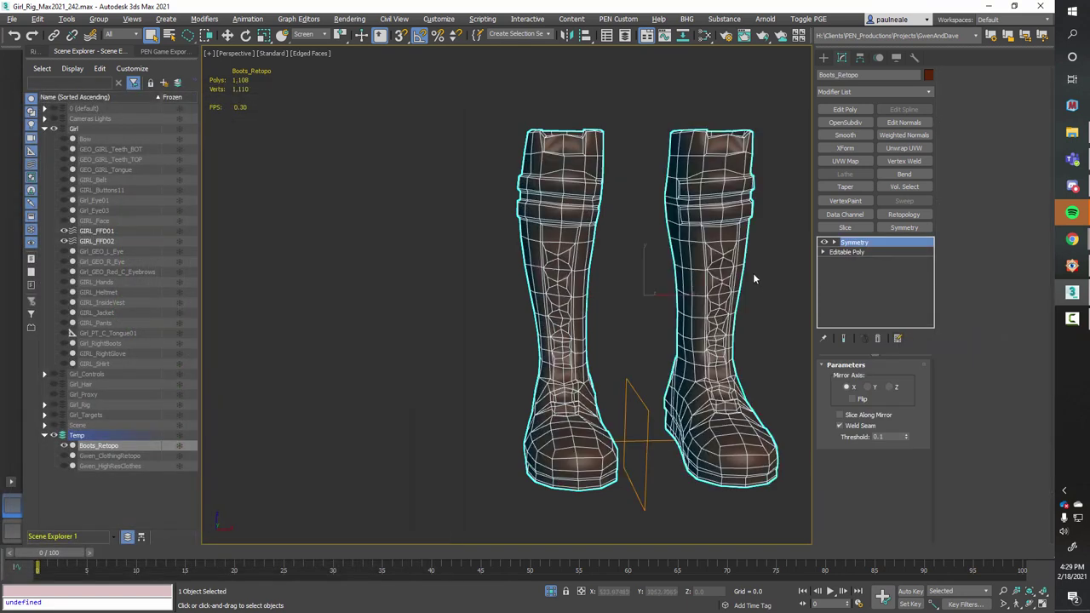
- Add a new Unwrap UVW modifier above Symmetry so both boots' UVs can be edited
mouse_move(592, 302)
middle_mouse_down("alt")
mouse_move(656, 304)
mouse_move(609, 308)
middle_mouse_up("alt")
middle_click_drag(525, 327, 511, 296)
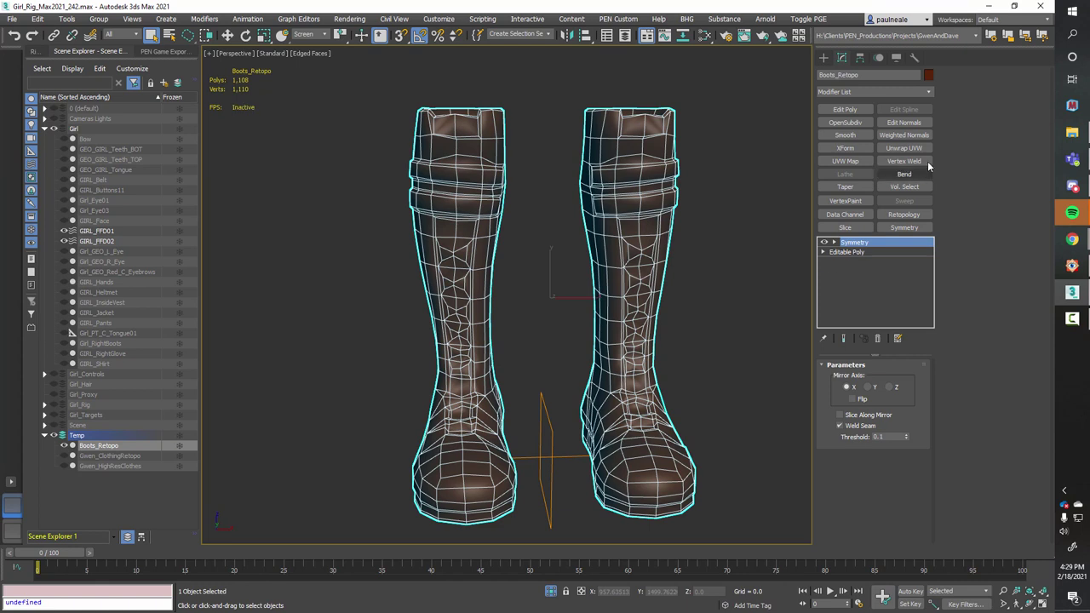
left_click(904, 148)
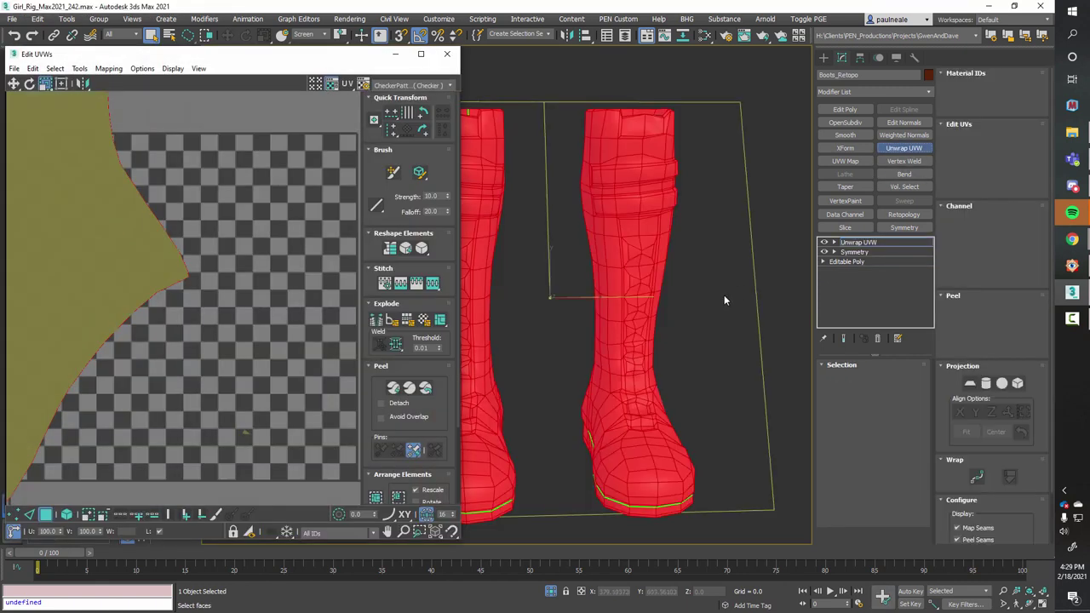
scroll(262, 297, "down", 6)
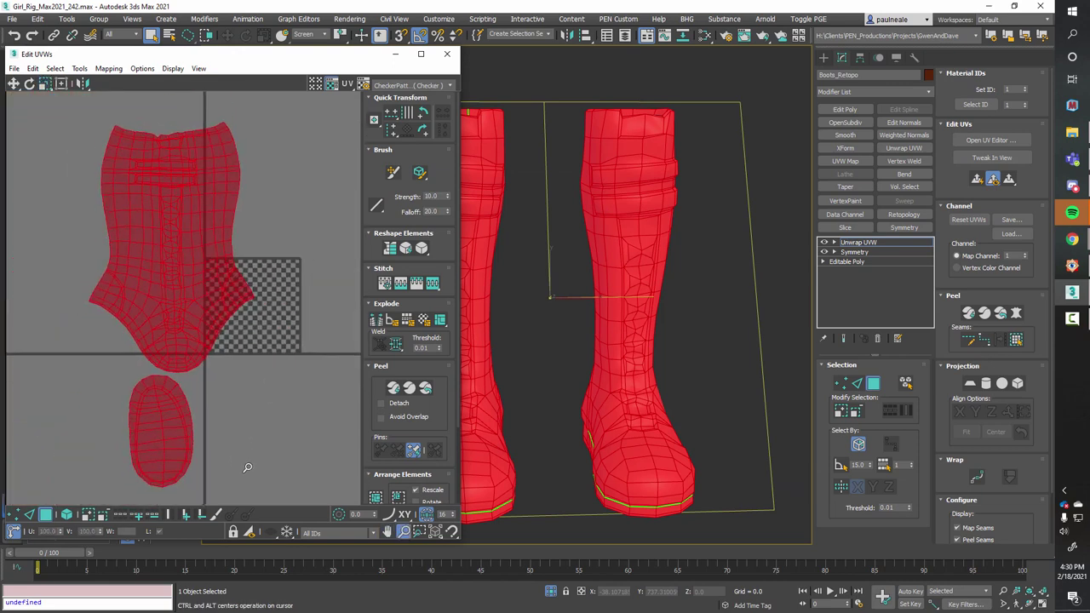
middle_click_drag(618, 371, 523, 337, "alt")
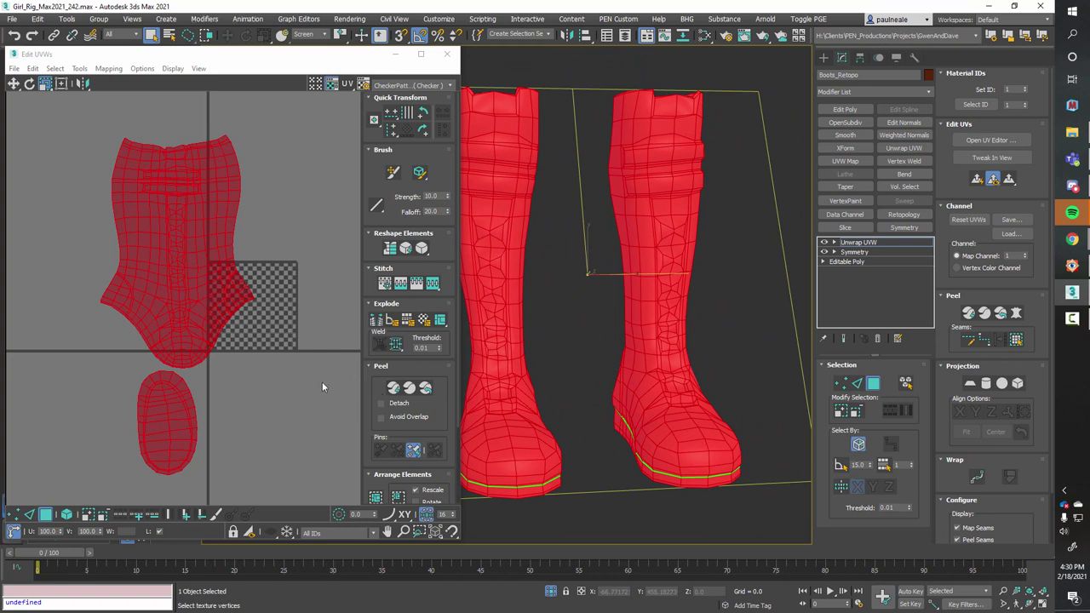
scroll(298, 379, "down", 3)
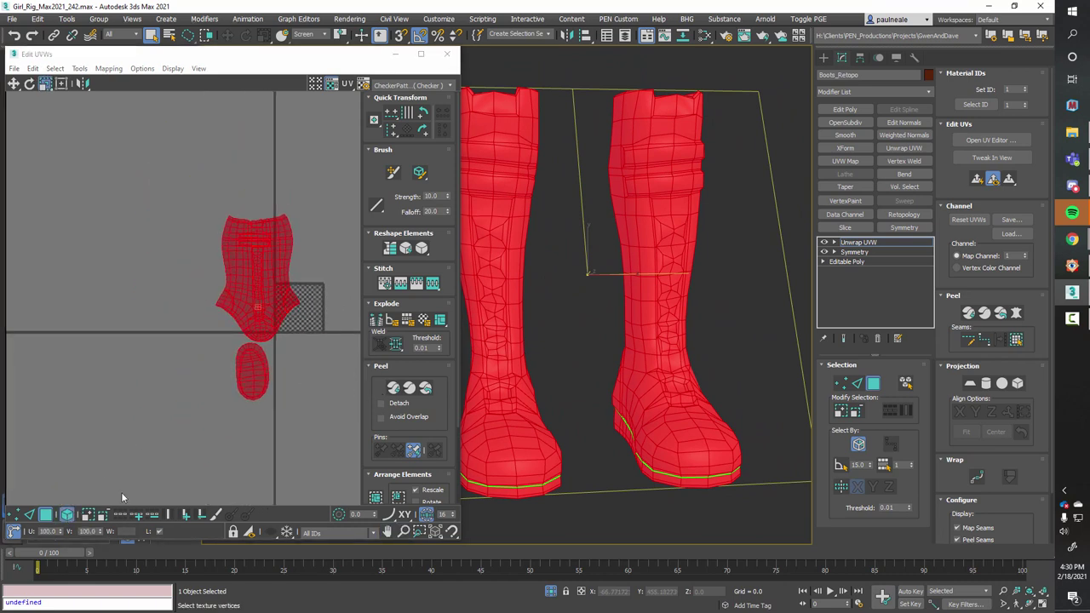
- Enable selection by element and move one boot's upper and sole shells off the overlapping mirrored shells
left_click(66, 514)
left_click_drag(268, 301, 169, 285)
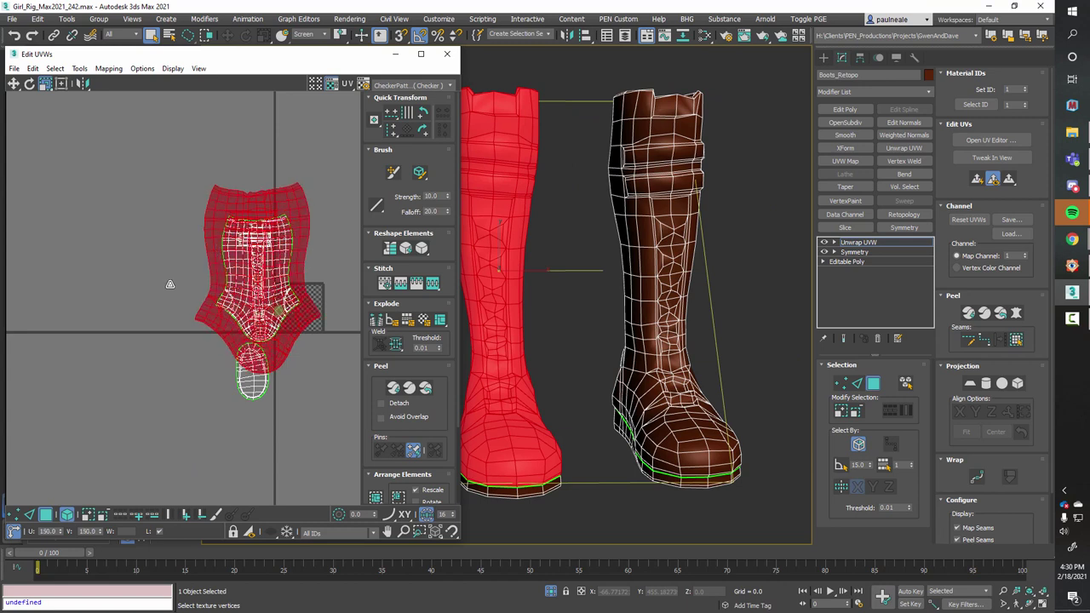
key("ctrl+z")
key("w")
left_click_drag(260, 303, 223, 307)
left_click(248, 381)
left_click_drag(248, 381, 177, 390)
middle_click_drag(299, 335, 252, 340)
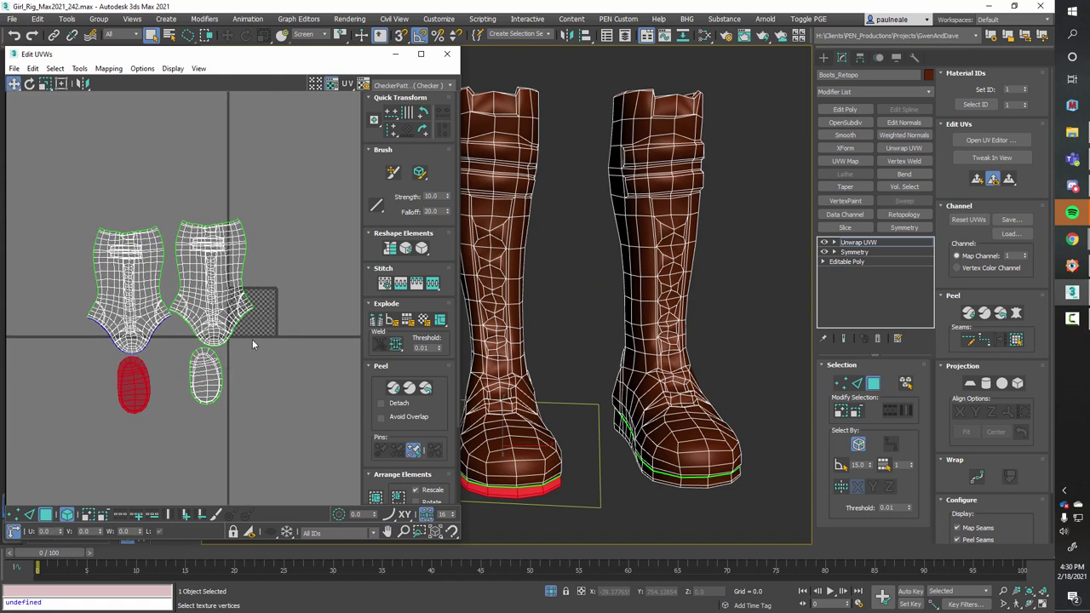
- Select the inverted polygons and mirror their UV shells horizontally
left_click(55, 68)
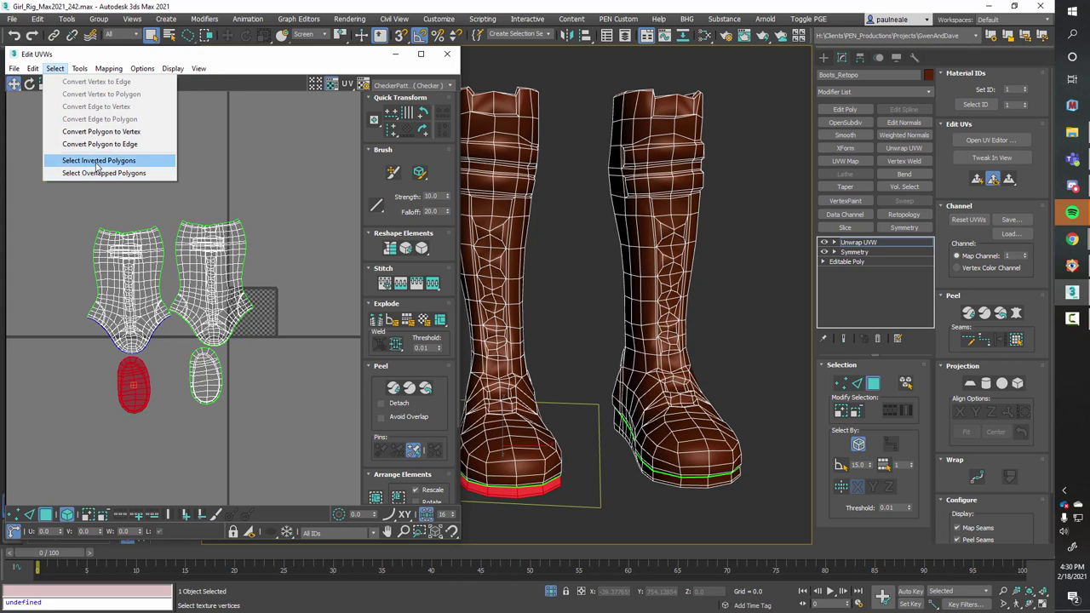
left_click(98, 158)
middle_click_drag(576, 354, 686, 334, "alt")
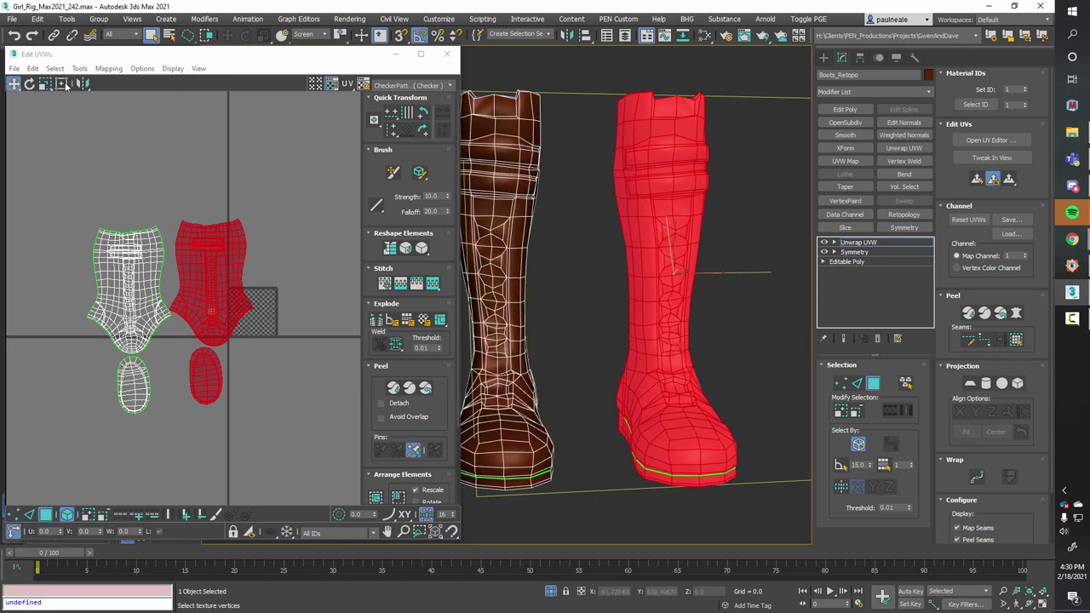
left_click(83, 85)
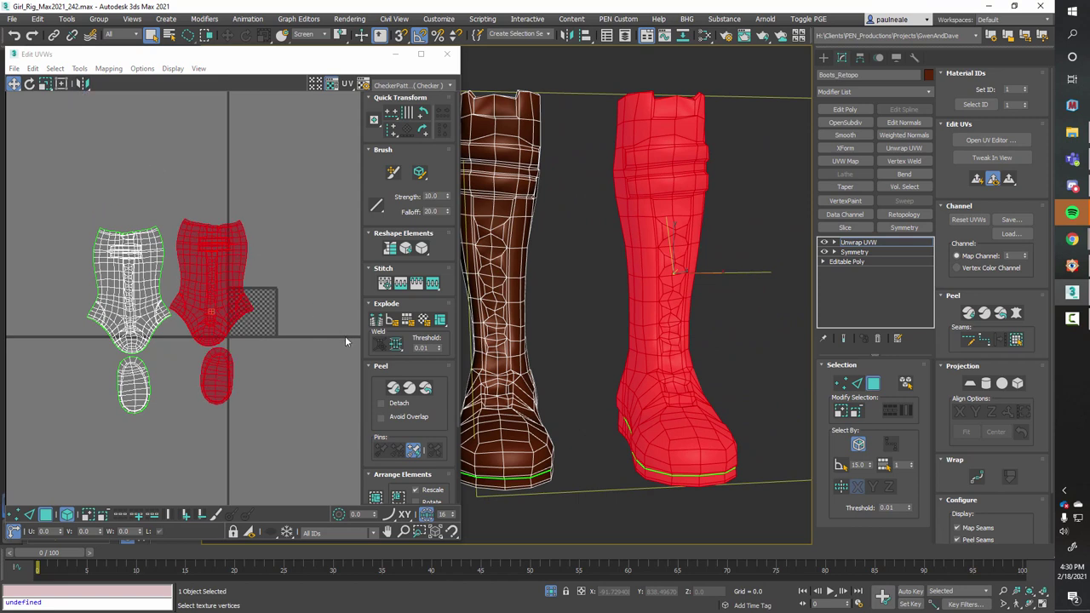
- Check both boots' UVs for remaining inverted polygons and for overlapped polygons
key("1")
left_click(97, 159)
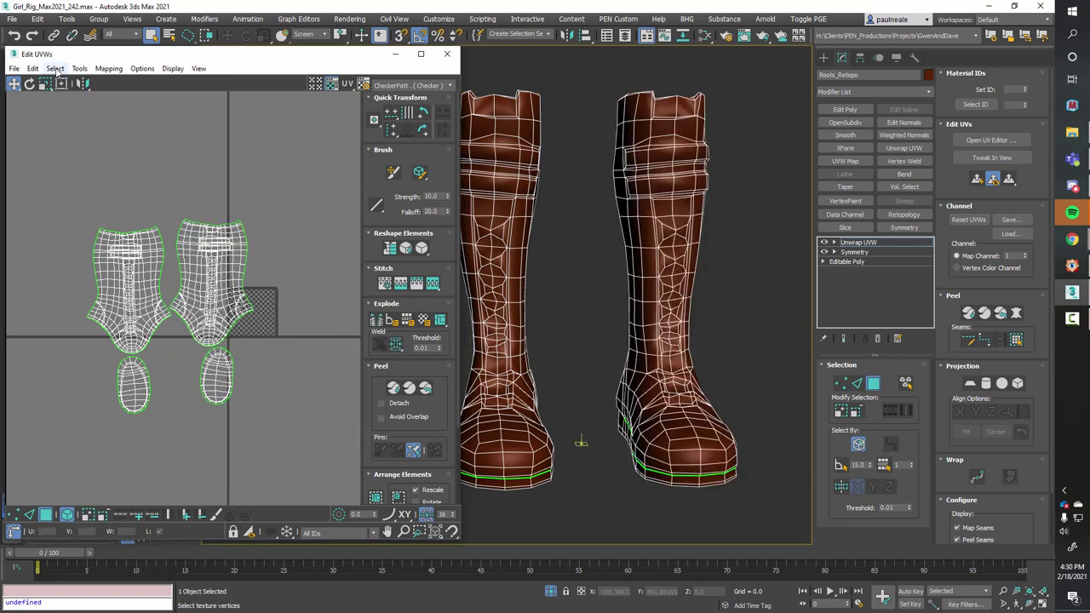
left_click(56, 70)
left_click(95, 175)
left_click(55, 69)
left_click(85, 171)
middle_click_drag(644, 320, 508, 348, "alt")
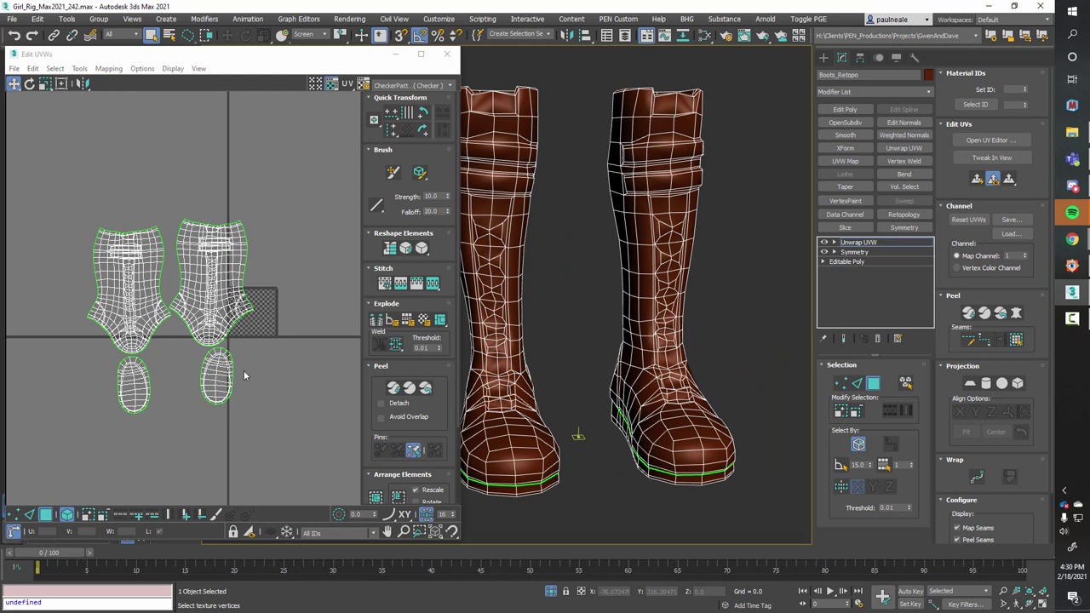
- Select all boot shells, pack them with Rescale on and 0.02 padding, and move the packed group beside the checker tile
key("ctrl+a")
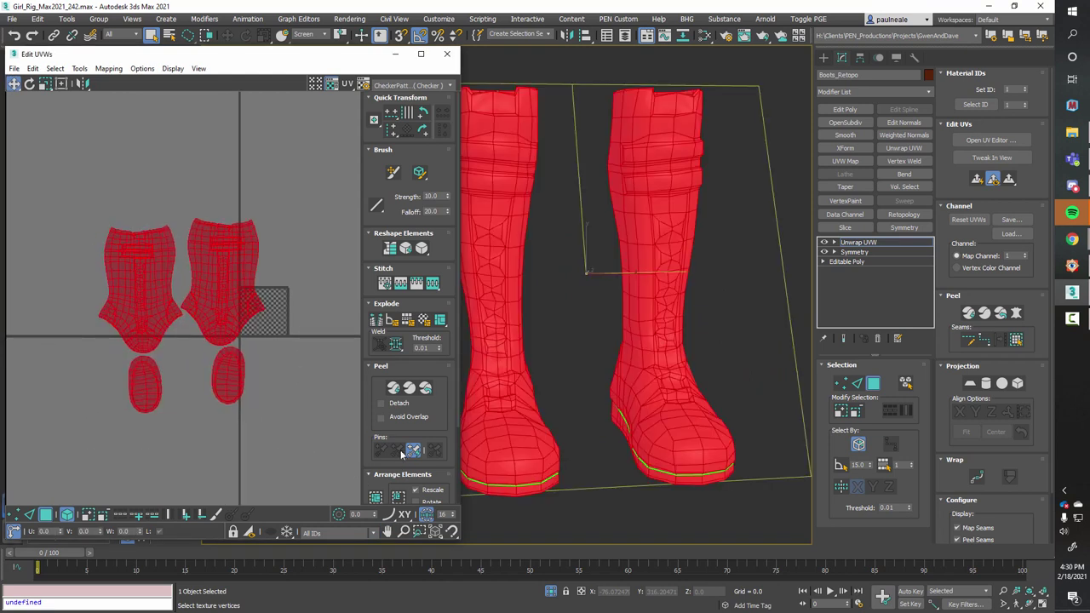
scroll(367, 477, "down", 3)
left_click(376, 431)
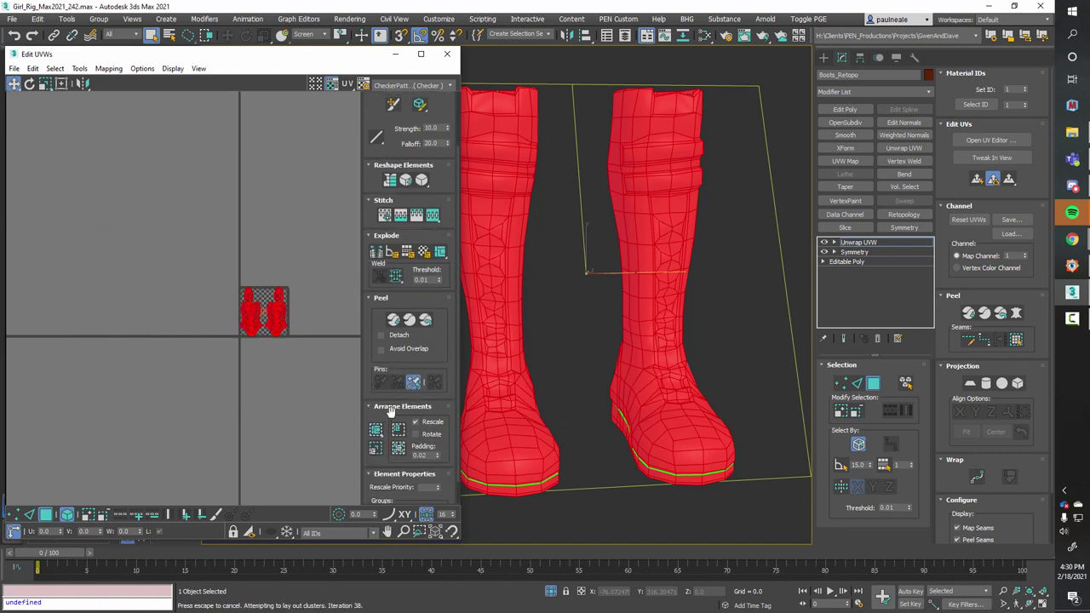
scroll(282, 309, "up", 2)
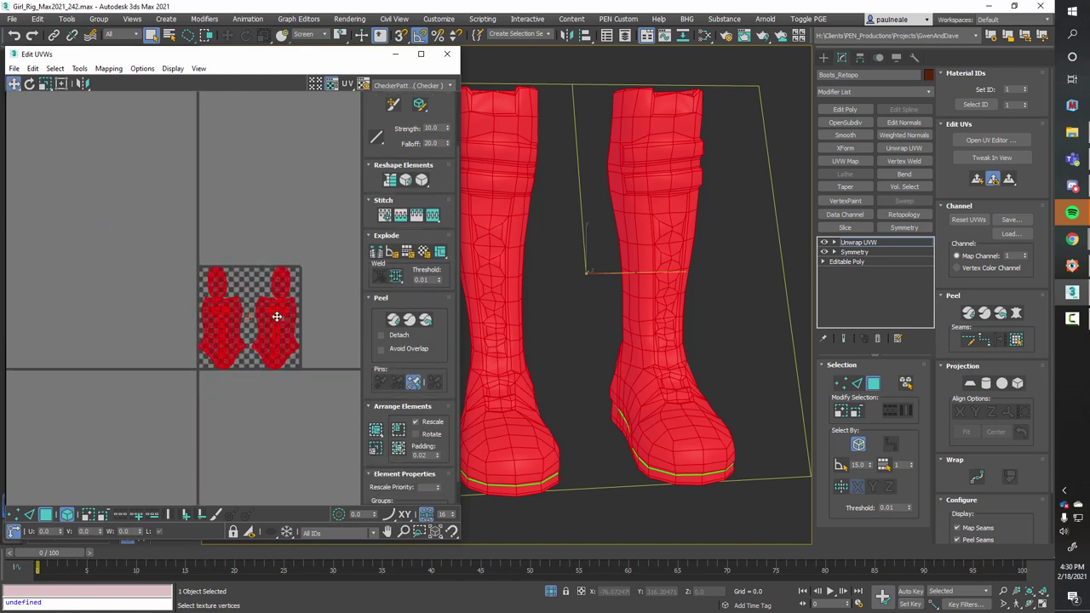
left_click_drag(284, 312, 129, 317)
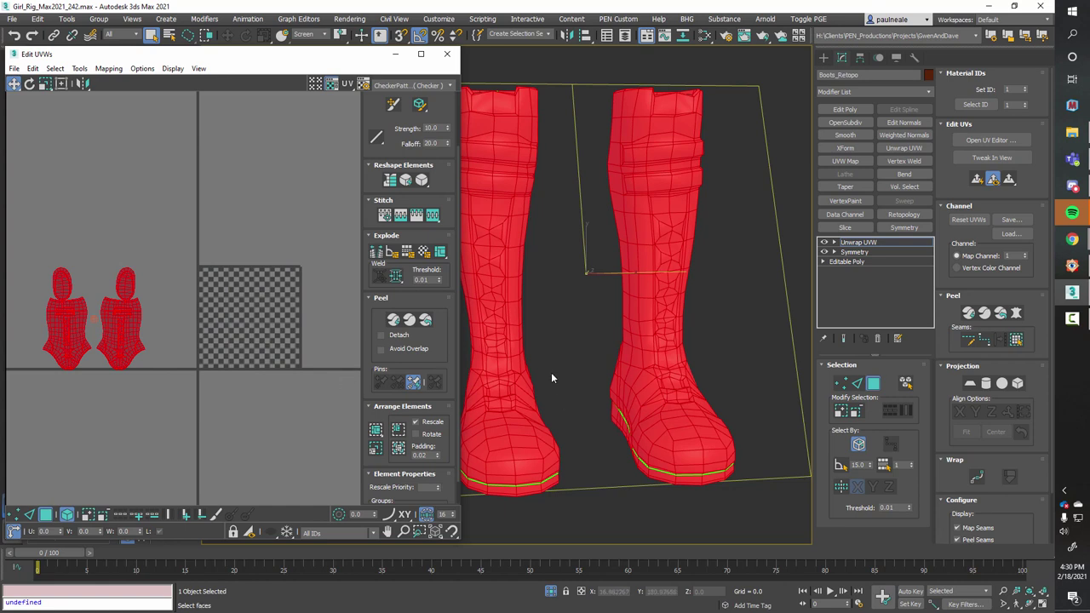
- Exit isolation mode to show the full character and examine the jacket and pants above the boots
scroll(579, 382, "down", 6)
scroll(575, 377, "up", 2)
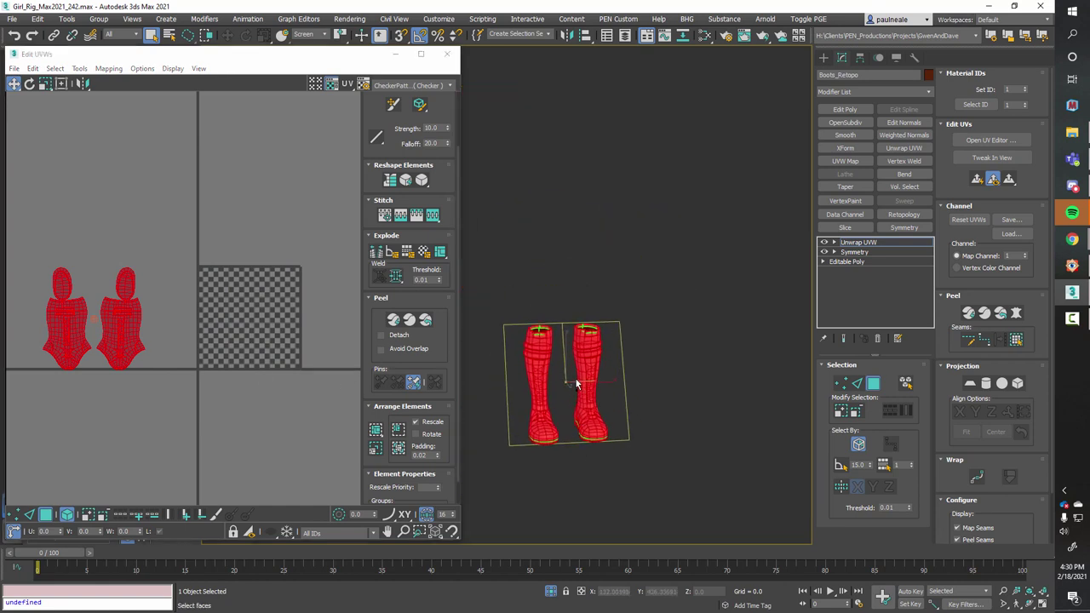
key("alt+q")
middle_click_drag(581, 322, 484, 325, "alt")
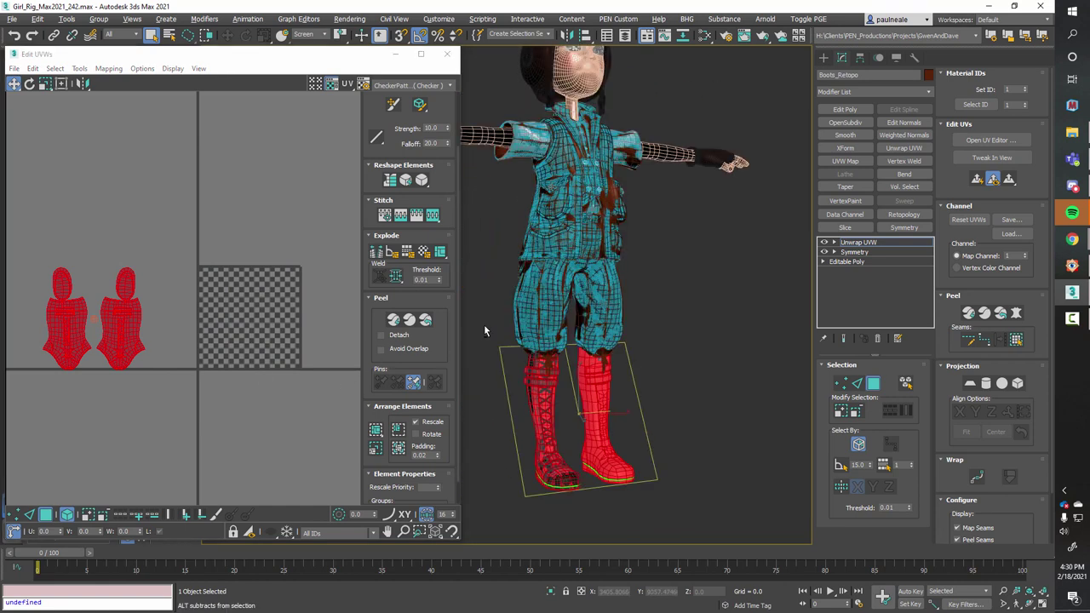
scroll(607, 230, "up", 4)
scroll(606, 230, "up", 2)
middle_click_drag(610, 241, 625, 228, "alt")
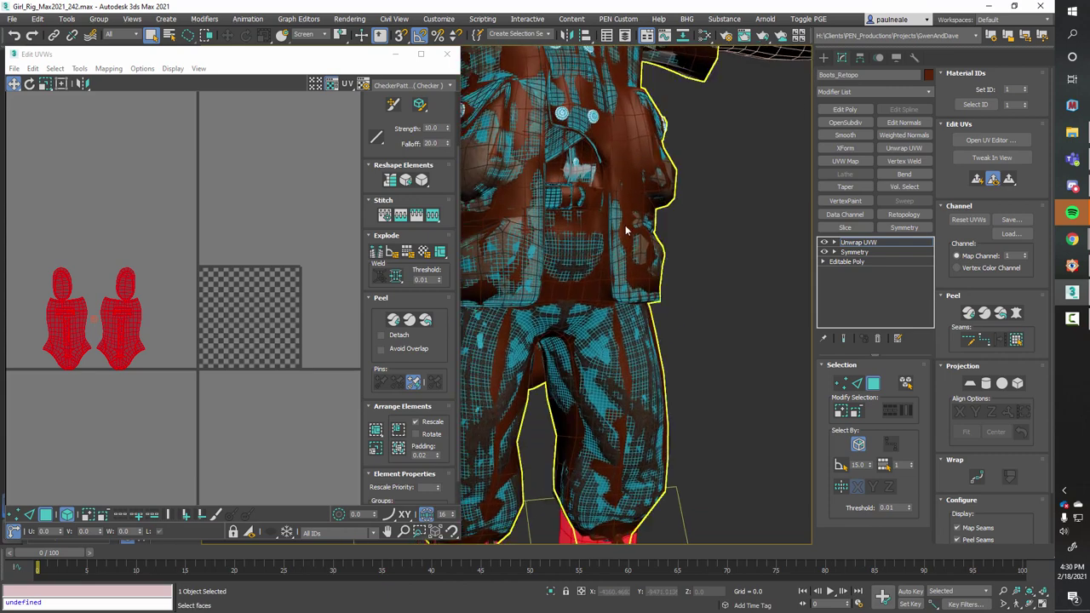
scroll(613, 291, "down", 2)
middle_click_drag(594, 300, 605, 238)
scroll(607, 240, "down", 5)
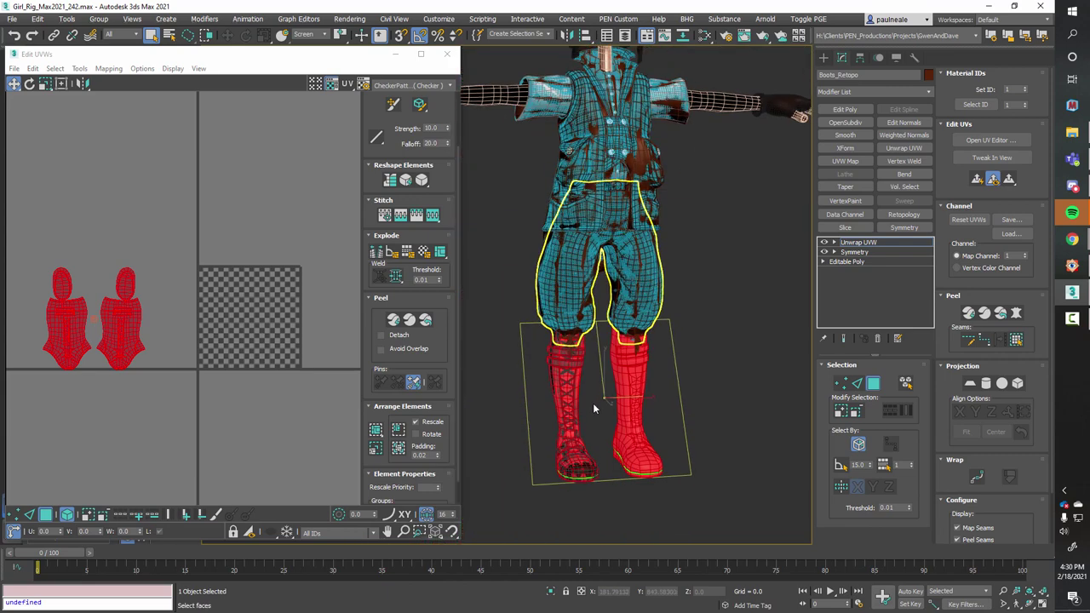
- Convert the unwrapped retopologized boots to Editable Poly
right_click(627, 386)
mouse_move(682, 528)
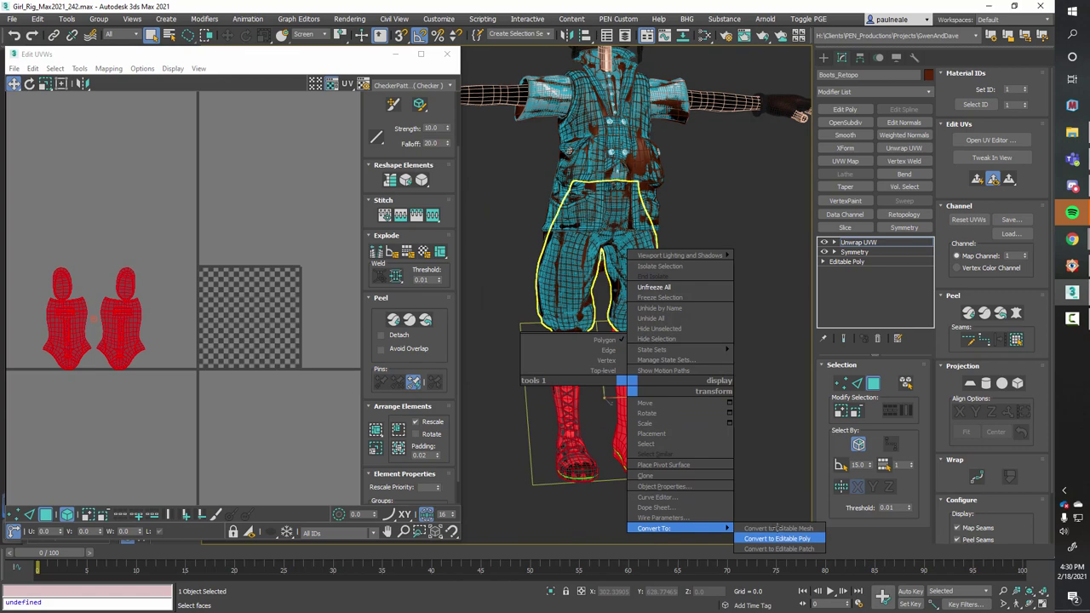
left_click(777, 538)
- Select the lace bow at the boot's upper edge, add an Unwrap UVW modifier beneath its Symmetry, and open its UV editor
scroll(549, 341, "up", 5)
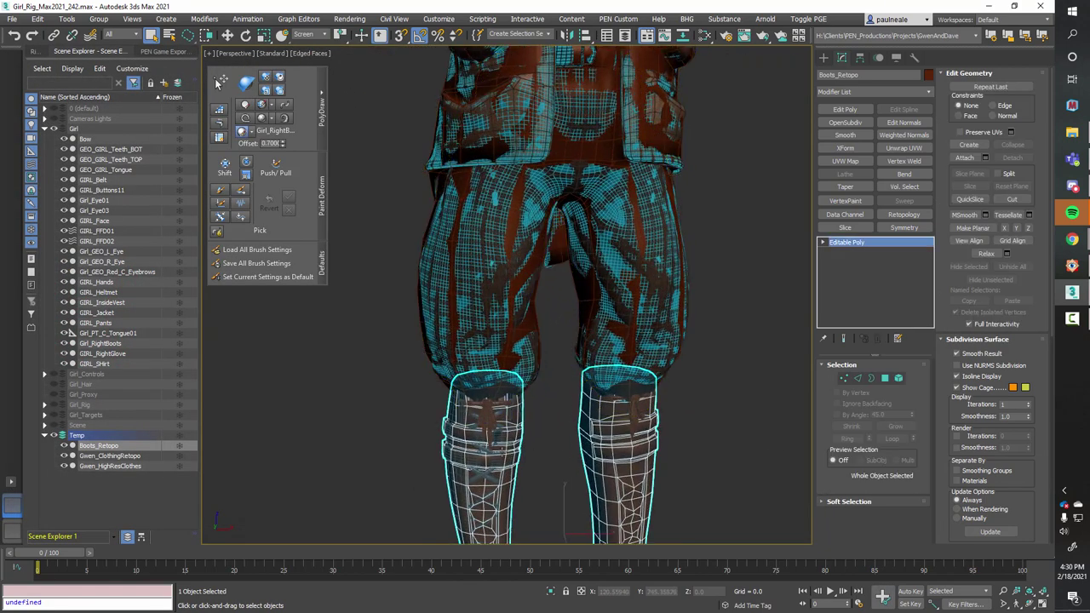
scroll(499, 443, "up", 4)
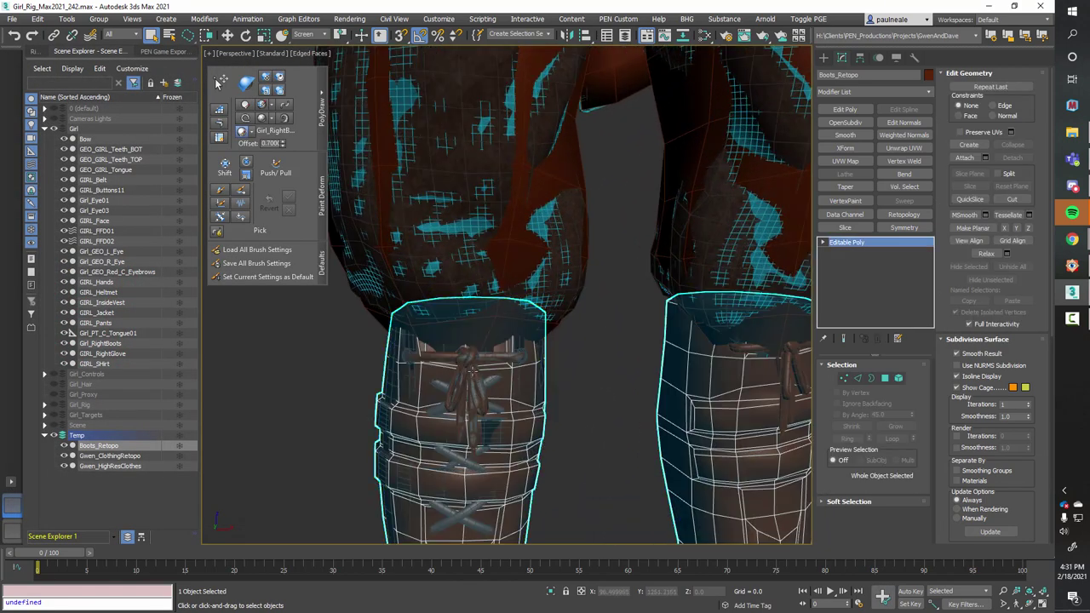
scroll(474, 372, "up", 3)
left_click(464, 343, "ctrl")
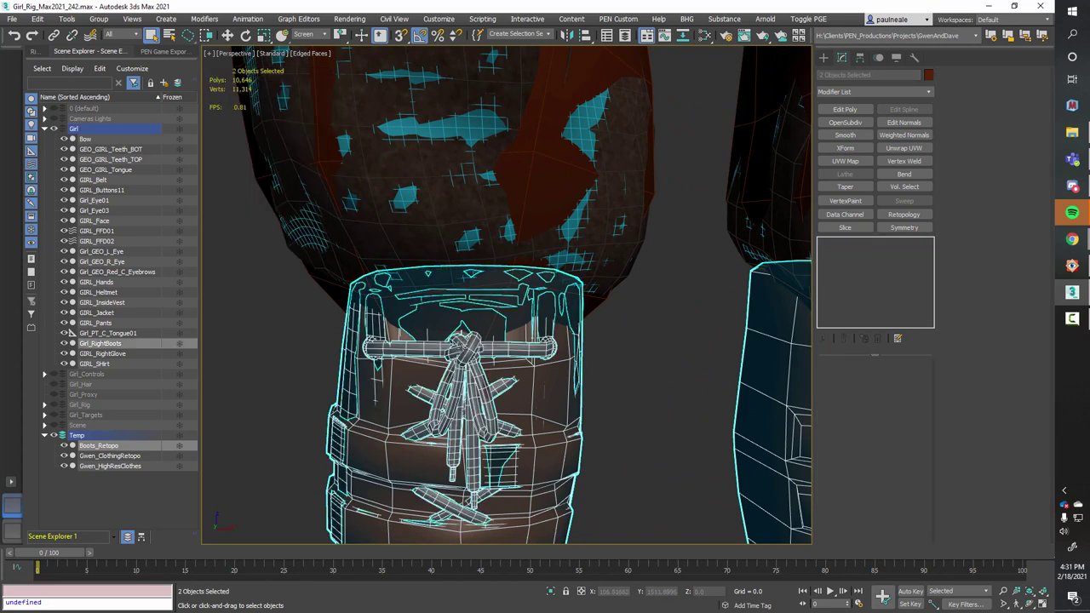
middle_click_drag(498, 356, 489, 228)
left_click(606, 354)
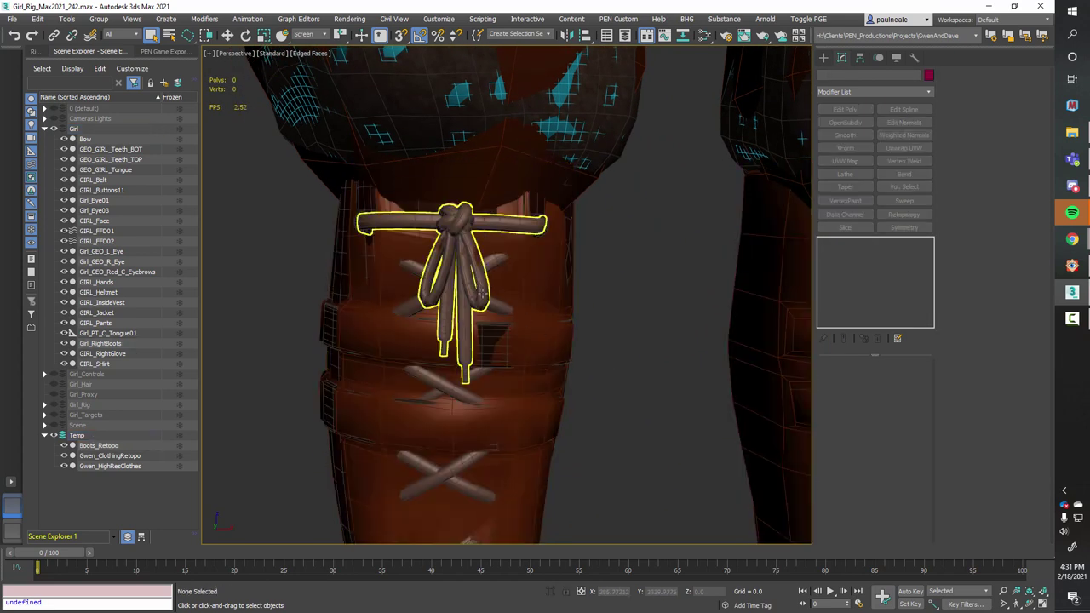
left_click(479, 287)
scroll(495, 308, "down", 5)
middle_click_drag(517, 315, 545, 324, "alt")
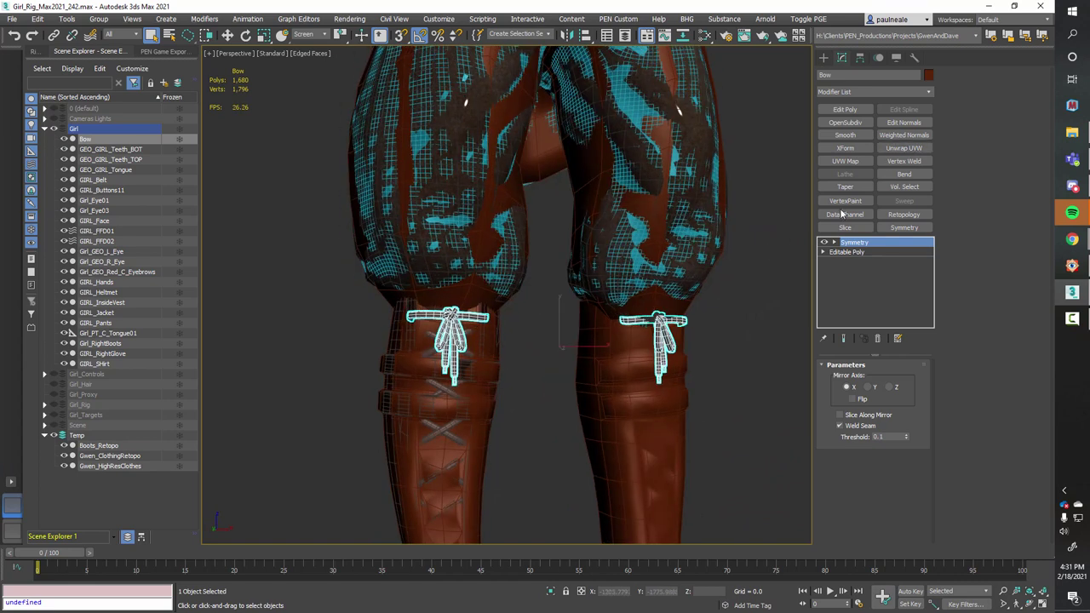
left_click(847, 254)
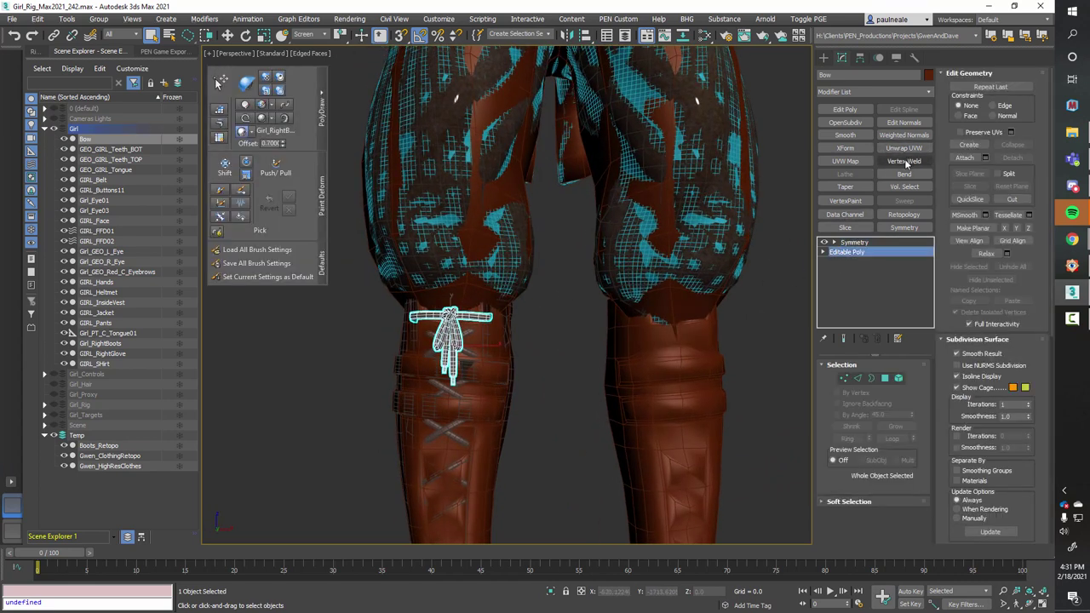
left_click(905, 149)
left_click(991, 139)
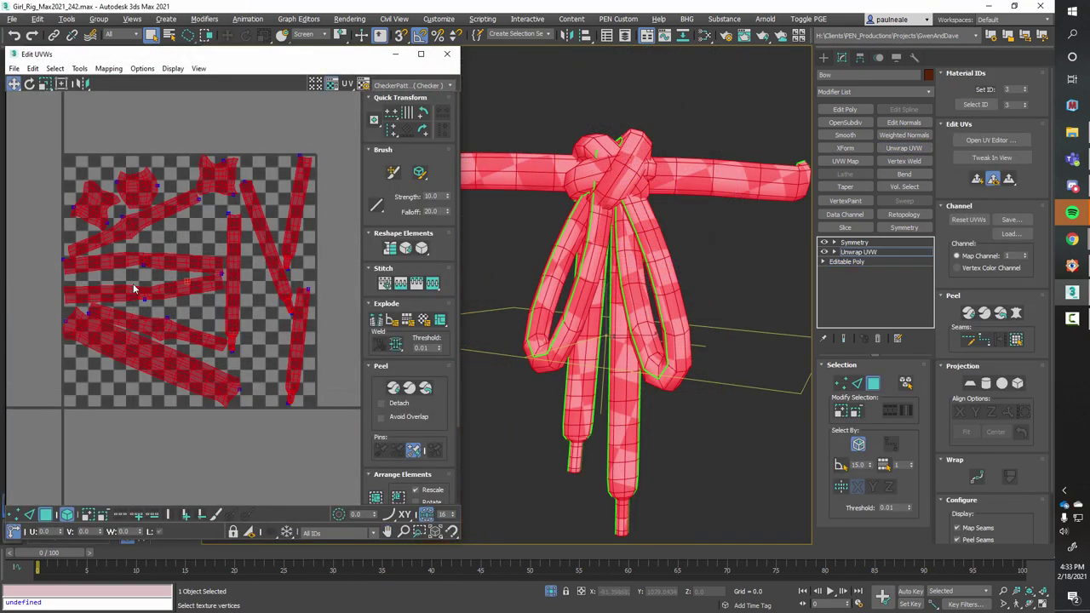
- Examine the bow's seams around the knot and loops, and its peeled UV shells in the checker tile
middle_click_drag(644, 345, 540, 305, "alt")
middle_click_drag(540, 305, 579, 200)
middle_click_drag(579, 200, 723, 270, "alt")
scroll(711, 253, "up", 1)
middle_click_drag(709, 344, 677, 251, "alt")
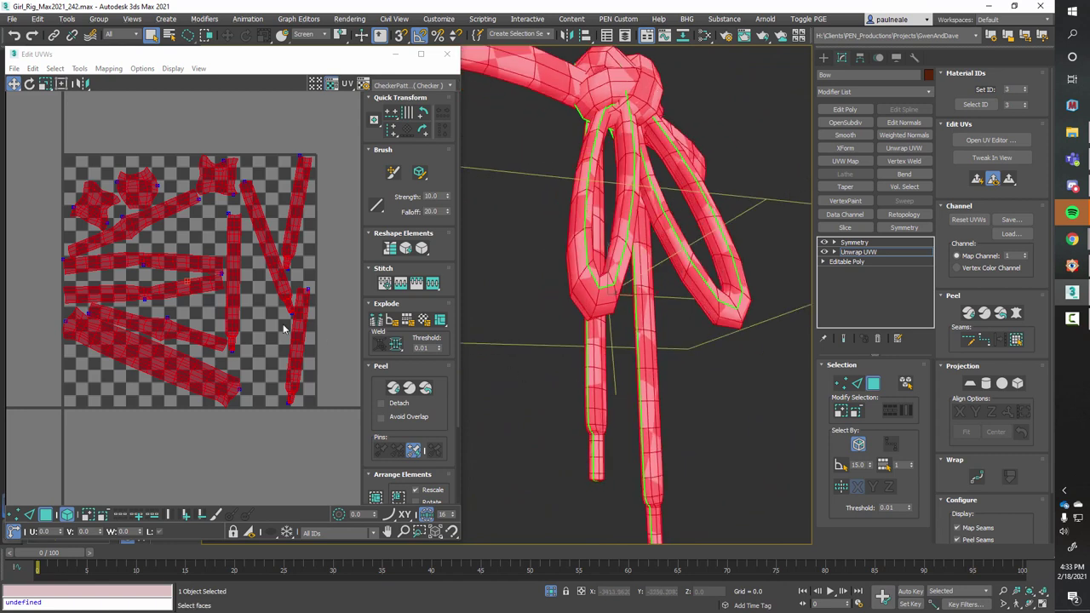
scroll(284, 329, "up", 4)
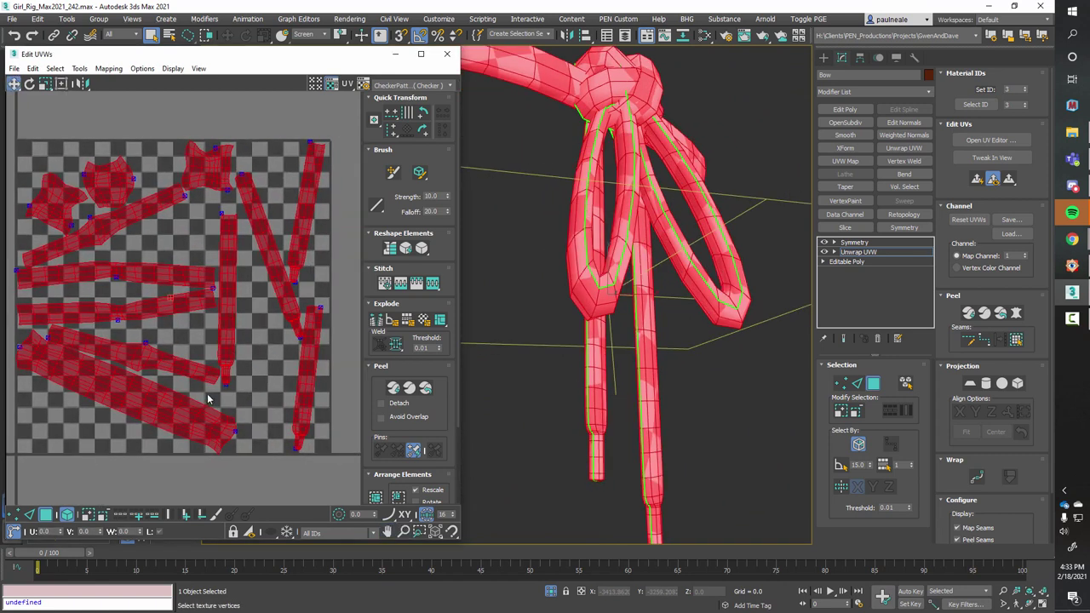
scroll(241, 406, "down", 1)
middle_click_drag(240, 405, 260, 394)
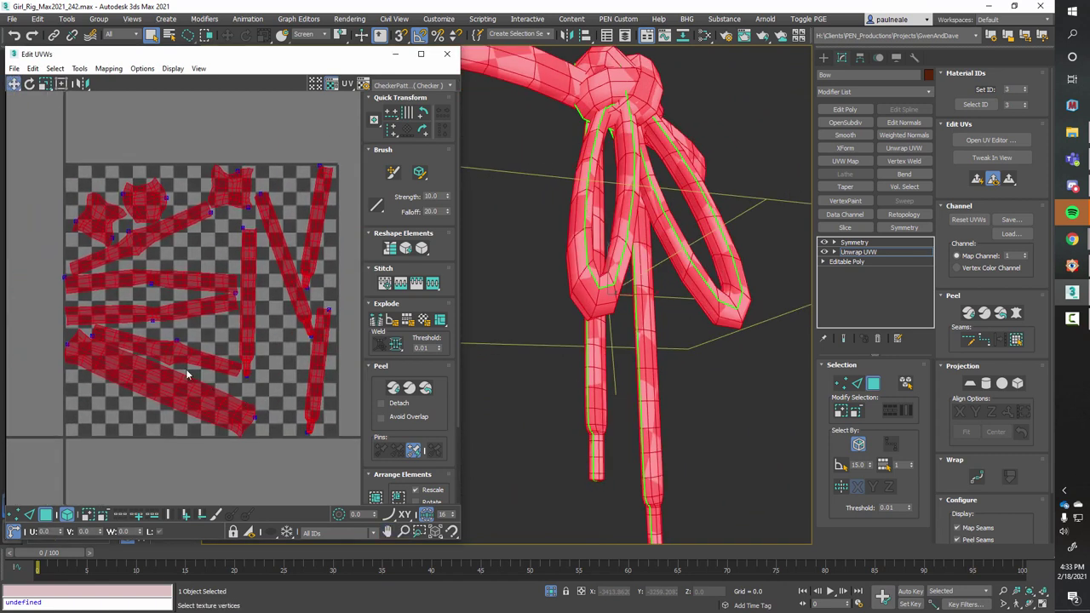
- Rotate the bow's slanted UV strips in the lower and middle part of the layout so they lie horizontal
key("e")
left_click(264, 388)
left_click_drag(232, 414, 236, 389)
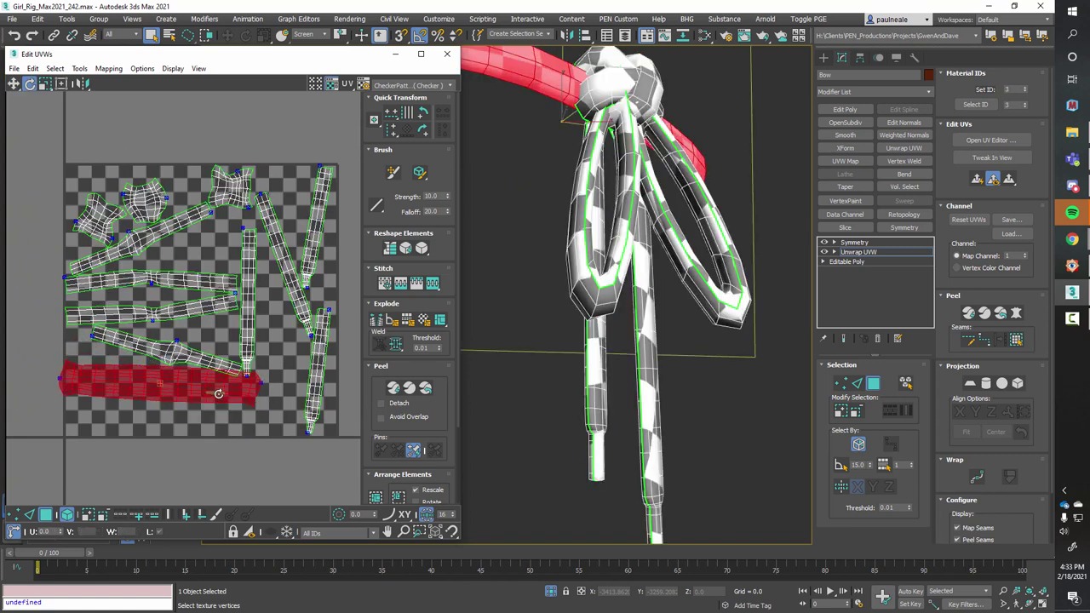
middle_click_drag(218, 393, 227, 380)
left_click(220, 348)
left_click_drag(219, 347, 219, 337)
left_click_drag(219, 296, 219, 298)
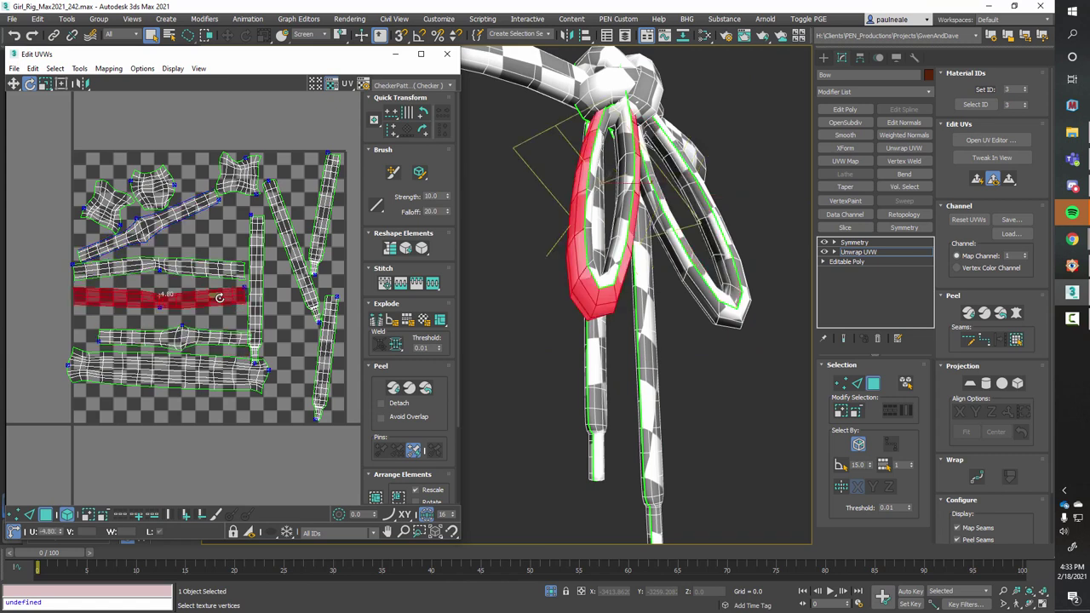
left_click_drag(203, 203, 205, 228)
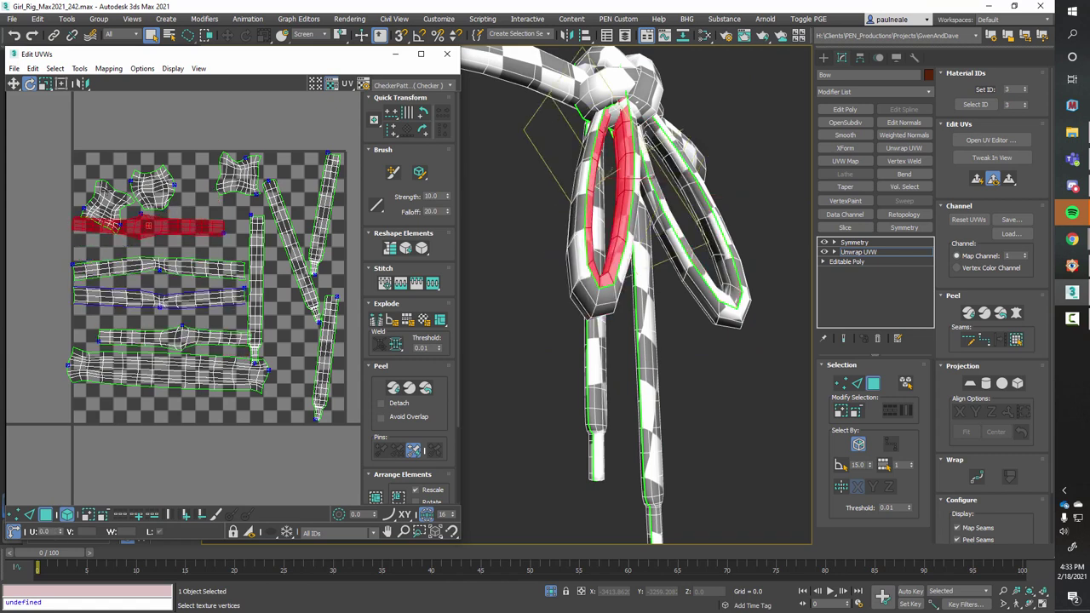
- Straighten the knot's star-shaped UV shells and rotate the remaining slanted lace strips to vertical
left_click_drag(114, 201, 116, 185)
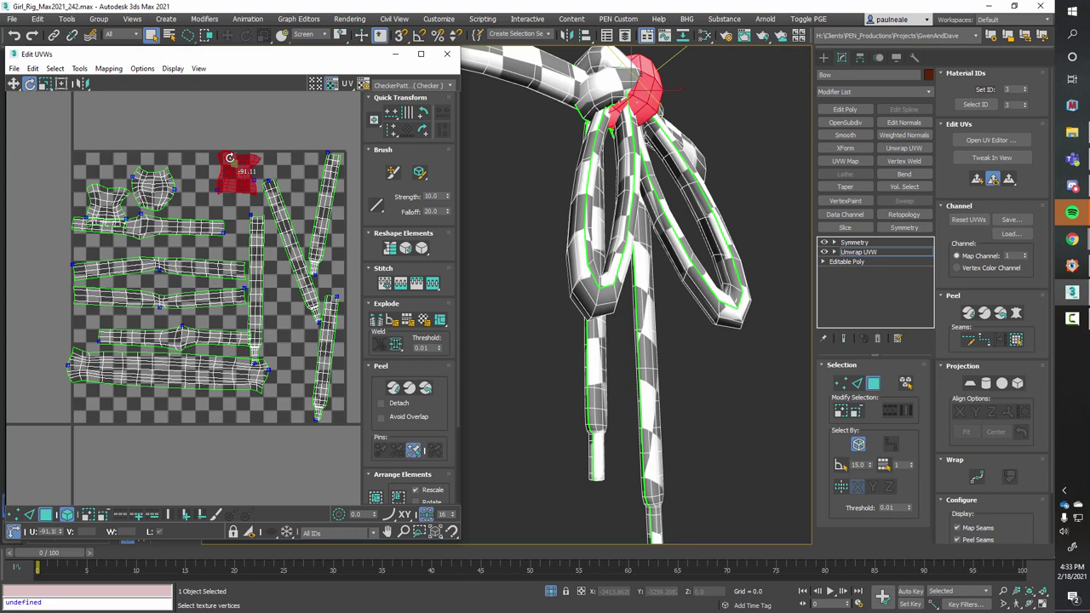
left_click_drag(305, 304, 296, 307)
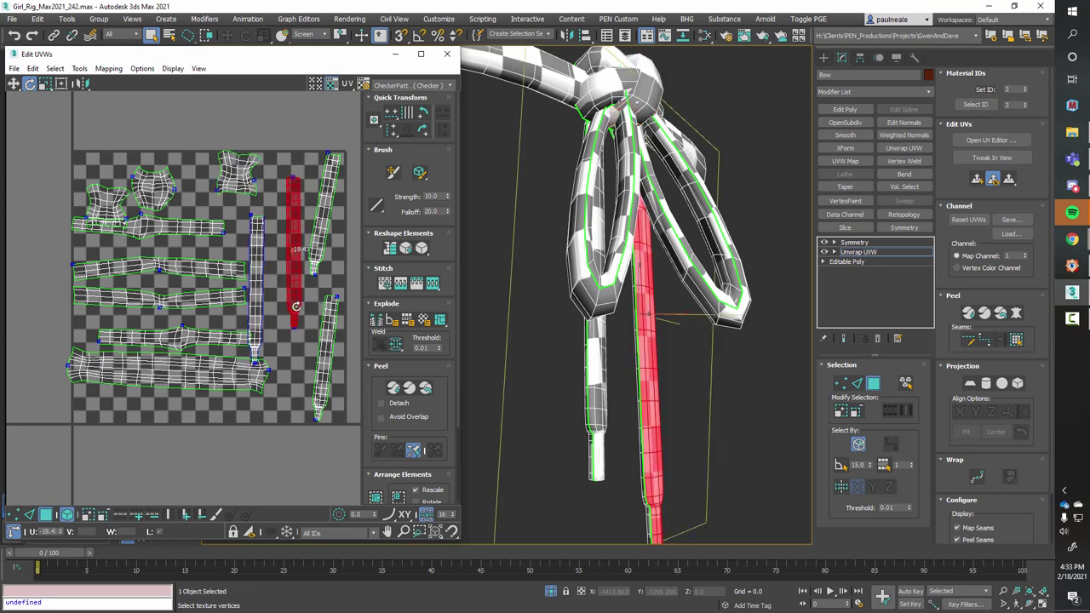
left_click(317, 255)
left_click_drag(314, 265, 322, 263)
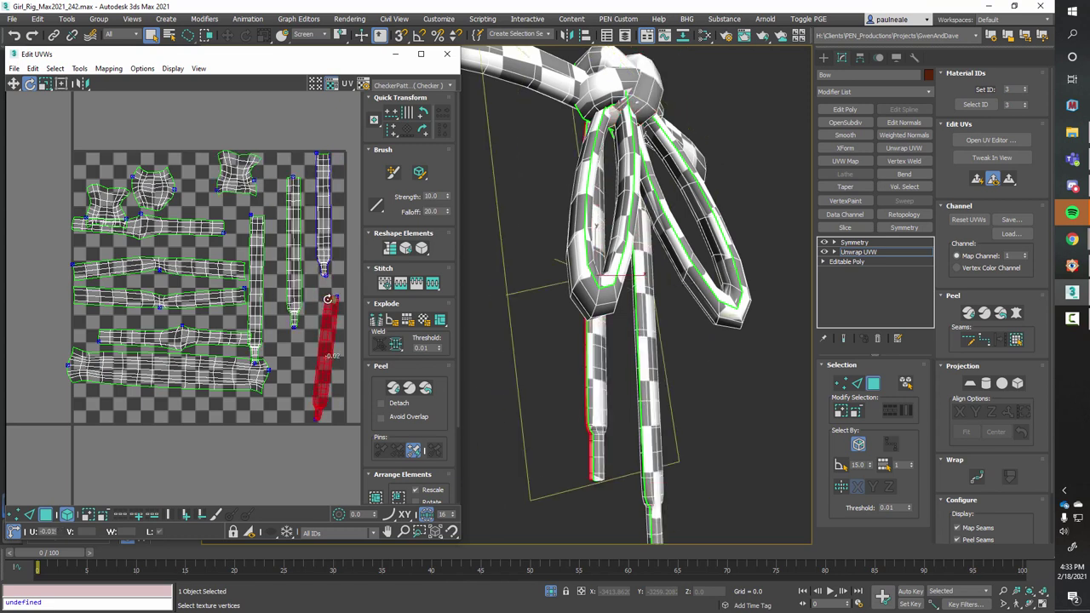
left_click_drag(383, 466, 382, 466)
- Select all the bow's UV shells and move them off the checker tile into the area diagonally below its lower-left corner
middle_click_drag(252, 350, 253, 435, "ctrl+alt")
middle_click_drag(252, 392, 298, 351)
middle_click_drag(274, 343, 278, 377, "ctrl+alt")
right_click(286, 361)
left_click(315, 378)
left_click_drag(288, 304, 205, 381)
middle_click_drag(240, 349, 202, 333)
scroll(464, 349, "down", 3)
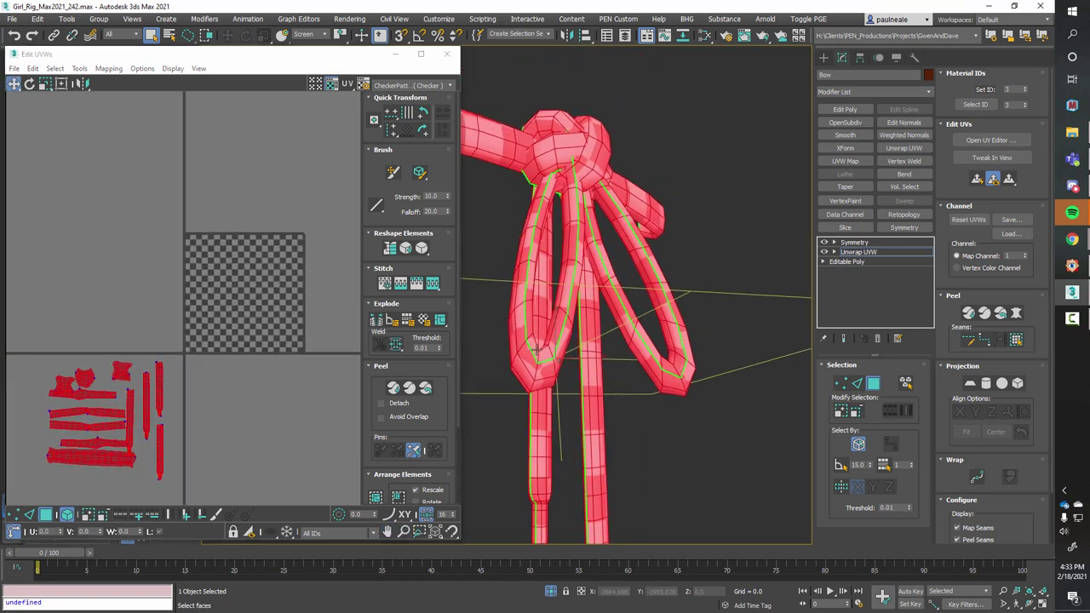
- Leave polygon selection and collapse the bow's Unwrap UVW and Symmetry modifiers into an Editable Poly
middle_click_drag(485, 339, 648, 334, "alt")
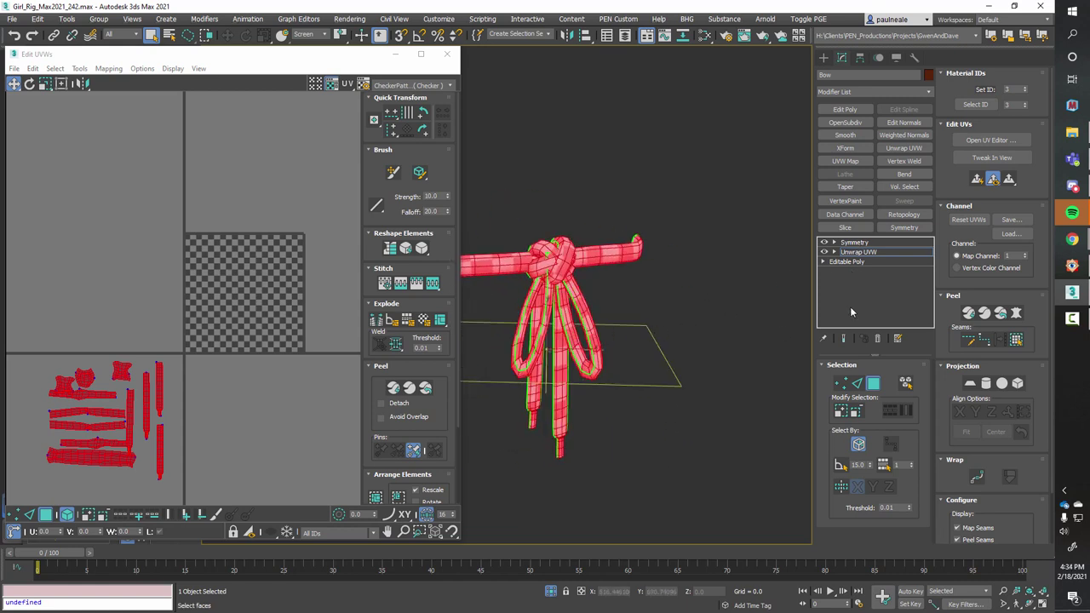
left_click(873, 386)
middle_click_drag(637, 300, 586, 259, "alt")
right_click(586, 259)
mouse_move(671, 407)
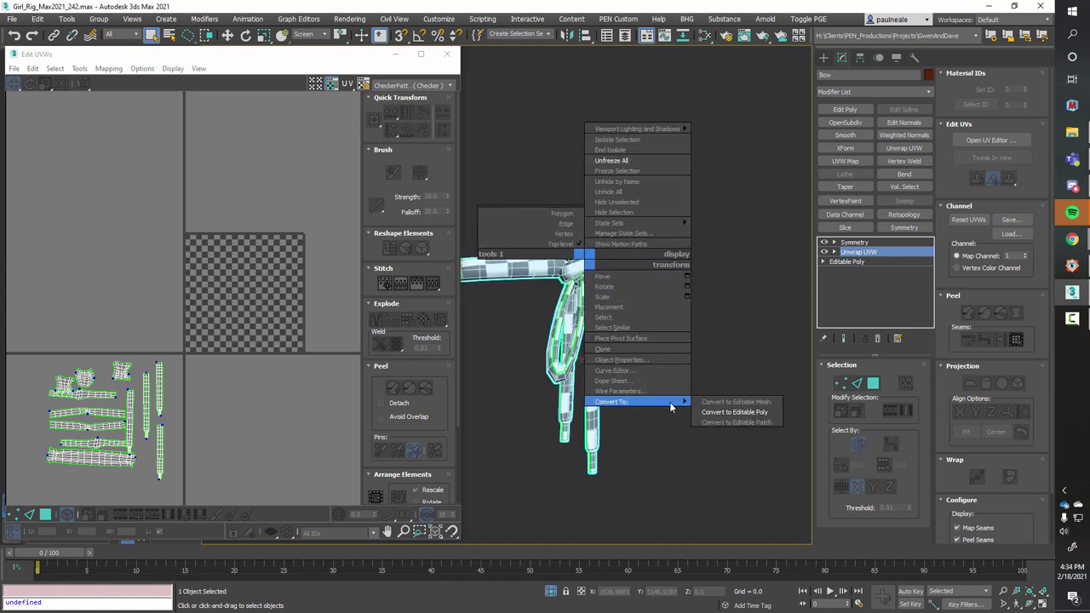
left_click(737, 413)
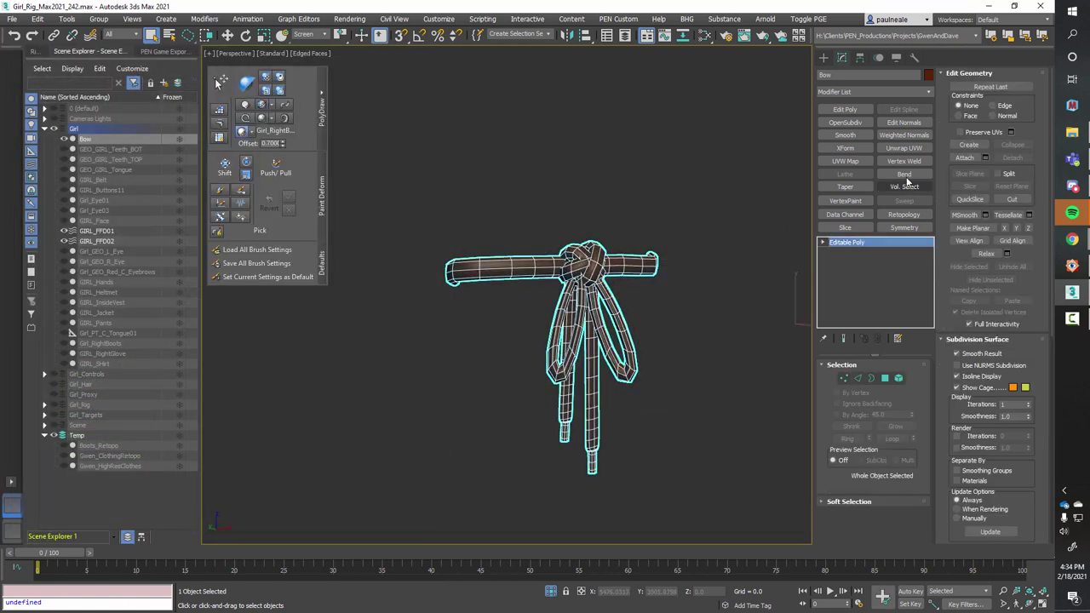
key("ctrl+z")
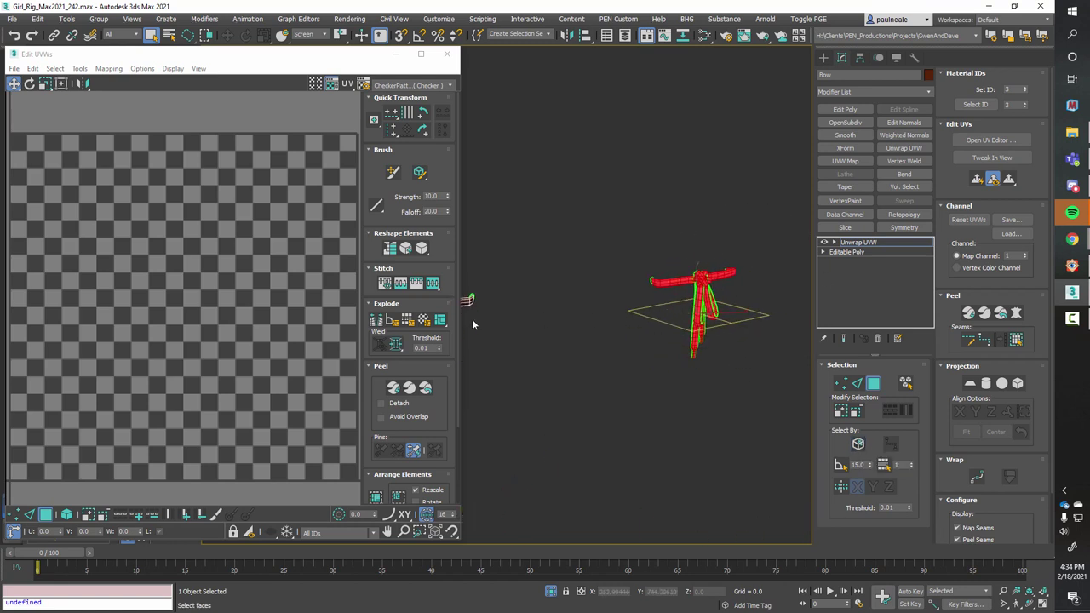
- Inspect the bow and its mirrored UV shells, leave polygon selection, and exit isolation mode
scroll(182, 394, "down", 5)
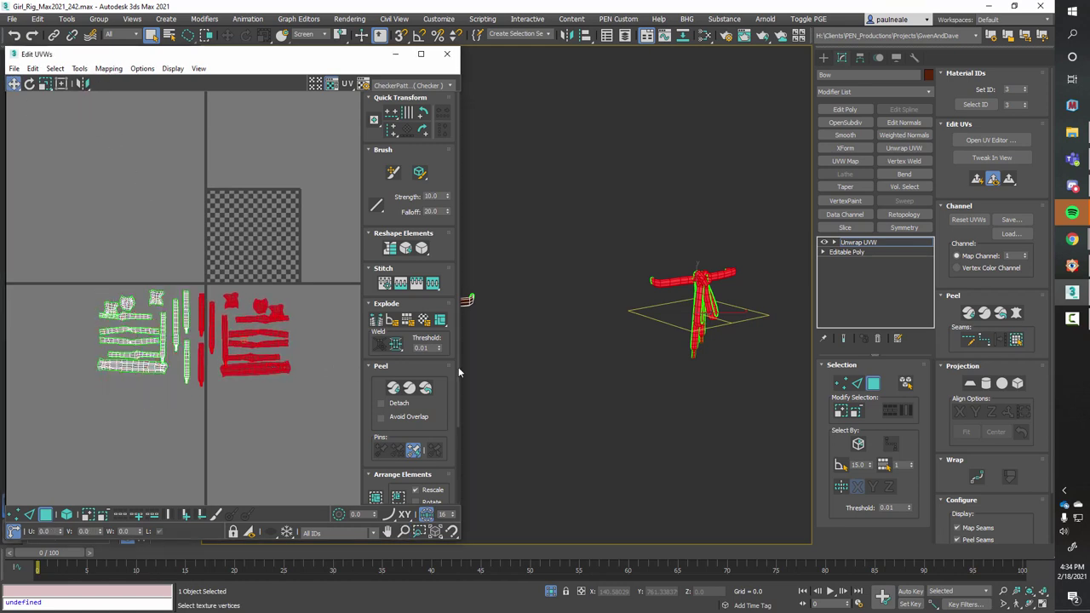
key("z")
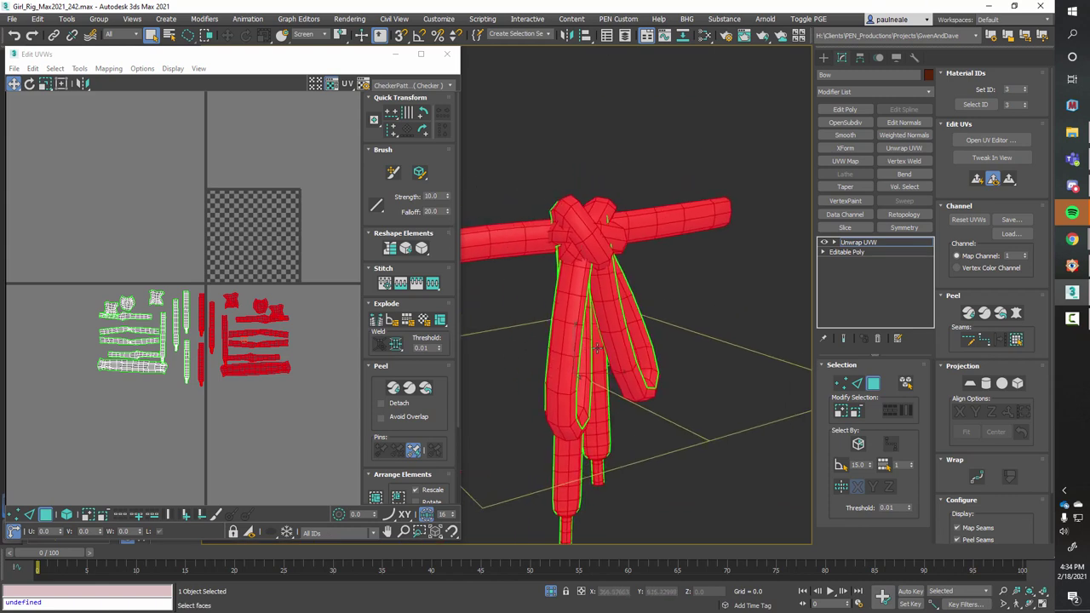
middle_click_drag(654, 358, 641, 360, "alt")
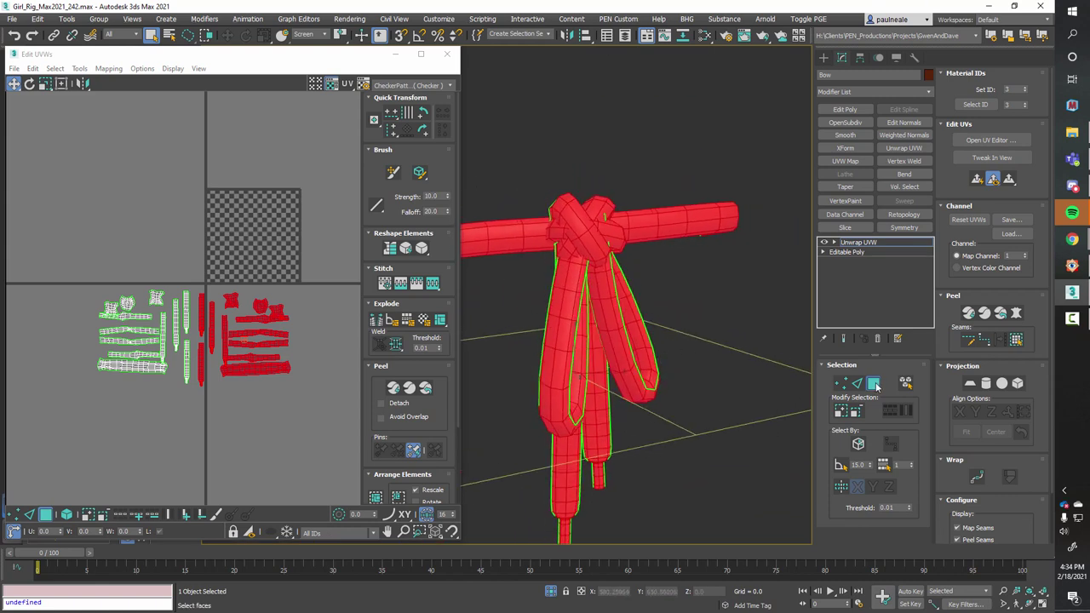
left_click(876, 386)
key("z")
scroll(630, 325, "down", 2)
key("alt+q")
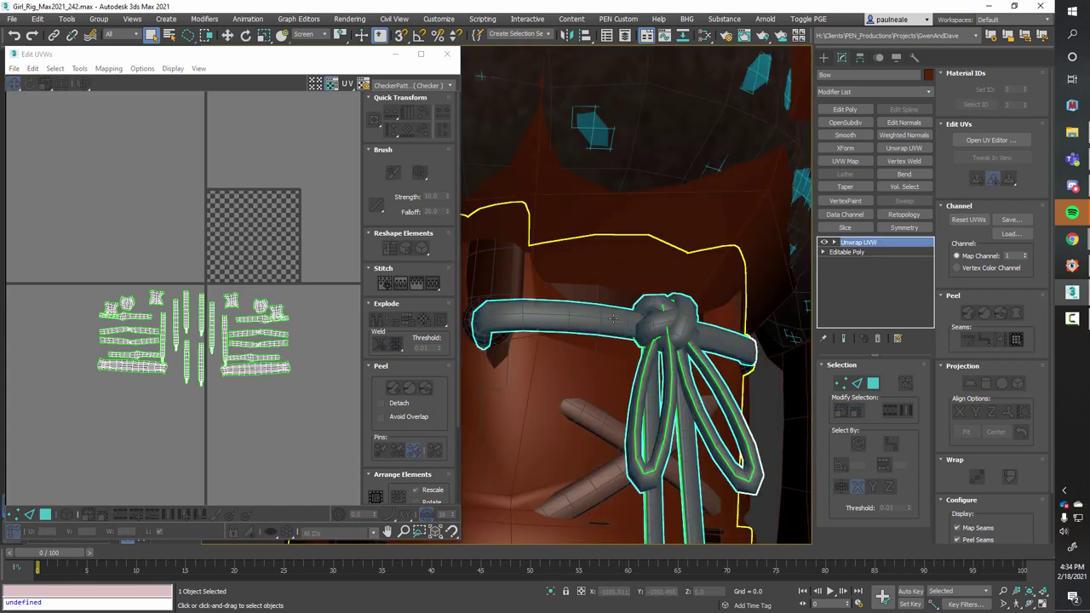
- Convert the bow with its mirrored UV shells to Editable Poly
scroll(614, 319, "down", 4)
middle_click_drag(633, 377, 638, 212)
scroll(638, 212, "down", 4)
middle_click_drag(633, 336, 600, 344)
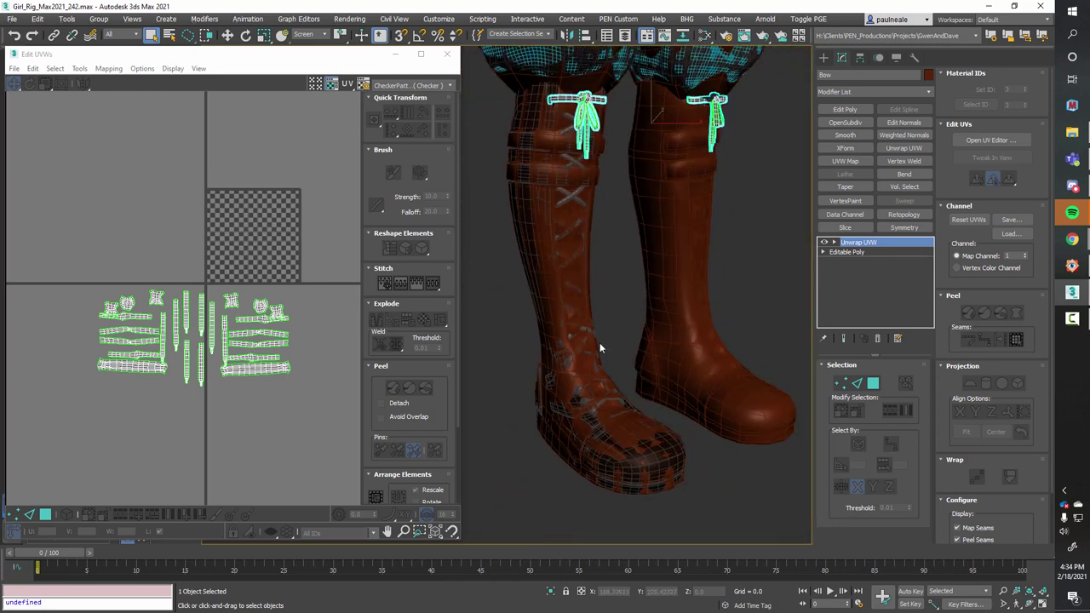
right_click(581, 133)
left_click(731, 290)
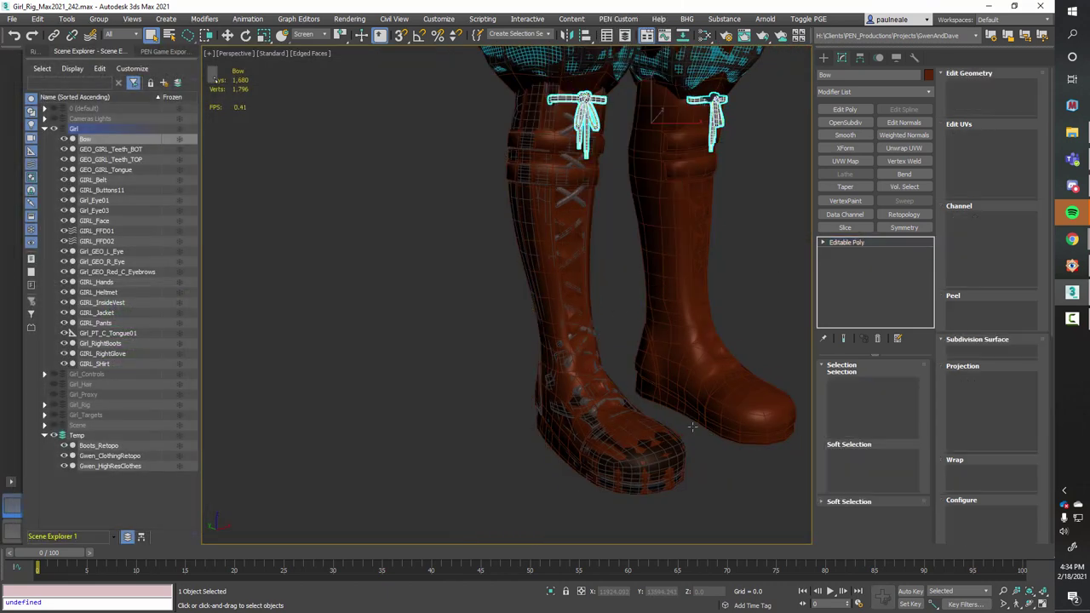
- Add the retopologized boots and clothing meshes to the bow selection and isolate these objects
key("F4")
left_click(733, 408, "ctrl")
middle_click_drag(650, 195, 522, 516)
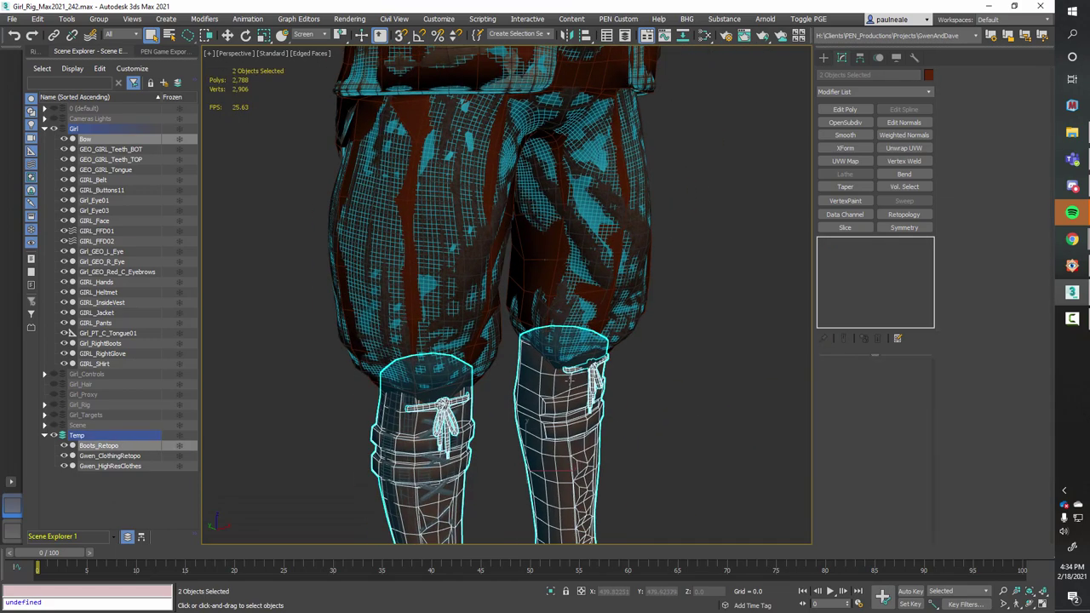
middle_click_drag(550, 258, 525, 263, "alt")
scroll(541, 256, "up", 3)
left_click(538, 260, "ctrl")
scroll(559, 315, "down", 5)
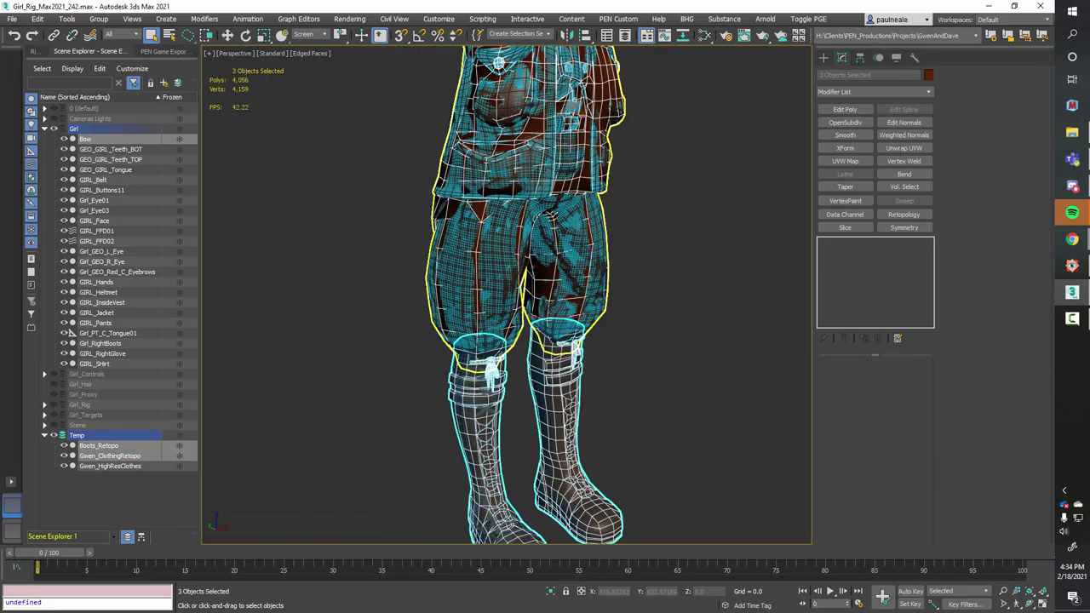
key("alt+q")
- Select the retopologized clothing mesh, add an Unwrap UVW modifier, and open its UV editor
middle_click_drag(565, 334, 545, 313, "alt")
left_click(560, 300)
scroll(506, 310, "up", 2)
scroll(506, 309, "up", 3)
scroll(543, 317, "down", 3)
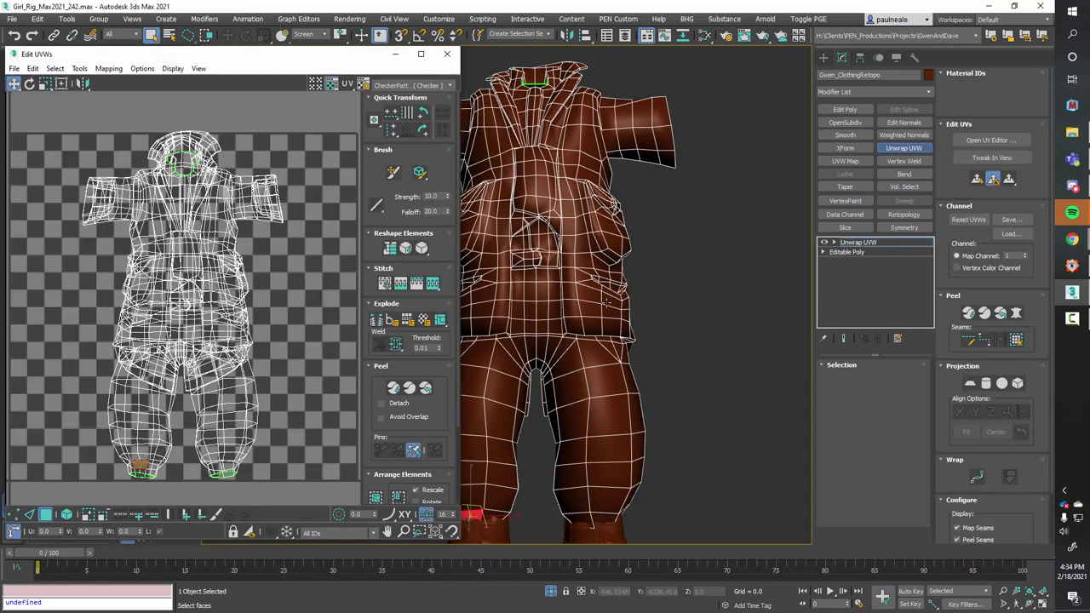
- Select all the clothing polygons and move their UVs above the checker tile
scroll(613, 323, "down", 3)
scroll(257, 316, "down", 6)
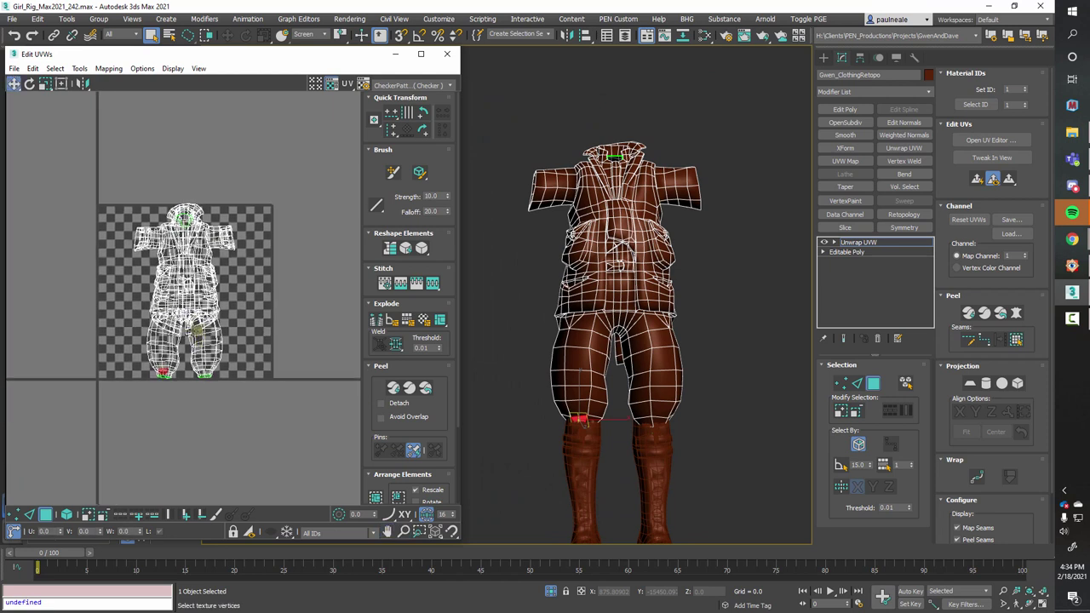
key("ctrl+a")
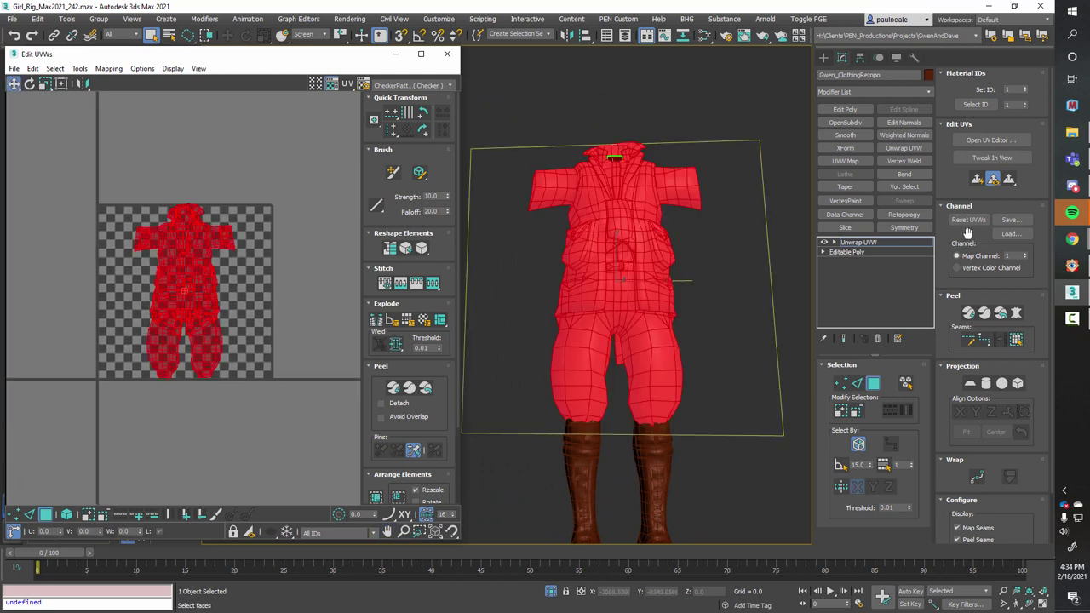
left_click_drag(195, 286, 201, 90)
middle_click_drag(259, 239, 242, 338)
- Examine the jacket's collar opening and shoulder topology up close, and clear the polygon selection
middle_click_drag(632, 255, 600, 317, "alt")
scroll(625, 133, "up", 6)
middle_click_drag(625, 133, 646, 184, "alt")
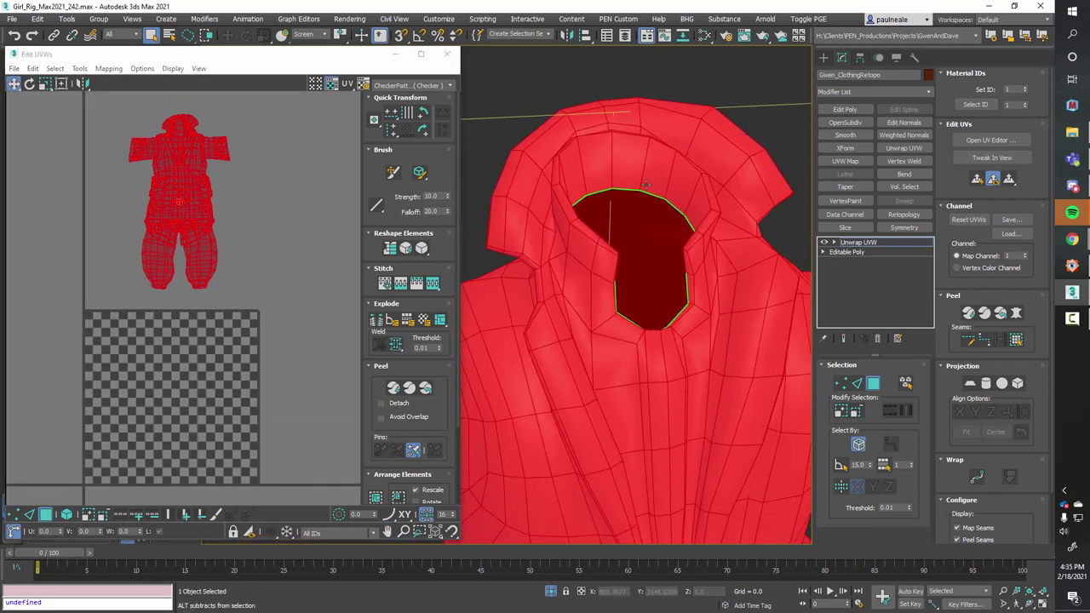
middle_click_drag(684, 264, 652, 302, "alt")
scroll(658, 309, "down", 3)
key("alt+q")
key("alt+q")
middle_click_drag(607, 339, 636, 228, "alt")
scroll(606, 284, "up", 2)
scroll(611, 264, "up", 2)
key("ctrl+d")
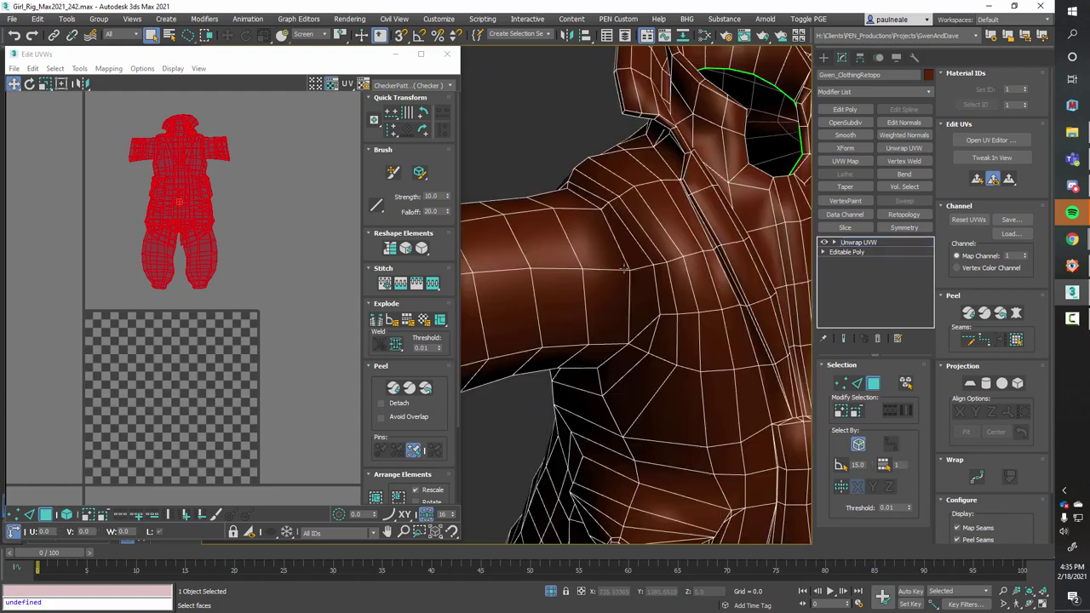
- Select the edge loops around the jacket's armholes and break the UVs there to detach the sleeves
key("2")
middle_click_drag(641, 272, 590, 241, "alt")
scroll(701, 296, "down", 5)
scroll(590, 242, "up", 4)
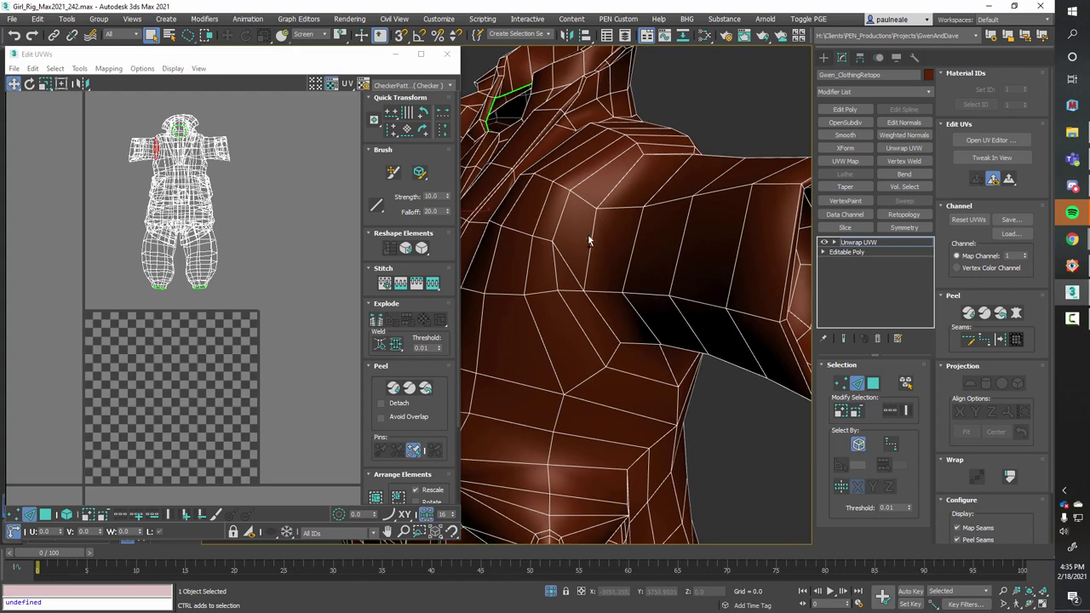
middle_click_drag(629, 298, 626, 358, "alt")
scroll(634, 315, "down", 4)
right_click(245, 241)
left_click(232, 280)
- Select the sleeve UV elements and move them outward, clear of the jacket body
middle_click_drag(604, 266, 596, 238, "alt")
left_click(46, 514)
key("ctrl+a")
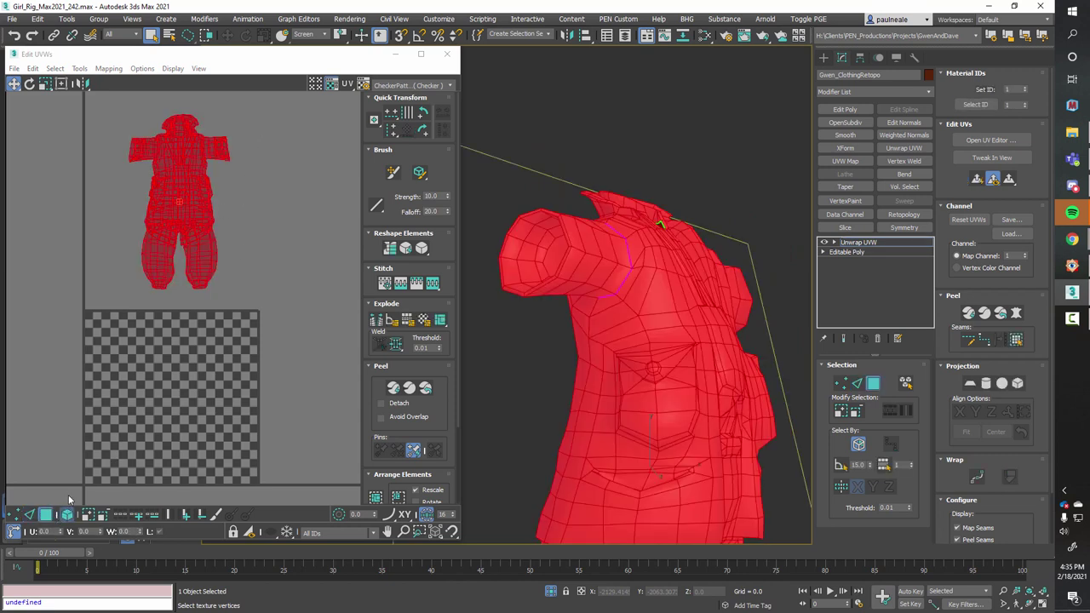
left_click(242, 162)
- Select the first stretch of edges along the boundary where the trousers meet the jacket hem
middle_click_drag(620, 241, 628, 281, "alt")
scroll(555, 252, "up", 3)
key("1")
scroll(676, 284, "down", 4)
scroll(608, 266, "up", 3)
scroll(601, 324, "down", 5)
middle_click_drag(601, 324, 690, 317, "alt")
middle_click_drag(656, 352, 563, 318, "alt")
scroll(679, 273, "up", 4)
middle_click_drag(679, 272, 602, 286, "alt")
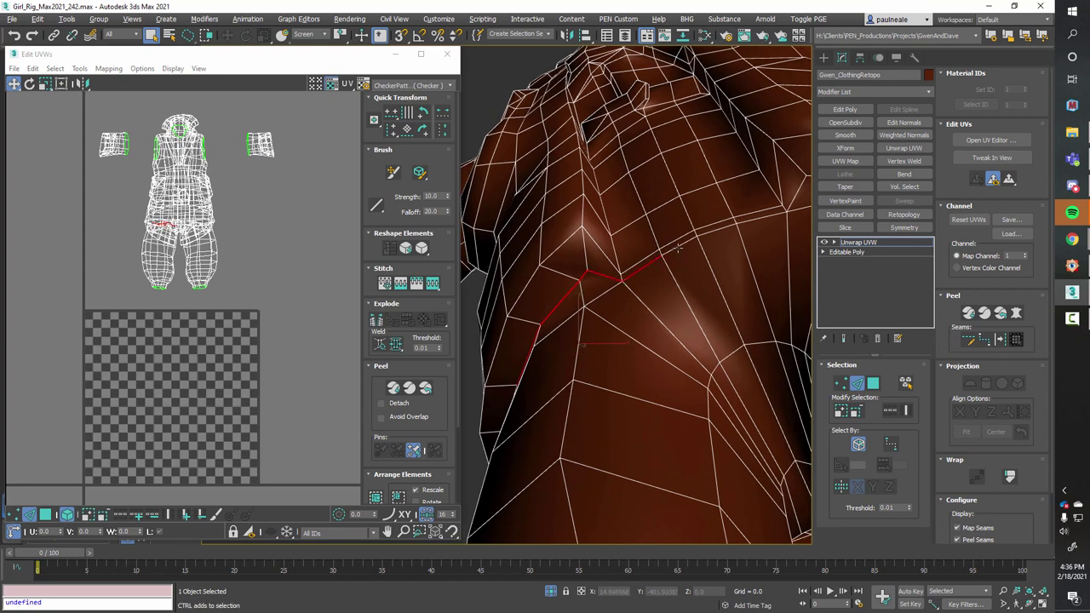
- Extend the trouser boundary edge selection beneath the jacket's rear tails and around the opposite hip
middle_click_drag(707, 267, 656, 277, "alt")
middle_click_drag(740, 202, 694, 290, "alt")
scroll(720, 298, "down", 8)
scroll(747, 260, "up", 8)
middle_click_drag(748, 261, 621, 225, "alt")
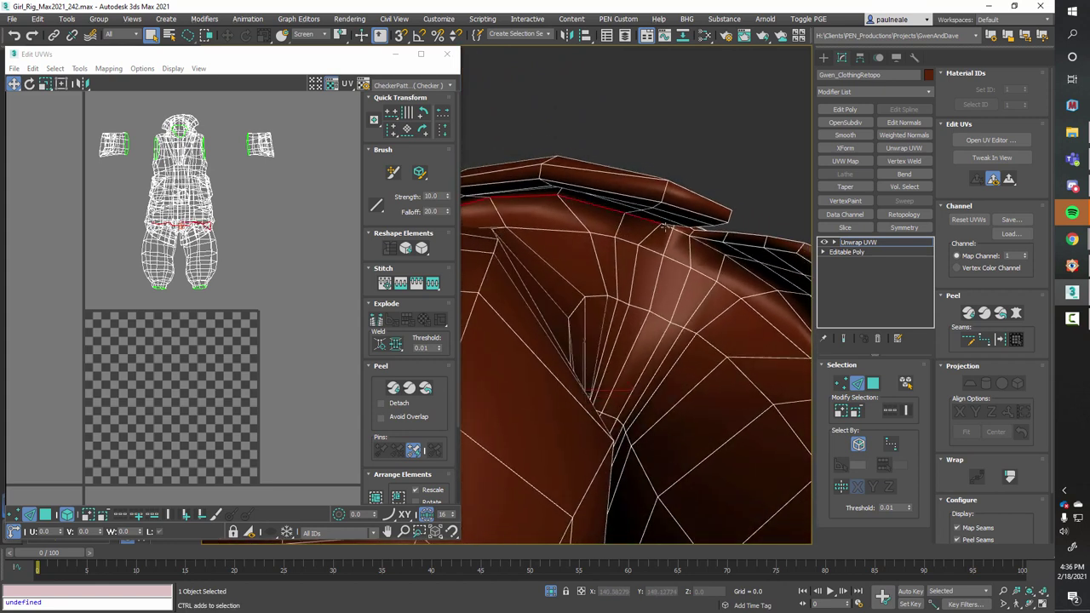
middle_click_drag(700, 255, 665, 169, "alt")
middle_click_drag(686, 214, 580, 200, "alt")
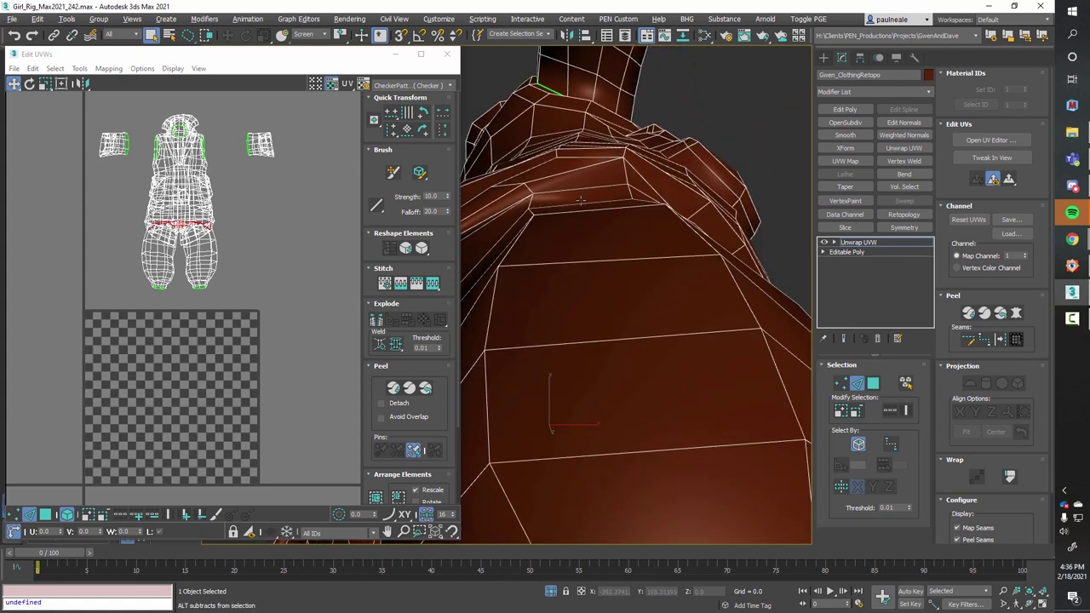
middle_click_drag(594, 237, 579, 238, "alt")
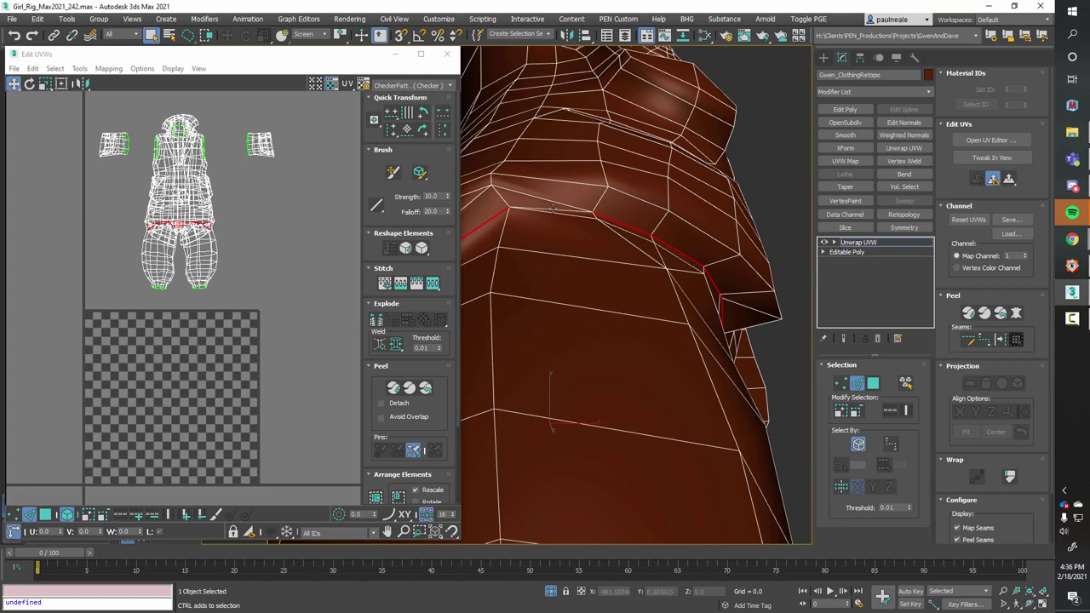
- Break the UVs along the selected waist edges and move the trousers' shell down below the jacket
scroll(573, 224, "down", 5)
middle_click_drag(579, 275, 511, 271, "alt")
middle_click_drag(599, 270, 418, 275)
right_click(232, 290)
left_click(223, 274)
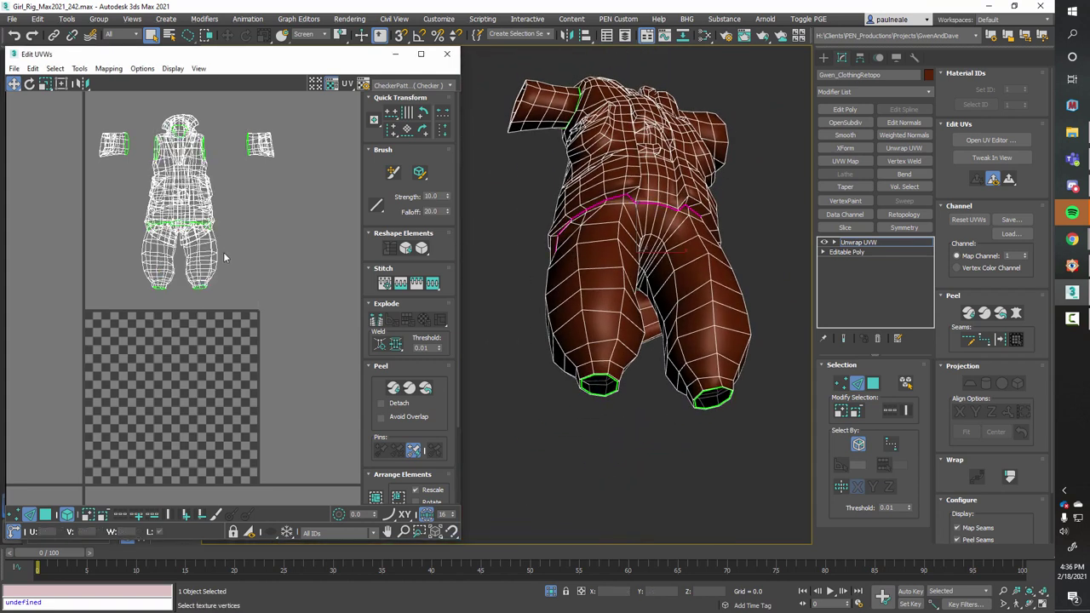
left_click_drag(210, 252, 210, 291)
middle_click_drag(683, 311, 661, 341, "alt")
middle_click_drag(651, 247, 620, 369)
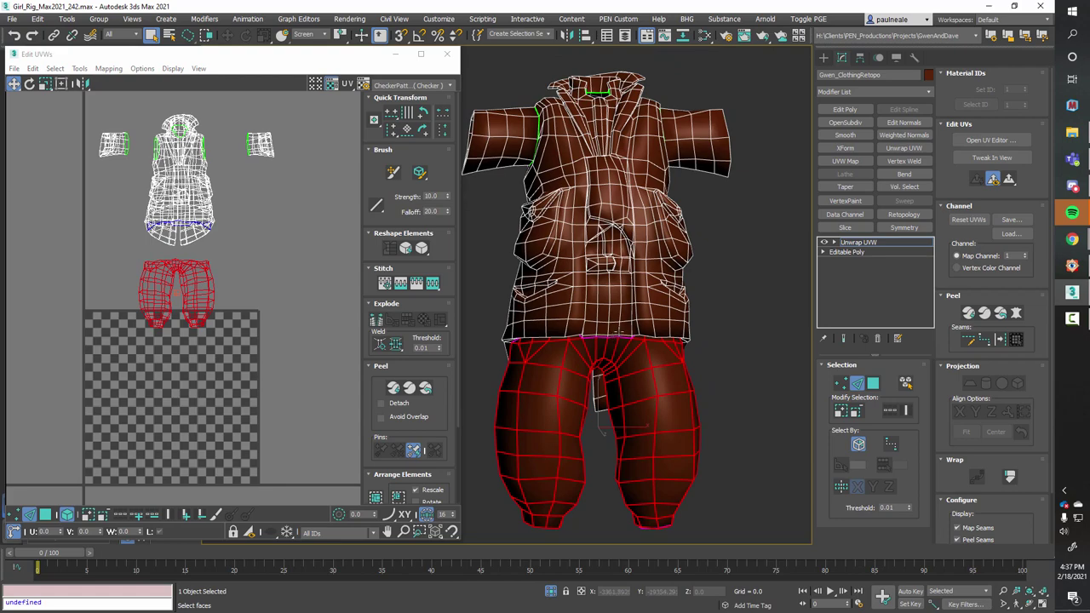
- Separate the outer collar with front placket and the inner collar into their own UV shells, apart from the jacket body
middle_click_drag(621, 327, 724, 320)
scroll(667, 250, "up", 4)
middle_click_drag(667, 250, 549, 329, "alt")
scroll(550, 329, "up", 6)
scroll(558, 328, "down", 5)
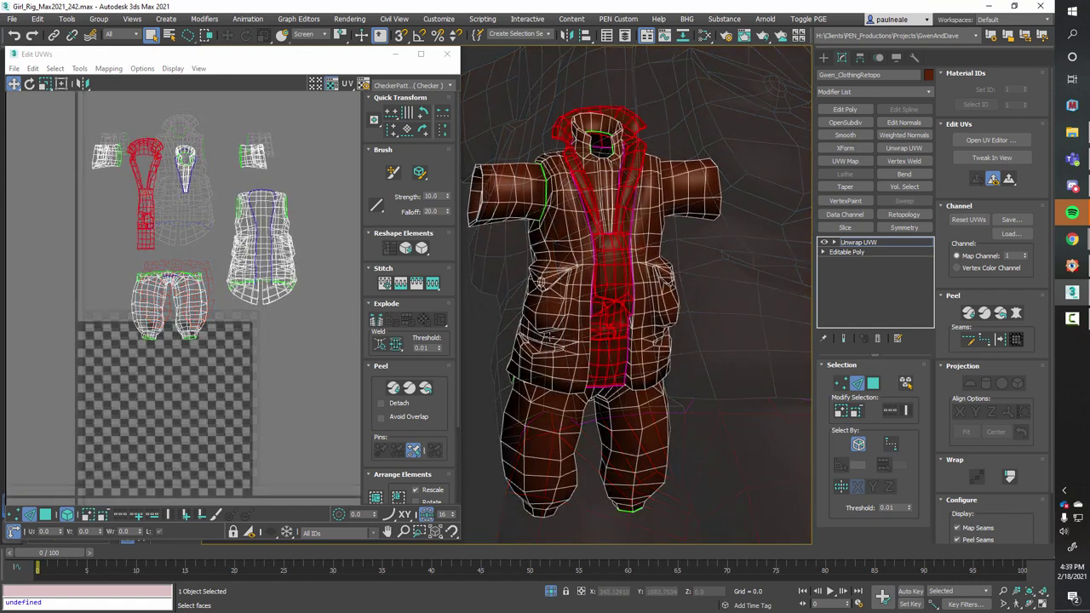
scroll(200, 221, "up", 4)
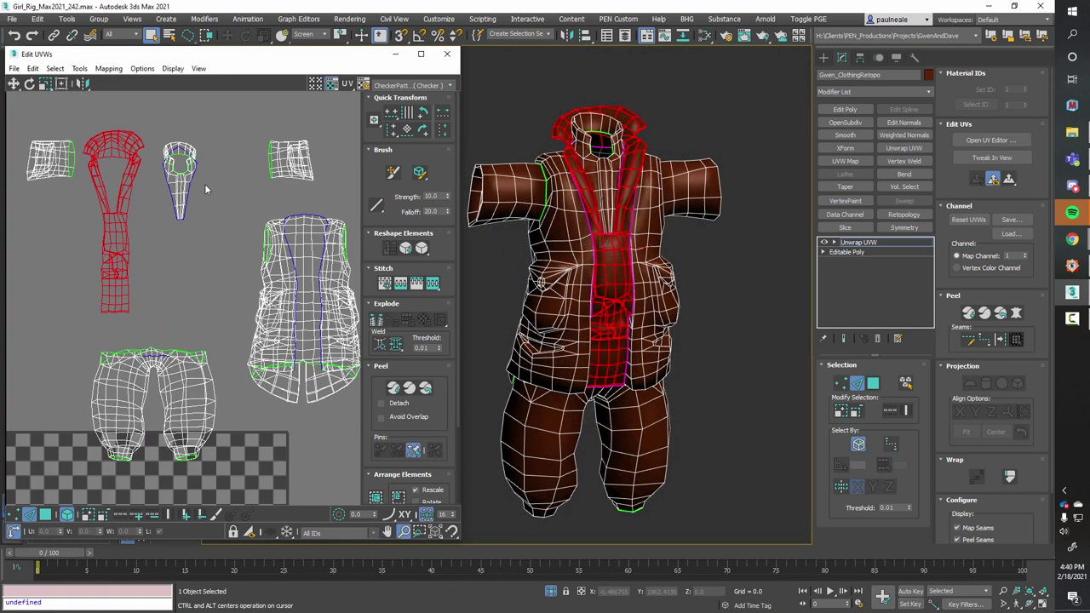
middle_click_drag(266, 294, 240, 335)
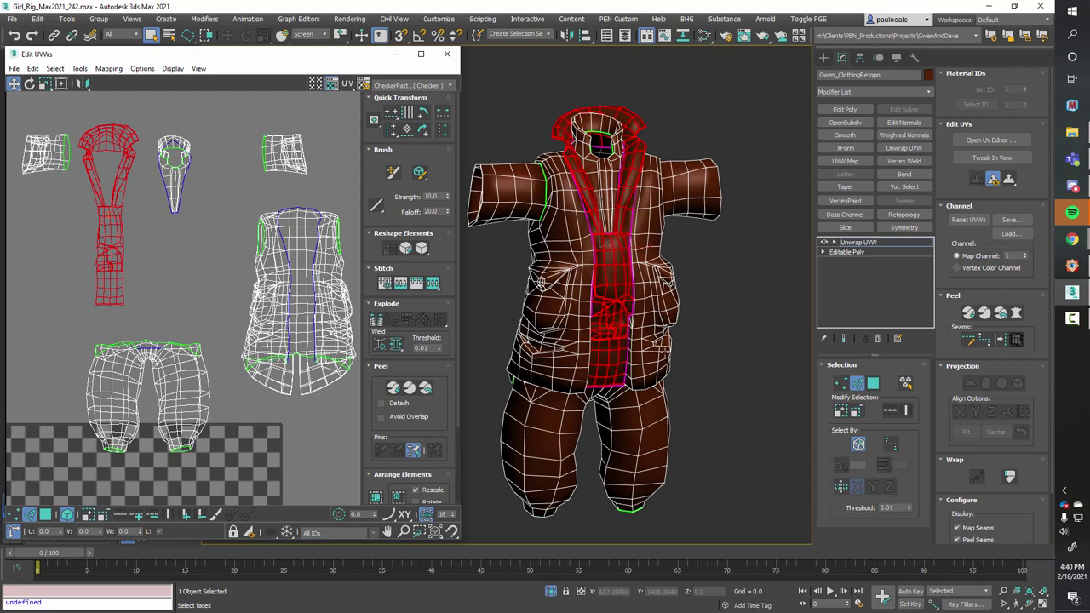
- Select the edges on one side of the line where the rear tails join the jacket back
middle_click_drag(665, 352, 631, 298, "alt")
middle_click_drag(628, 341, 622, 312, "ctrl+alt")
middle_click_drag(681, 294, 636, 253, "alt")
left_click(646, 270)
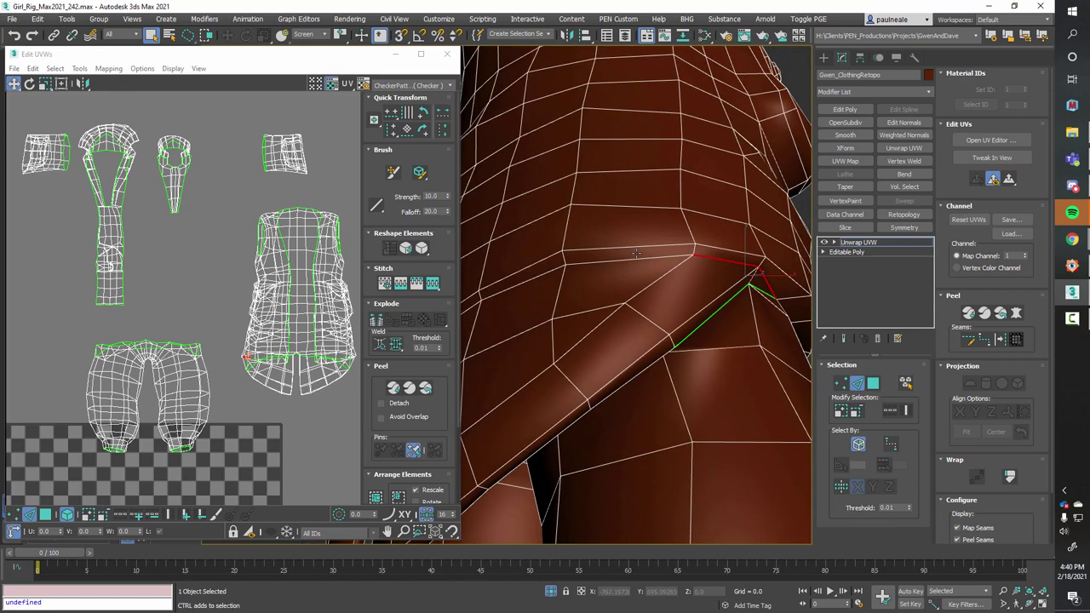
scroll(597, 277, "down", 4)
middle_click_drag(511, 277, 612, 269, "alt")
left_click(594, 299, "ctrl")
scroll(588, 273, "up", 4)
scroll(608, 277, "down", 5)
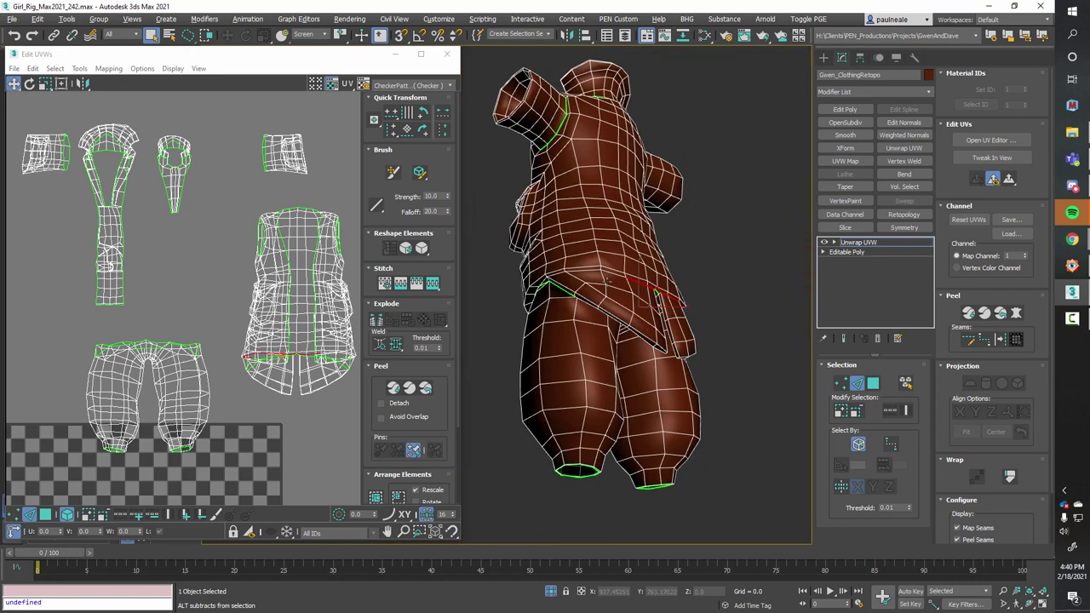
- Continue the edge selection across the jacket back to the other end of the rear tails
scroll(611, 269, "up", 4)
middle_click_drag(545, 274, 481, 271, "alt")
scroll(611, 270, "up", 4)
scroll(616, 238, "down", 5)
scroll(647, 238, "up", 4)
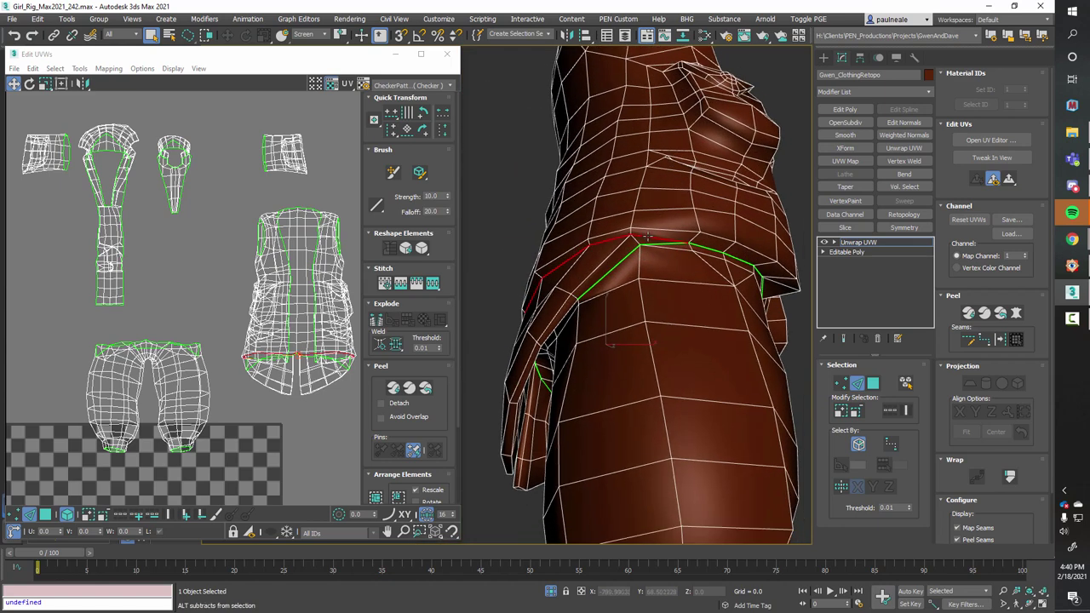
middle_click_drag(634, 239, 657, 244, "alt")
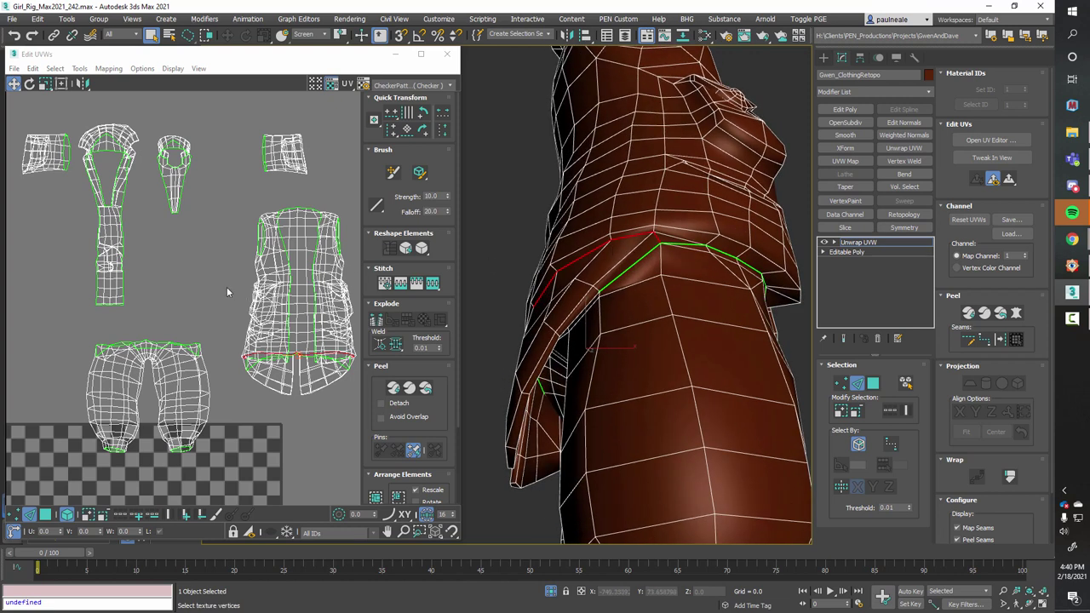
- Break the UVs along the selected tail edges and move the rear tails' shell just below the jacket body
right_click(186, 264)
left_click(167, 302)
scroll(246, 363, "down", 2)
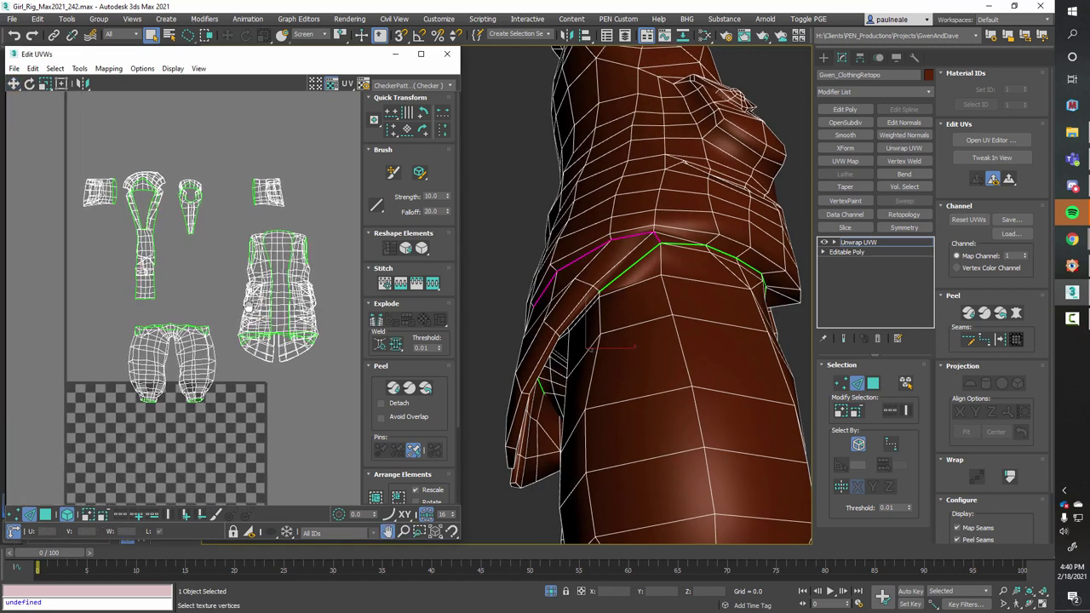
left_click(244, 345)
left_click_drag(244, 348, 246, 360)
middle_click_drag(632, 294, 639, 283, "alt")
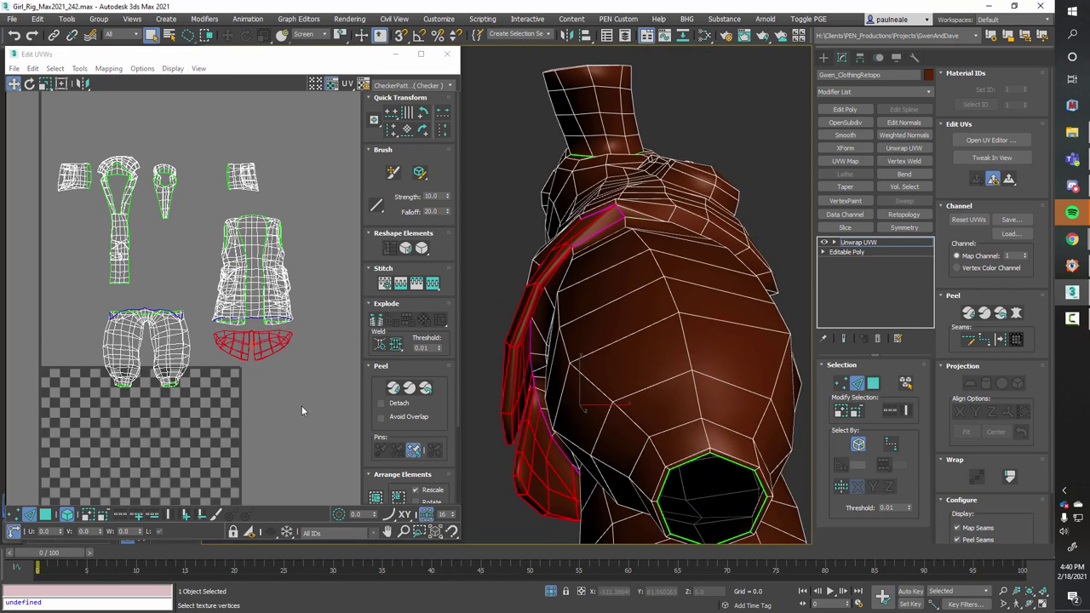
middle_click_drag(268, 365, 244, 323)
middle_click_drag(234, 394, 241, 388)
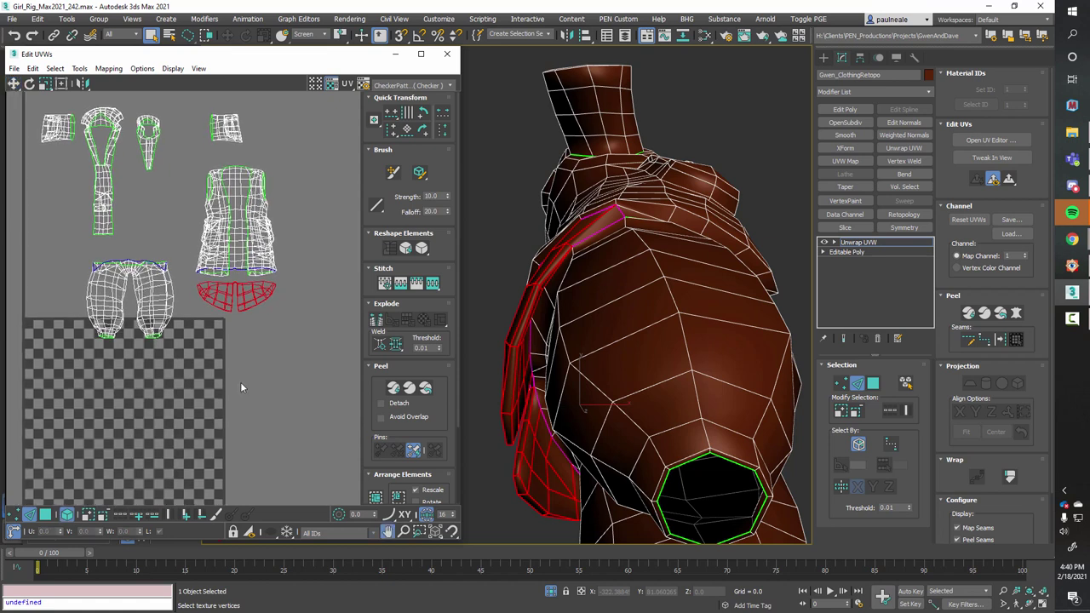
middle_click_drag(567, 366, 563, 366, "alt")
middle_click_drag(273, 321, 258, 352)
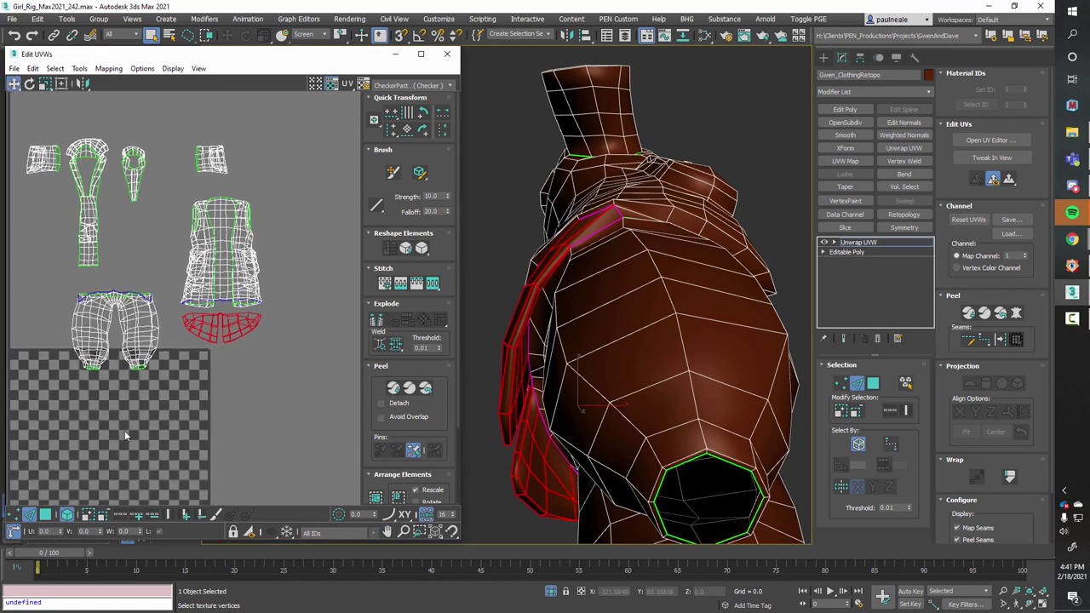
- Select the rear tails' polygon element and unfold its UVs with Quick Peel
left_click(45, 516)
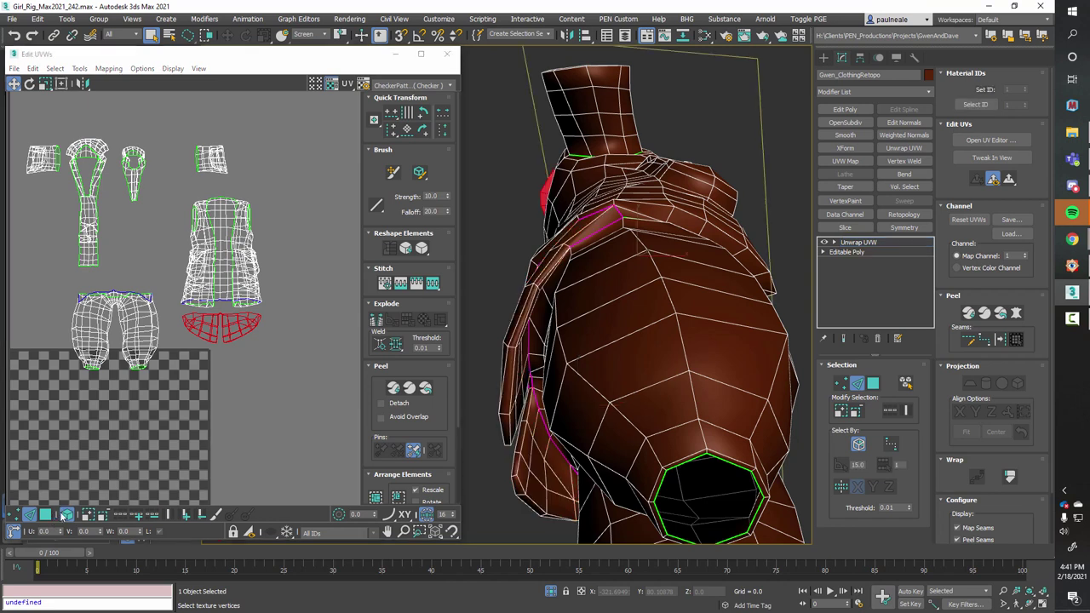
left_click(236, 328)
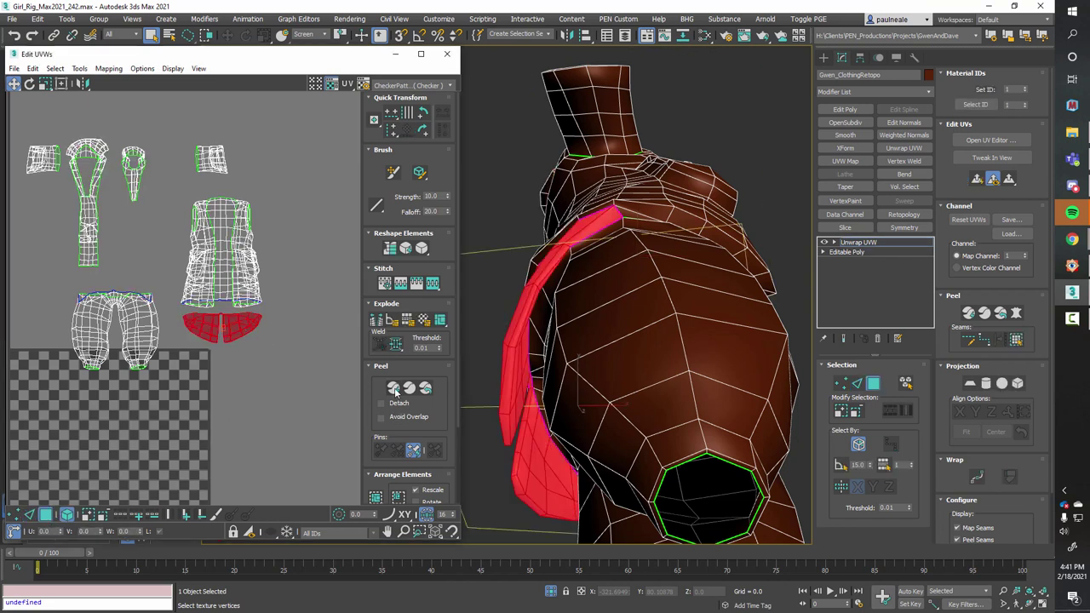
left_click(394, 389)
scroll(251, 313, "up", 5)
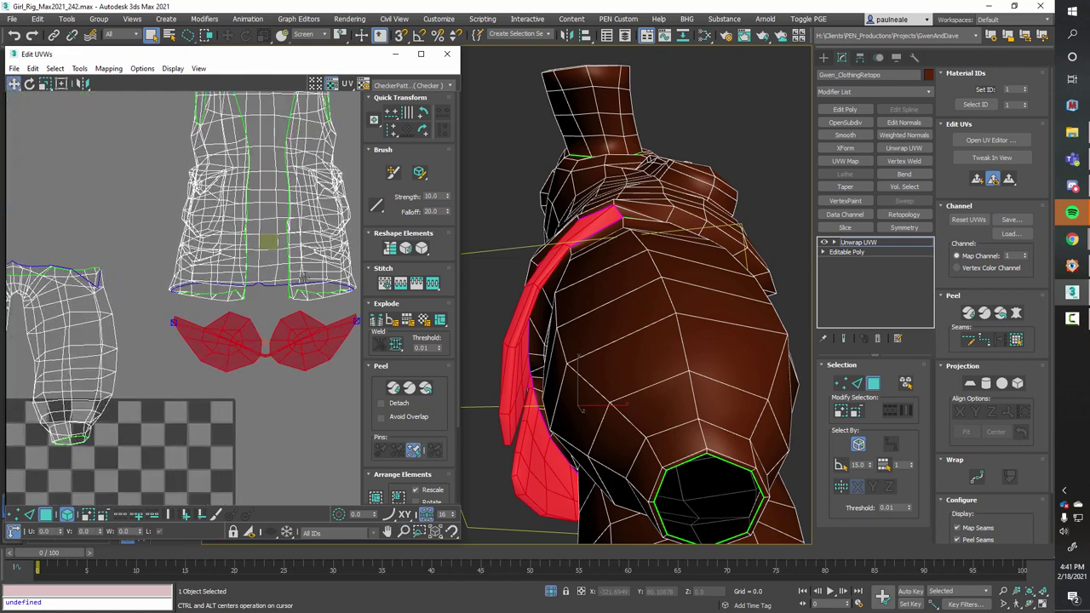
middle_click_drag(252, 312, 297, 344, "ctrl+alt")
middle_click_drag(558, 375, 646, 358, "alt")
scroll(635, 332, "up", 8)
key("2")
left_click(659, 351)
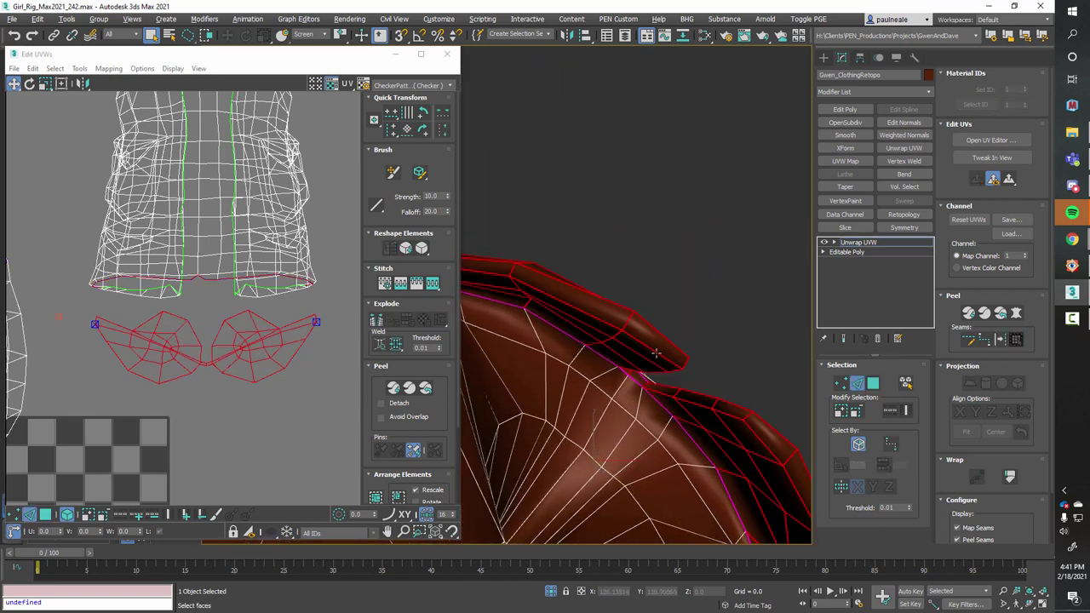
scroll(632, 362, "down", 8)
middle_click_drag(640, 379, 637, 389, "alt")
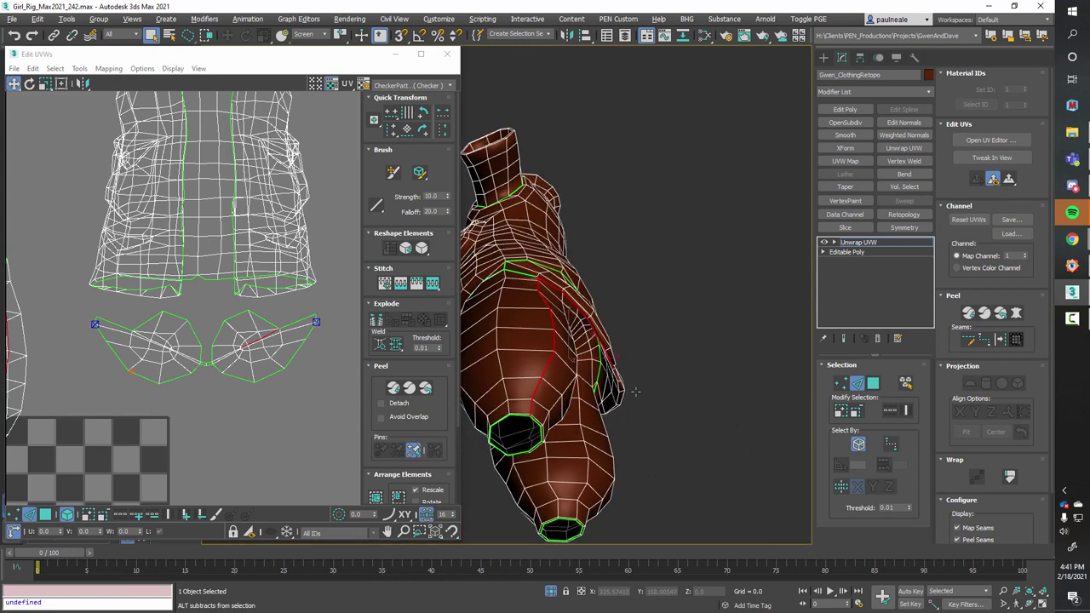
scroll(556, 287, "up", 5)
middle_click_drag(555, 285, 512, 281, "alt")
middle_click_drag(477, 345, 634, 375, "alt")
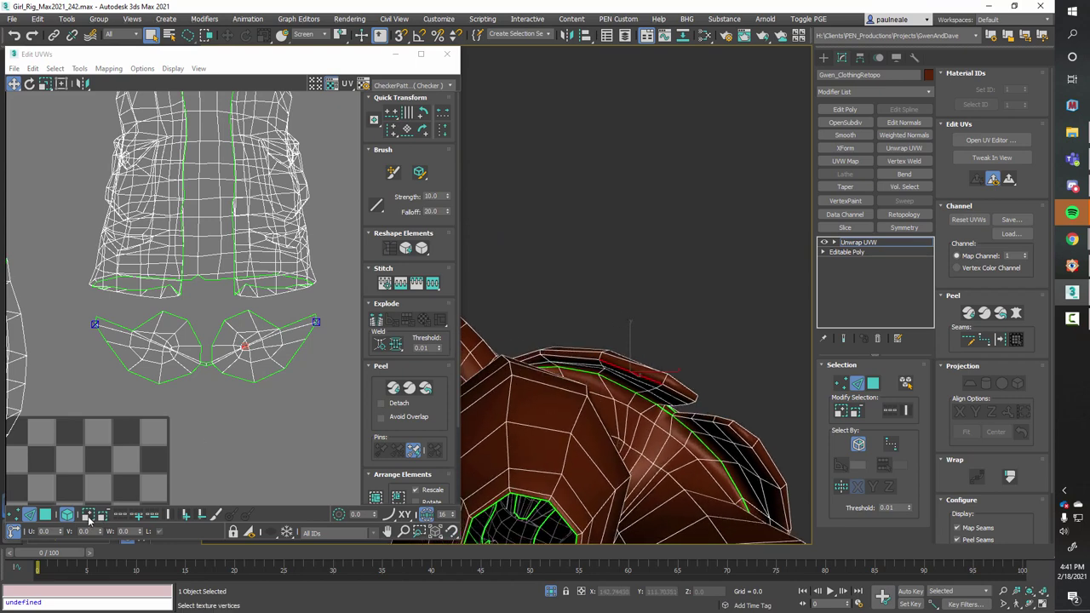
middle_click_drag(631, 370, 563, 297, "alt")
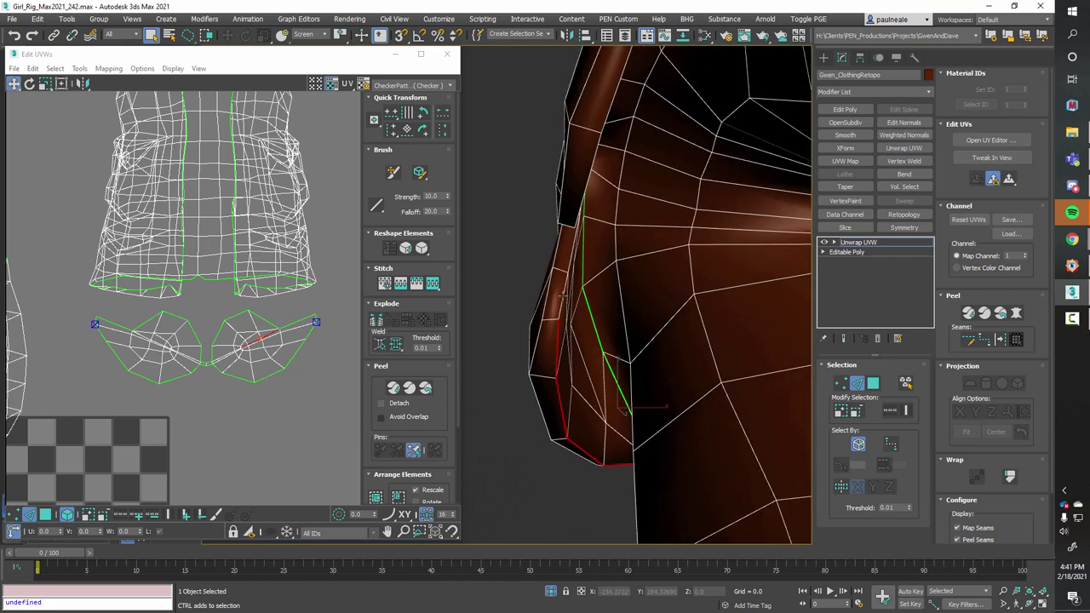
- Select edges on both rear tails beside the centre gap and expand them into loops along the tails' inner rims
middle_click_drag(631, 311, 617, 355, "alt")
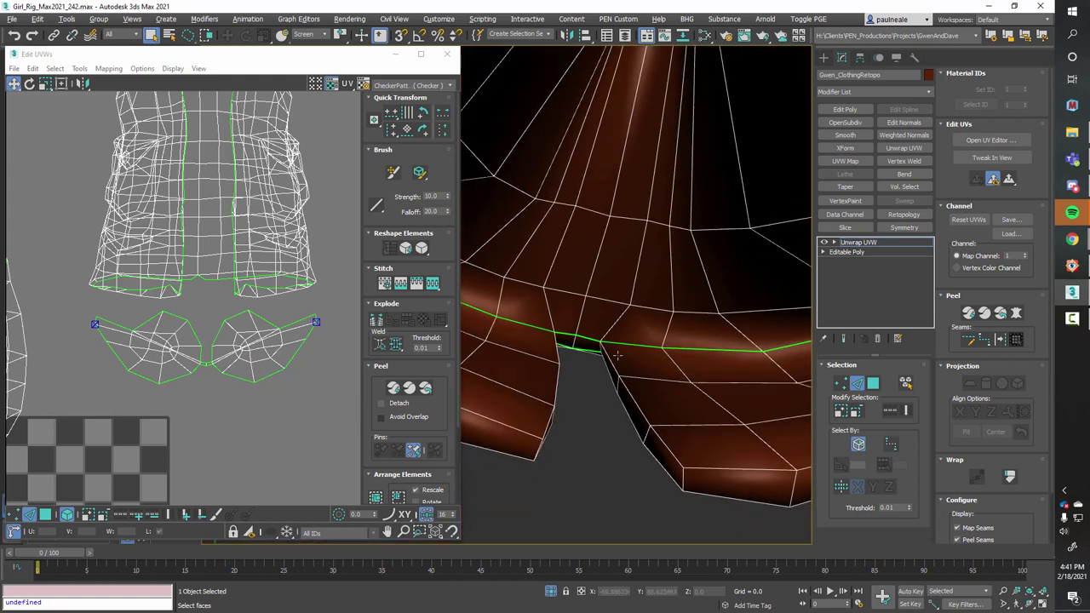
left_click(611, 358)
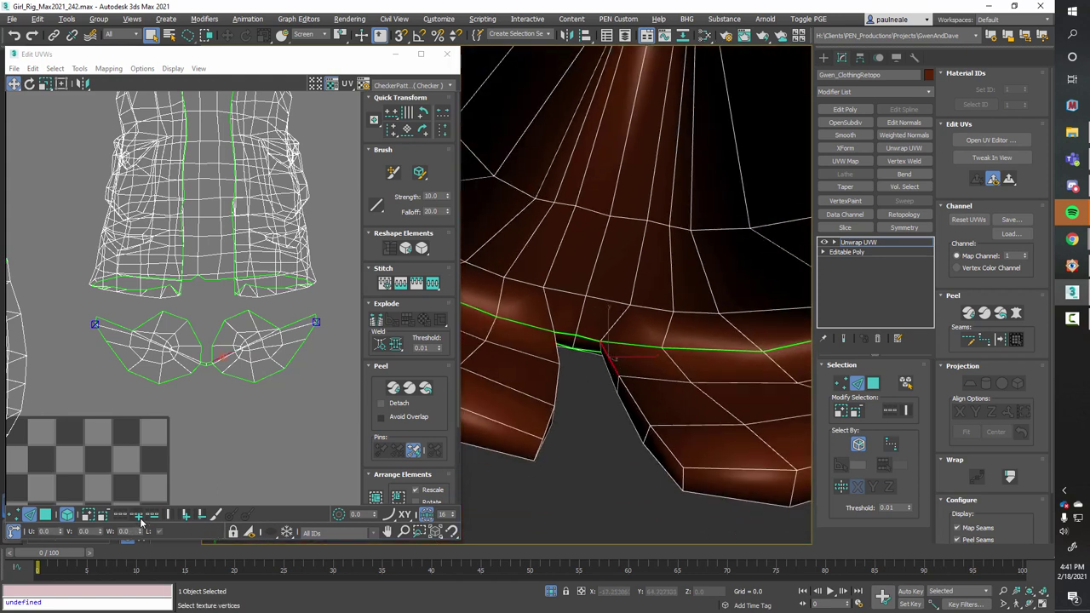
left_click(121, 517)
scroll(564, 409, "down", 3)
middle_click_drag(562, 407, 584, 466, "alt")
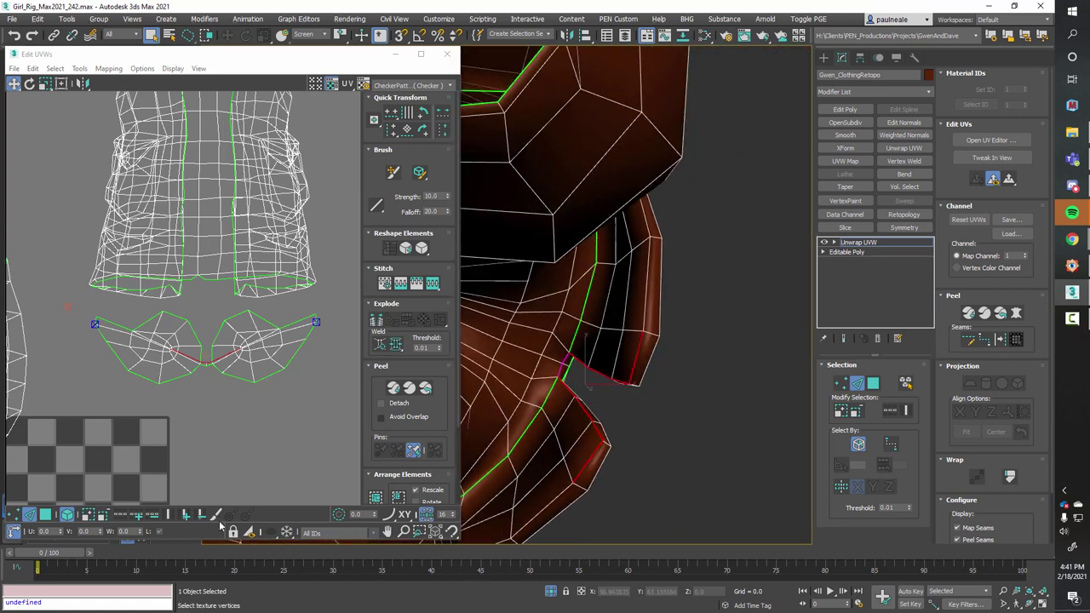
left_click(121, 517)
- Examine the selected edges along both rear tails, from the centre gap to the outer corners
scroll(626, 396, "down", 4)
middle_click_drag(626, 397, 771, 238, "alt")
middle_click_drag(647, 341, 560, 237, "alt")
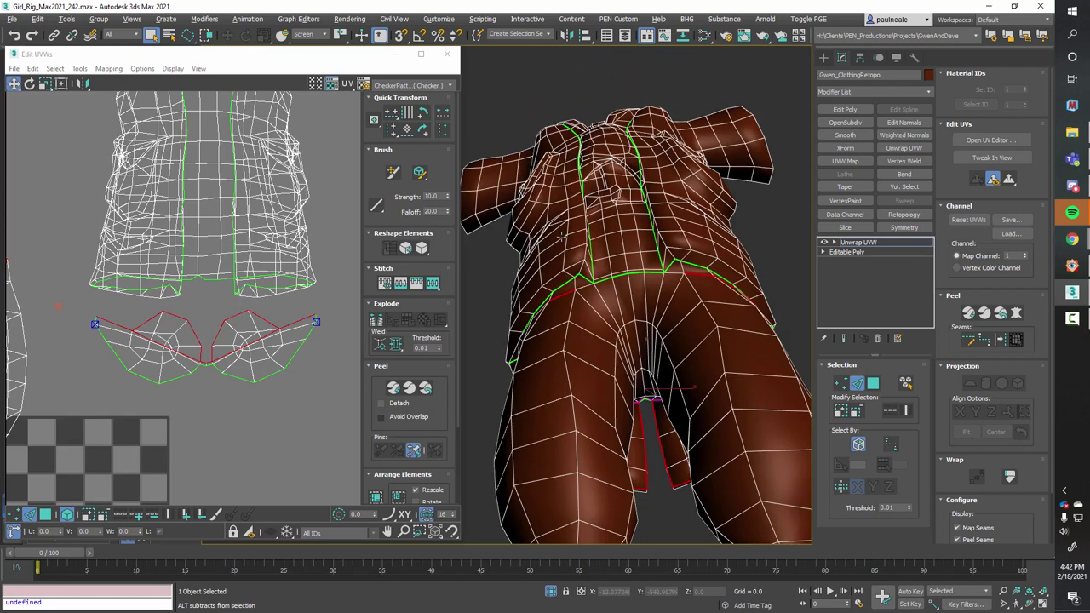
middle_click_drag(679, 305, 741, 341, "alt")
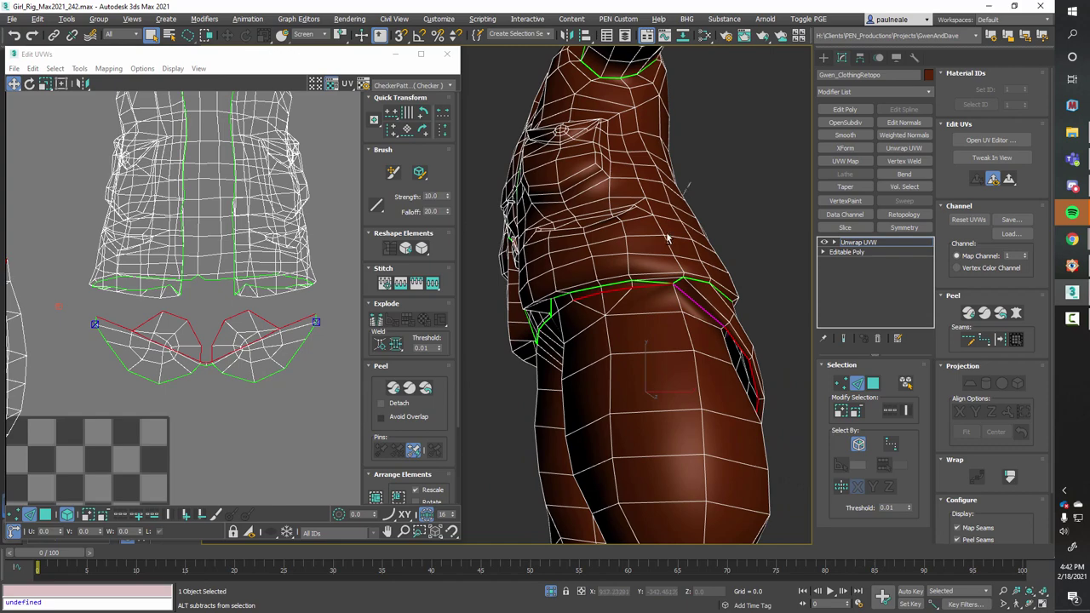
middle_click_drag(673, 315, 527, 219, "alt")
scroll(684, 338, "up", 5)
middle_click_drag(687, 339, 664, 336, "alt")
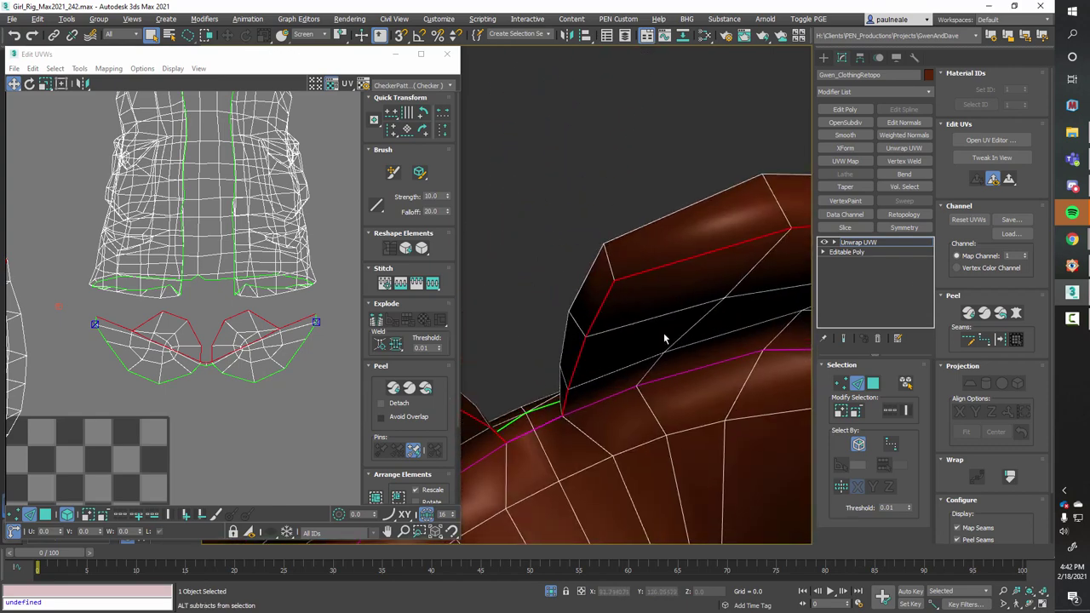
scroll(660, 333, "down", 6)
middle_click_drag(733, 375, 750, 406, "alt")
scroll(642, 312, "up", 4)
middle_click_drag(643, 312, 621, 324, "alt")
middle_click_drag(622, 325, 603, 332)
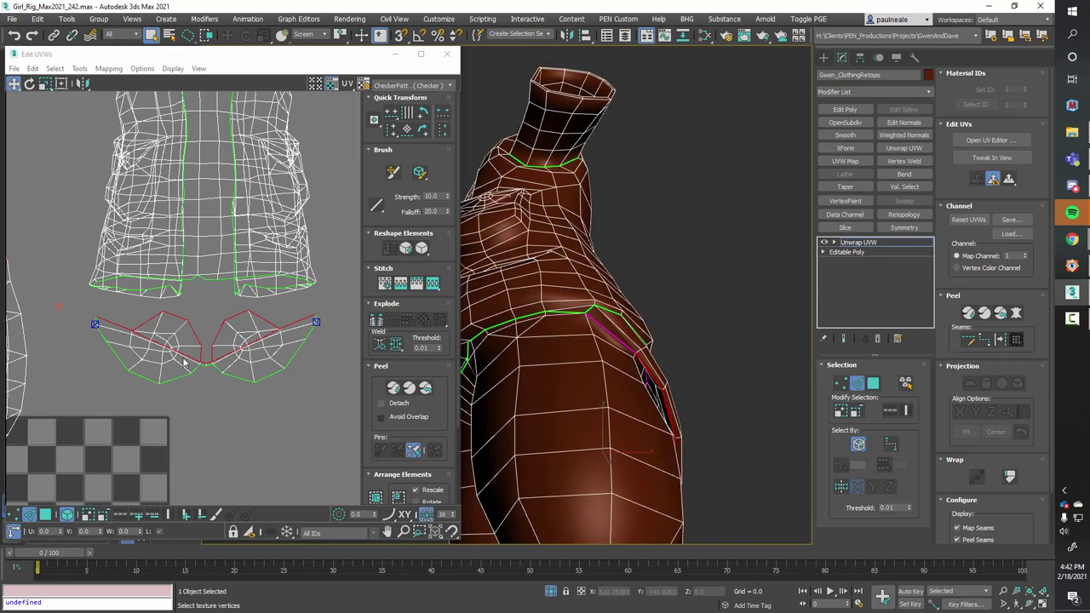
- Break the rear tails' UVs along the selected edges and clear the selection
middle_click_drag(215, 391, 216, 351)
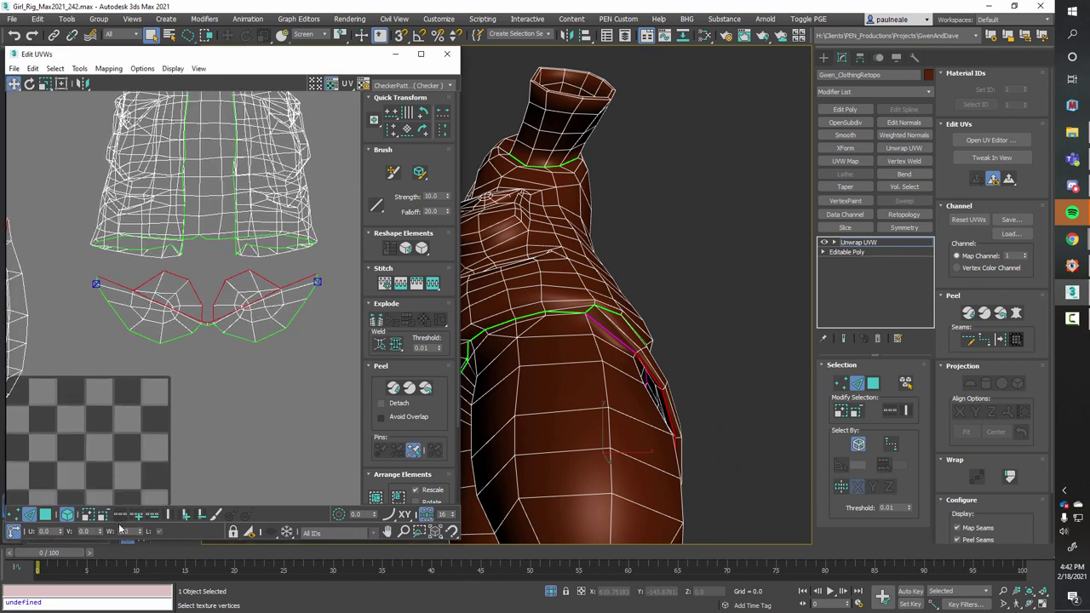
right_click(207, 377)
left_click(192, 410)
left_click(228, 374)
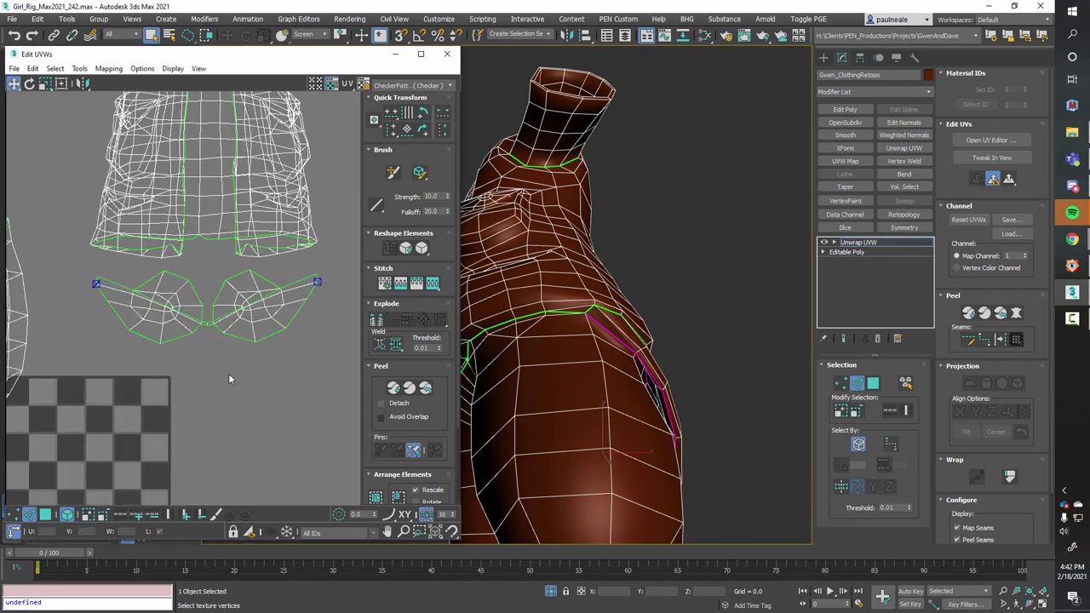
- Try to unfold the rear tails' outer shell with Quick Peel
scroll(230, 371, "down", 2)
left_click(46, 515)
left_click(45, 515)
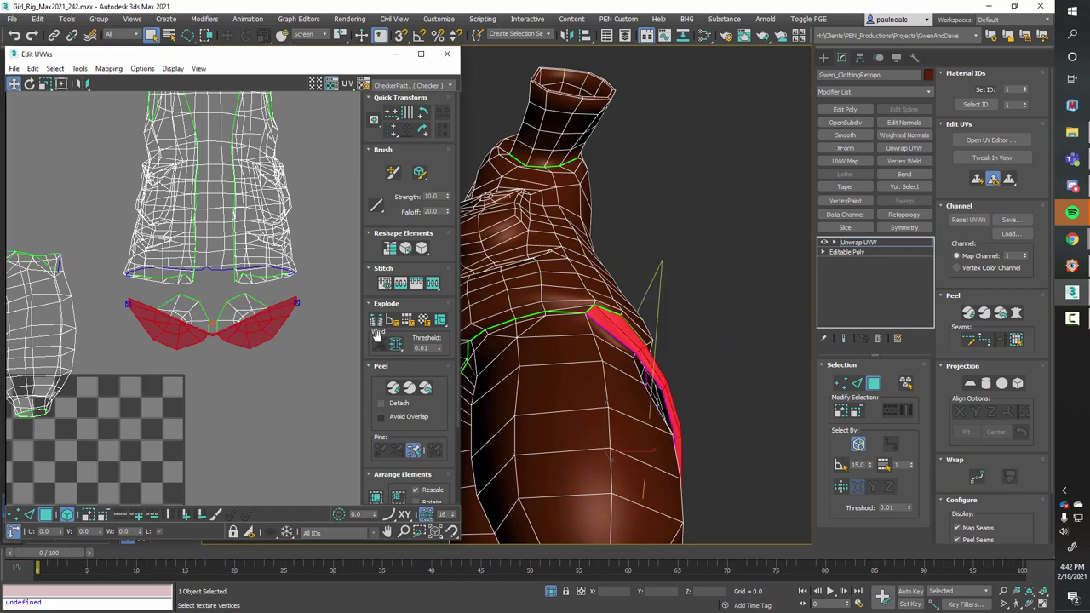
left_click(393, 389)
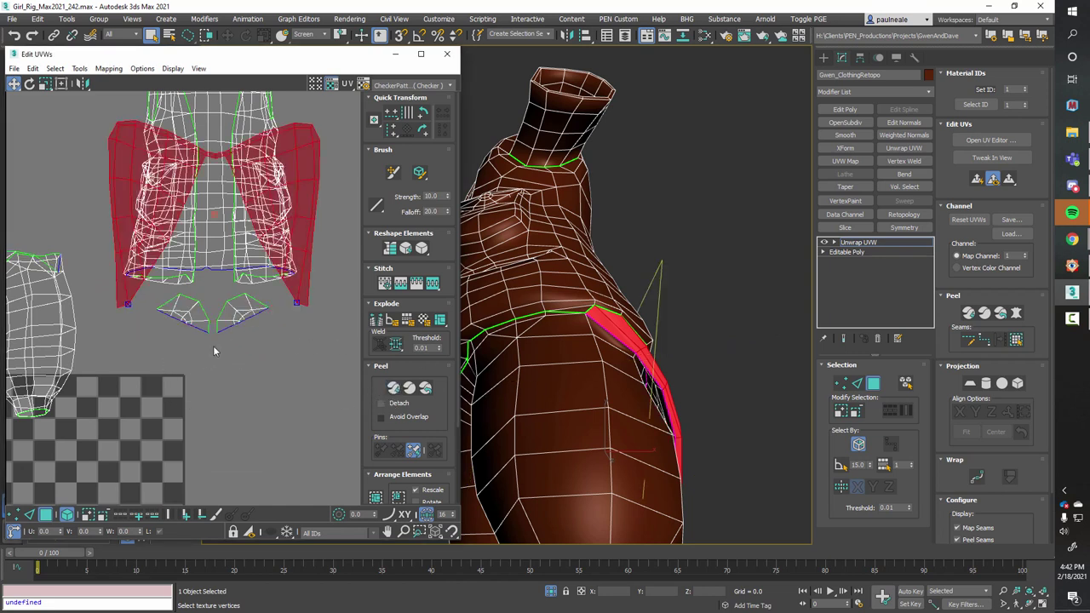
key("ctrl+z")
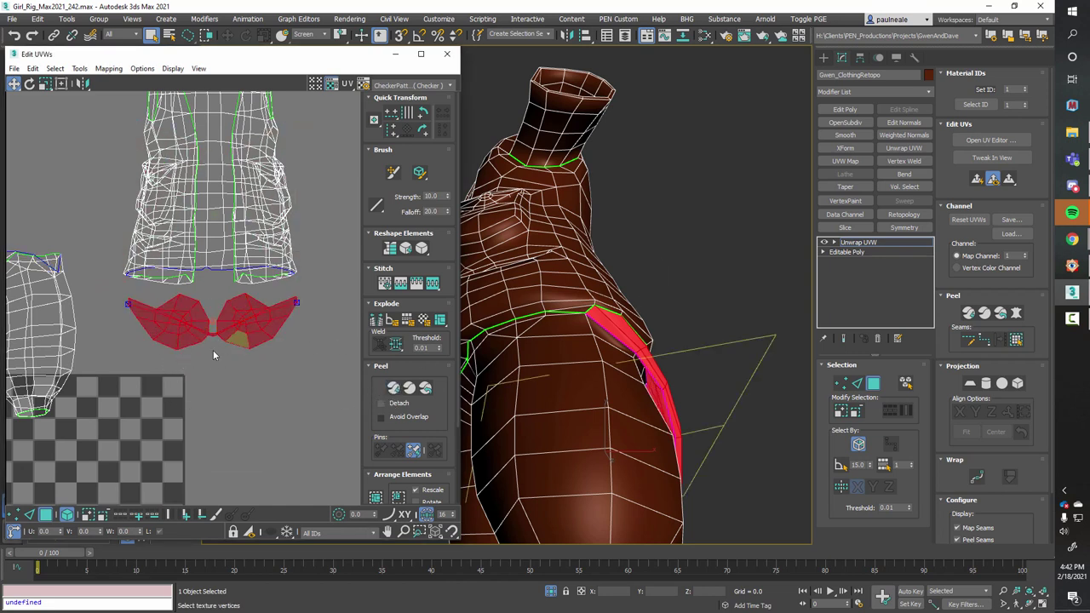
- Select the short edge joining the two rear tails at the centre gap and break the UVs there
scroll(225, 308, "up", 8)
scroll(225, 306, "up", 3)
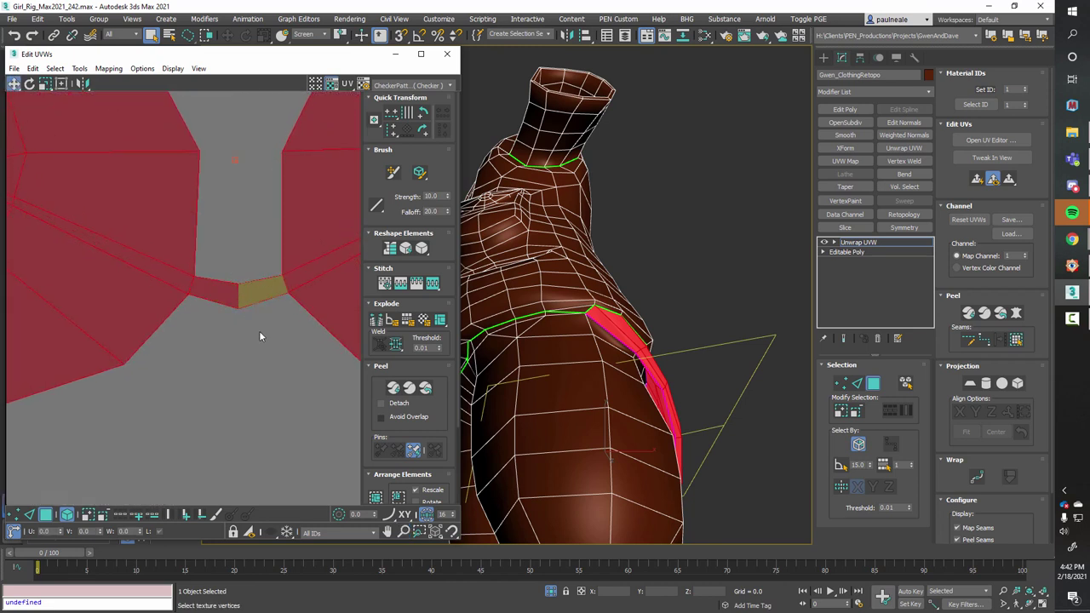
left_click(239, 302)
middle_click_drag(242, 310, 241, 318)
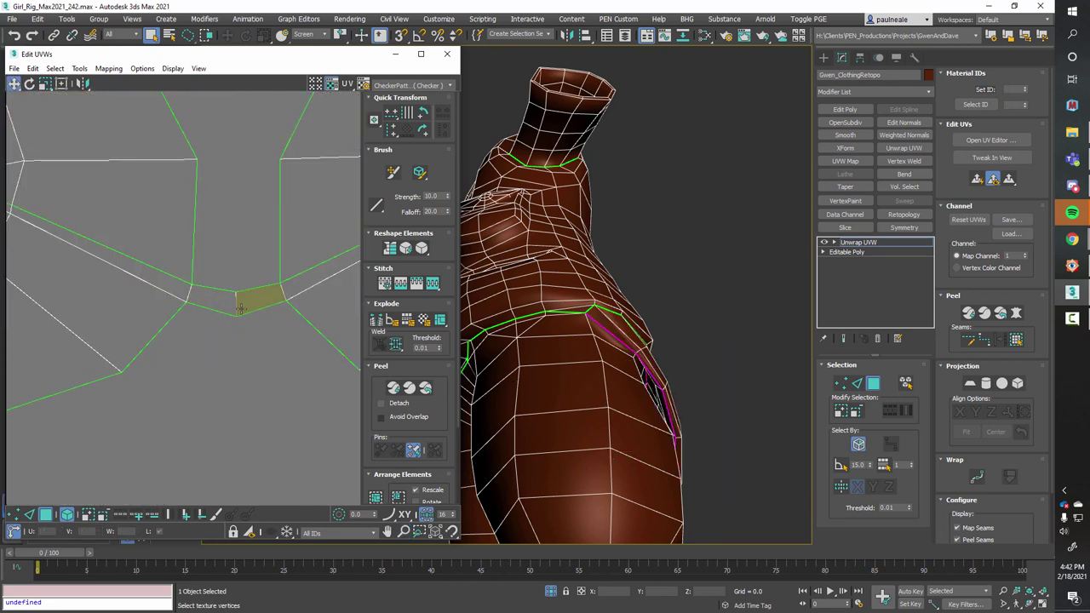
key("2")
left_click(237, 307)
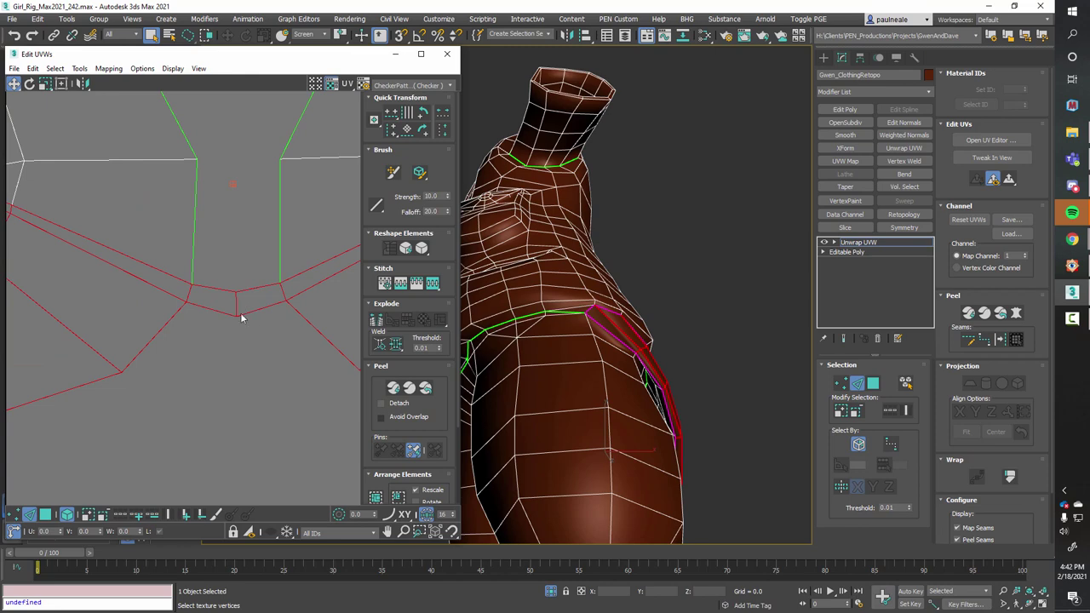
middle_click_drag(682, 452, 590, 402, "alt")
scroll(594, 405, "up", 6)
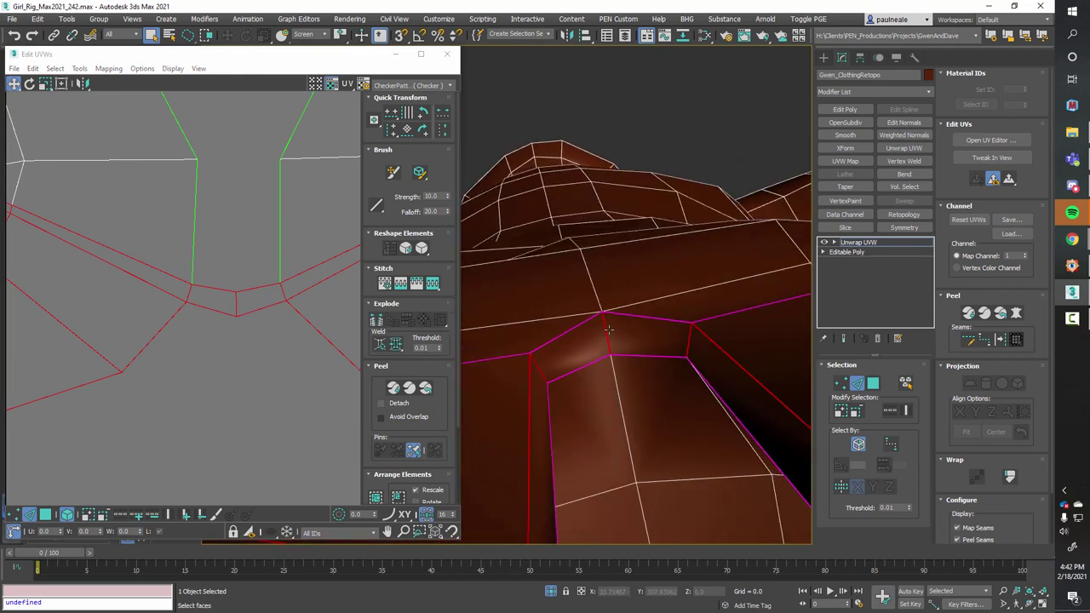
left_click(609, 329)
scroll(609, 330, "down", 7)
right_click(179, 342)
left_click(165, 384)
scroll(278, 334, "down", 8)
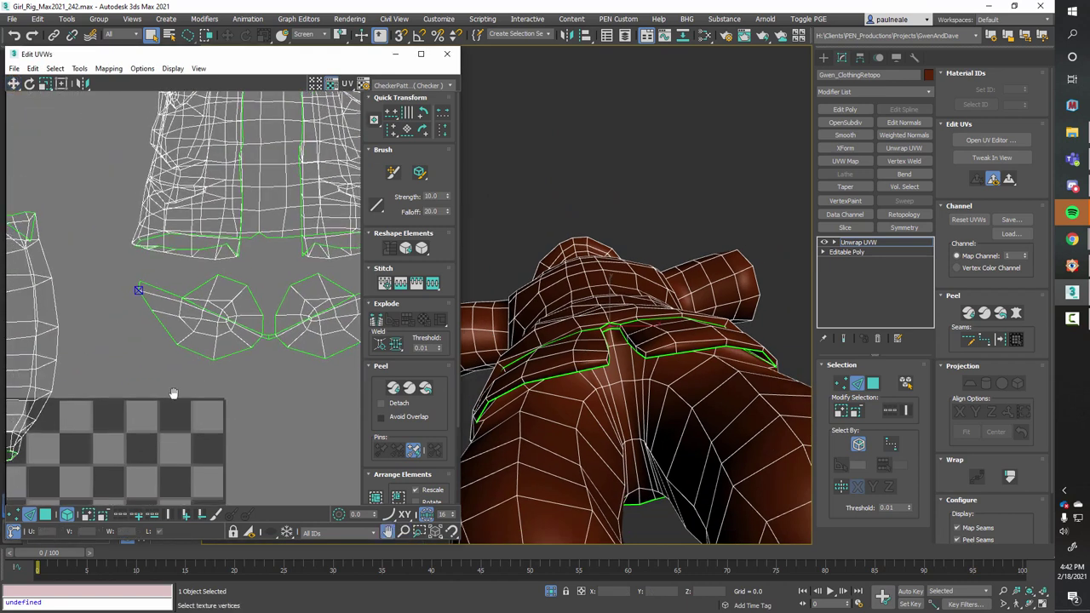
- Select the polygon elements of both rear tails and unfold them with Quick Peel
middle_click_drag(174, 393, 117, 405)
left_click(294, 323)
middle_click_drag(207, 406, 199, 408)
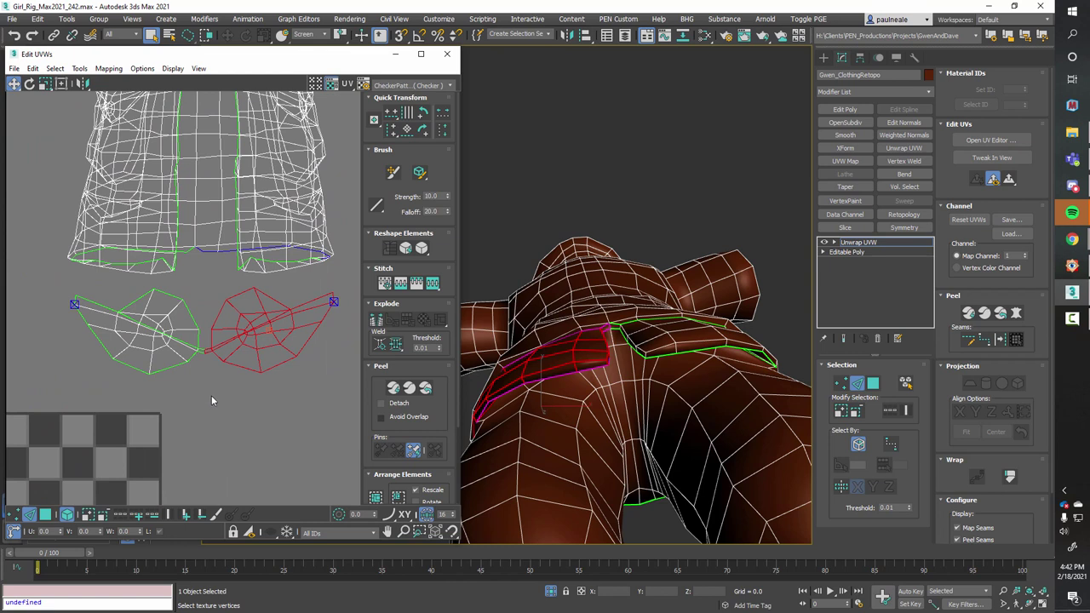
key("3")
left_click(250, 342)
left_click(185, 339, "ctrl")
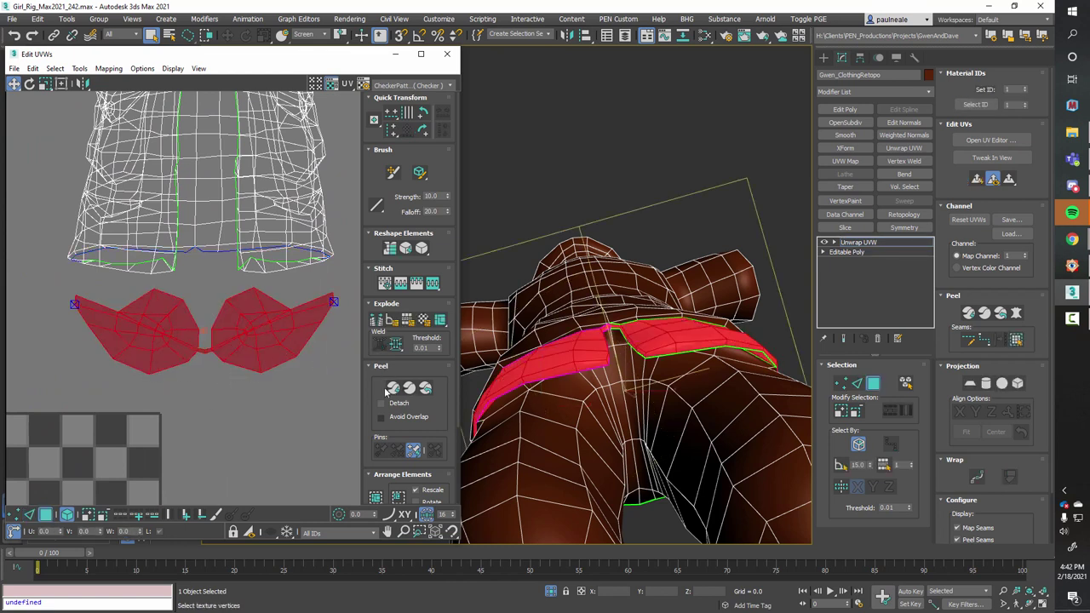
left_click(392, 390)
- Move the four peeled tail shells apart below the jacket shell so they no longer overlap
scroll(258, 393, "down", 2)
left_click(280, 378)
left_click_drag(259, 377, 296, 402)
left_click_drag(185, 372, 174, 401)
left_click_drag(268, 339, 318, 346)
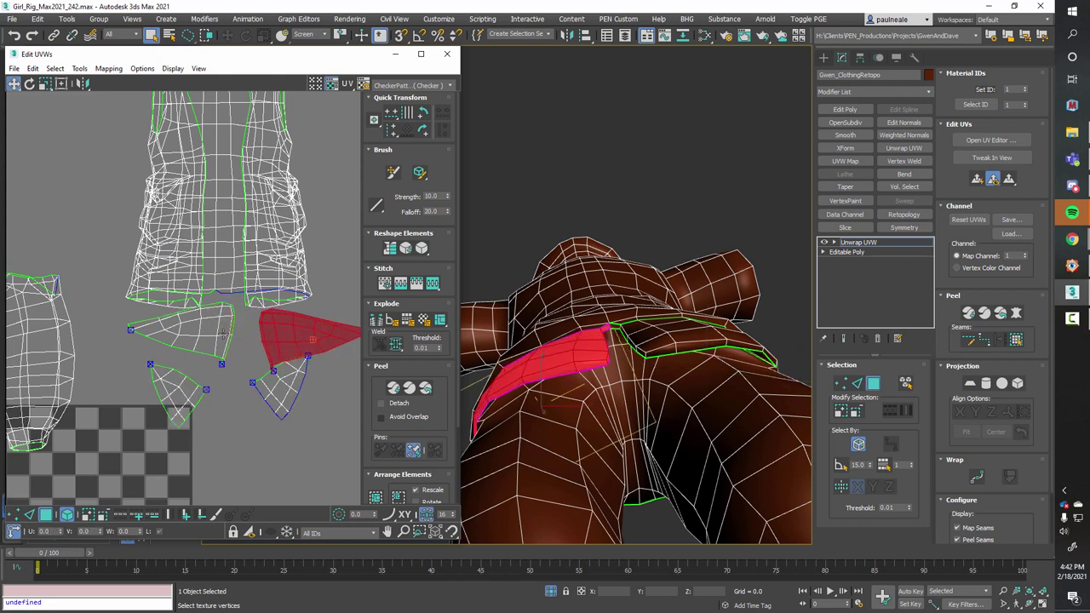
left_click_drag(223, 335, 242, 356)
- Show the whole clothing model with the CheckerPattern texture applied
scroll(632, 342, "down", 3)
middle_click_drag(632, 341, 615, 452, "alt")
left_click(415, 87)
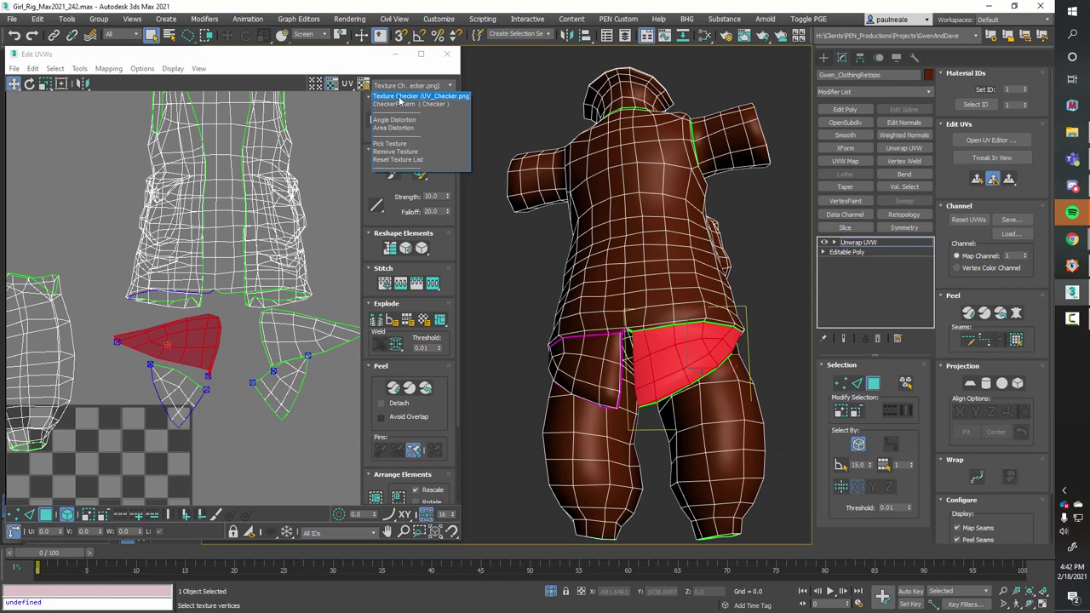
left_click(401, 98)
left_click(406, 88)
left_click(409, 104)
mouse_move(645, 317)
middle_mouse_down("alt")
mouse_move(594, 346)
mouse_move(652, 339)
mouse_move(628, 324)
middle_mouse_up("alt")
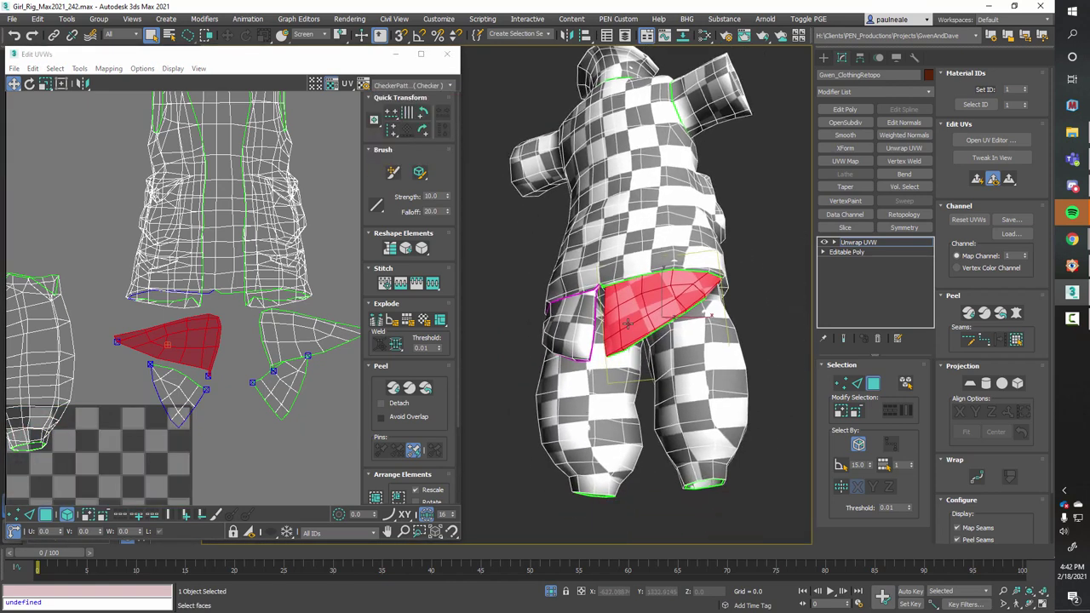
- Select the edge loops down the outer sides of the trouser legs and break the UVs along them
middle_click_drag(274, 340, 287, 312)
scroll(287, 312, "down", 3)
middle_click_drag(195, 375, 337, 345)
scroll(242, 265, "up", 4)
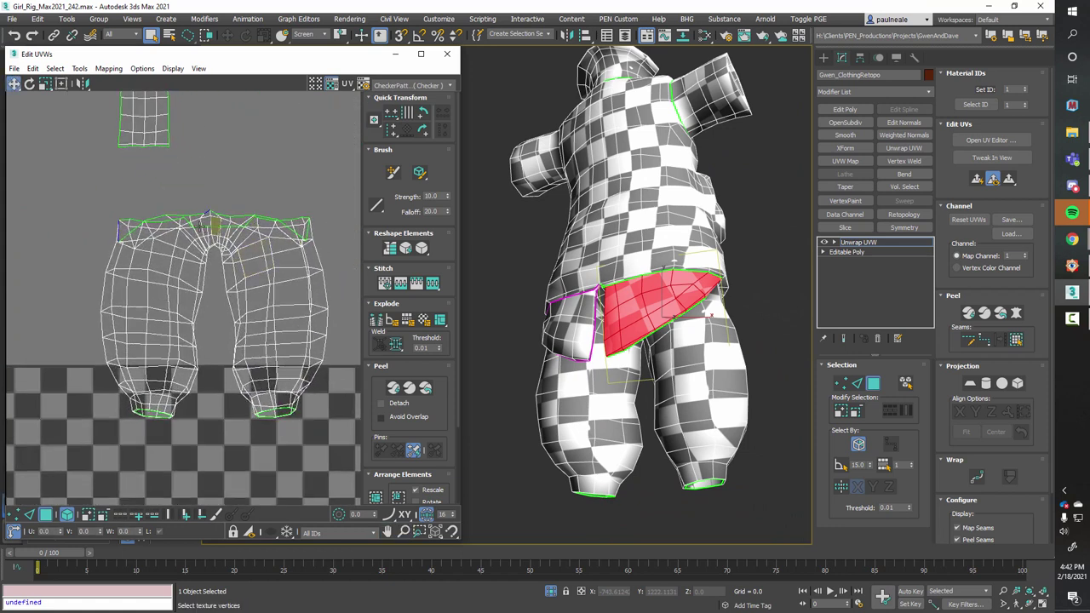
scroll(206, 223, "up", 2)
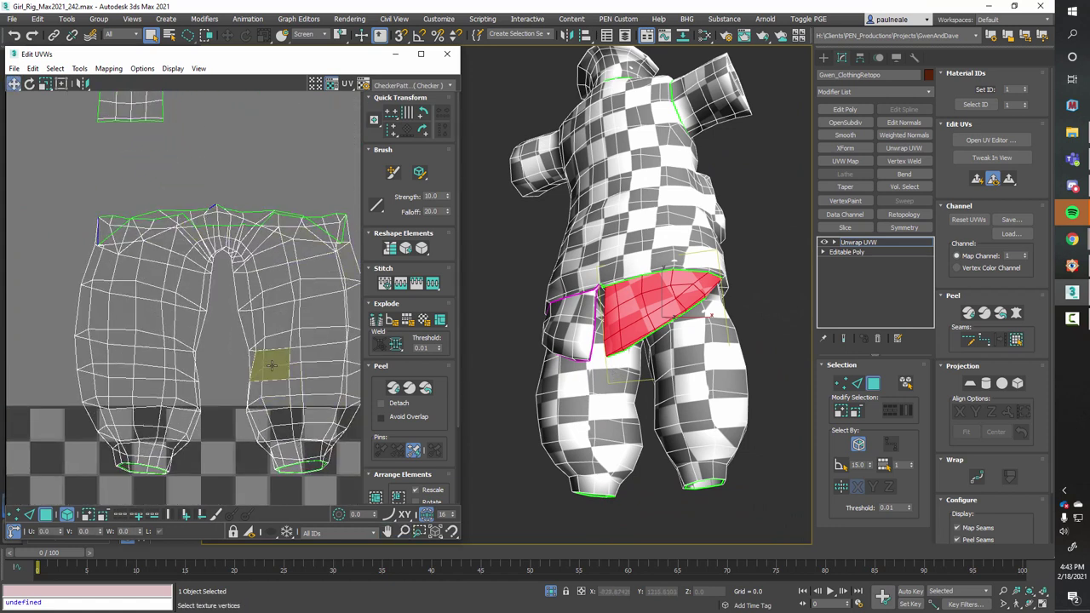
middle_click_drag(604, 381, 612, 362, "alt")
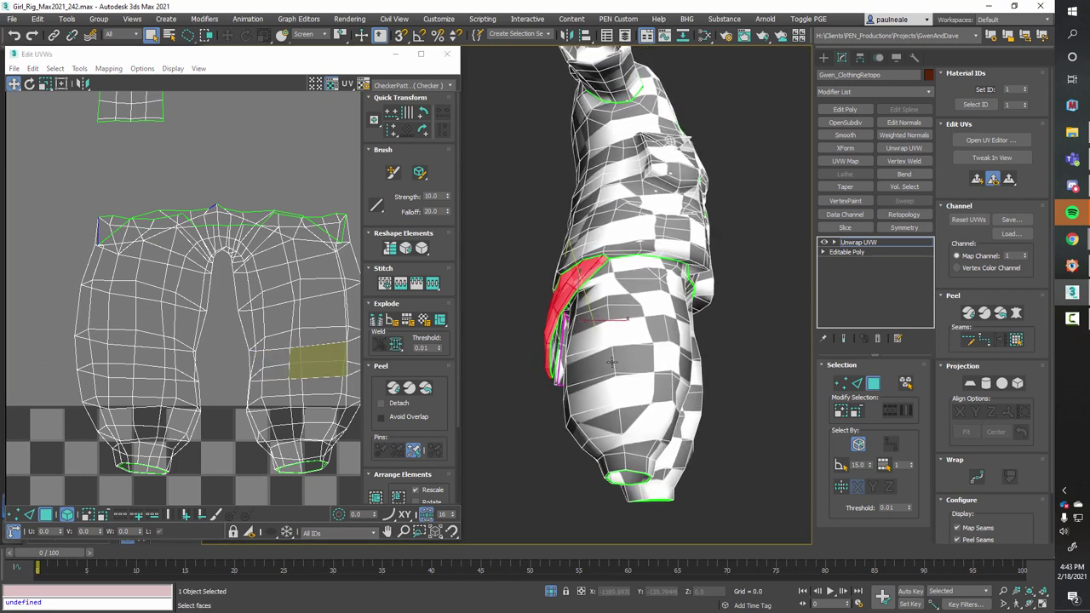
key("2")
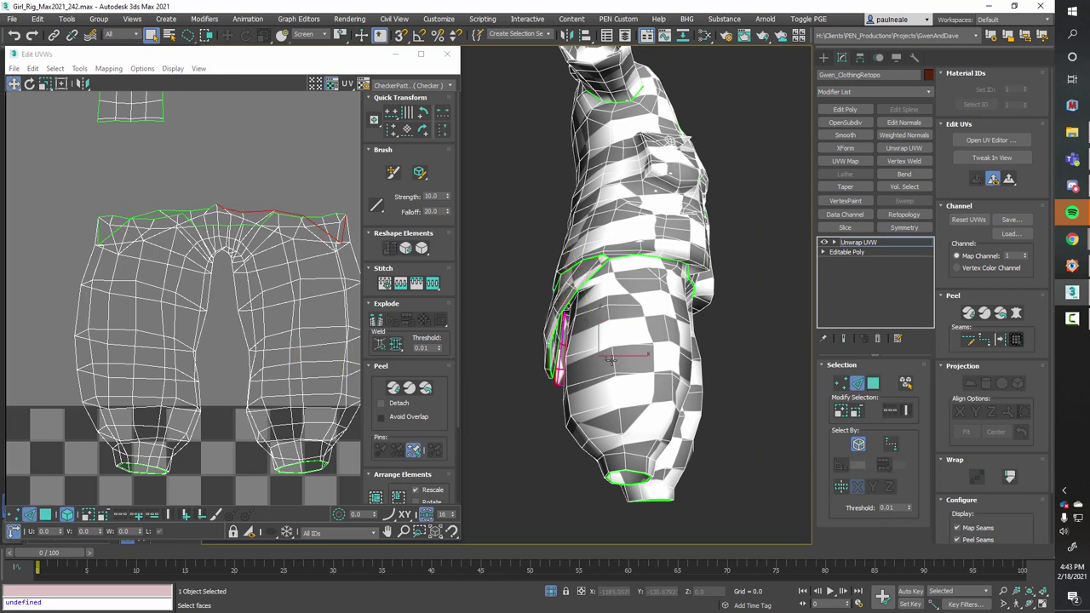
middle_click_drag(629, 363, 458, 365)
scroll(408, 363, "down", 1)
middle_click_drag(648, 316, 697, 290, "alt")
middle_click_drag(138, 495, 124, 458)
left_click(121, 521)
right_click(213, 370)
left_click(205, 409)
- Select the trousers' polygon element and unfold its UVs with Quick Peel
scroll(195, 382, "down", 3)
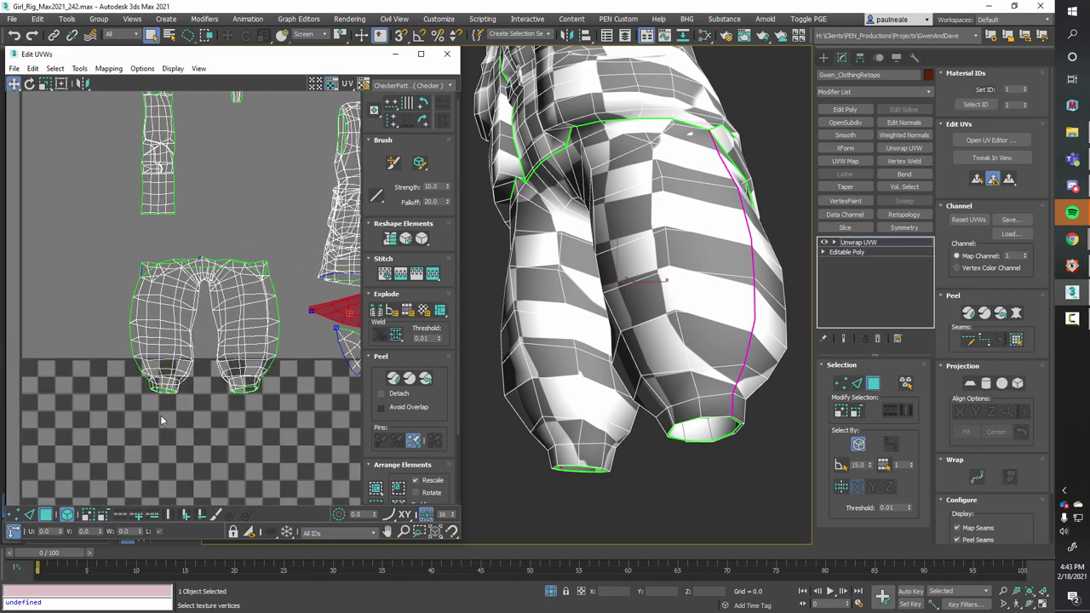
left_click(257, 298)
left_click(393, 380)
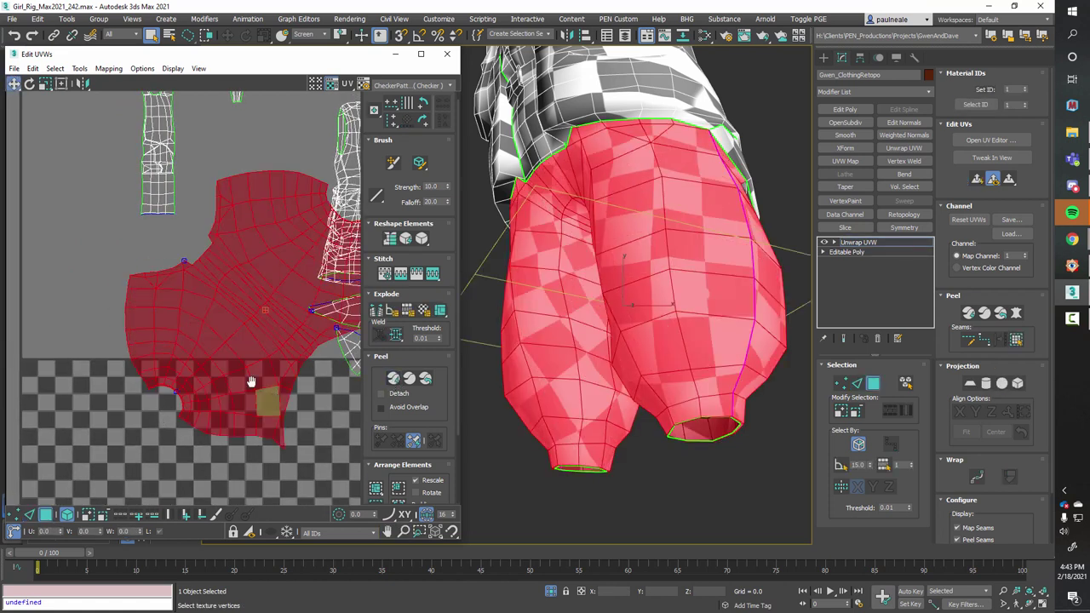
- Try to move the peeled trouser shell clear of the other clothing shells
middle_click_drag(251, 382, 209, 341)
scroll(211, 344, "down", 1)
left_click_drag(221, 325, 148, 387)
scroll(202, 369, "down", 2)
middle_click_drag(598, 341, 542, 385)
key("ctrl+z")
- Select the edges along the inner sides of the trouser legs and break the UVs there
middle_click_drag(646, 382, 632, 345, "alt")
left_click(635, 450)
middle_click_drag(677, 422, 635, 408, "alt")
left_click(690, 412)
scroll(659, 450, "up", 4)
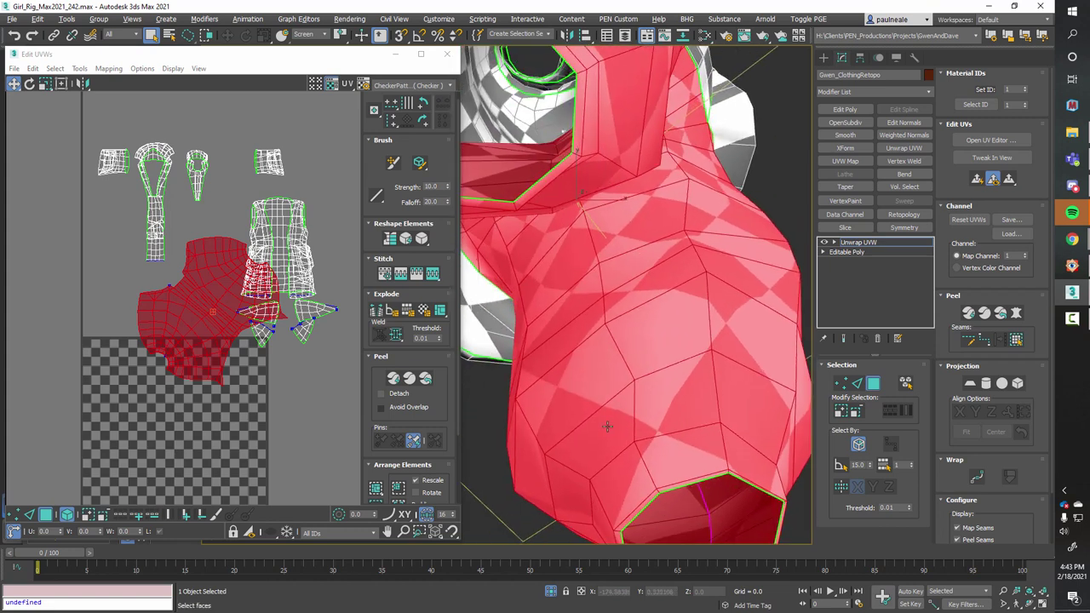
key("2")
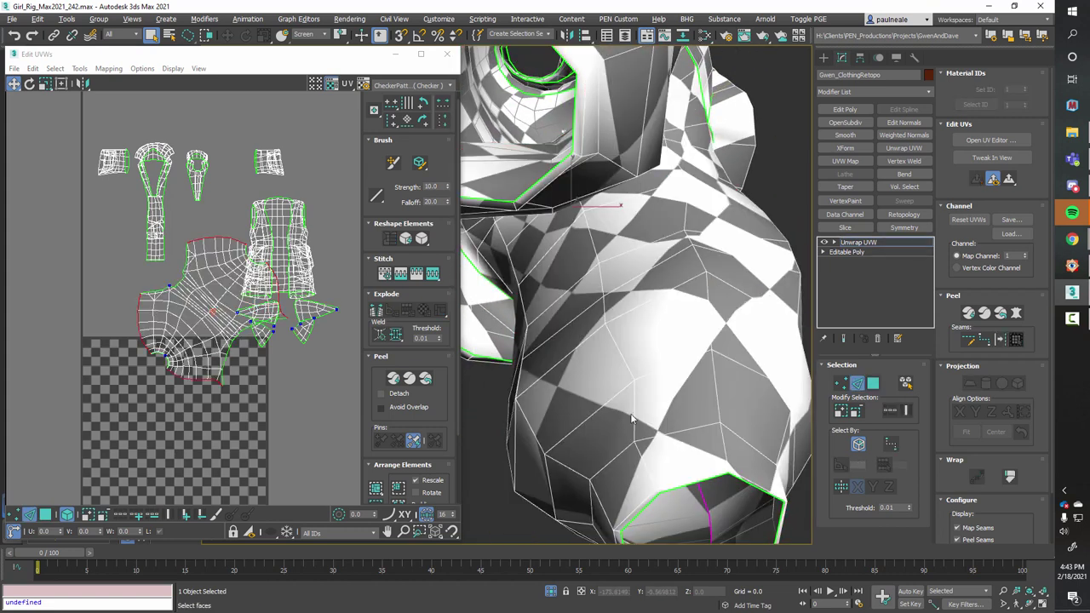
scroll(632, 402, "down", 5)
middle_click_drag(632, 402, 455, 401, "alt")
right_click(244, 384)
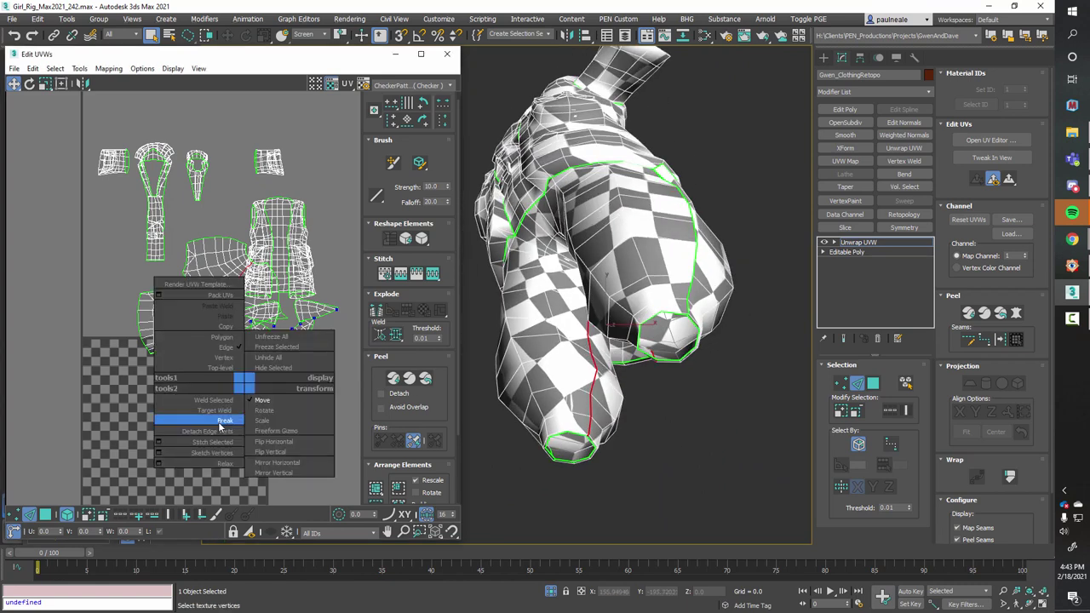
left_click(214, 423)
- Unfold the trousers again with Quick Peel and move the front shell away from the rear one
left_click(46, 515)
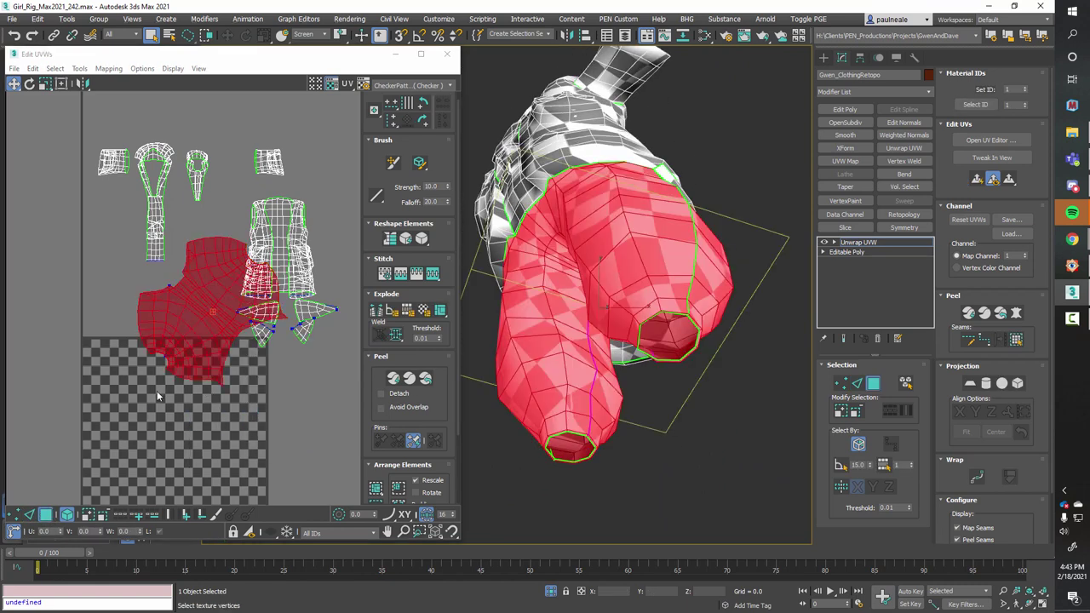
left_click(397, 383)
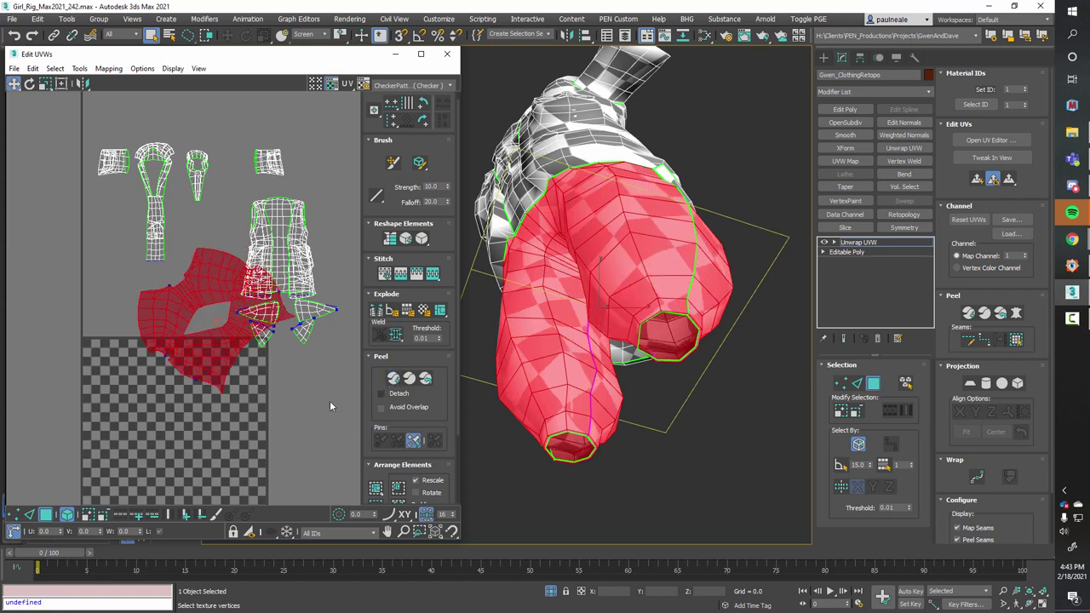
left_click_drag(213, 363, 175, 423)
left_click(252, 406)
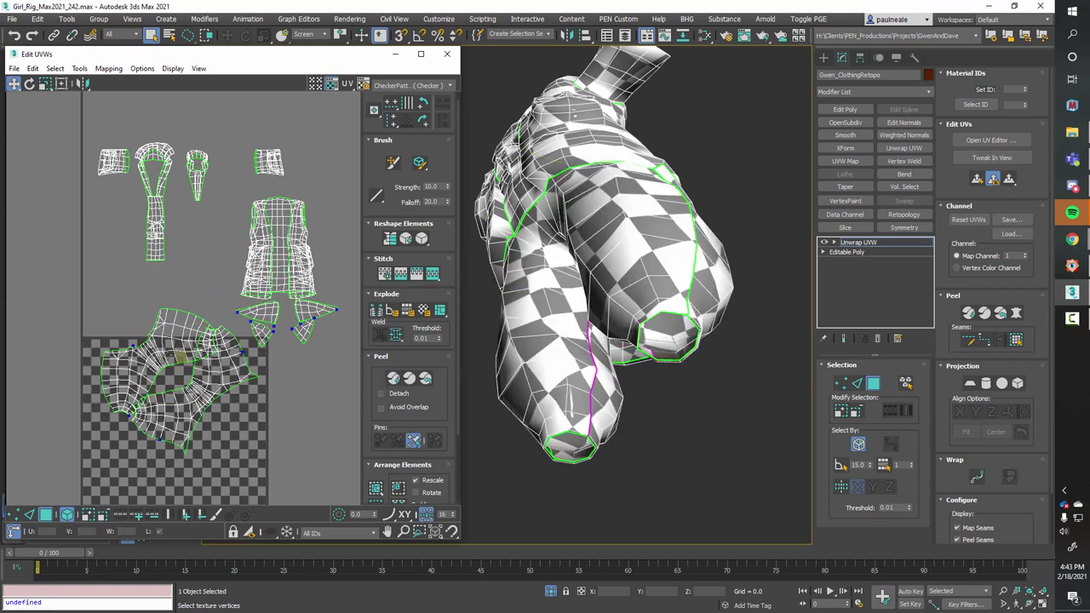
left_click_drag(155, 350, 121, 318)
- Select the trousers' rear shell, check it on the model, and place it lower beneath the front shell
left_click(194, 384)
mouse_move(499, 371)
middle_mouse_down("alt")
mouse_move(484, 399)
mouse_move(482, 374)
mouse_move(497, 372)
middle_mouse_up("alt")
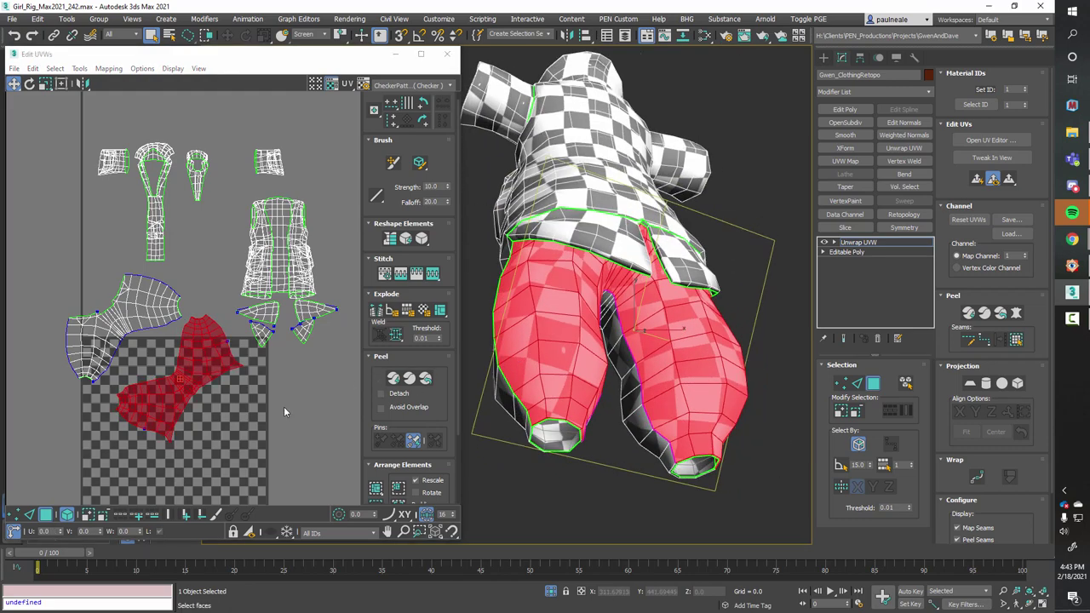
middle_click_drag(617, 361, 612, 204, "alt")
middle_click_drag(598, 394, 590, 204, "alt")
middle_click_drag(850, 399, 626, 345, "alt")
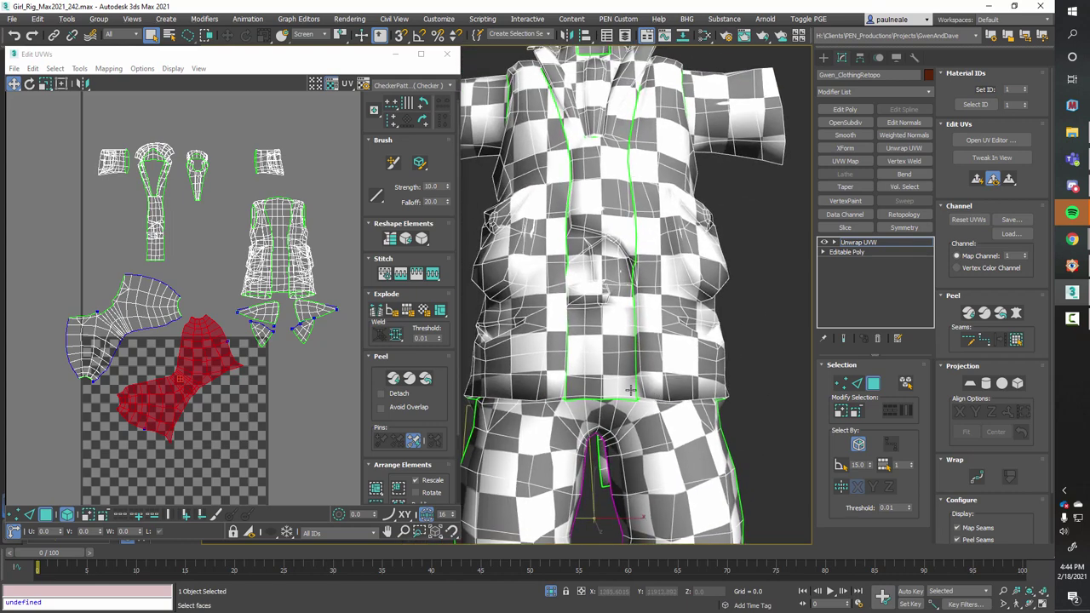
left_click_drag(218, 356, 198, 370)
- Examine the clothing shells in the UV layout and the checker mapping around the jacket and sleeves
middle_click_drag(333, 347, 311, 367)
scroll(261, 345, "up", 3)
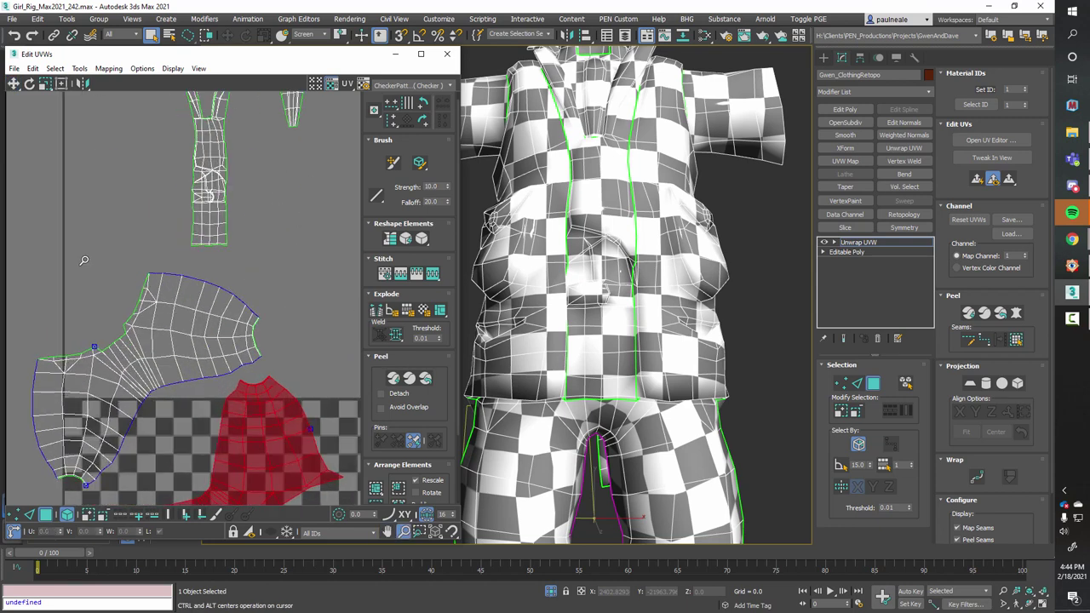
scroll(260, 345, "down", 5)
scroll(260, 345, "up", 2)
scroll(220, 316, "up", 3)
middle_click_drag(220, 315, 300, 320)
scroll(622, 352, "down", 5)
middle_click_drag(615, 443, 688, 426, "alt")
scroll(574, 212, "up", 5)
middle_click_drag(605, 274, 811, 360, "alt")
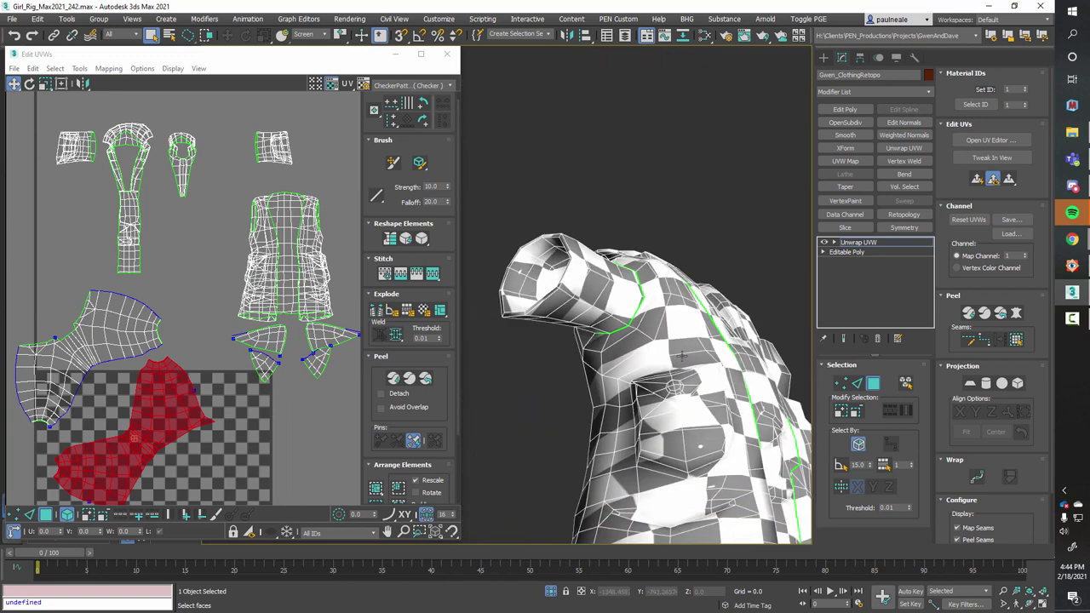
middle_click_drag(682, 355, 587, 306, "alt")
key("2")
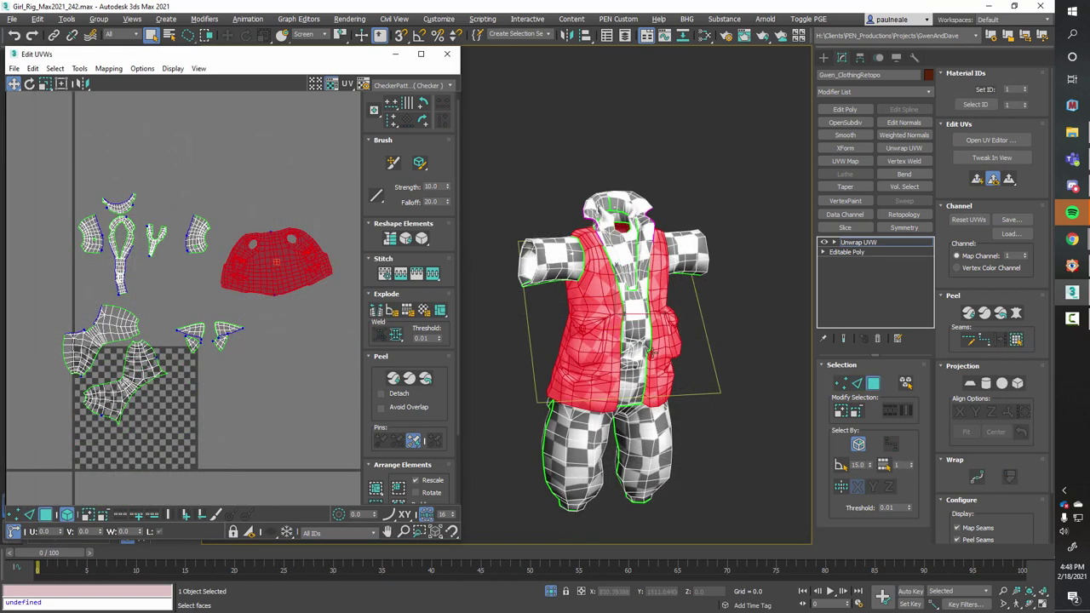
- Examine the peeled jacket shell on the model and alongside the other shells in the UV layout
middle_click_drag(653, 355, 567, 309, "alt")
scroll(567, 308, "up", 3)
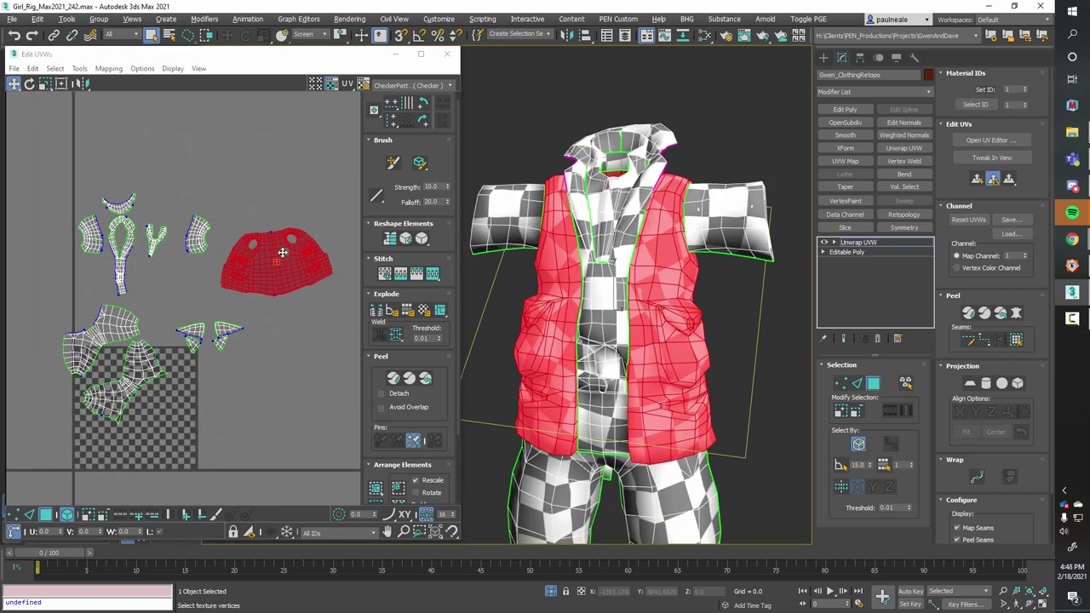
scroll(122, 243, "up", 4)
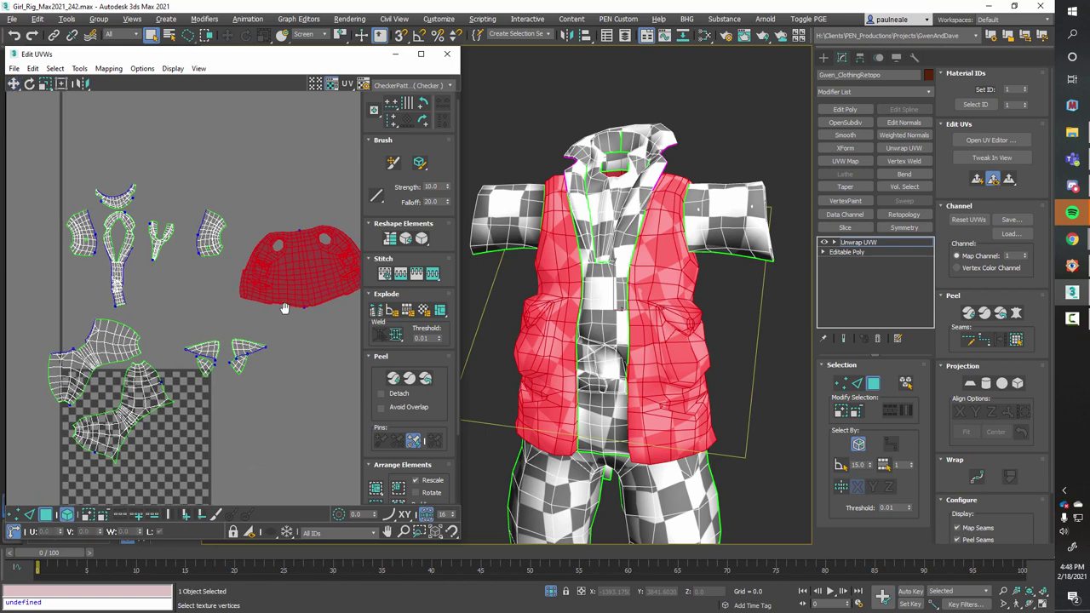
scroll(223, 344, "up", 2)
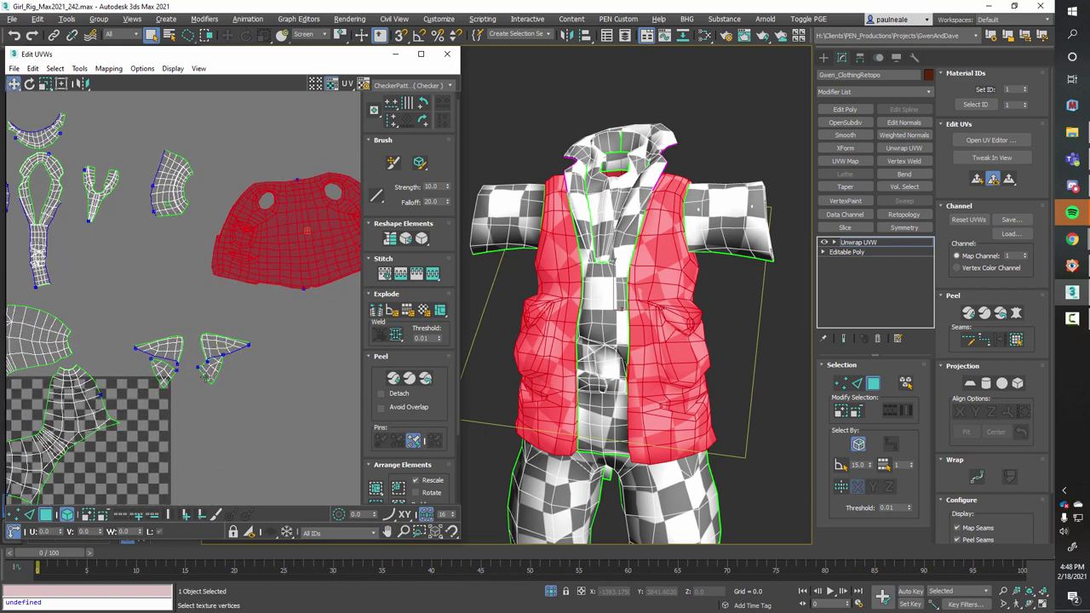
left_click(215, 380)
middle_click_drag(229, 294, 287, 247)
scroll(286, 247, "down", 3)
scroll(227, 145, "up", 4)
- Move both sleeve shells upward in the UV layout, off the small shells beneath them
middle_click_drag(227, 144, 307, 286)
left_click_drag(305, 297, 305, 259)
left_click_drag(98, 299, 81, 253)
scroll(111, 313, "up", 2)
- Select the small shell below one sleeve shell and inspect the matching cap polygon inside the sleeve opening
left_click(103, 314)
middle_click_drag(494, 223, 602, 256, "alt")
scroll(558, 229, "up", 5)
scroll(557, 228, "down", 3)
left_click(586, 255)
scroll(597, 245, "down", 5)
scroll(613, 246, "up", 2)
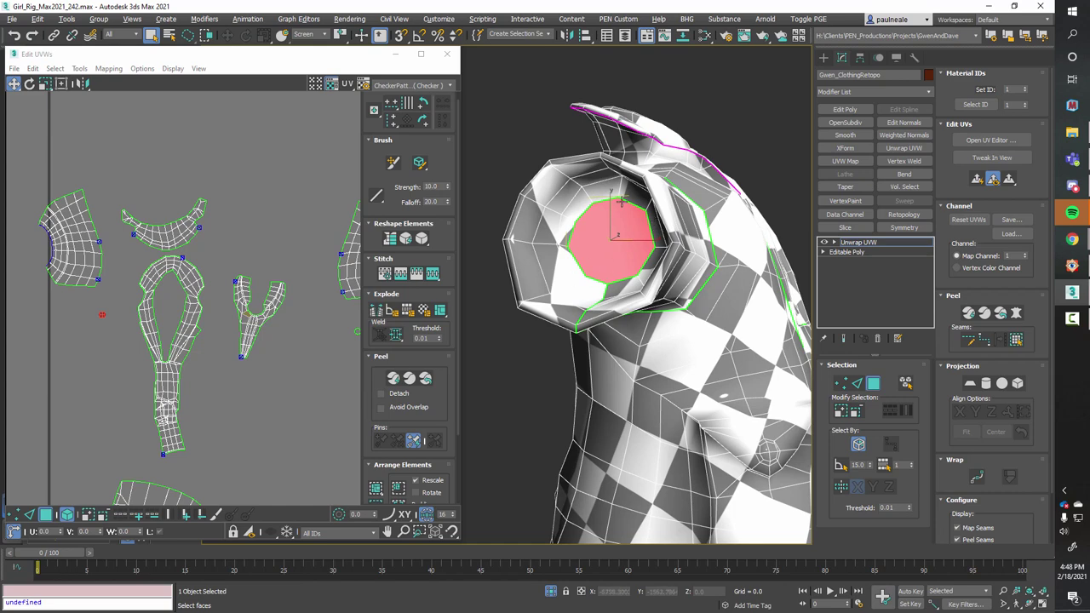
middle_click_drag(602, 290, 551, 301, "alt")
scroll(552, 302, "down", 5)
middle_click_drag(618, 305, 721, 300, "alt")
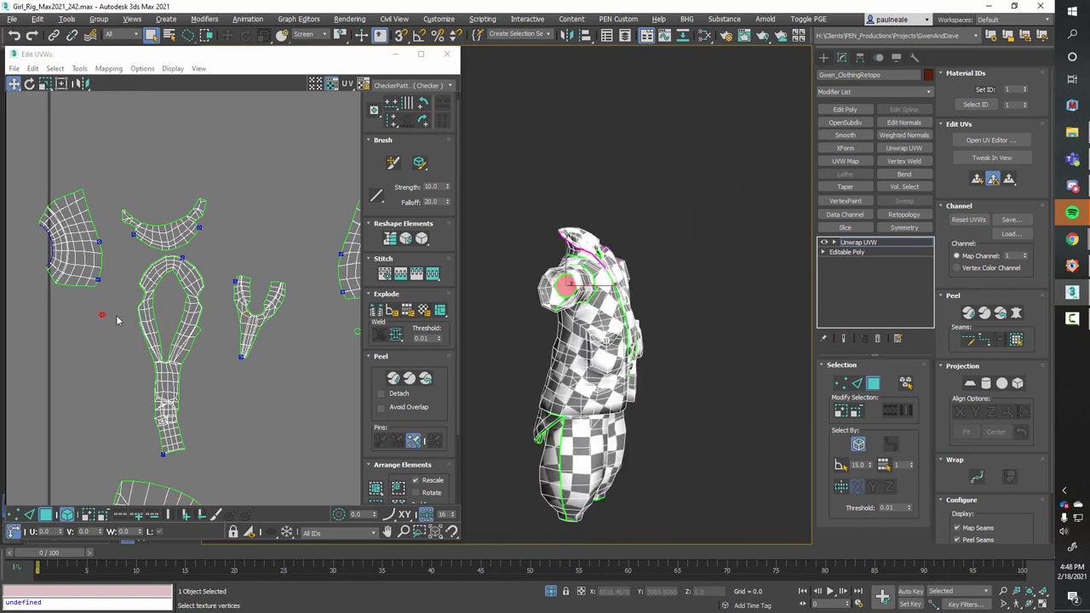
- Select a polygon near the collar's tip and inspect where it lies in the UV layout
middle_click_drag(315, 336, 302, 343)
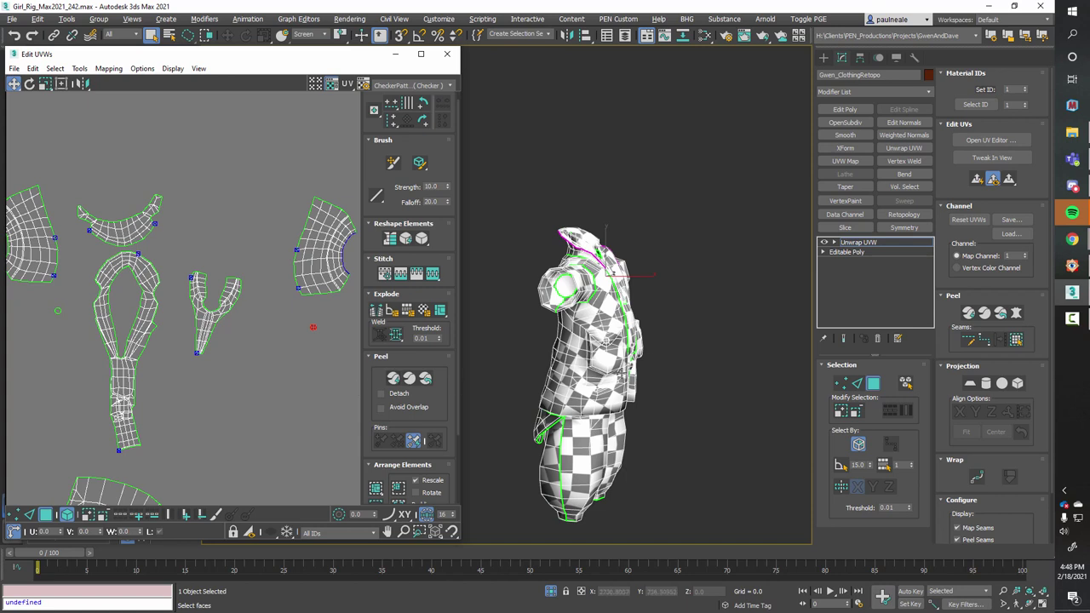
middle_click_drag(596, 237, 624, 282, "alt")
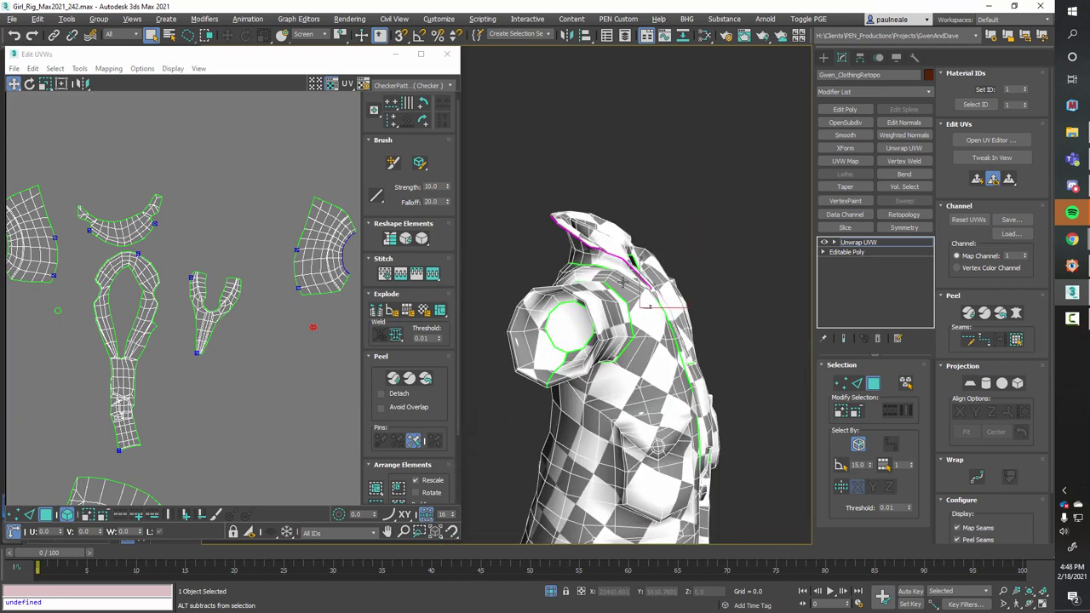
scroll(606, 234, "up", 5)
middle_click_drag(606, 234, 643, 284, "alt")
scroll(644, 285, "down", 3)
middle_click_drag(633, 343, 667, 262, "alt")
scroll(629, 166, "up", 5)
scroll(628, 165, "down", 8)
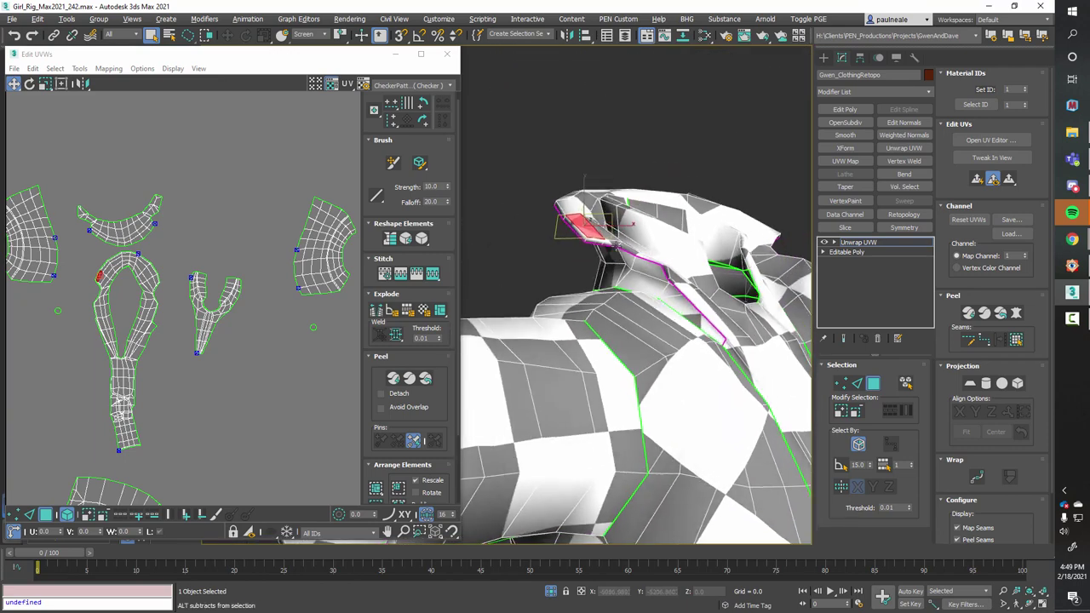
- Examine the seam along the collar's edge and lapel and the checker mapping around the back of the neck
middle_click_drag(728, 333, 731, 342, "alt")
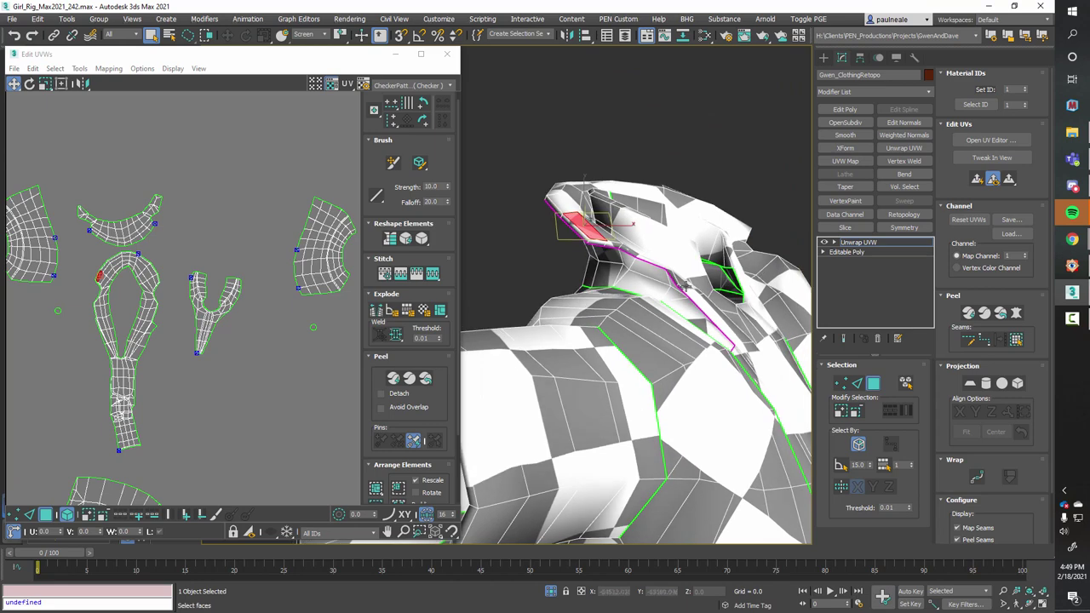
middle_click_drag(647, 255, 658, 277, "alt")
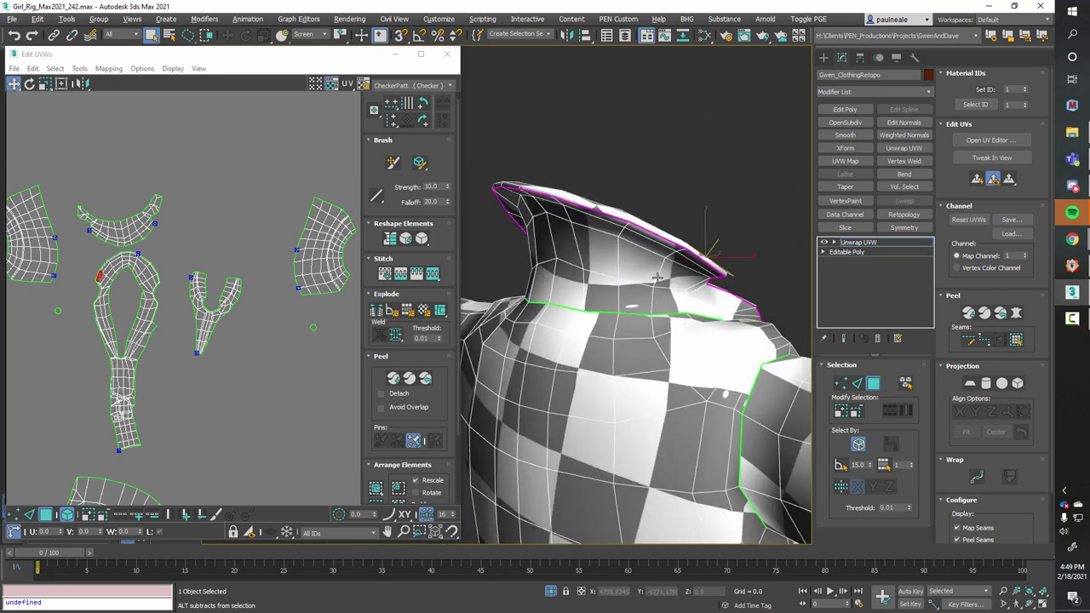
middle_click_drag(724, 319, 667, 350, "alt")
scroll(667, 350, "up", 4)
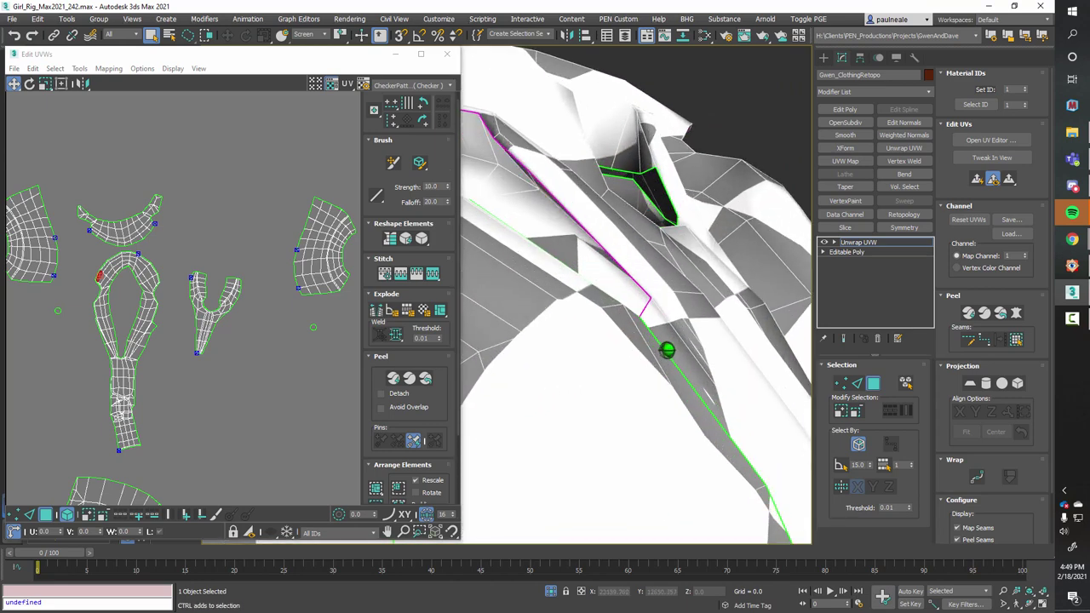
scroll(647, 301, "down", 5)
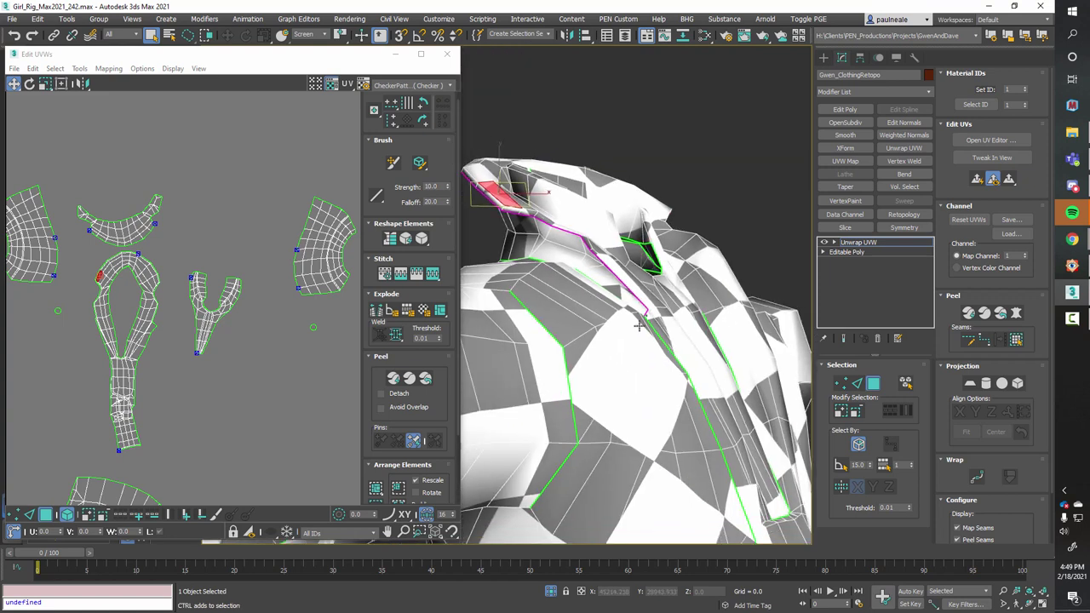
middle_click_drag(647, 302, 623, 338, "alt")
middle_click_drag(508, 242, 606, 236, "alt")
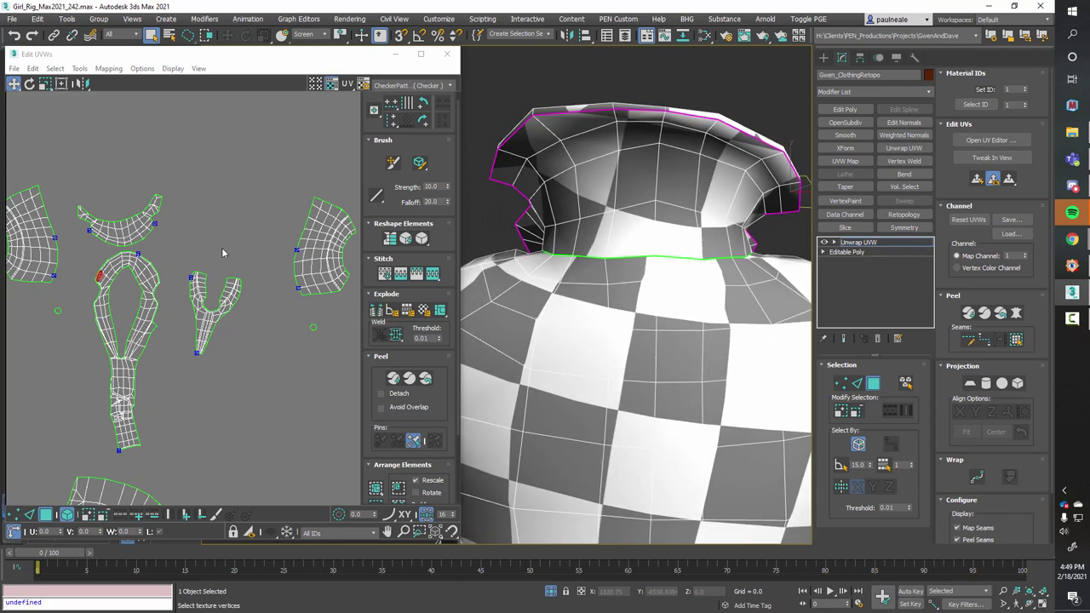
- Select the crescent shell matching the collar's underside and move it slightly up, away from the looped shell
middle_click_drag(258, 238, 336, 227)
left_click(636, 193)
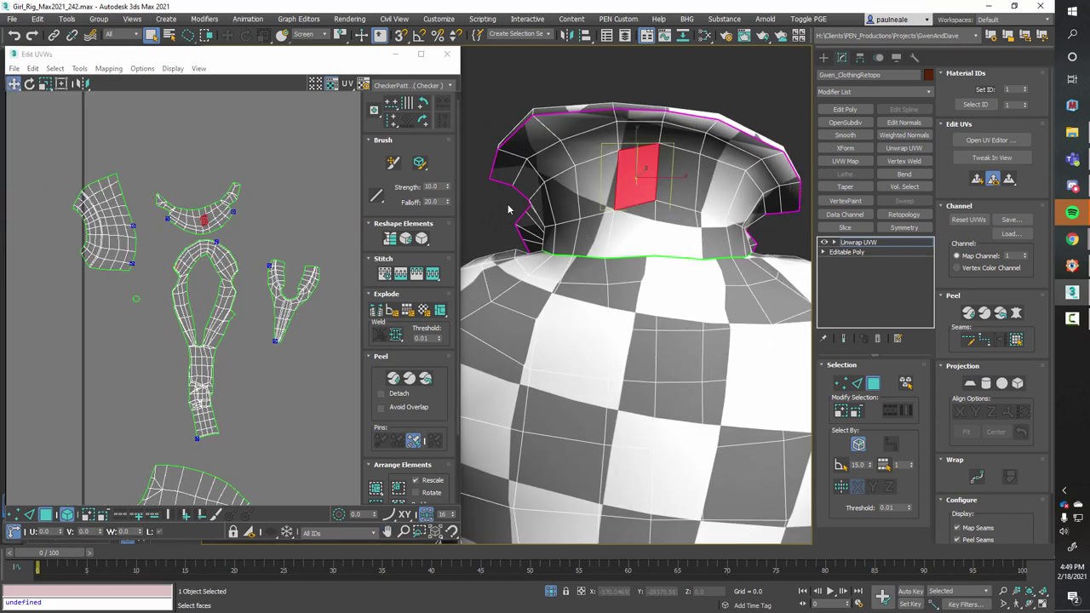
double_click(218, 210)
left_click_drag(213, 216, 220, 207)
middle_click_drag(545, 255, 561, 261, "alt")
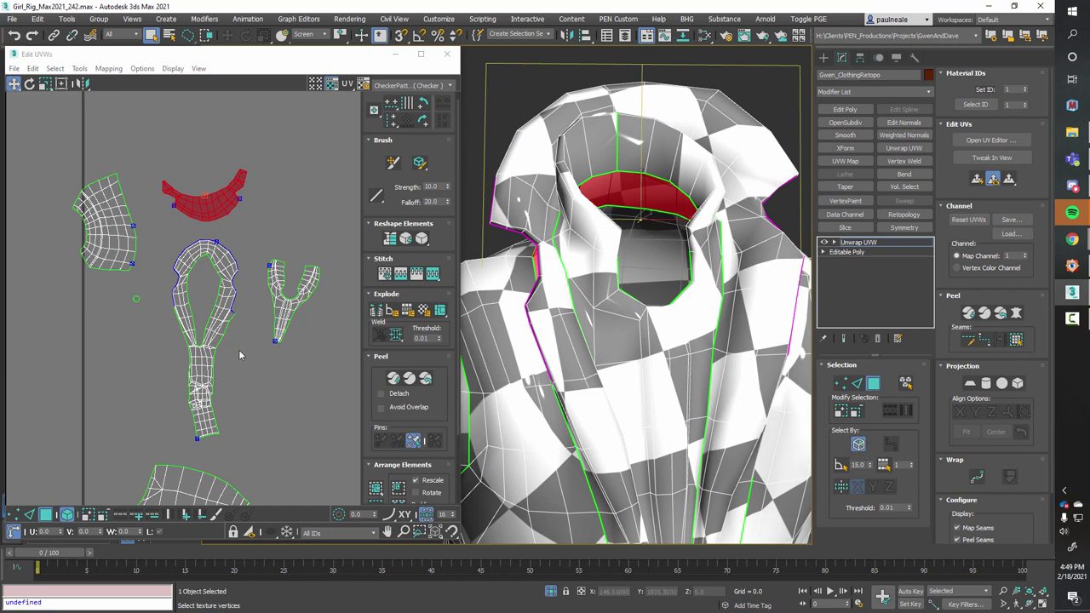
- Select the looped lapel shell to check it, and clear the selection
double_click(219, 364)
middle_click_drag(213, 324, 188, 282, "ctrl+alt")
left_click(279, 359)
scroll(259, 312, "down", 1)
scroll(186, 276, "down", 2)
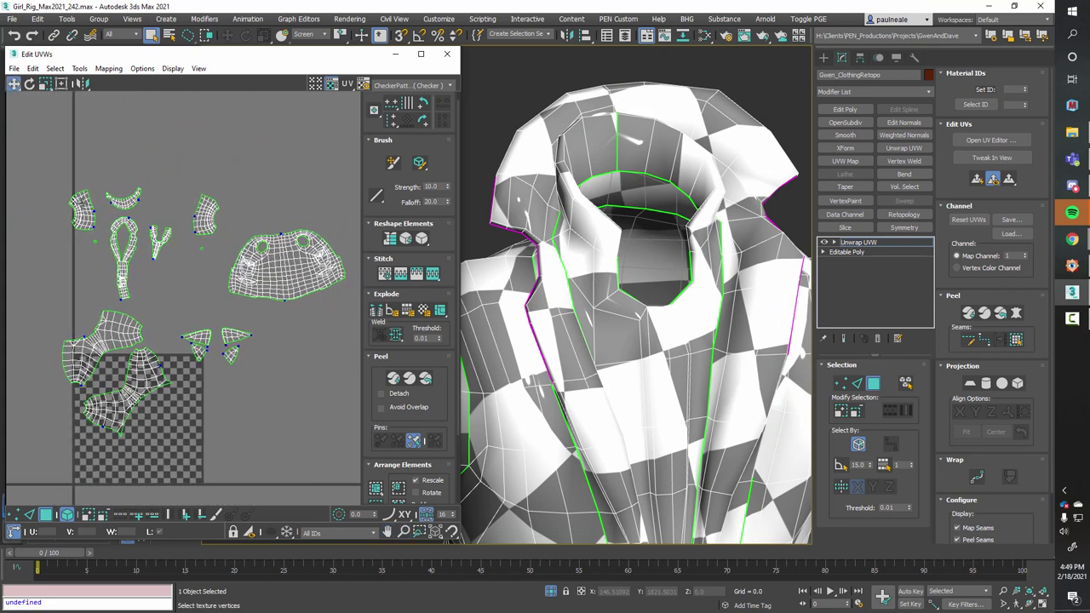
- Select the inverted polygons and locate them on both sides of the Y-shaped shell
left_click(81, 70)
mouse_move(53, 72)
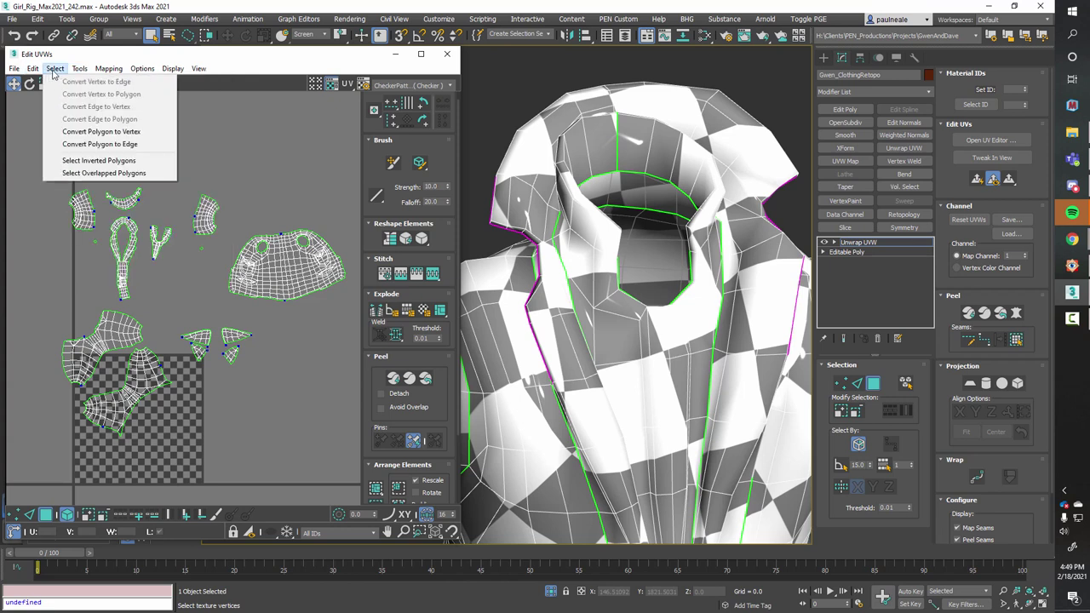
left_click(82, 161)
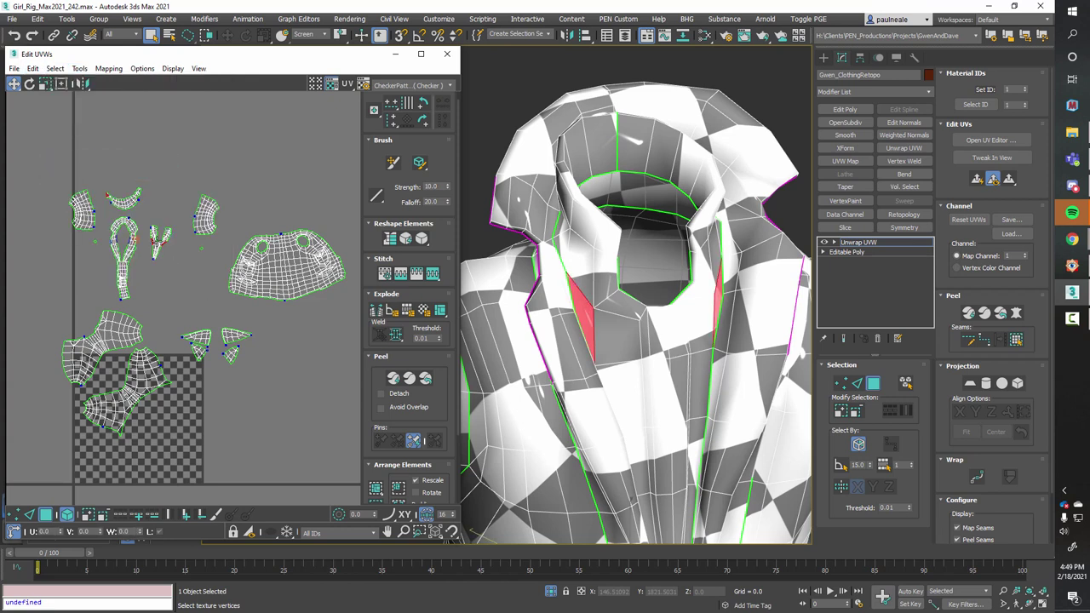
scroll(248, 316, "up", 10)
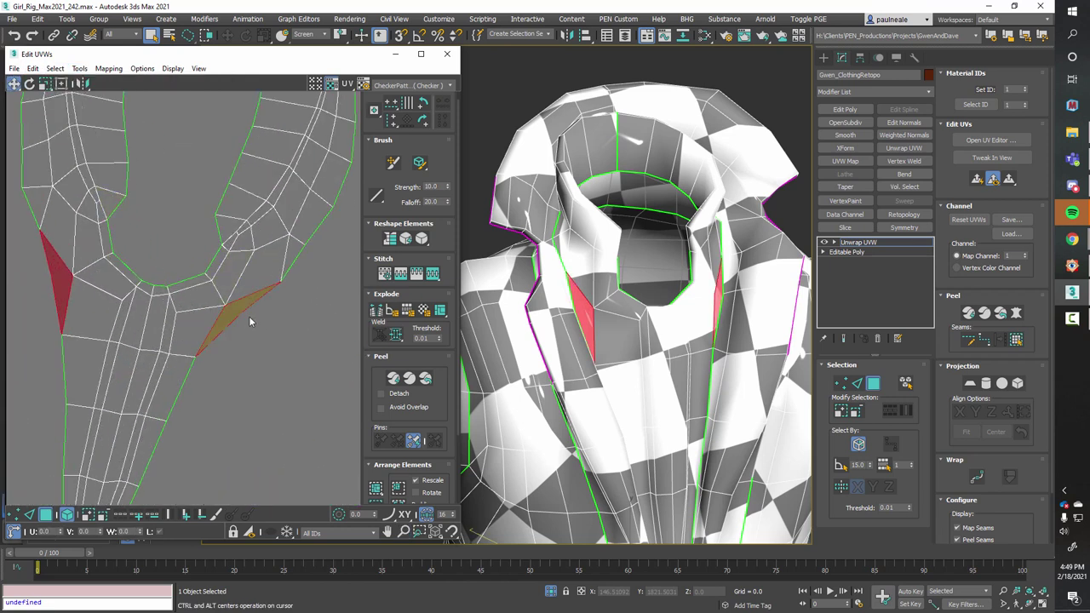
scroll(265, 332, "up", 4)
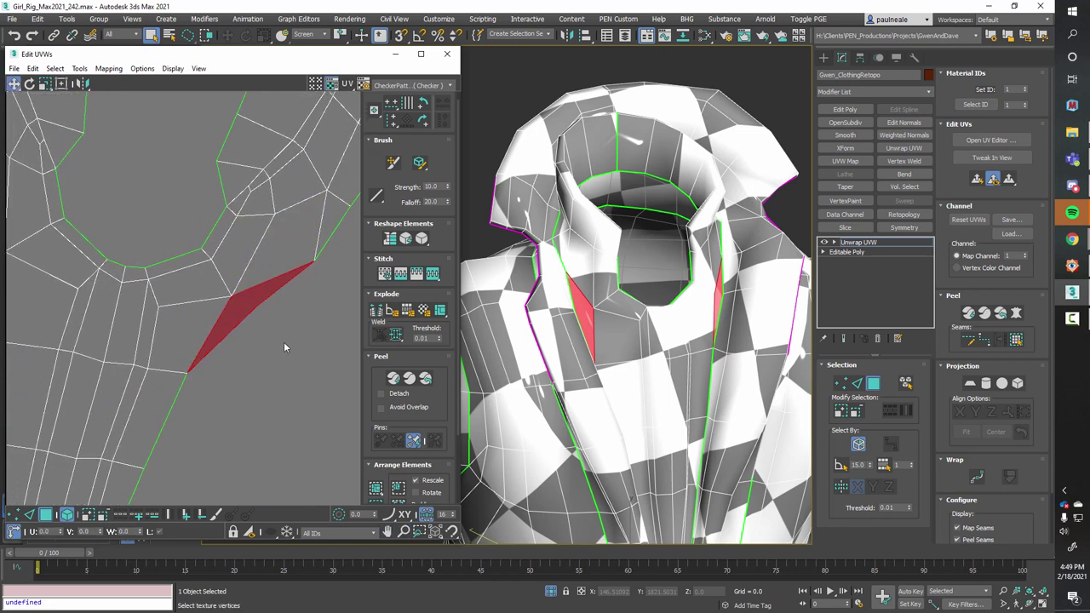
middle_click_drag(283, 341, 353, 320)
scroll(111, 292, "down", 2)
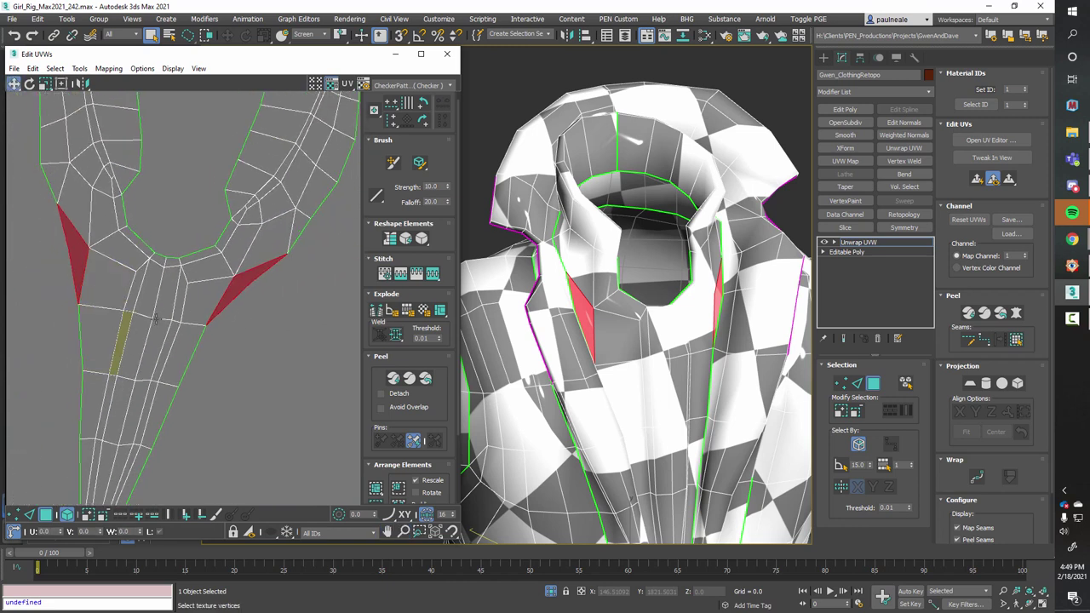
middle_click_drag(156, 300, 185, 303)
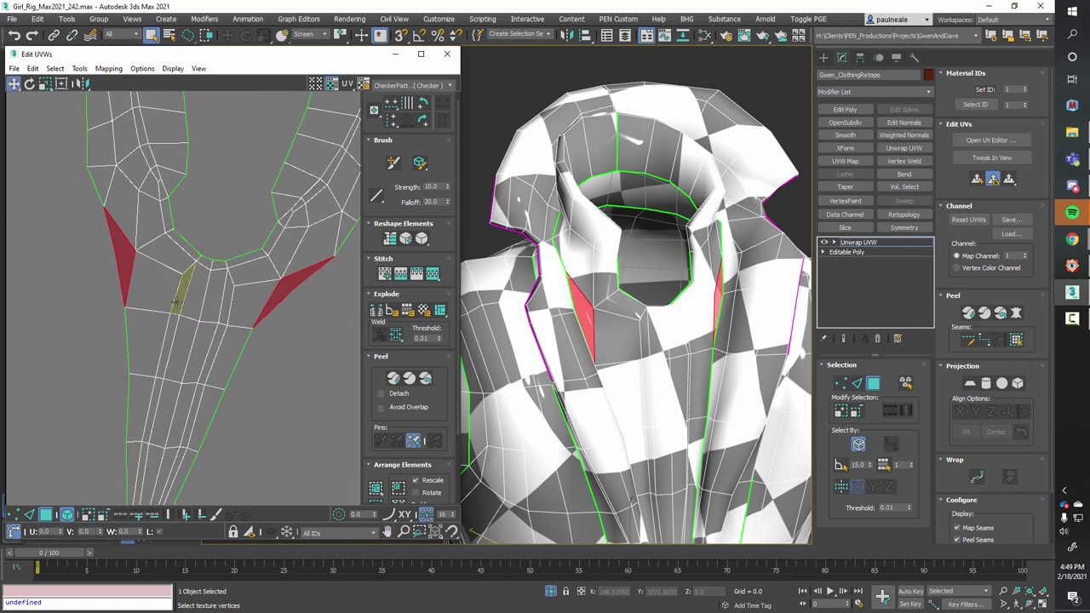
- Adjust the border vertices of the inverted polygons on both sides of the Y-shaped shell
key("1")
scroll(106, 244, "up", 2)
scroll(105, 248, "up", 2)
left_click(67, 518)
left_click(82, 392)
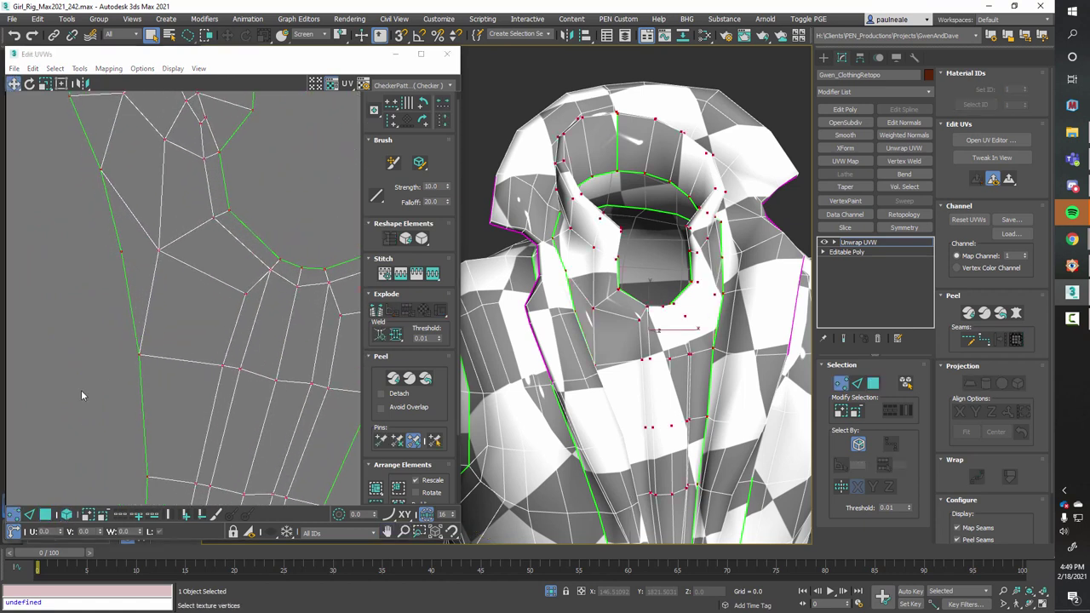
scroll(123, 251, "up", 2)
left_click(132, 253)
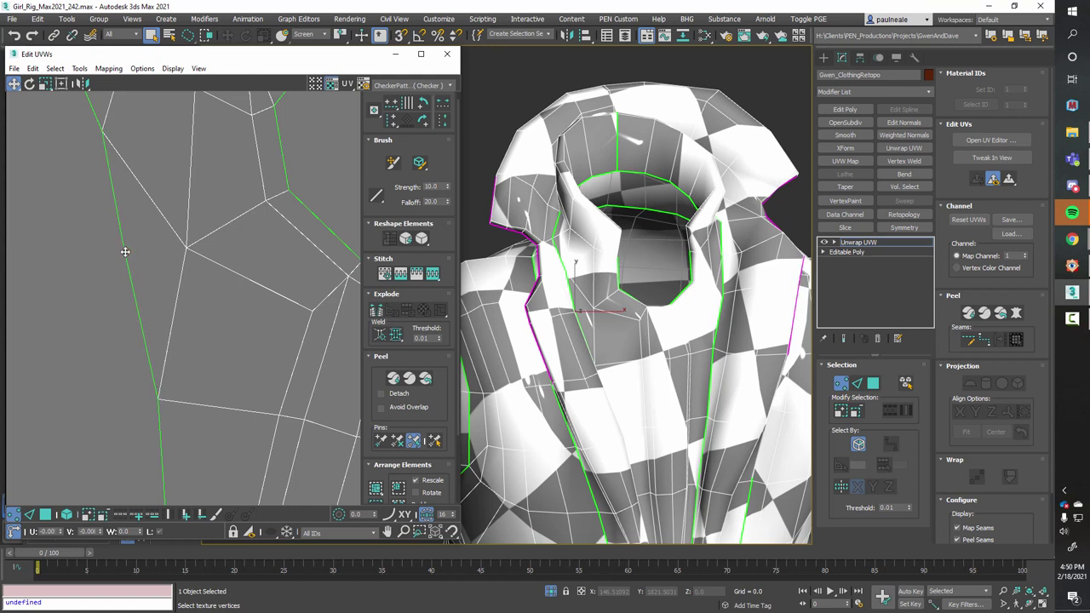
scroll(123, 254, "down", 4)
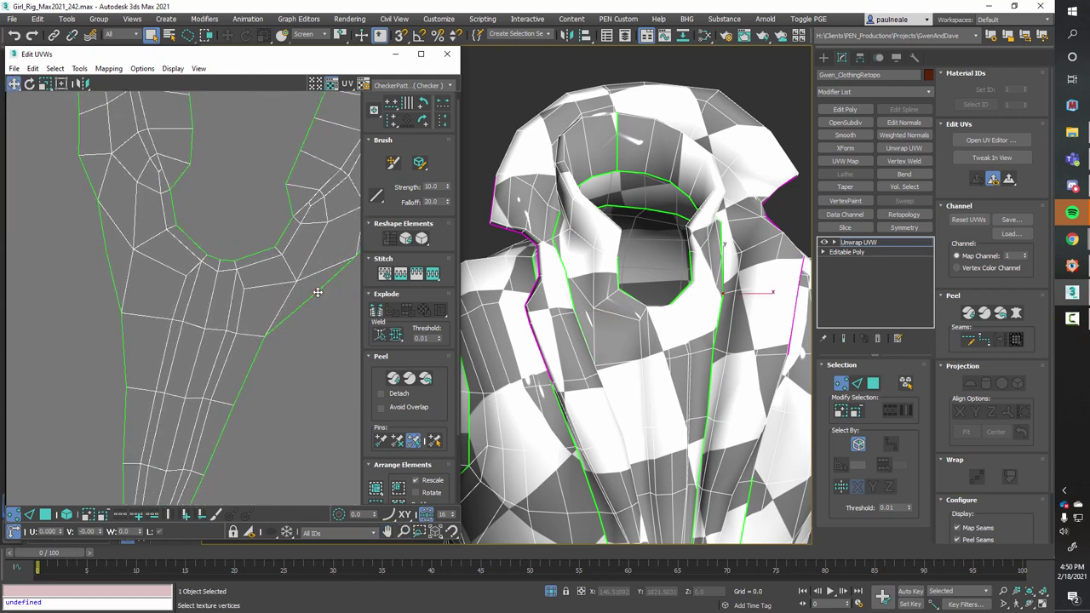
scroll(294, 299, "down", 2)
- Return to polygon selection, clear it, and check all clothing shells with Select Overlapped Polygons
key("3")
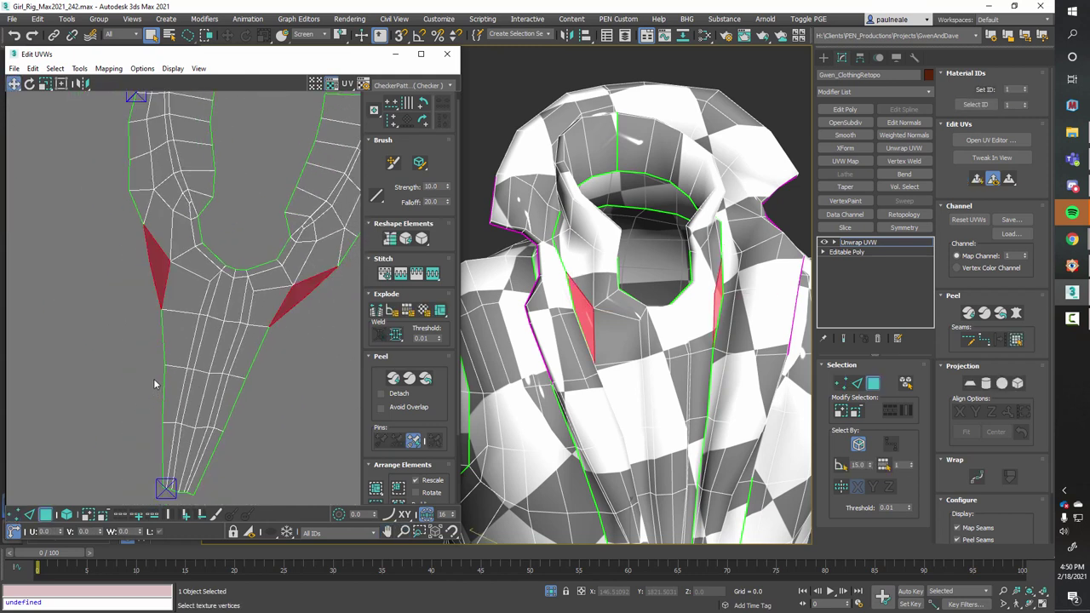
left_click(89, 276)
left_click(54, 68)
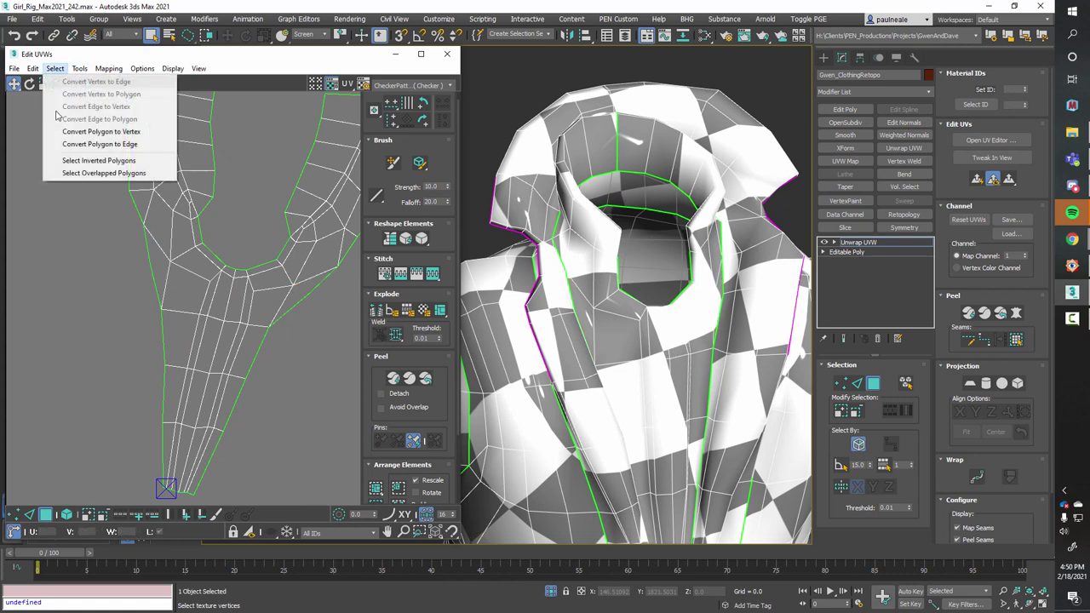
left_click(85, 174)
scroll(183, 323, "down", 5)
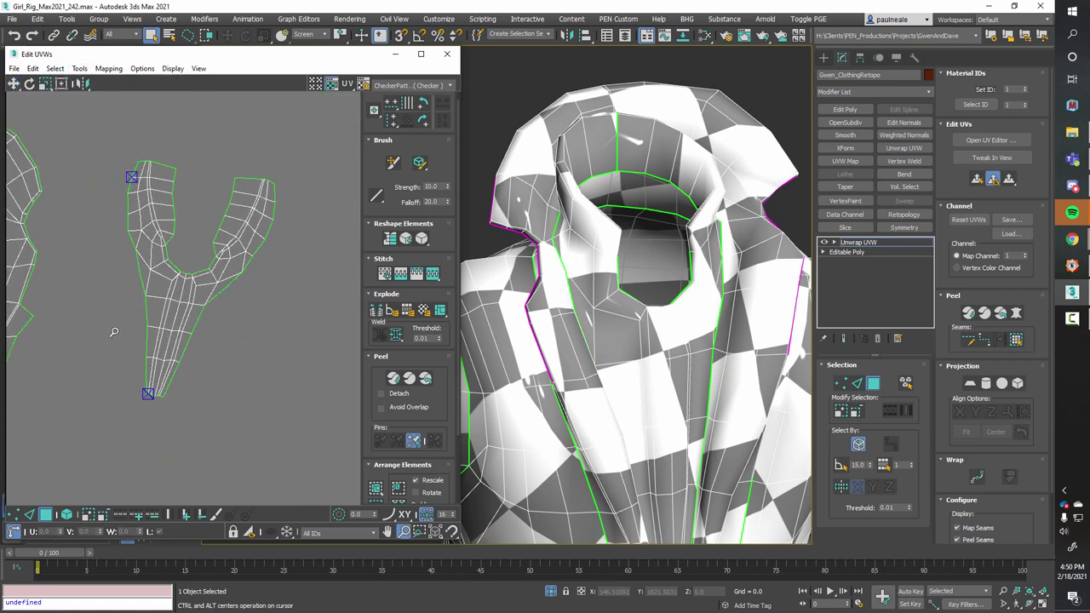
scroll(183, 323, "down", 5)
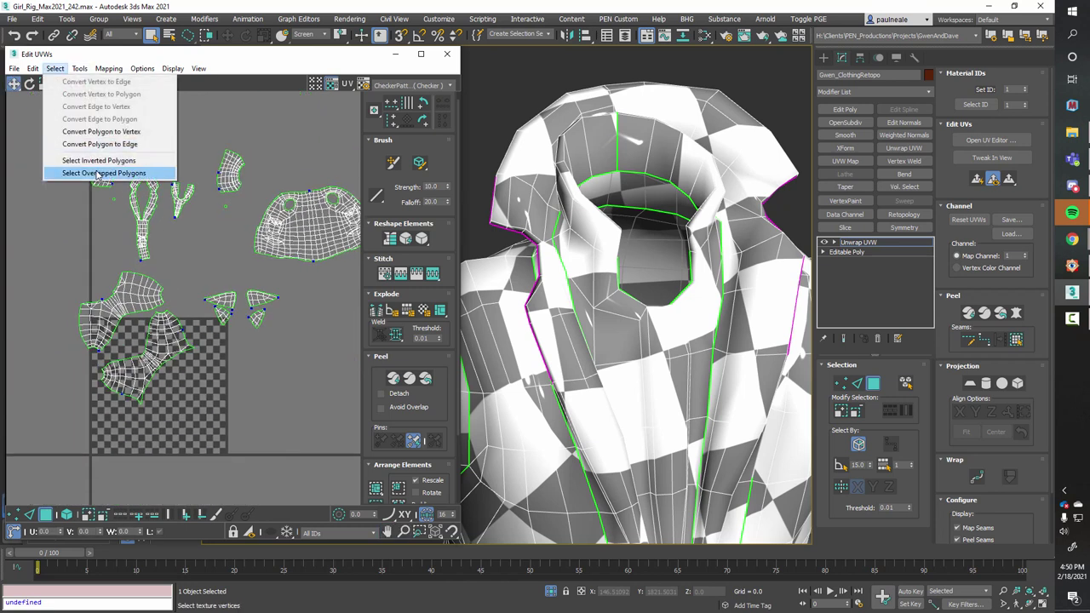
left_click(100, 173)
- Select the inverted polygons again and locate the one at the crescent collar shell's tip
left_click(56, 70)
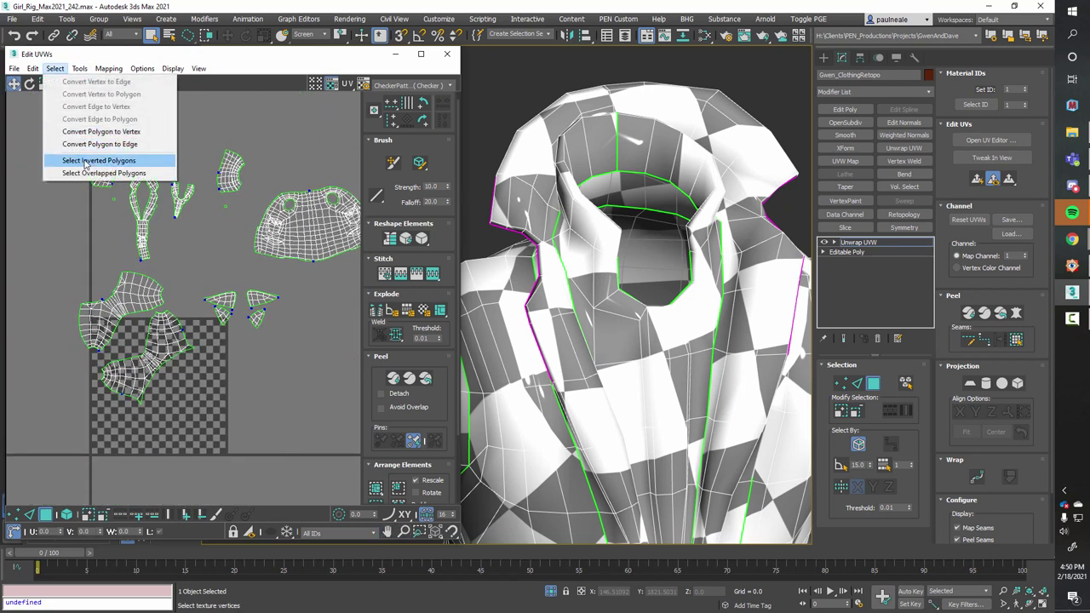
left_click(82, 160)
middle_click_drag(126, 133, 124, 126, "ctrl+alt")
scroll(136, 155, "up", 10)
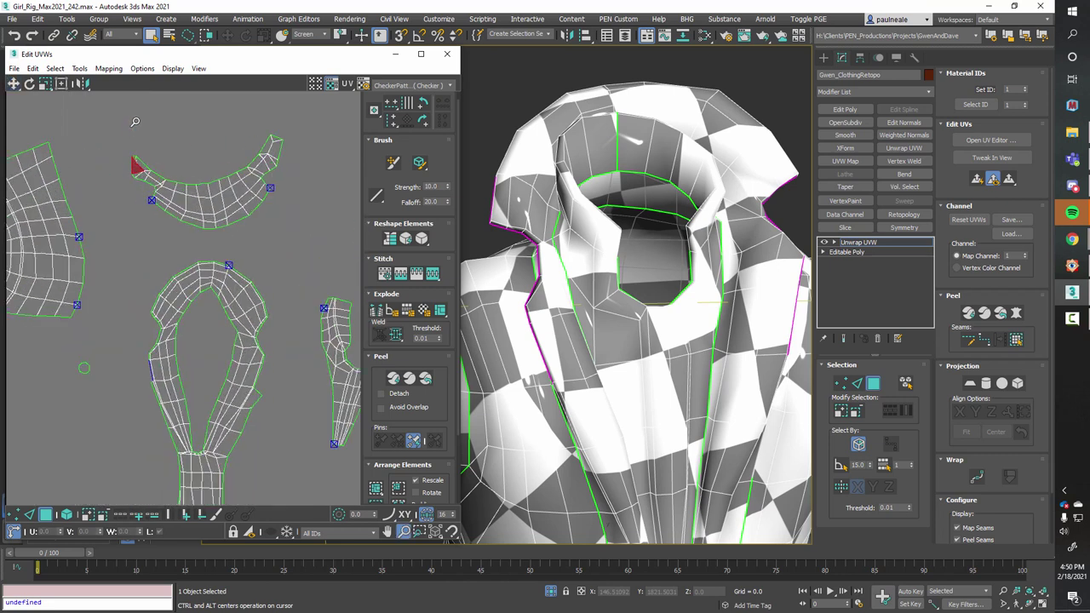
middle_click_drag(154, 170, 154, 111, "ctrl+alt")
middle_click_drag(162, 200, 143, 257)
middle_click_drag(143, 257, 145, 209, "ctrl+alt")
- Adjust the inner vertex of the inverted polygon at the crescent shell's tip
key("1")
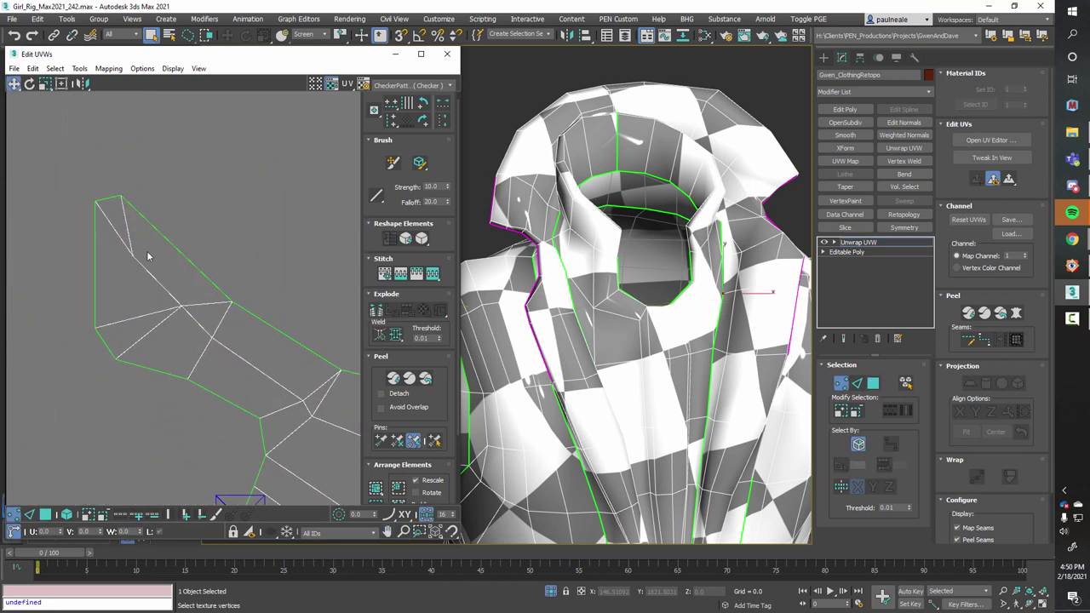
left_click(135, 247)
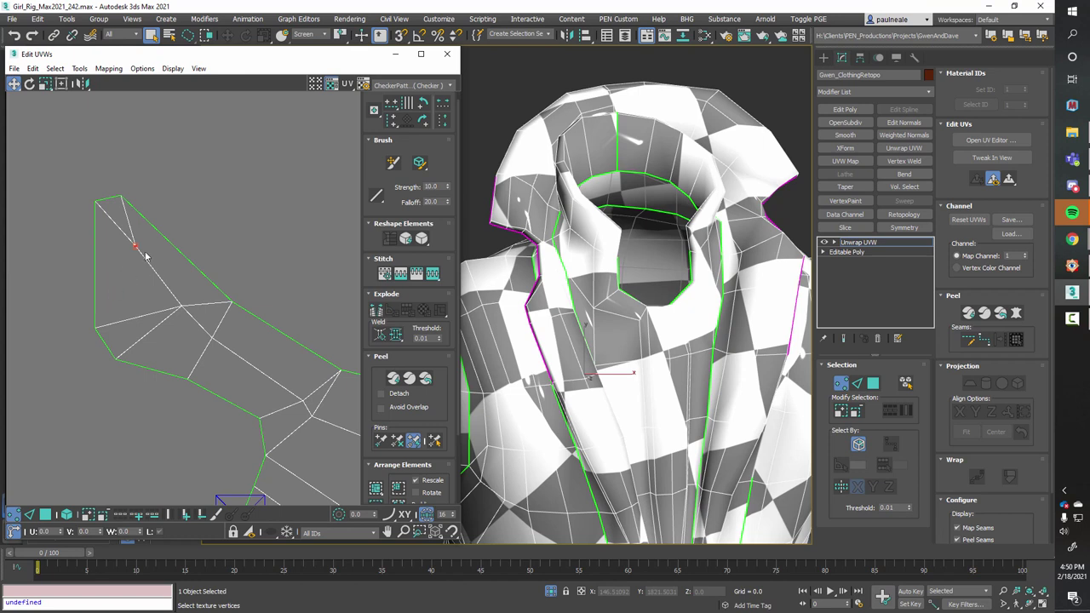
scroll(164, 259, "down", 8)
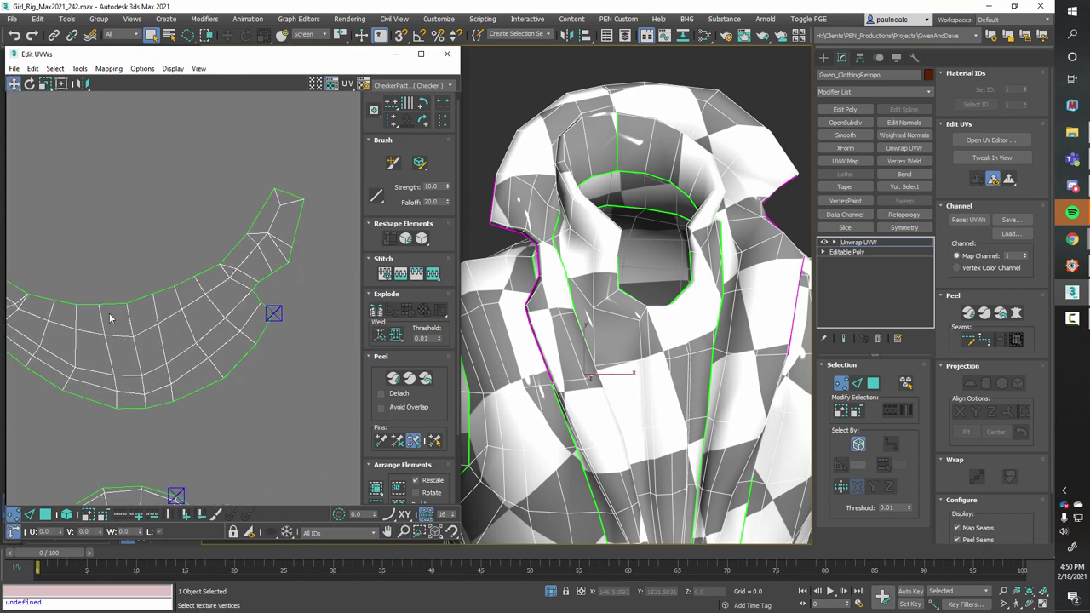
middle_click_drag(137, 288, 149, 274)
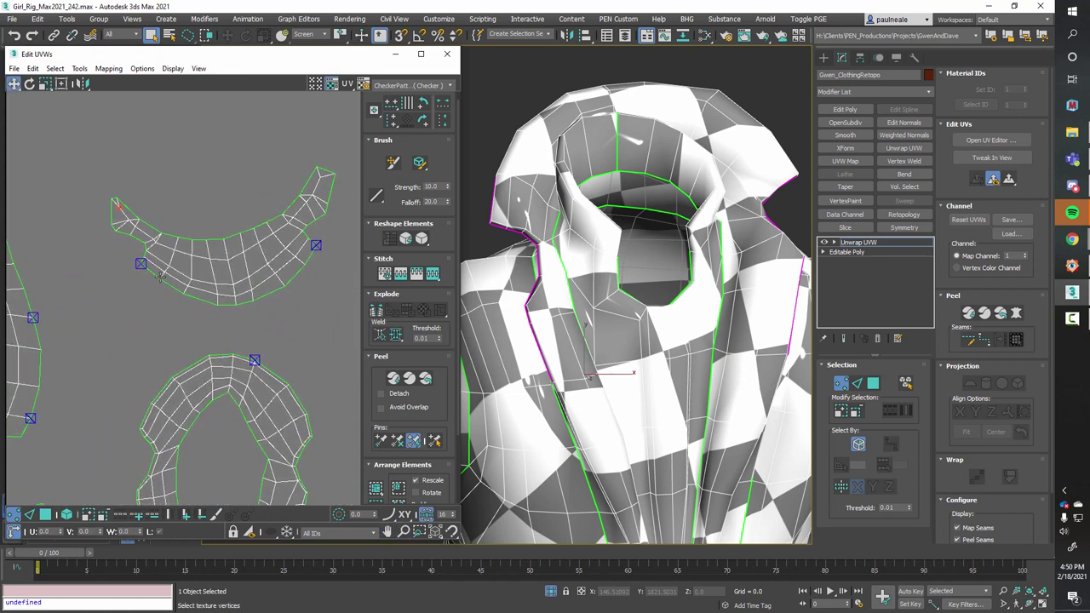
- Switch back to polygons, clear the selection, and recheck the shells for overlapped polygons
key("3")
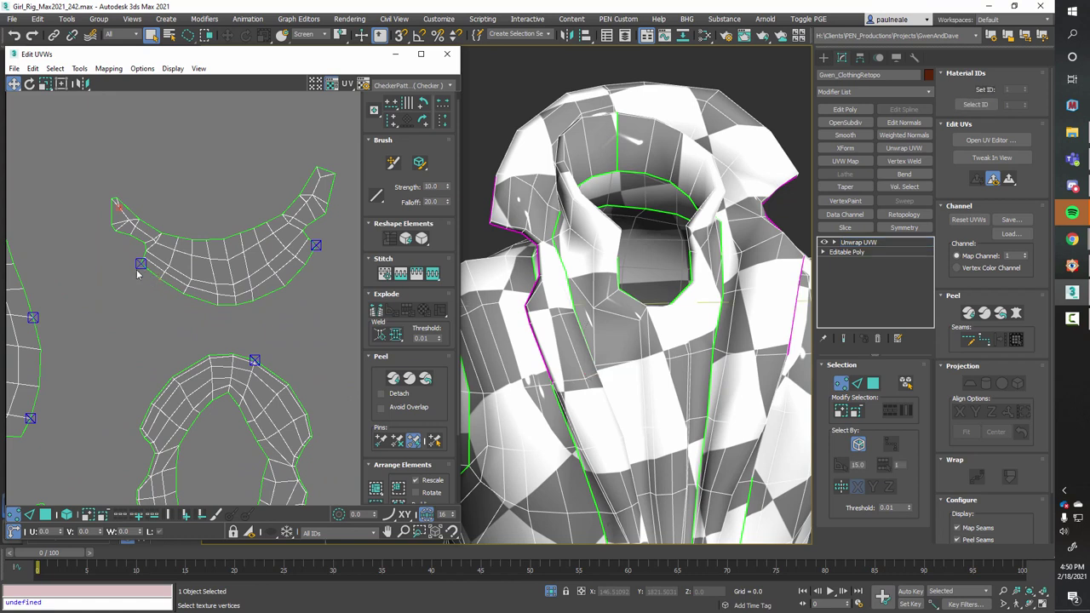
middle_click_drag(89, 317, 133, 280)
left_click(132, 279)
left_click(32, 68)
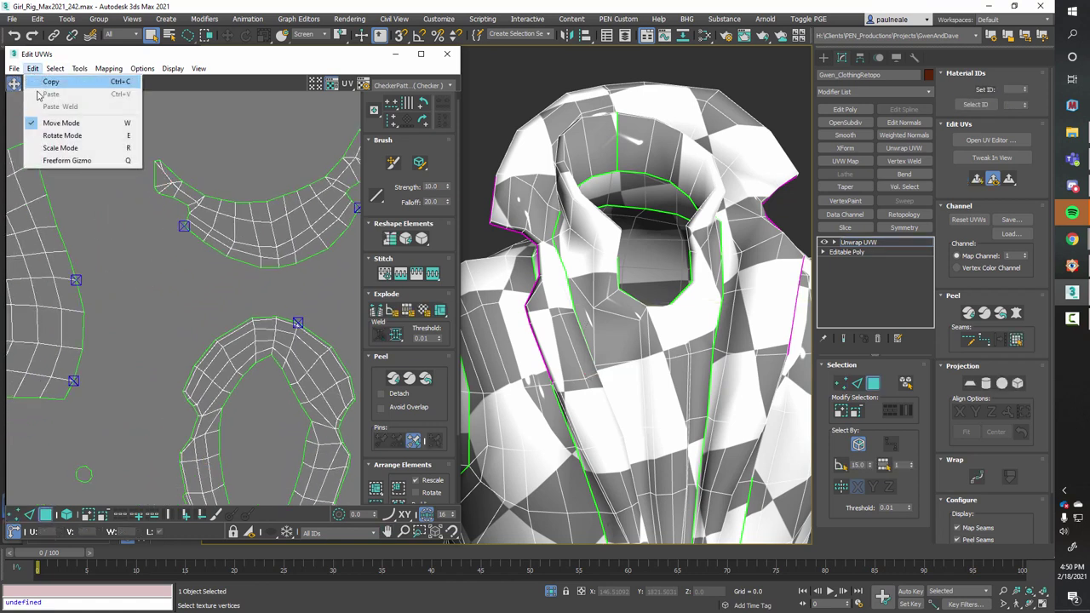
mouse_move(55, 68)
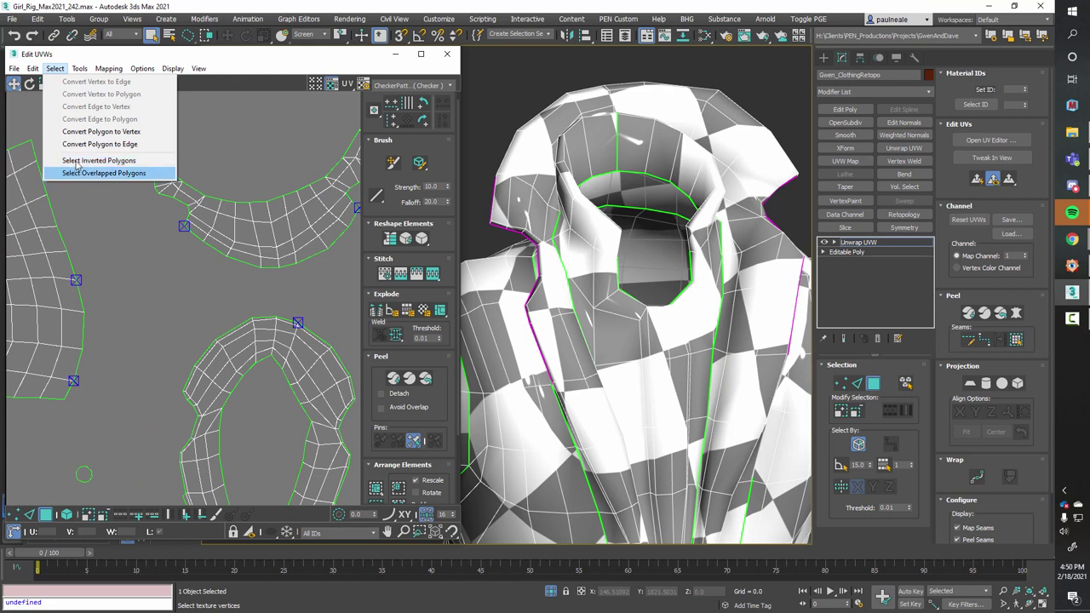
left_click(96, 173)
scroll(161, 206, "down", 5)
scroll(160, 206, "up", 8)
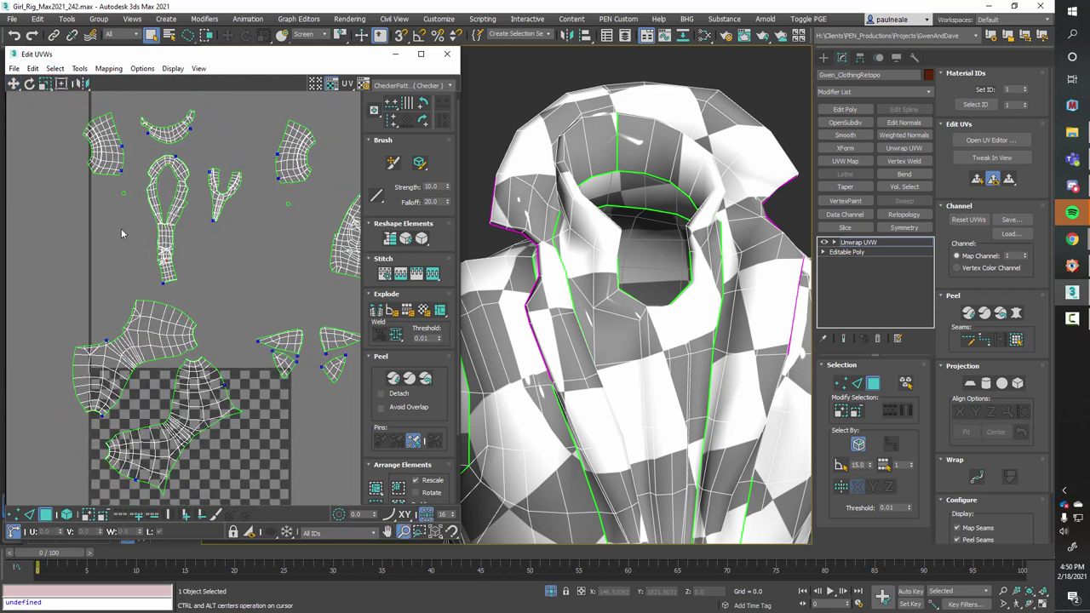
- Select the thin sliver polygon in the narrow strip of the looped lapel shell
scroll(195, 152, "up", 6)
scroll(201, 286, "up", 1)
scroll(180, 328, "up", 2)
left_click(184, 334)
scroll(184, 350, "down", 6)
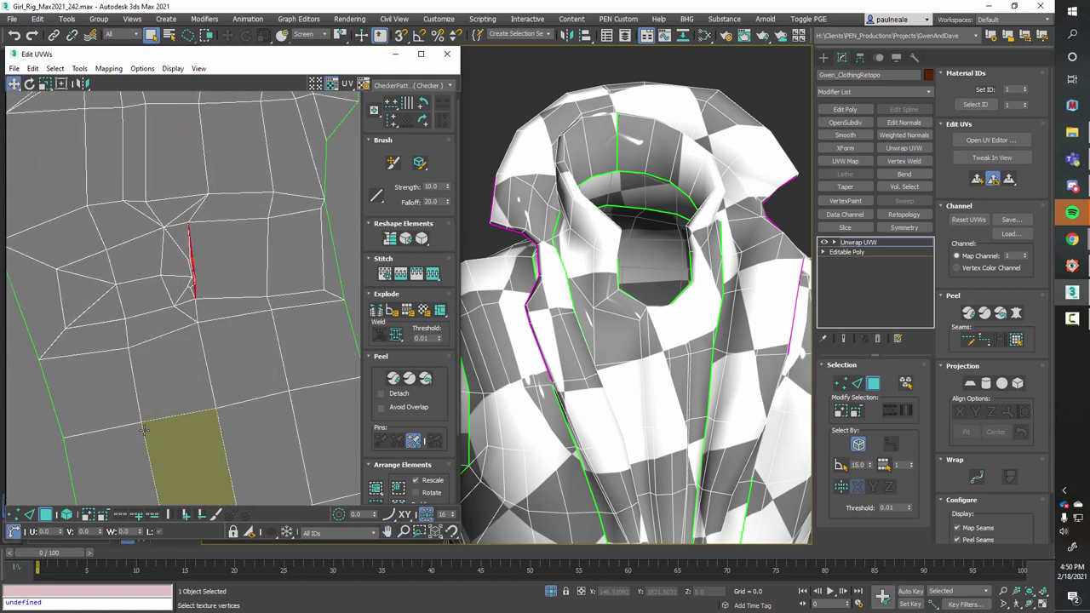
- Examine the sliver polygon in the looped lapel shell's strip and how the surrounding polygons and shell connect to it
scroll(215, 287, "up", 8)
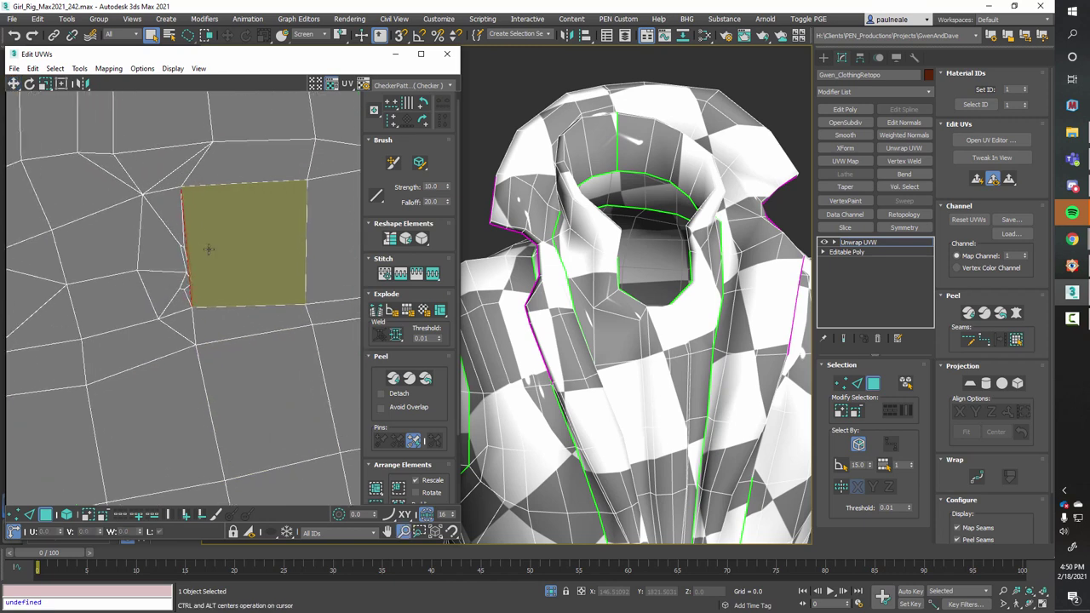
scroll(190, 235, "down", 6)
scroll(188, 256, "up", 4)
scroll(189, 268, "down", 6)
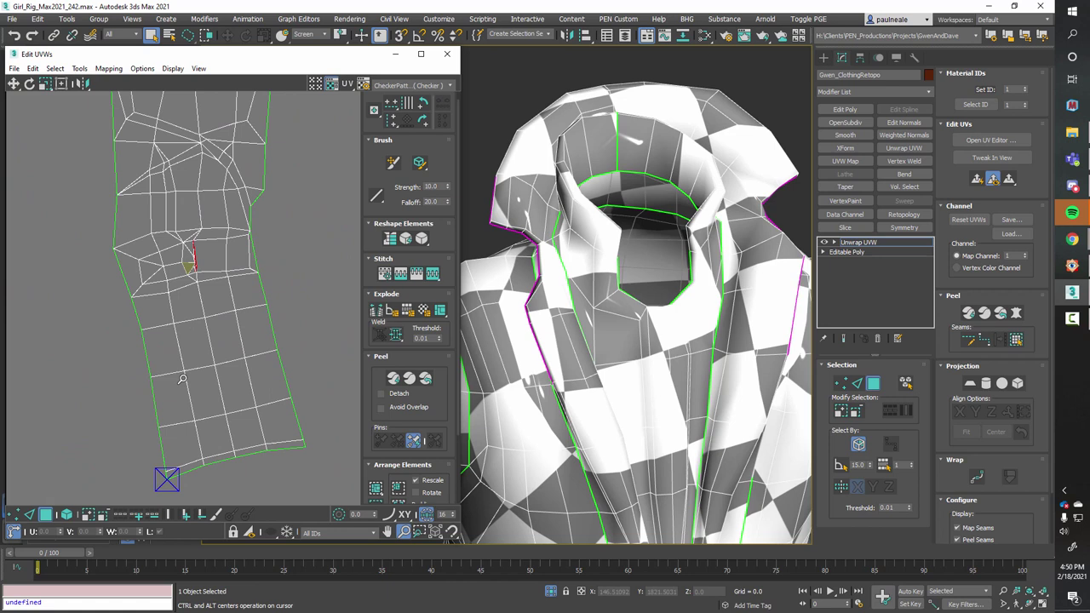
scroll(166, 324, "up", 6)
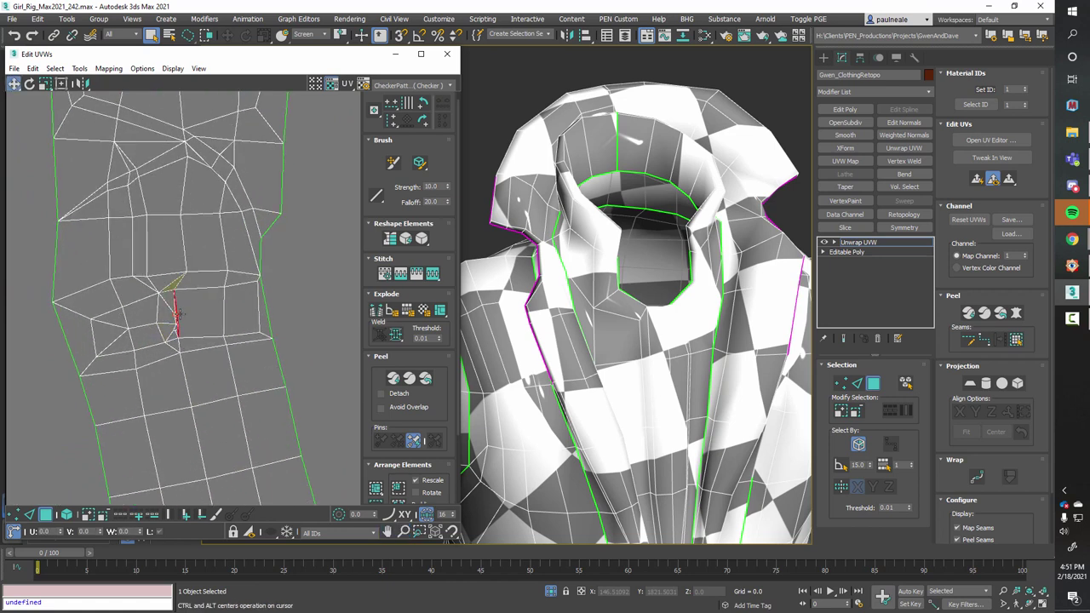
scroll(188, 345, "down", 6)
scroll(194, 351, "down", 4)
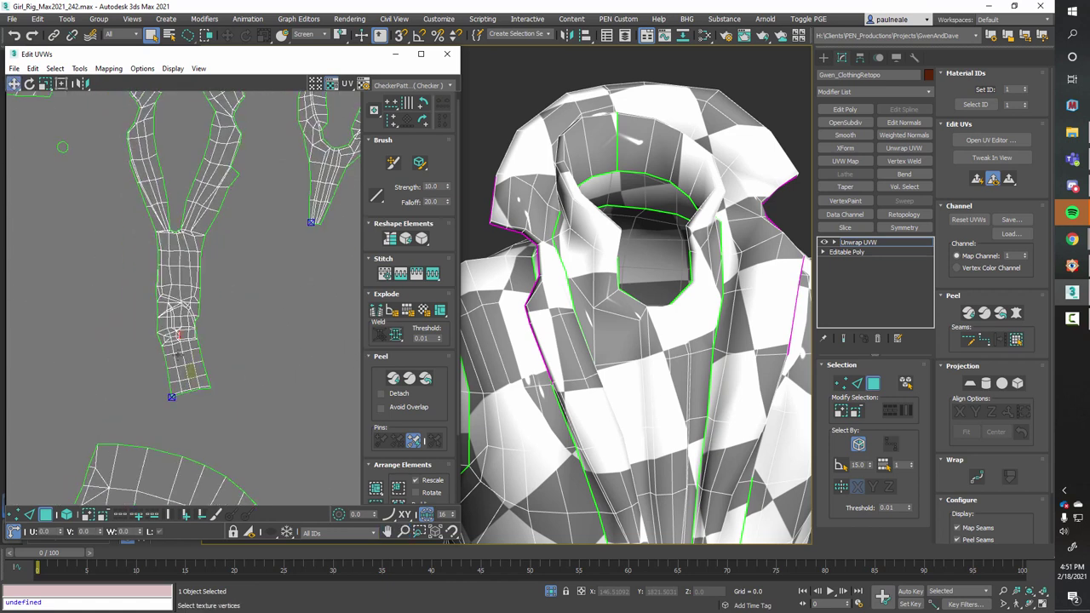
middle_click_drag(213, 338, 134, 293)
scroll(163, 333, "down", 4)
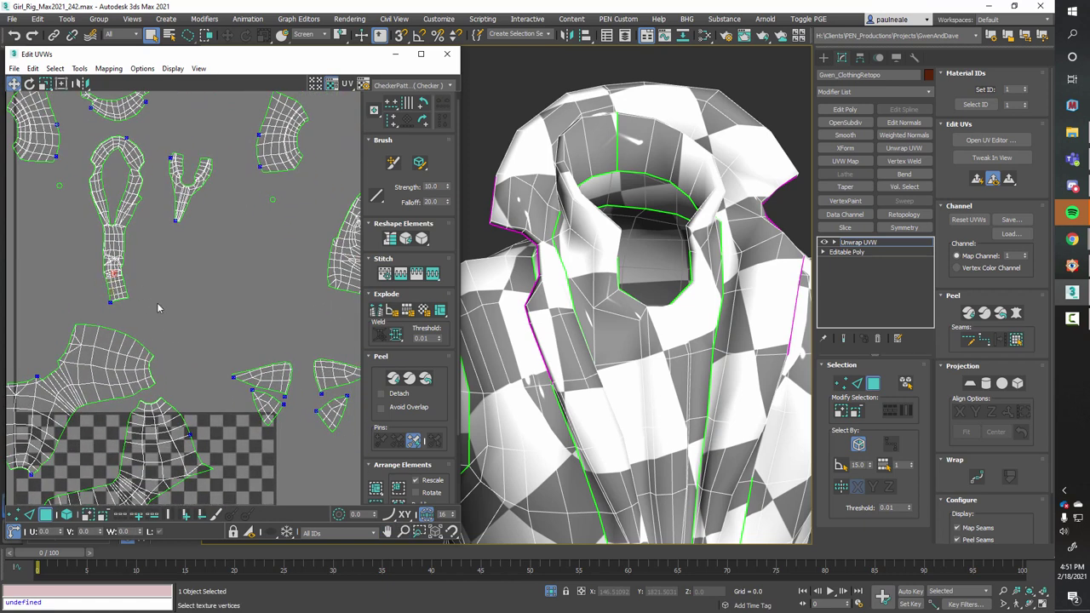
- Select all clothing shells and pack them into the UV tile with Rescale on and Rotate off, padding 0.02
middle_click_drag(179, 365, 166, 305)
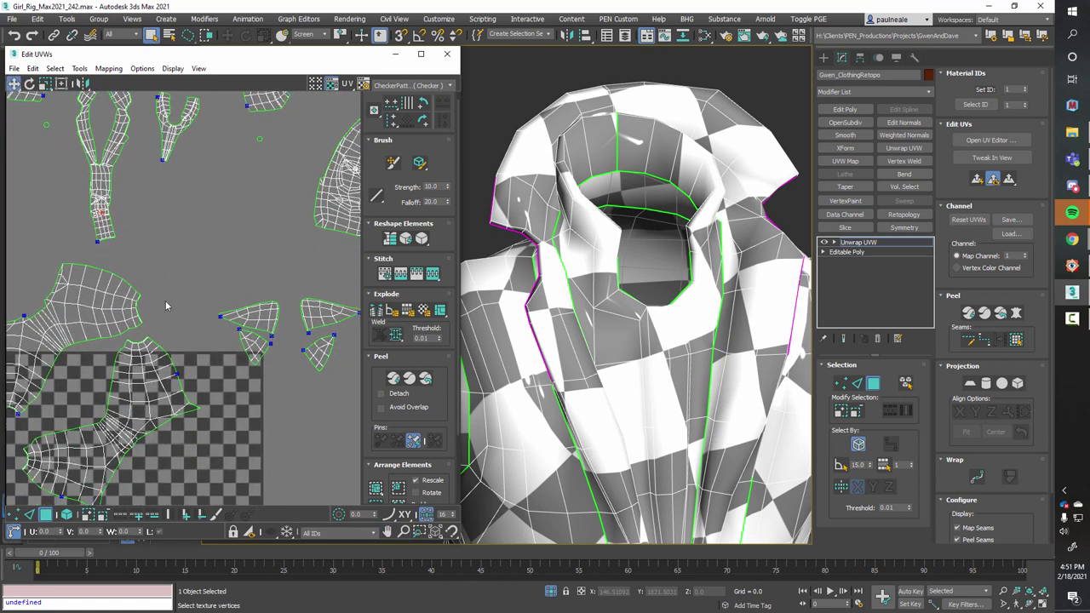
scroll(147, 318, "down", 3)
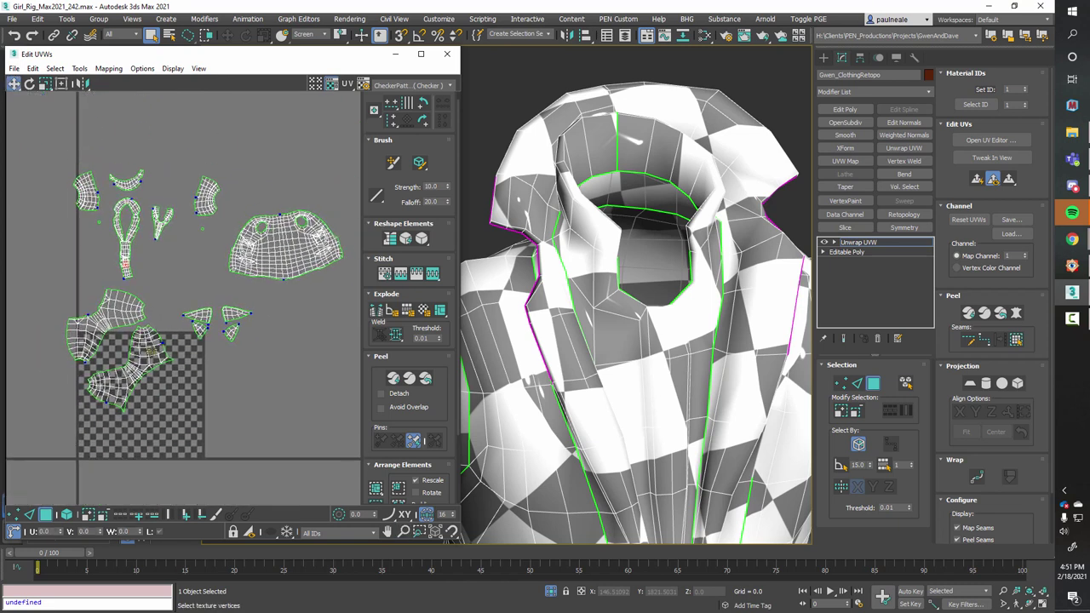
key("ctrl+a")
scroll(298, 375, "down", 1)
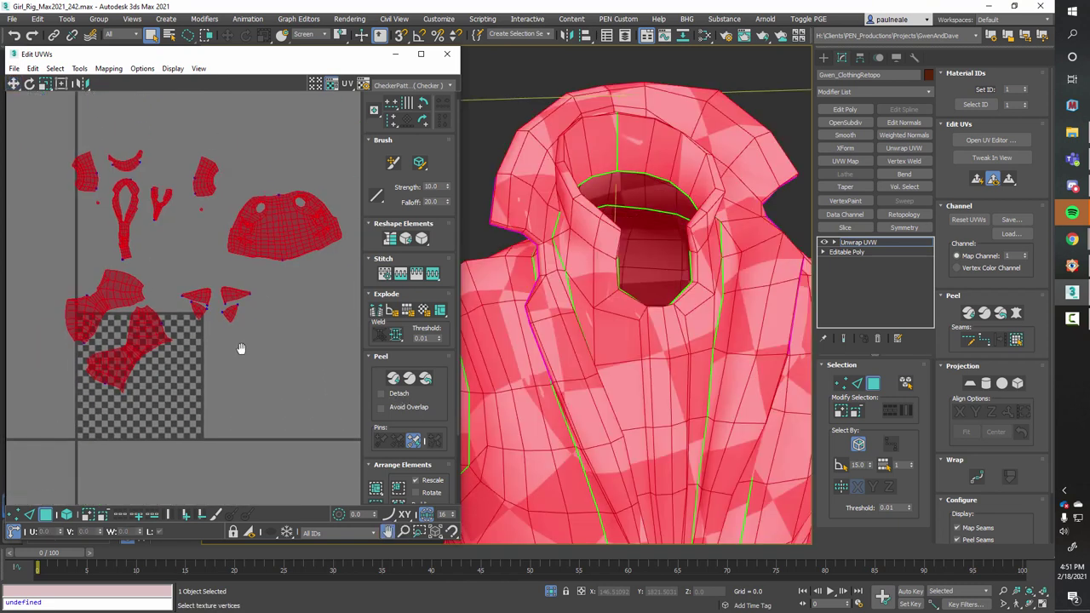
scroll(370, 439, "down", 2)
left_click(375, 427)
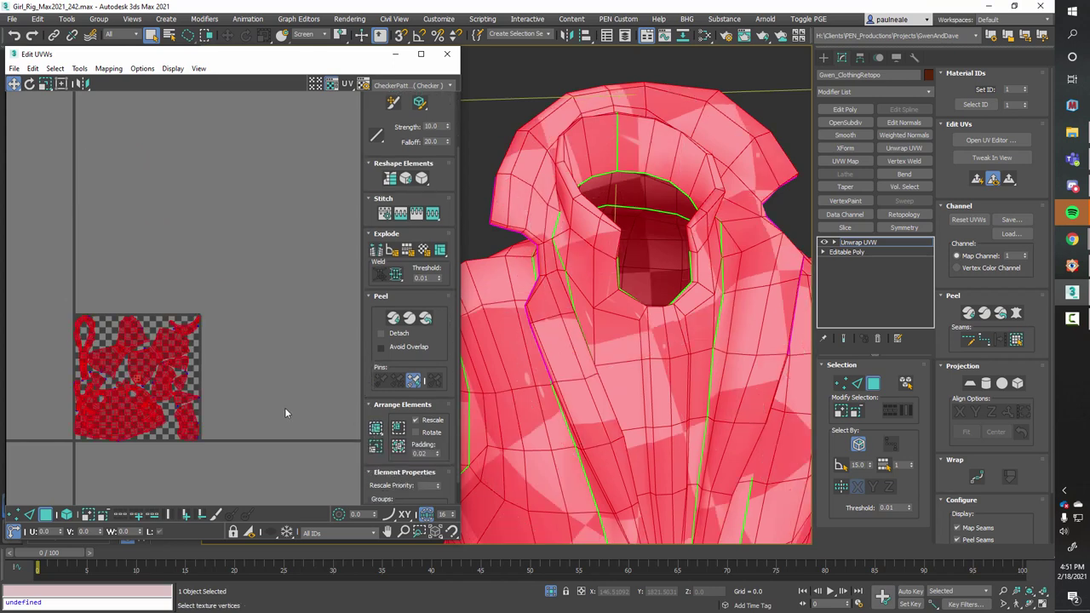
- Move the packed clothing shells straight up so they sit just above the checkered UV tile
left_click_drag(141, 419, 137, 278)
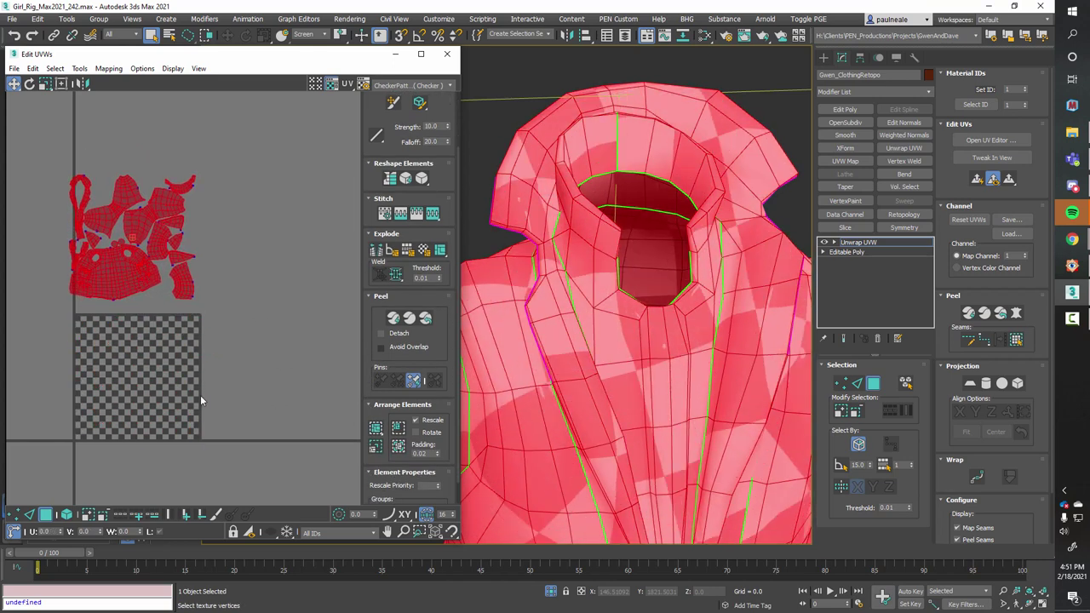
middle_click_drag(128, 349, 168, 331)
scroll(160, 234, "up", 3)
middle_click_drag(160, 234, 164, 349)
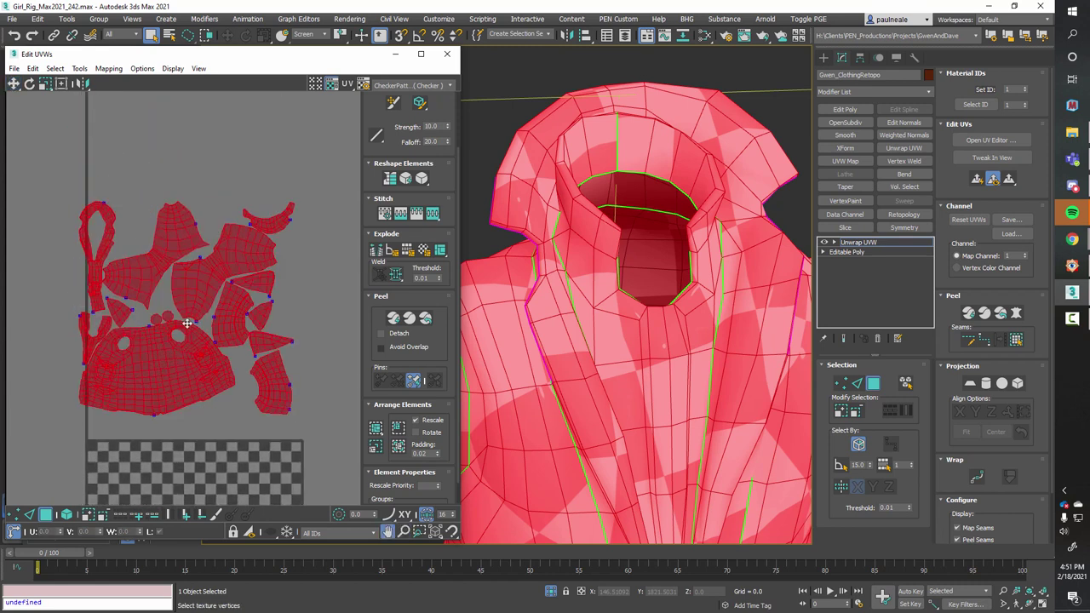
scroll(164, 345, "up", 1)
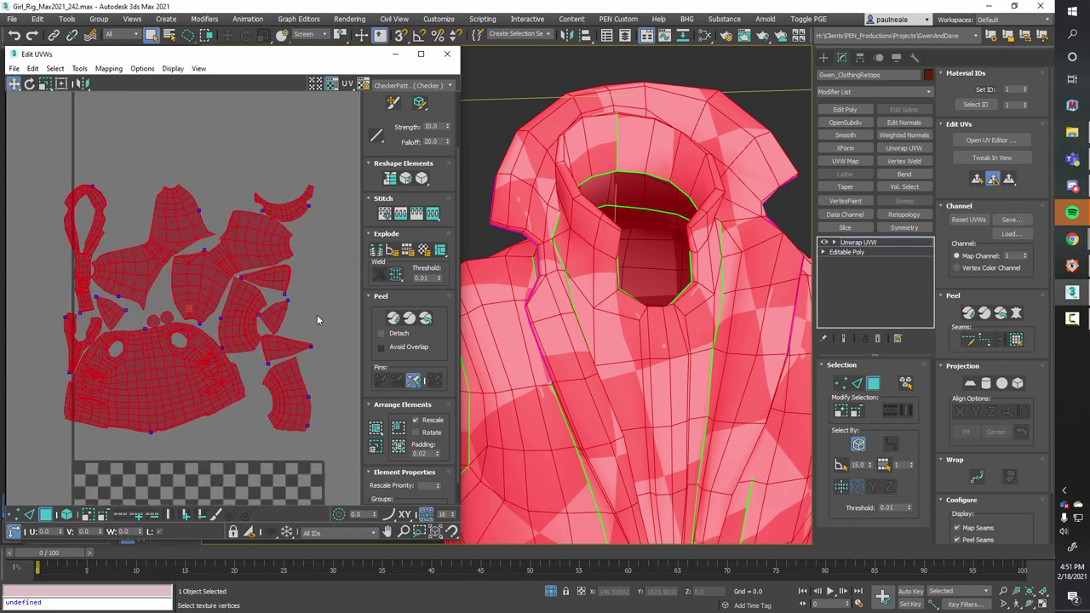
- Nudge the small round shells into the gap above the large perforated shell
left_click(154, 319)
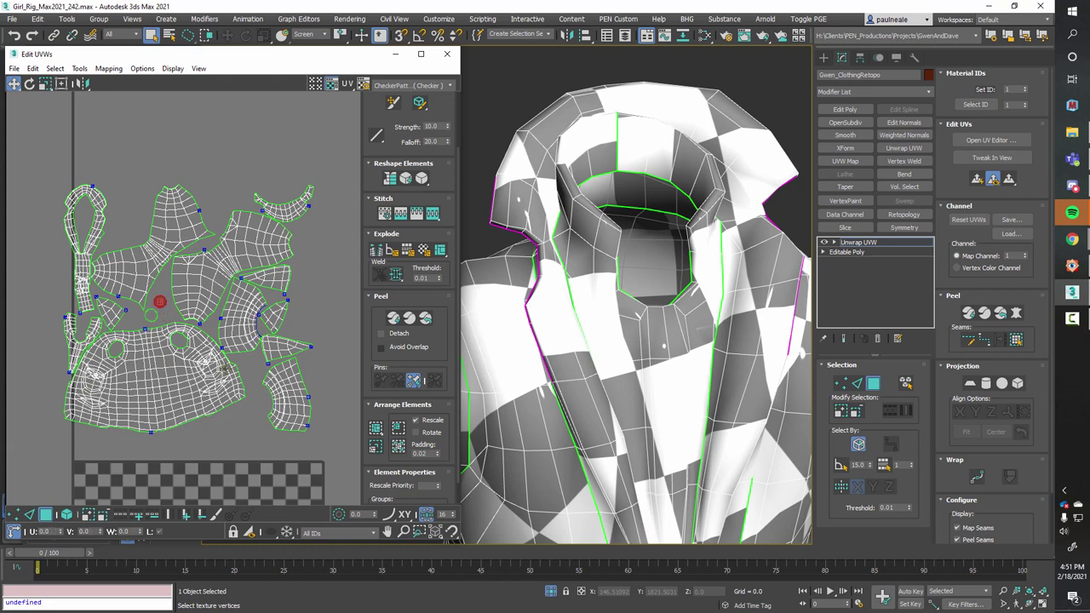
middle_click_drag(304, 356, 286, 318)
scroll(282, 301, "down", 2)
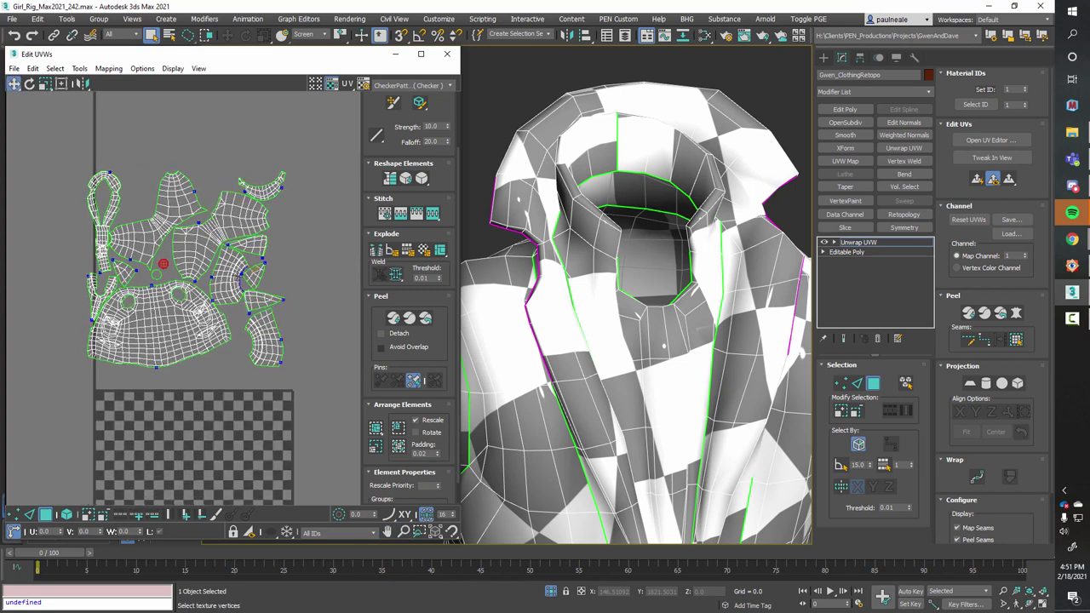
scroll(247, 261, "down", 4)
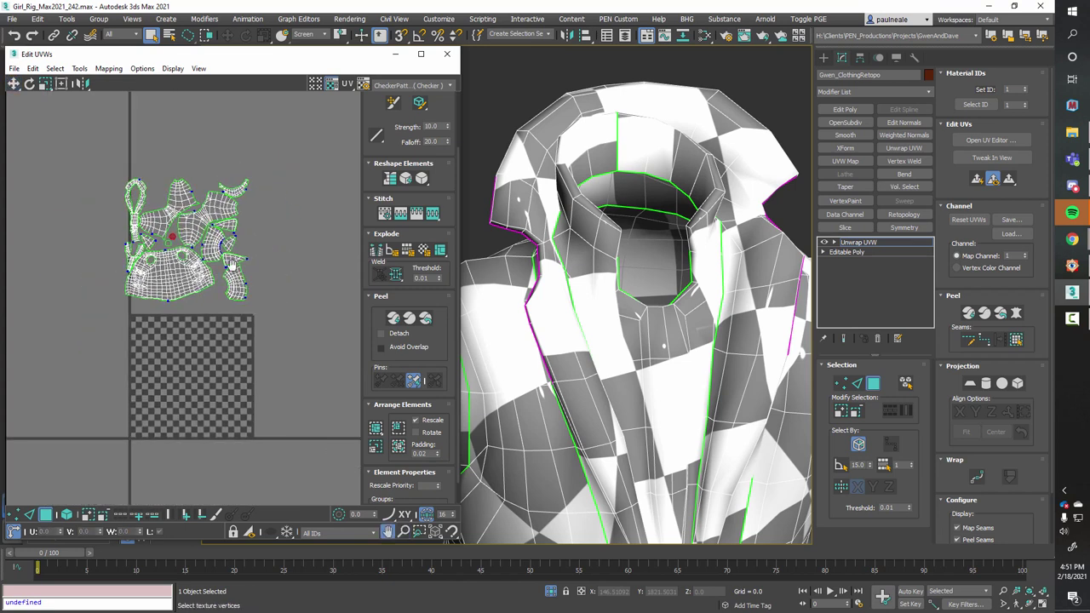
middle_click_drag(237, 352, 248, 339)
- Leave polygon mode and convert the clothing mesh to an Editable Poly
middle_click_drag(571, 395, 596, 354)
scroll(588, 282, "down", 8)
scroll(592, 317, "up", 3)
left_click(874, 384)
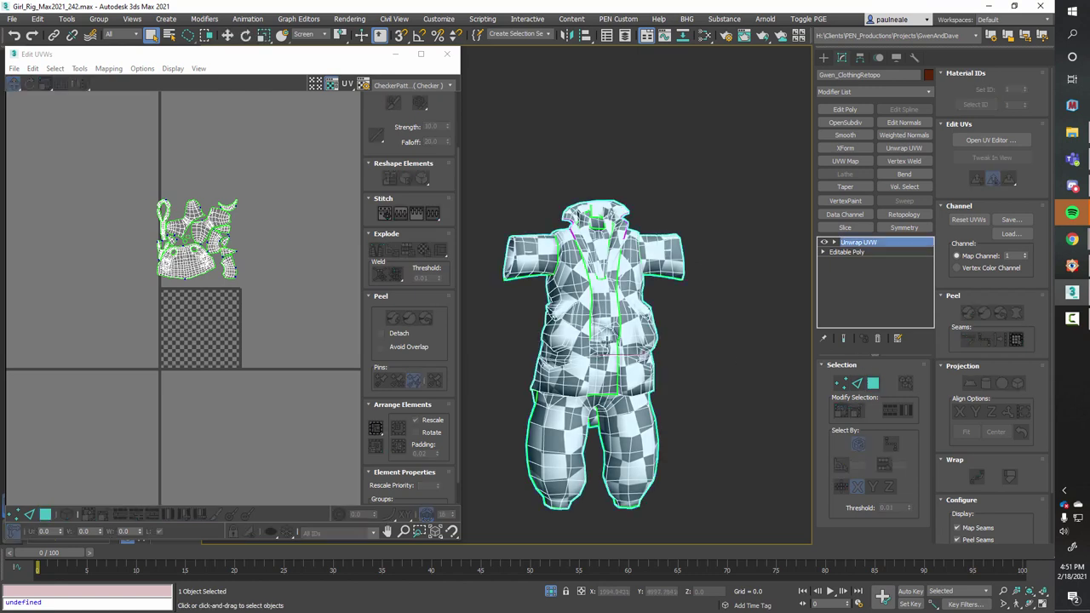
right_click(594, 343)
mouse_move(665, 485)
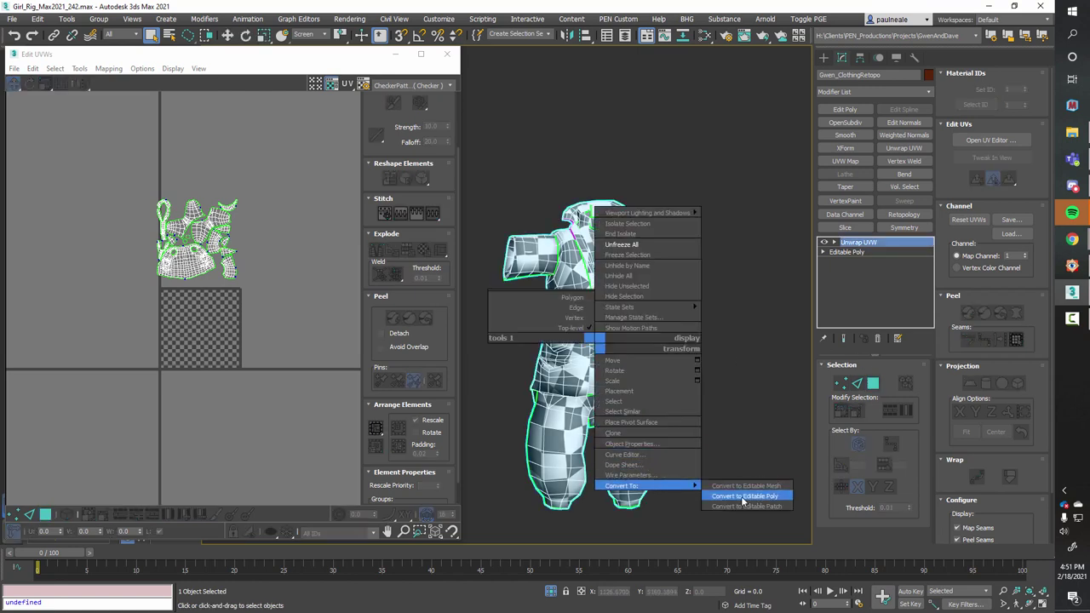
left_click(743, 497)
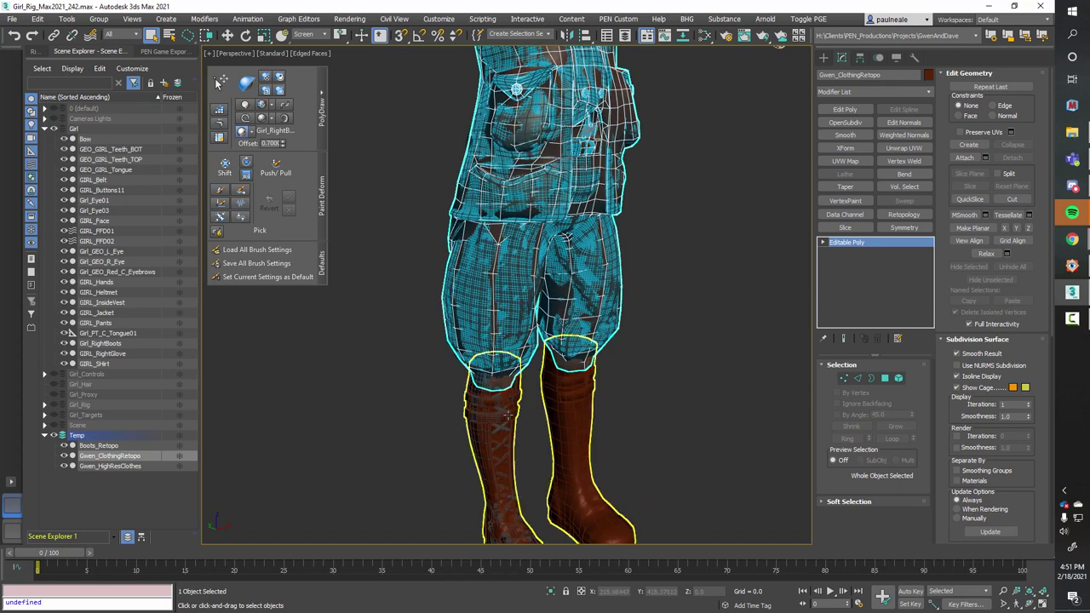
- Add Boots_Retopo to the selection alongside Gwen_ClothingRetopo and inspect the boot's laces and bow
middle_click_drag(508, 528, 507, 336)
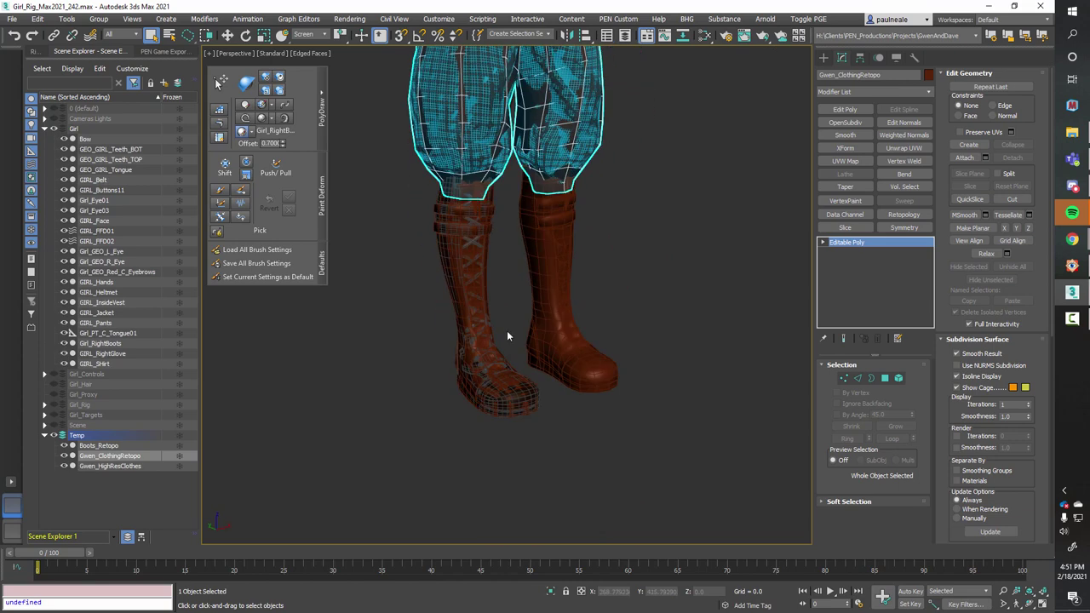
scroll(515, 399, "up", 3)
left_click(616, 356, "ctrl")
scroll(543, 271, "down", 2)
scroll(445, 299, "up", 8)
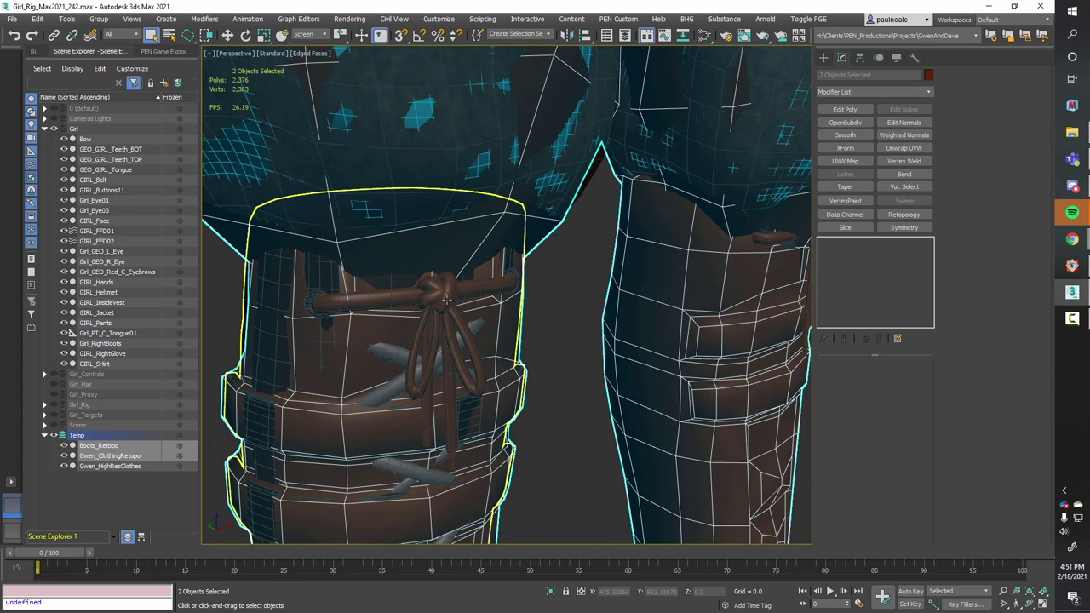
scroll(445, 300, "down", 8)
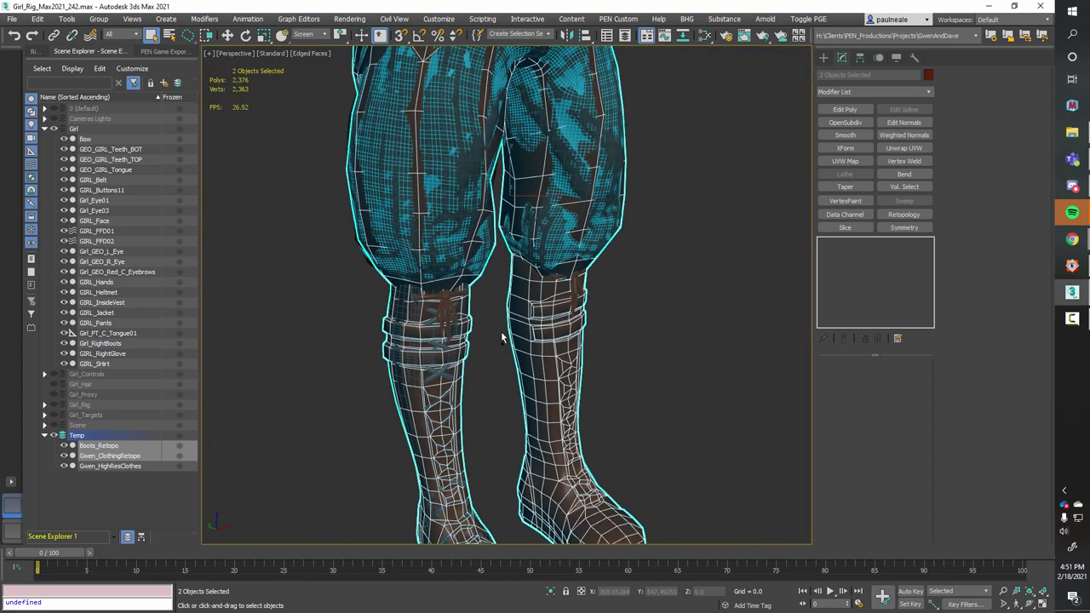
scroll(600, 431, "down", 4)
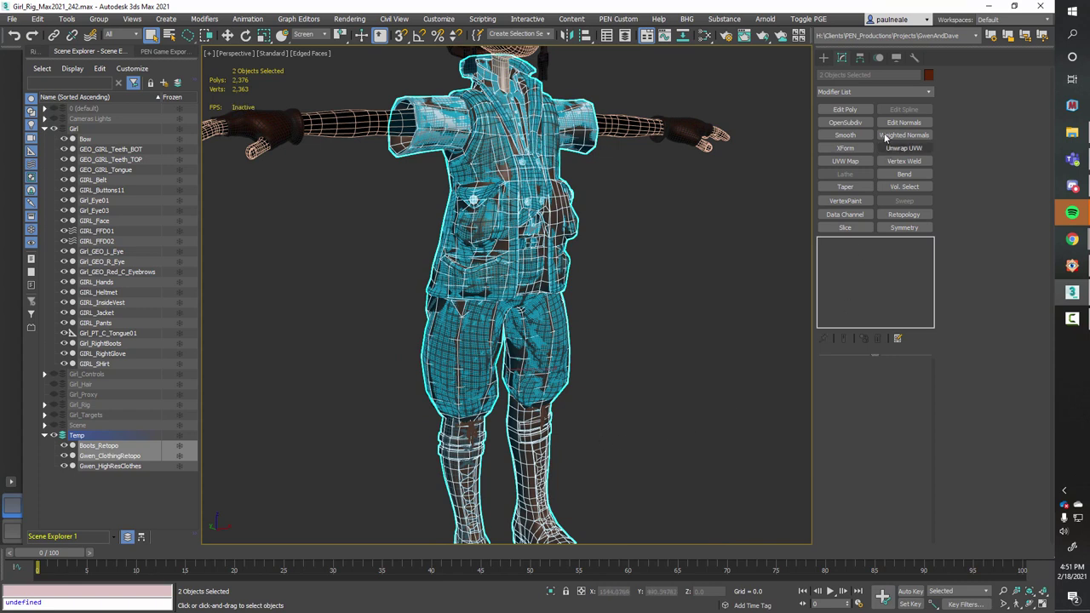
- Isolate the boots and clothing and apply one shared Unwrap UVW modifier to both
middle_click_drag(635, 267, 631, 267)
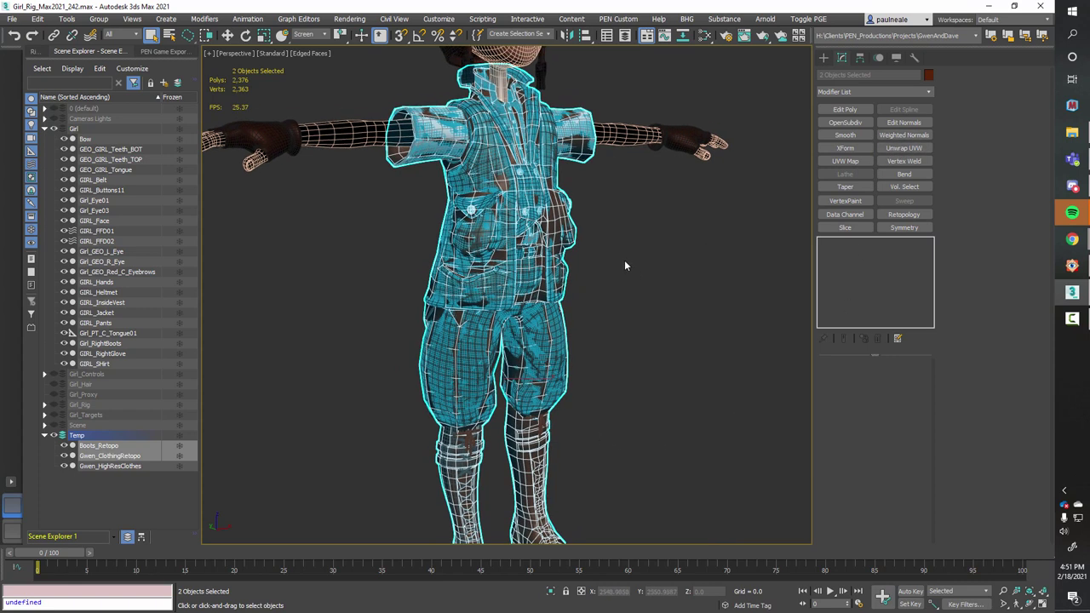
key("alt+q")
left_click(905, 149)
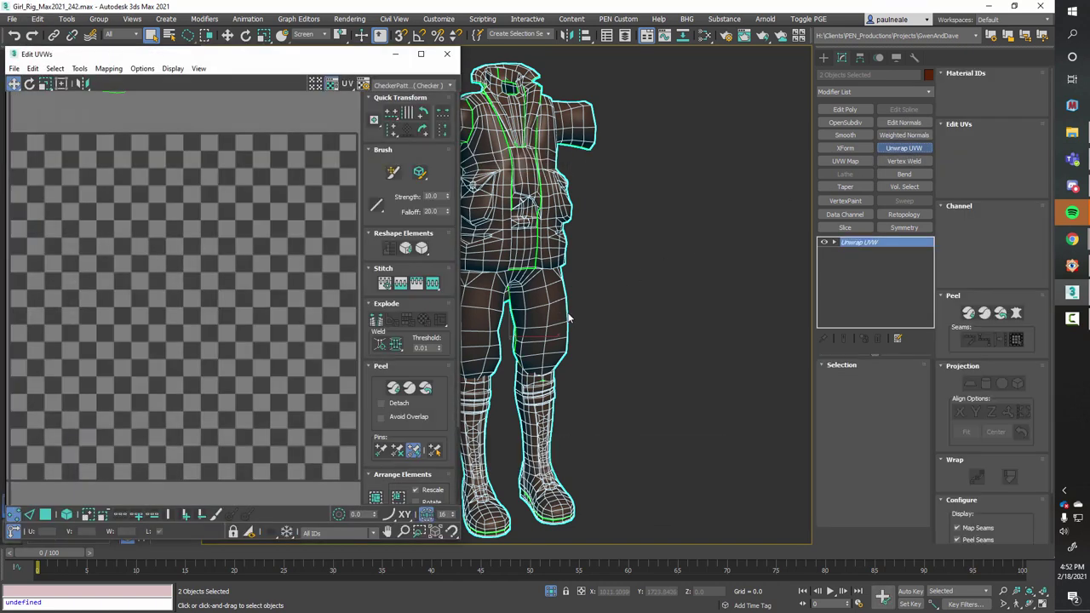
scroll(238, 348, "down", 4)
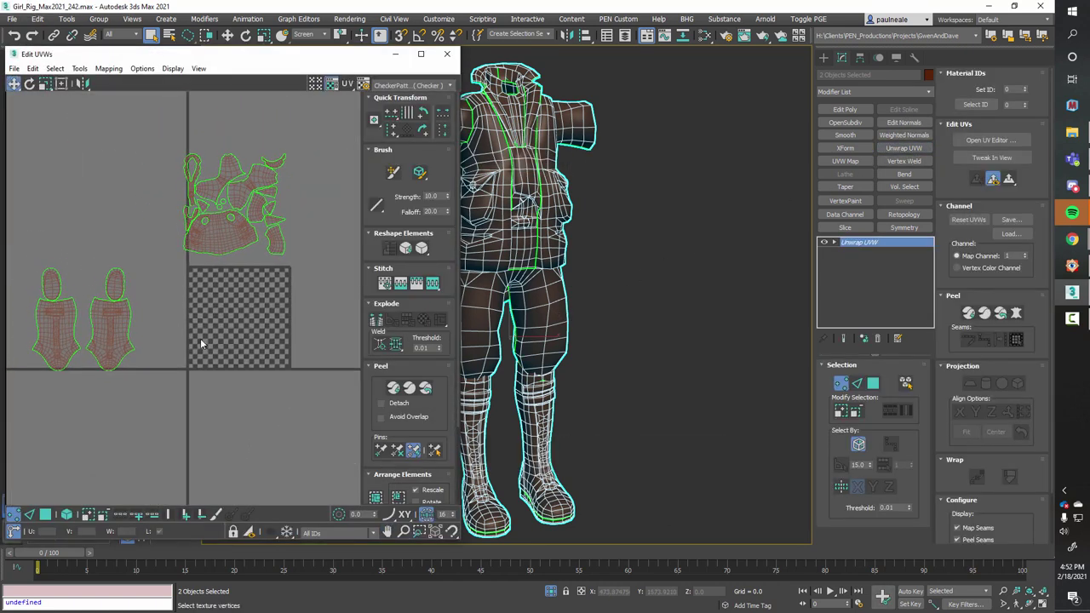
- Switch to polygon selection by whole element, box-select all boot and clothing shells, and clear the selection
left_click_drag(318, 407, 331, 392)
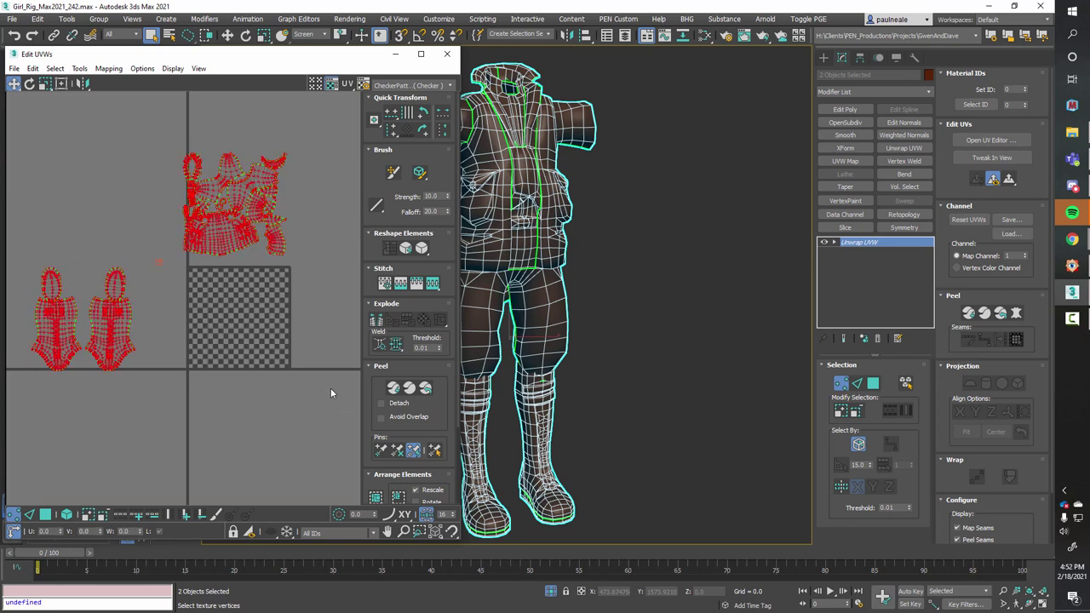
middle_click_drag(532, 371, 551, 360)
middle_click_drag(278, 346, 265, 345)
left_click(270, 339)
key("3")
left_click(67, 514)
left_click_drag(27, 139, 337, 362)
middle_click_drag(511, 306, 569, 314, "alt")
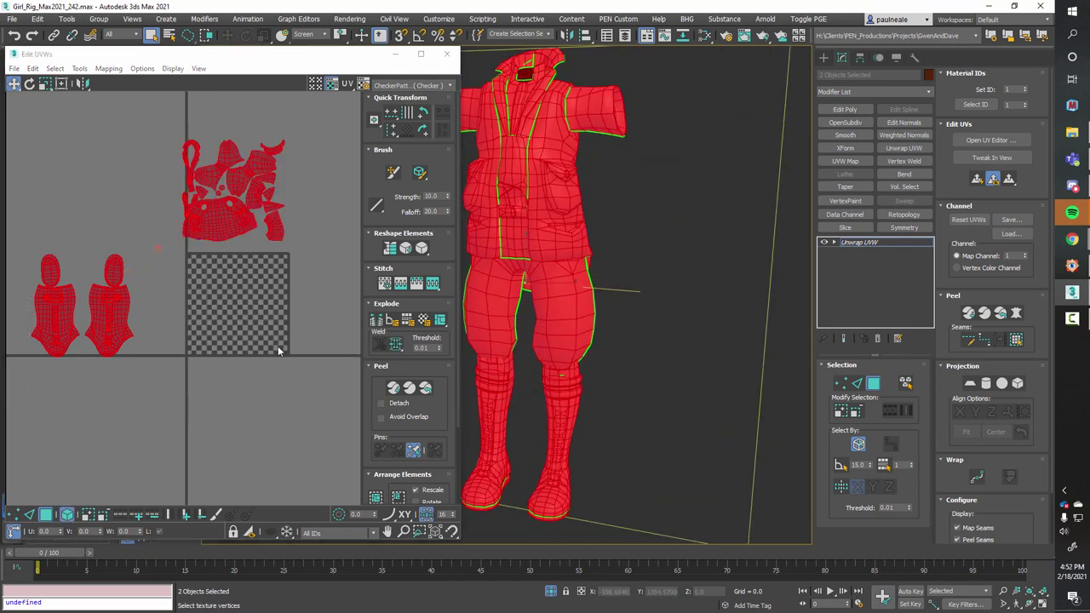
left_click(172, 167)
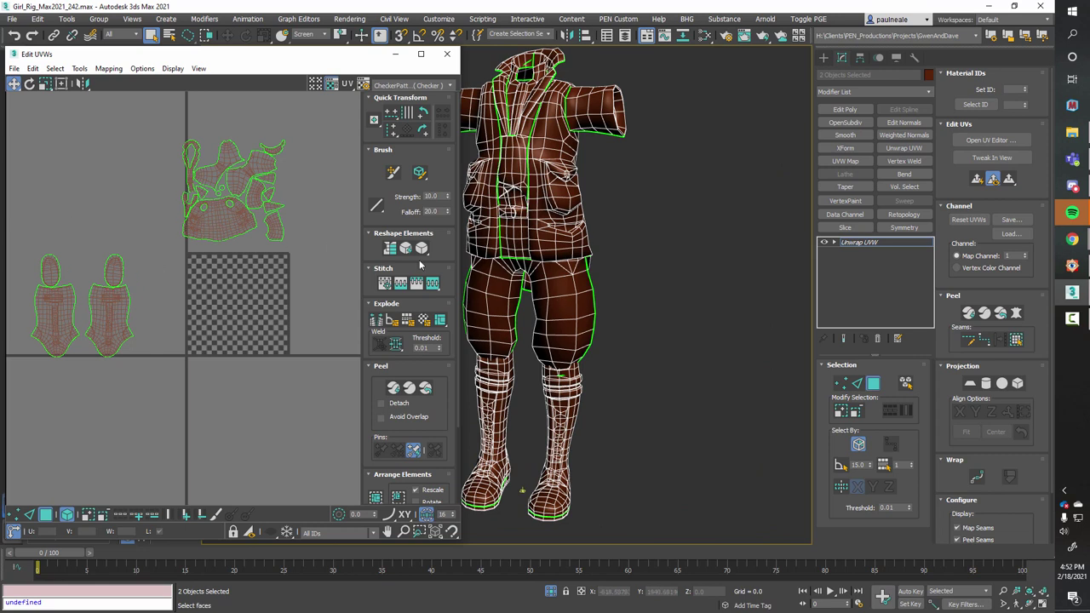
- Choose the checker pattern as the UV editor's texture and inspect it on the boots and clothing
left_click(421, 85)
left_click(413, 104)
middle_click_drag(529, 298, 638, 284, "alt")
mouse_move(569, 319)
middle_mouse_down("alt")
mouse_move(584, 312)
mouse_move(573, 319)
middle_mouse_up("alt")
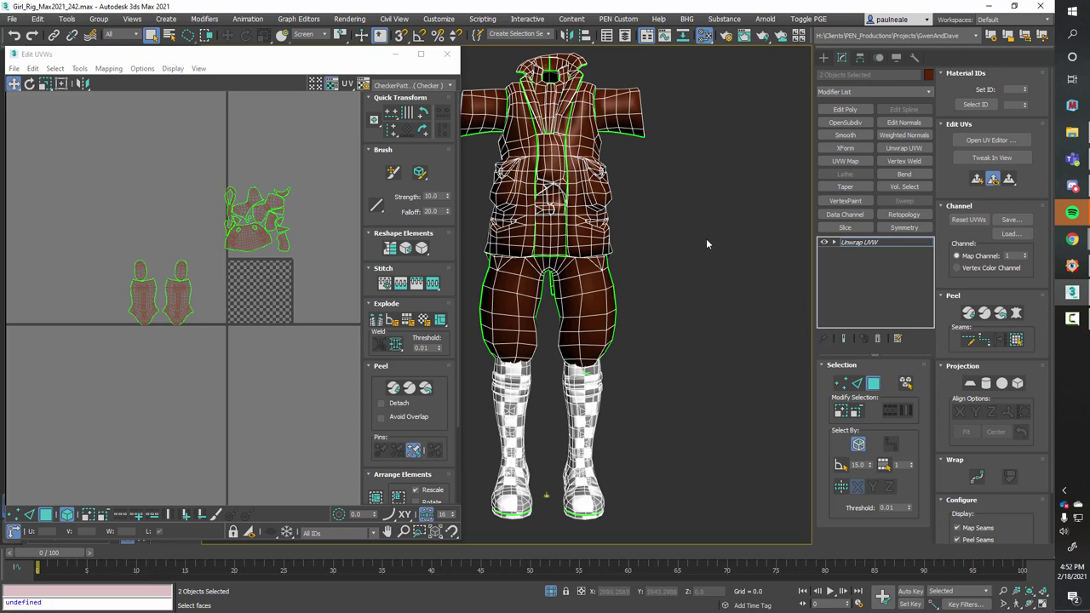
- Create a new Physical Material in the Slate Material Editor
key("m")
left_click_drag(1051, 19, 458, 30)
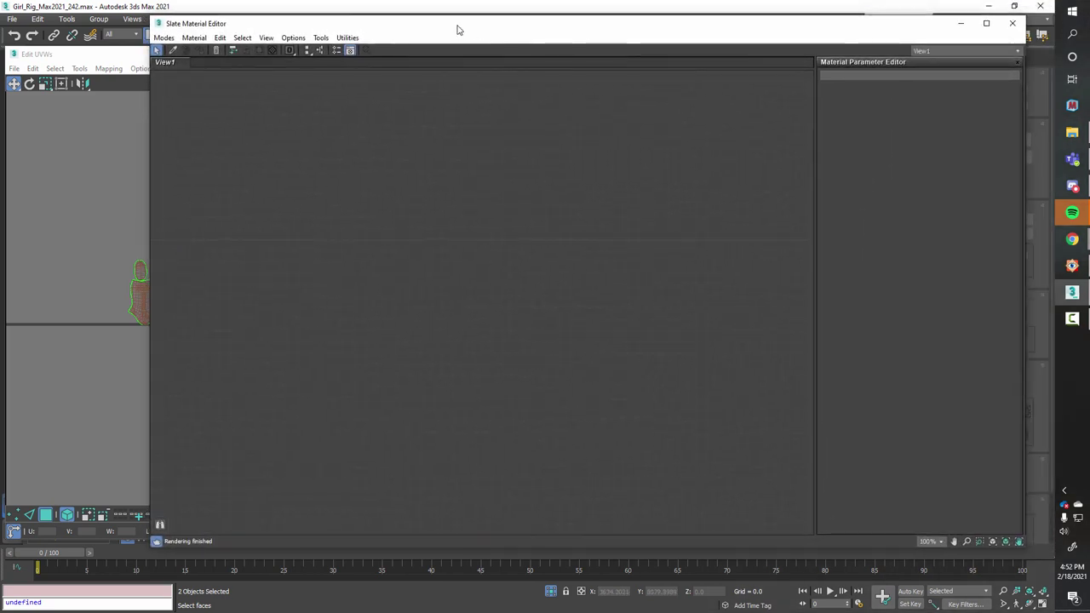
right_click(499, 208)
mouse_move(552, 212)
mouse_move(645, 215)
left_click(730, 215)
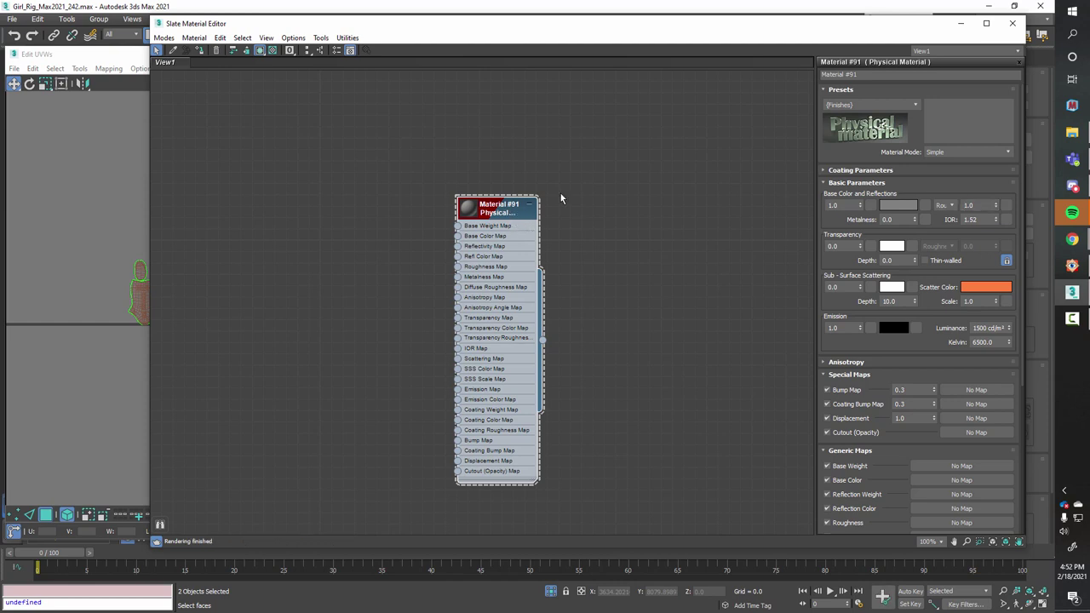
- Reposition the material node and connect a new OSL Checker texture to its Base Color Map
left_click_drag(503, 209, 650, 175)
left_click_drag(511, 216, 536, 214)
mouse_move(564, 224)
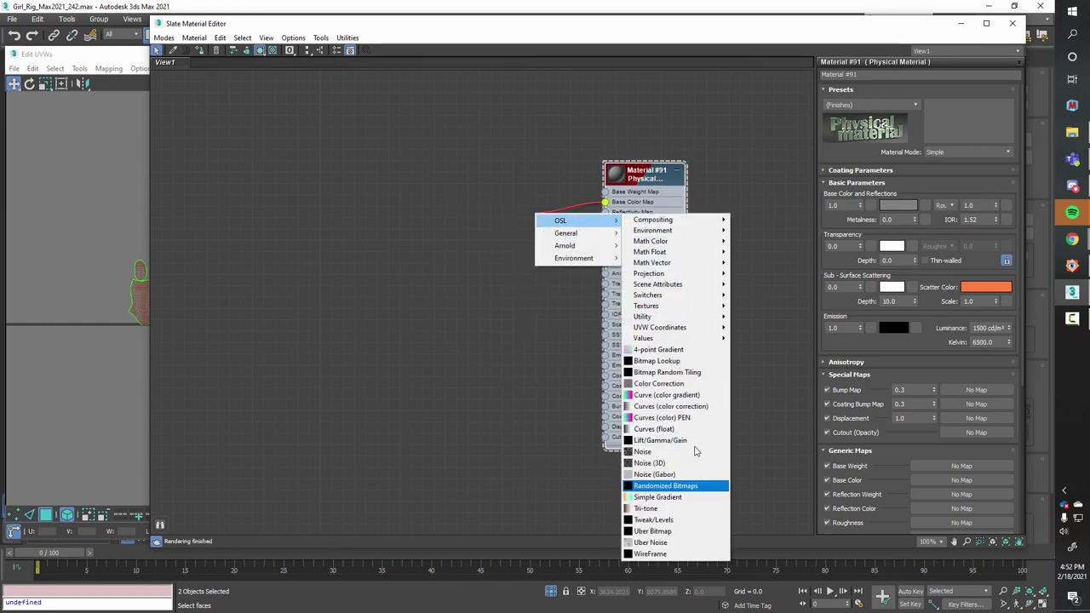
mouse_move(686, 312)
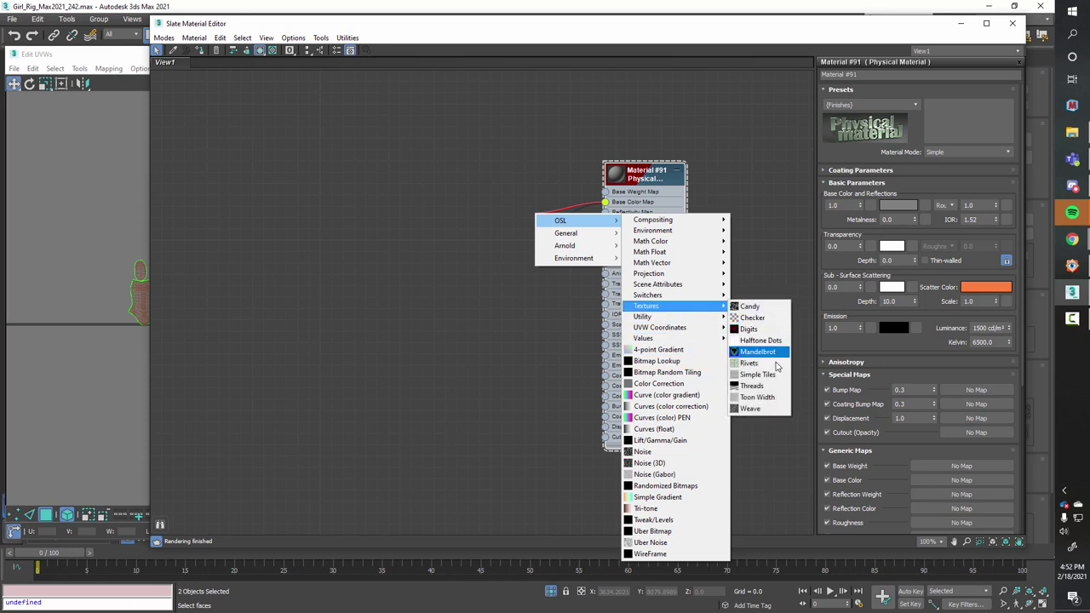
left_click(753, 317)
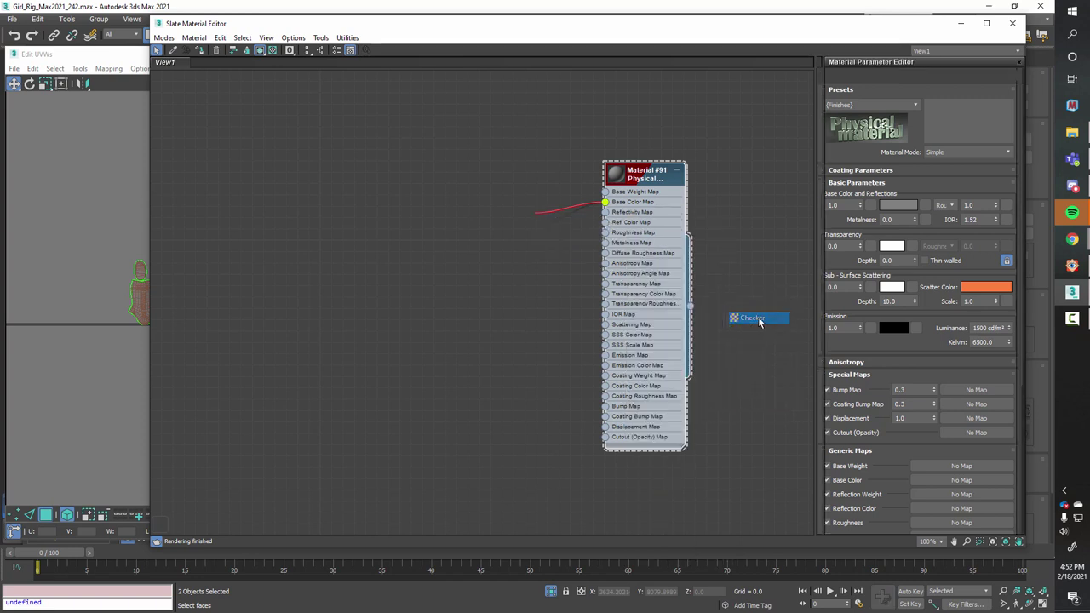
- Set the Checker map's Color1 to a medium grey of about 0.41 and Color2 to a dark grey of about 0.2
left_click(924, 168)
left_click_drag(331, 97, 355, 201)
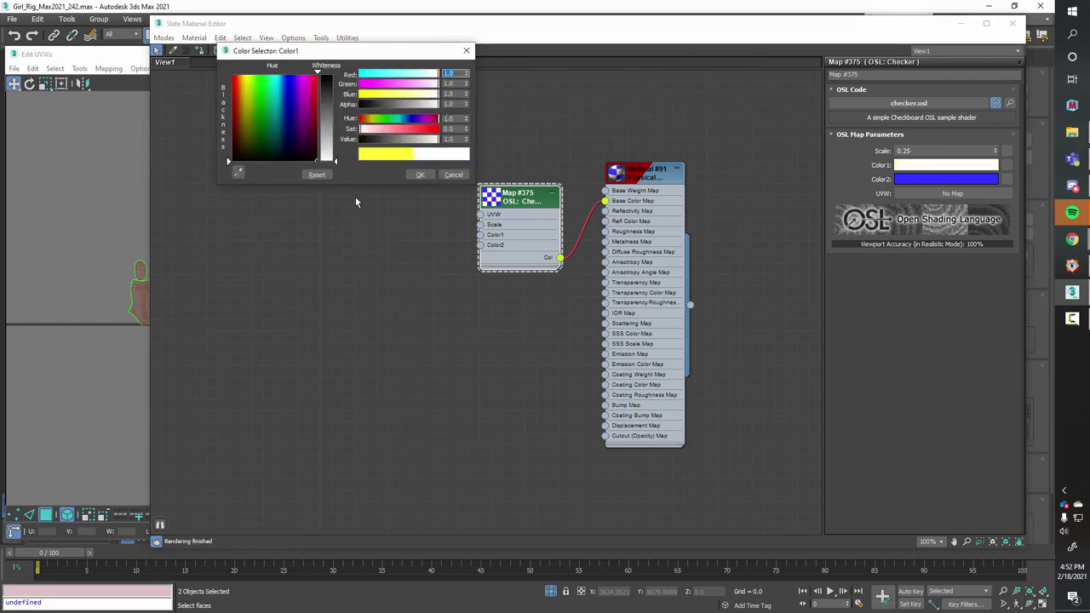
left_click_drag(336, 163, 334, 111)
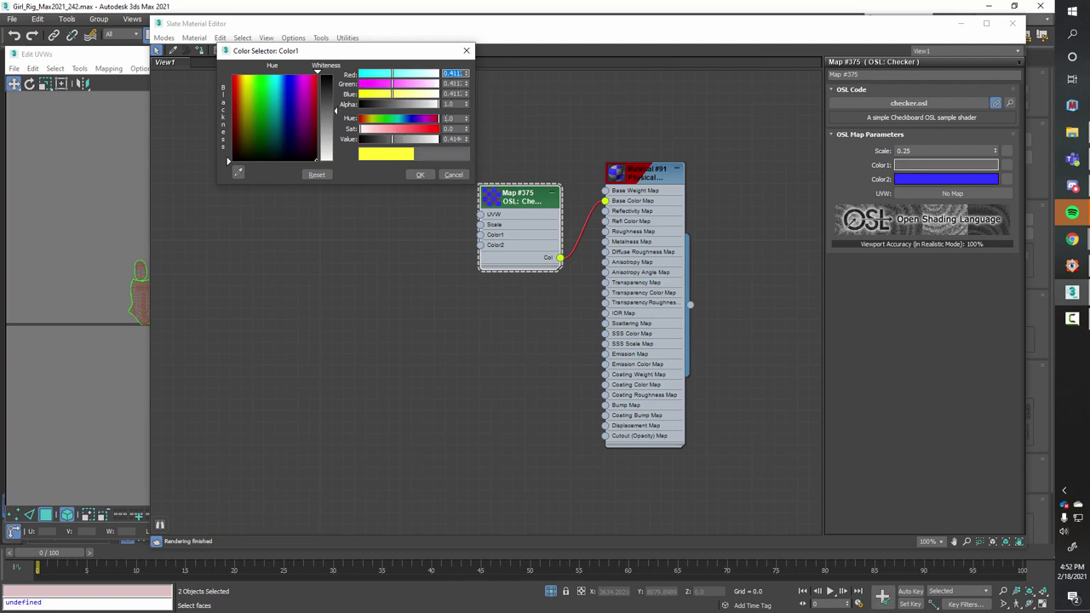
left_click(907, 180)
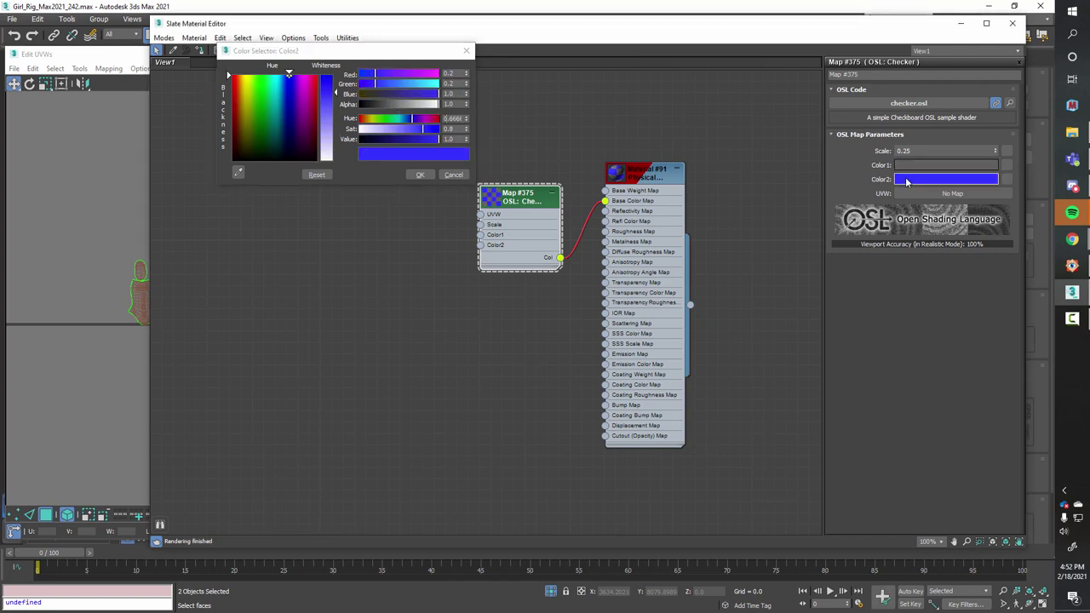
left_click_drag(289, 75, 341, 183)
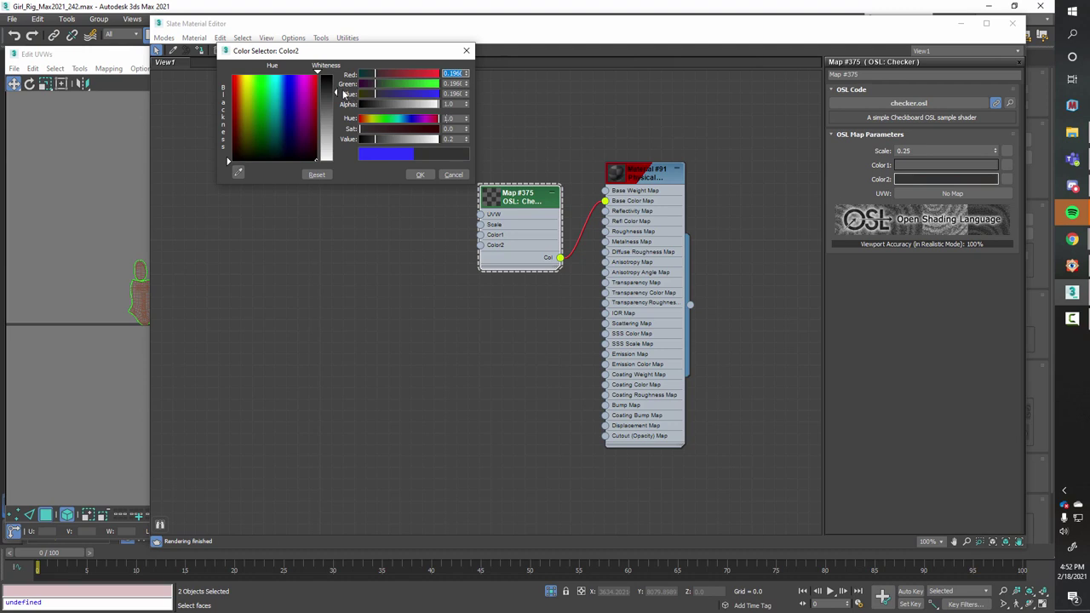
left_click(430, 174)
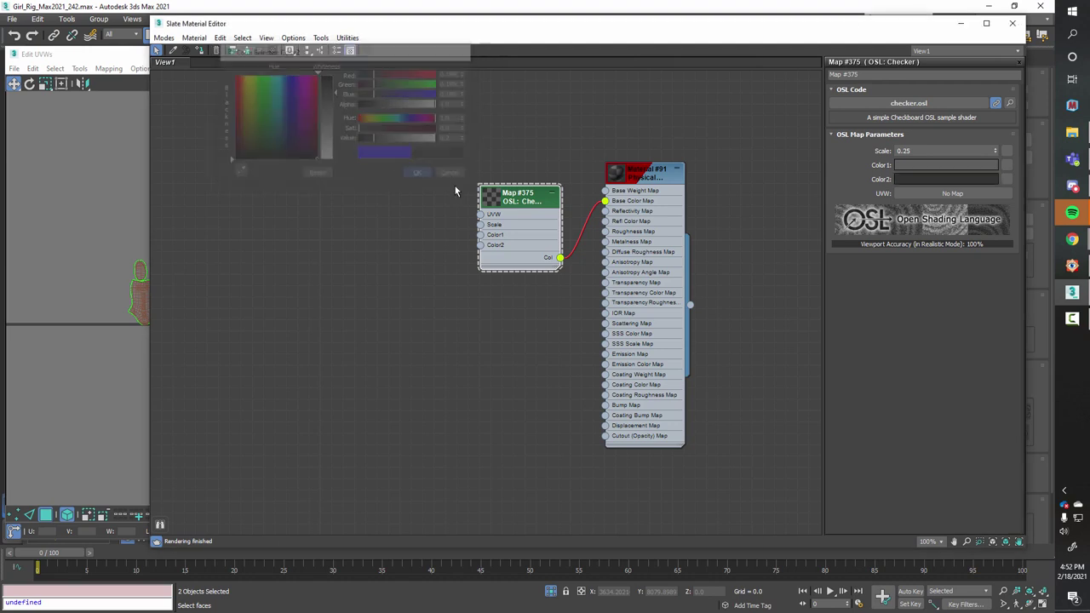
- Assign the checker Physical Material to the selected clothing and boots, and hide the material editor to view them
mouse_move(569, 28)
left_mouse_down()
mouse_move(750, 49)
mouse_move(563, 31)
left_mouse_up()
right_click(643, 175)
left_click(694, 190)
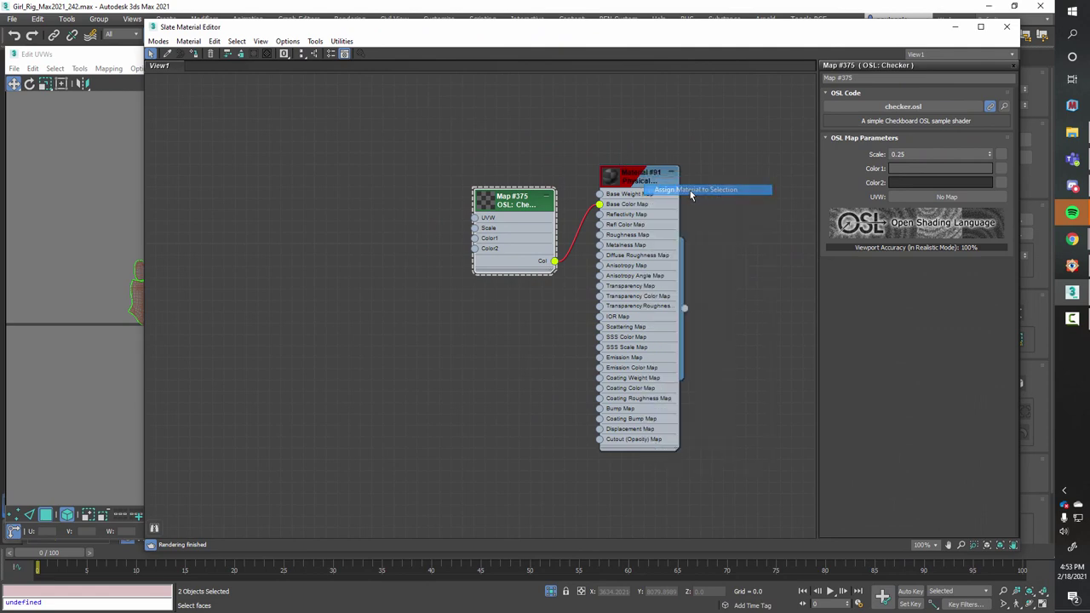
key("m")
middle_click_drag(608, 264, 631, 246, "alt")
- Reopen the material editor, add an OSL UVW Transform map, and connect it to the Checker map's UVW input
key("m")
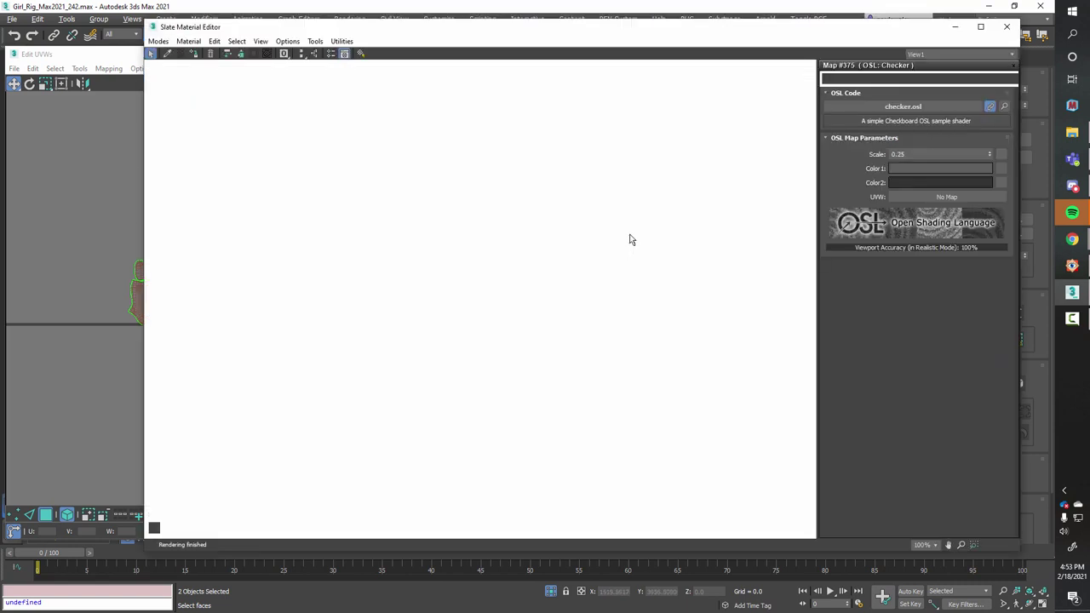
left_click_drag(517, 200, 528, 189)
right_click(328, 195)
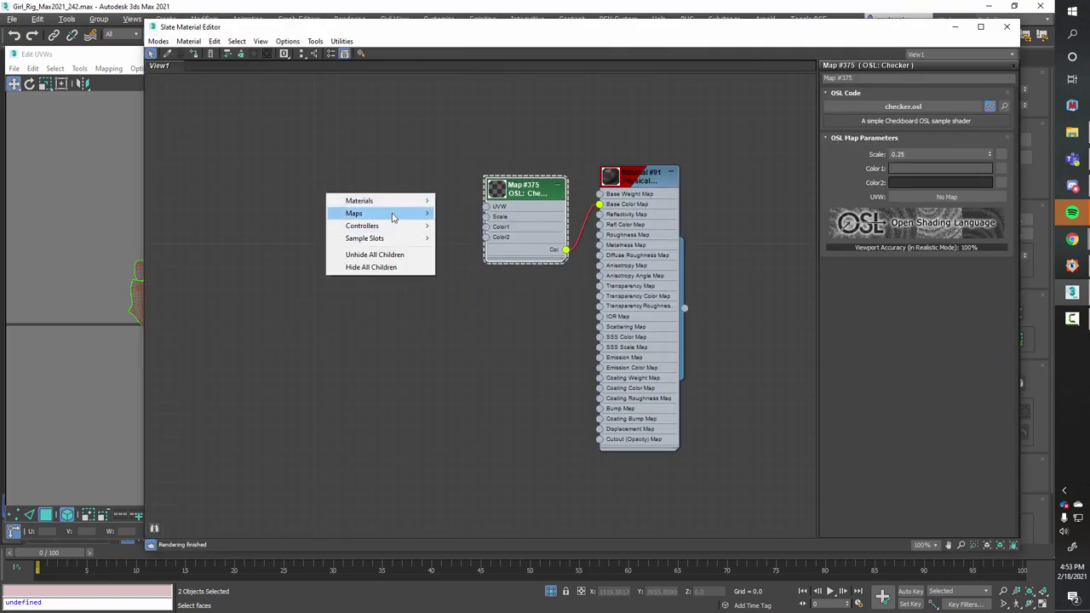
mouse_move(392, 218)
mouse_move(487, 216)
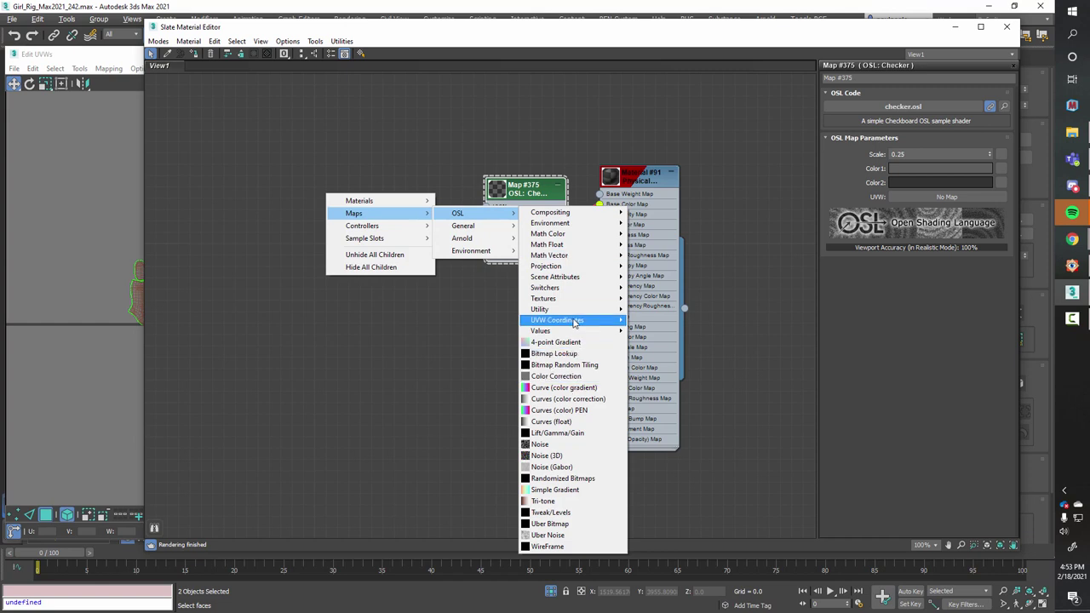
mouse_move(576, 324)
left_click(680, 389)
left_click_drag(376, 183, 379, 189)
left_click_drag(520, 213, 521, 212)
left_click(523, 211)
left_click(532, 194)
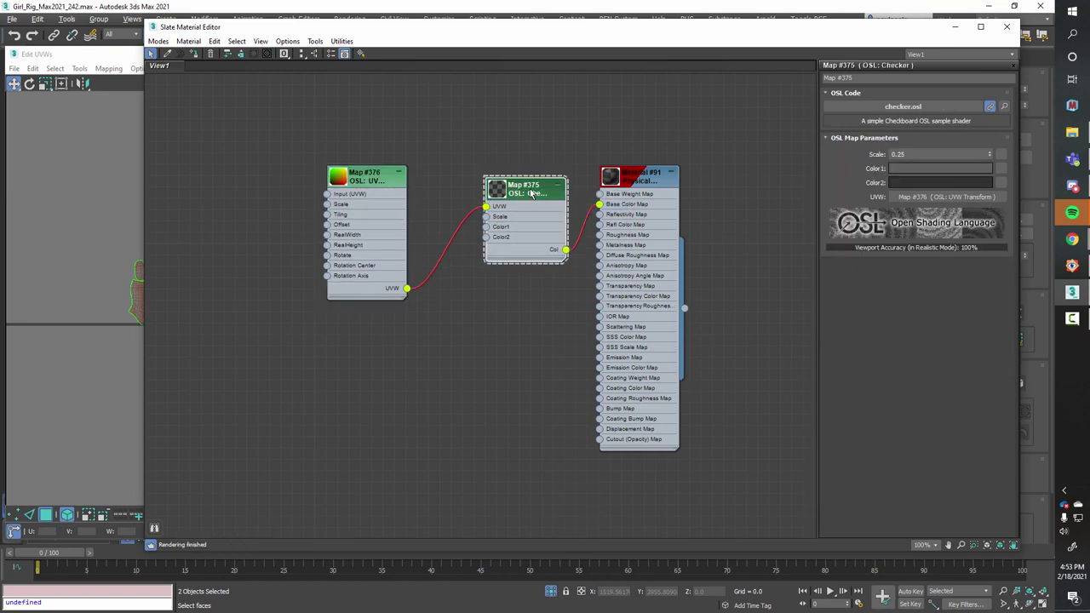
- Tidy the UVW Transform node's position and set its first two tiling values to 20
left_click_drag(383, 179, 406, 168)
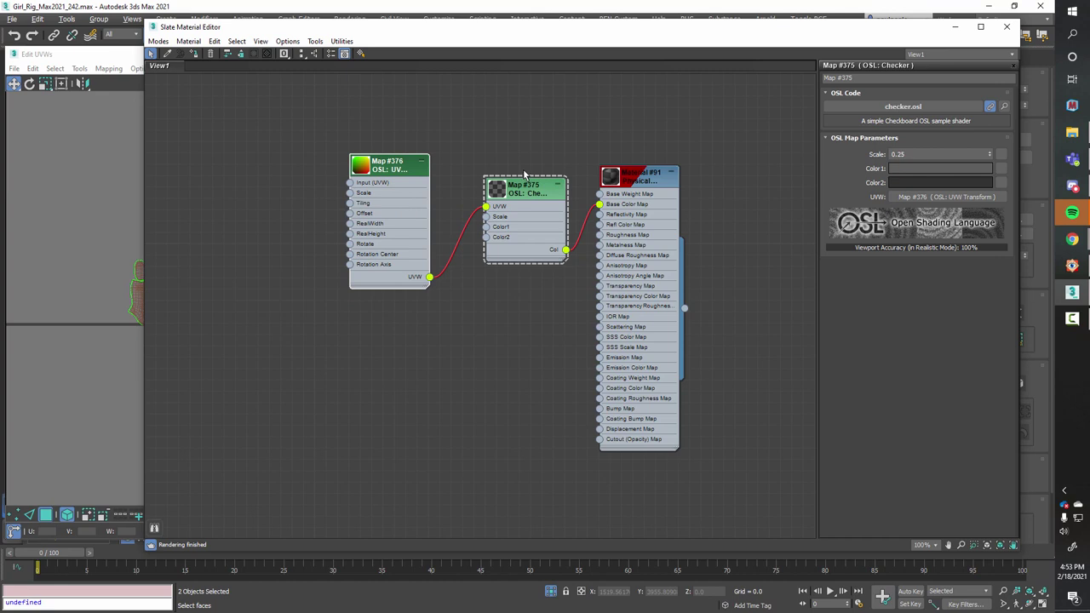
left_click_drag(428, 32, 902, 36)
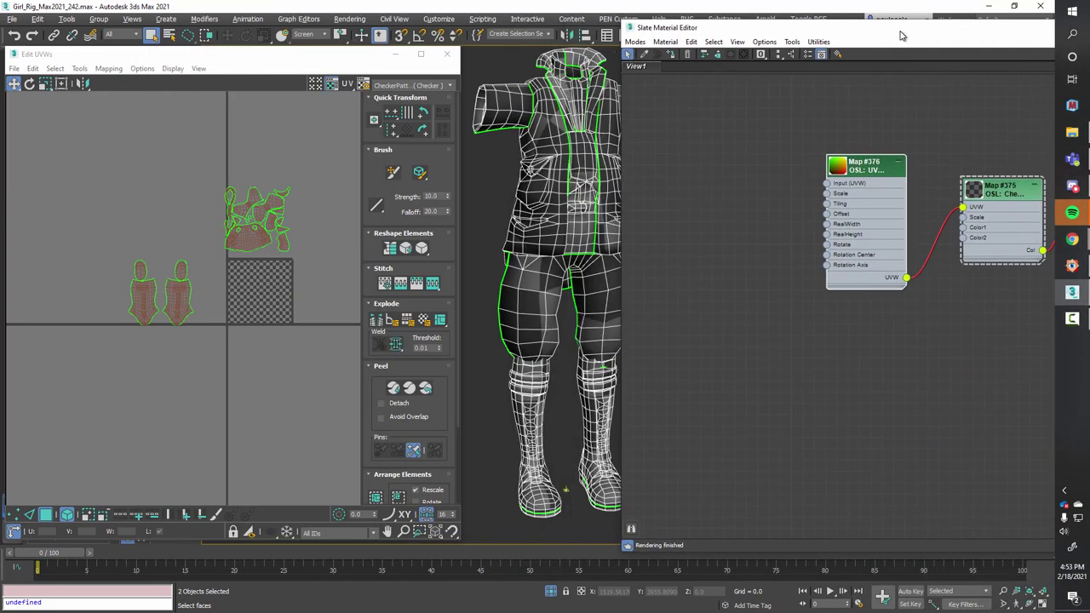
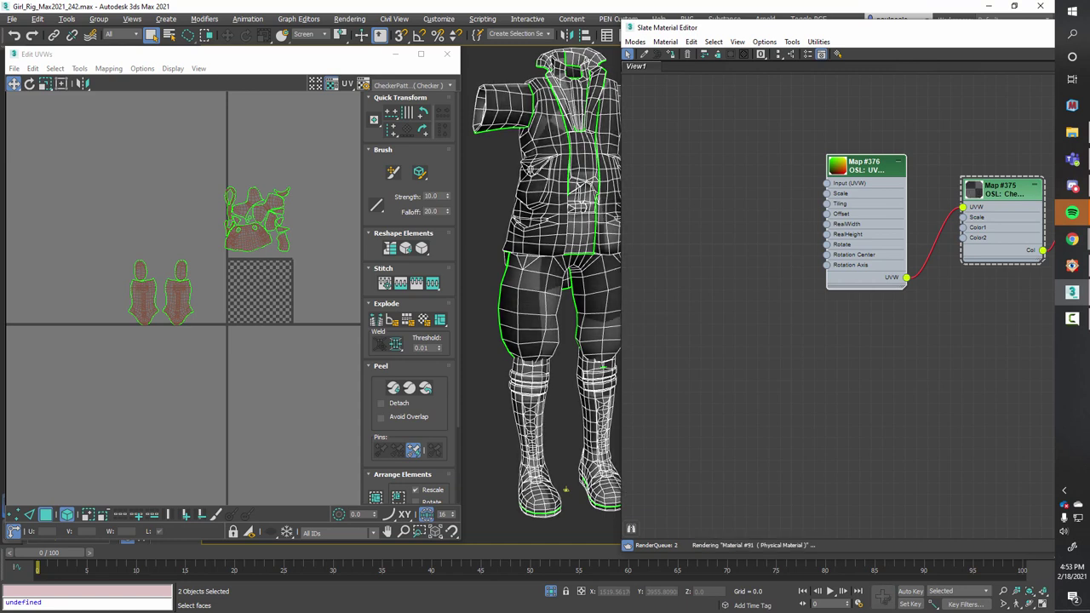
left_click(880, 173)
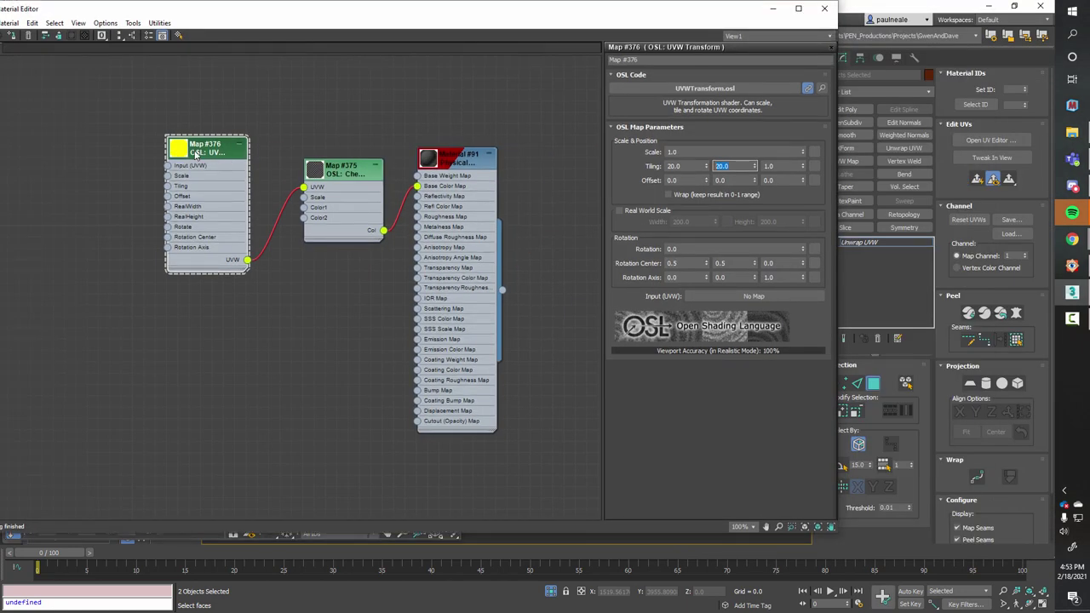
left_click_drag(200, 153, 209, 179)
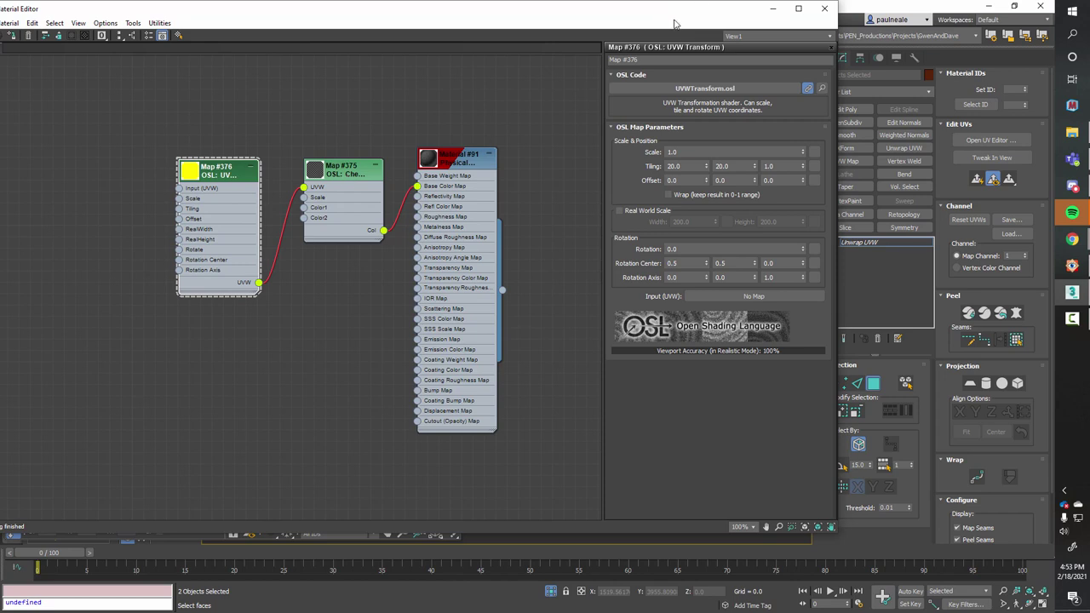
left_click_drag(685, 15, 763, 37)
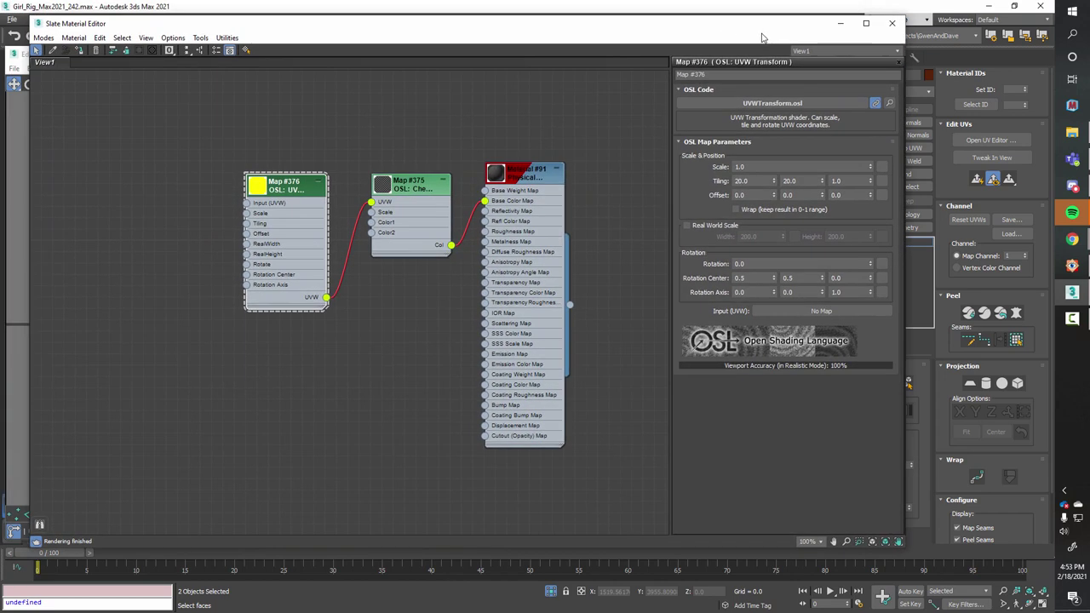
- Close the material editor and compare the checker size on the trouser leg with that on the boot
key("m")
middle_click_drag(654, 330, 589, 267, "alt")
scroll(547, 287, "up", 3)
scroll(589, 401, "up", 1)
middle_click_drag(590, 402, 593, 372)
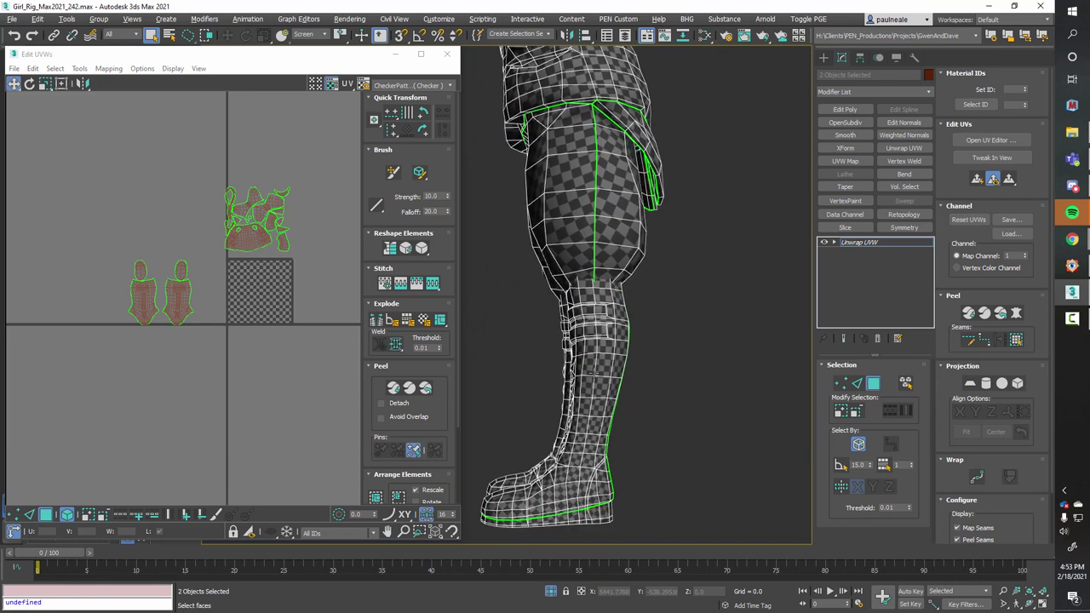
scroll(590, 332, "up", 3)
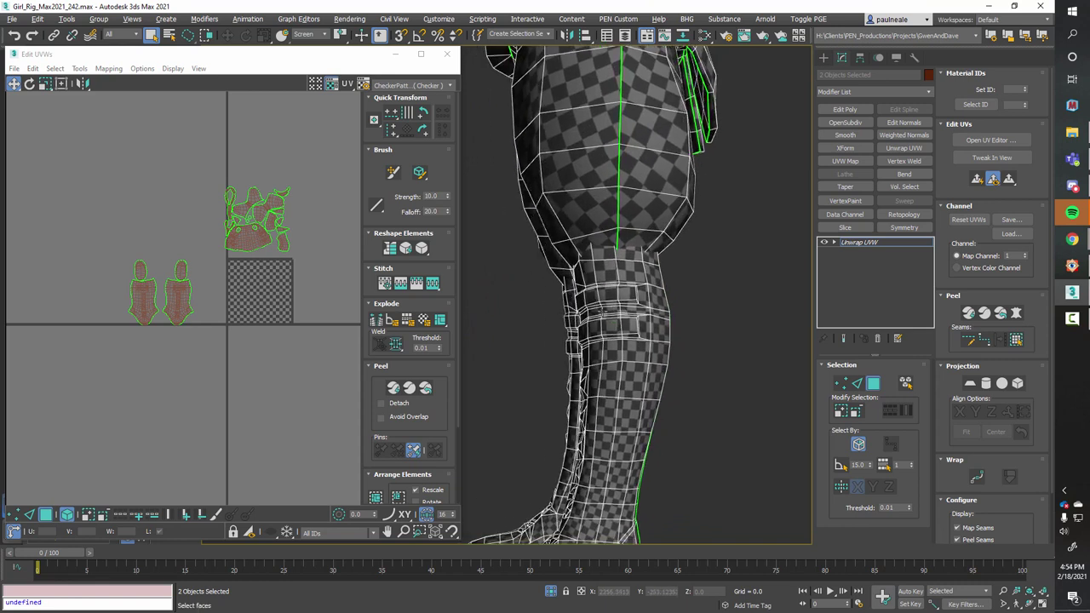
- Select only the two boot shells in the UV layout and scale them down to about half the UV tile's height
left_click_drag(112, 250, 204, 349)
left_click_drag(78, 166, 298, 344)
left_click_drag(368, 486, 369, 411)
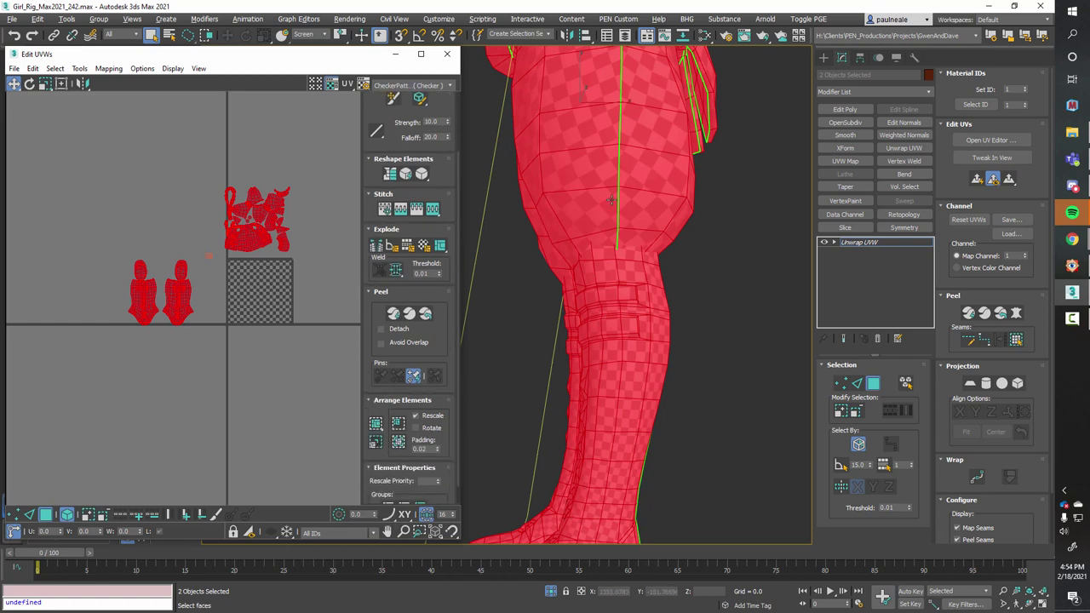
middle_click_drag(297, 328, 274, 331)
scroll(232, 276, "up", 2)
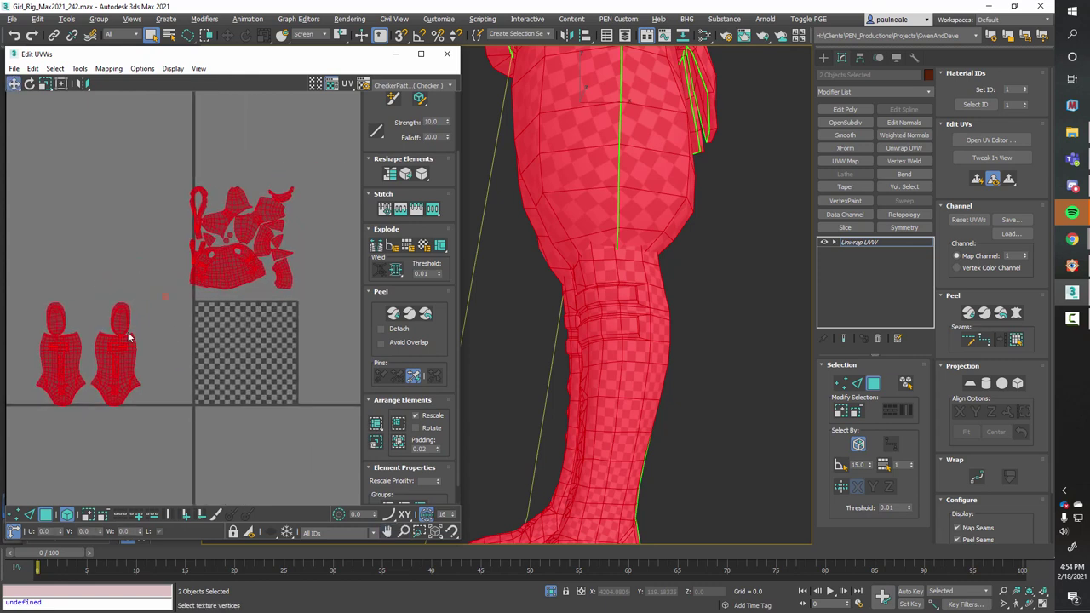
left_click_drag(47, 328, 170, 414)
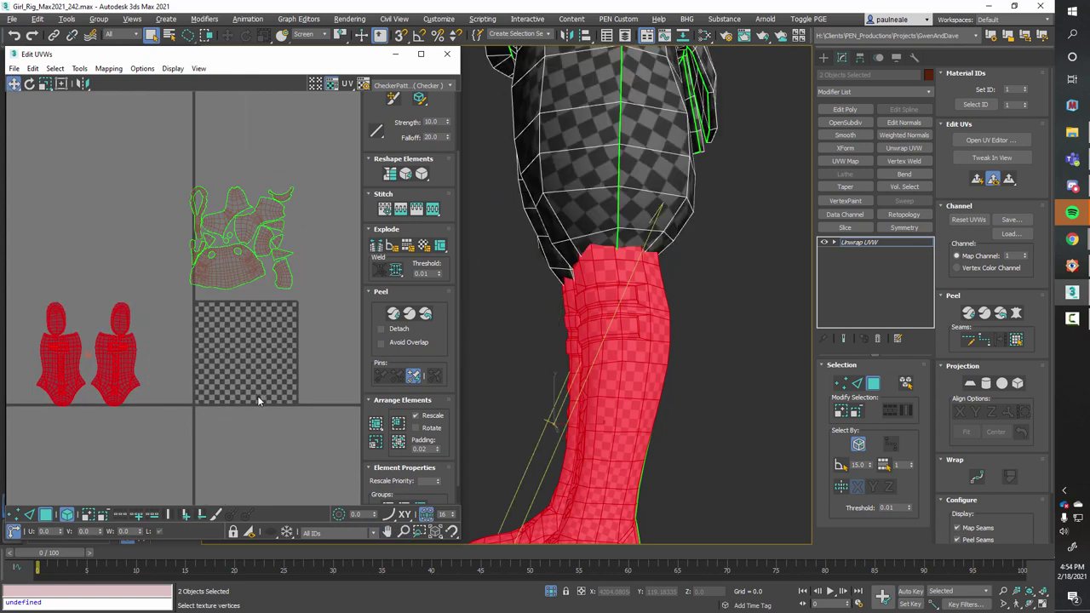
middle_click_drag(123, 373, 130, 362)
key("r")
left_click_drag(129, 346, 134, 399)
- Pack all clothing and boot shells Non-Convex with 0.001 padding, Normalize, Rotate and Fill Holes on, and Rescale Clusters off
scroll(216, 368, "down", 2)
left_click_drag(77, 213, 335, 414)
middle_click_drag(312, 395, 281, 328)
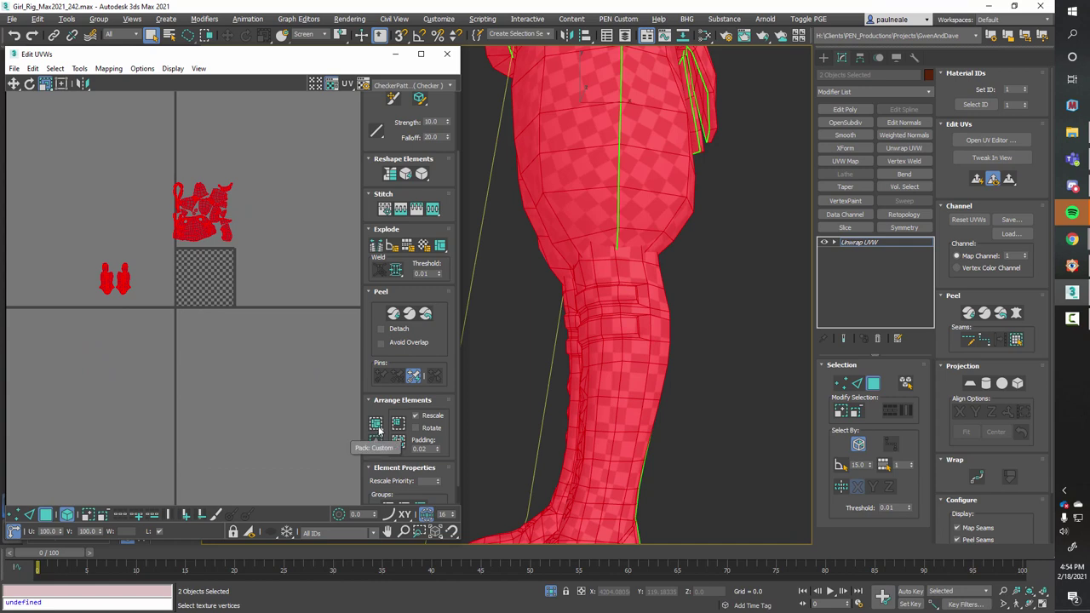
scroll(180, 245, "up", 4)
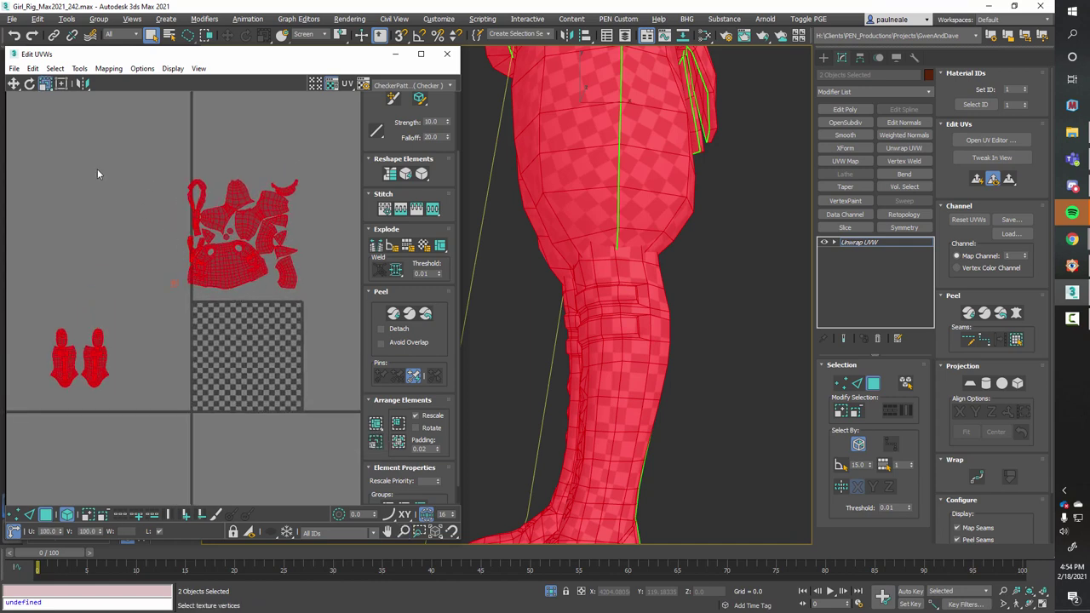
left_click(80, 68)
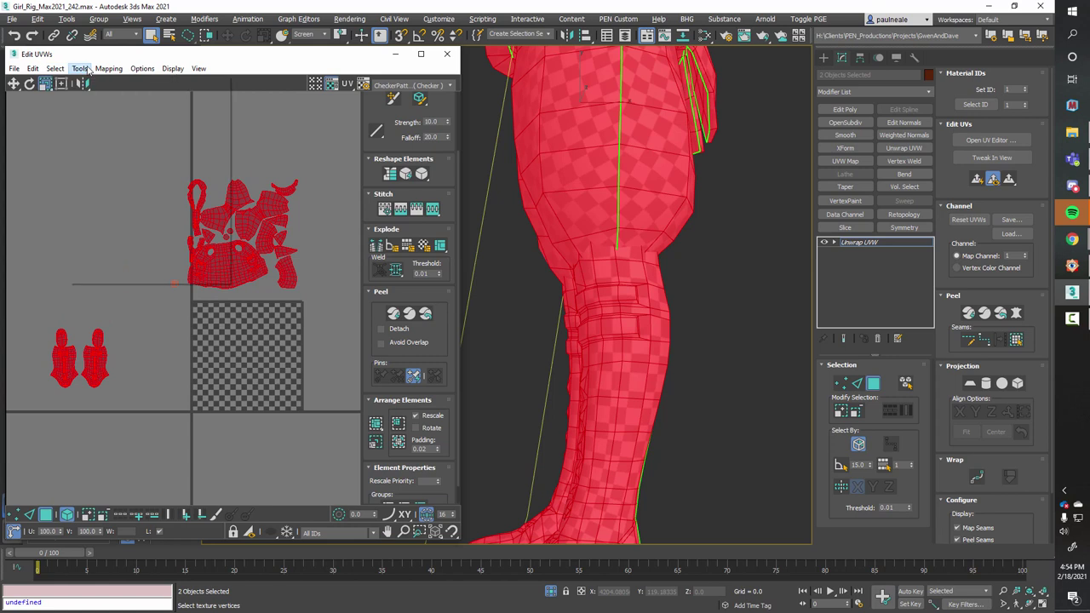
left_click(103, 214)
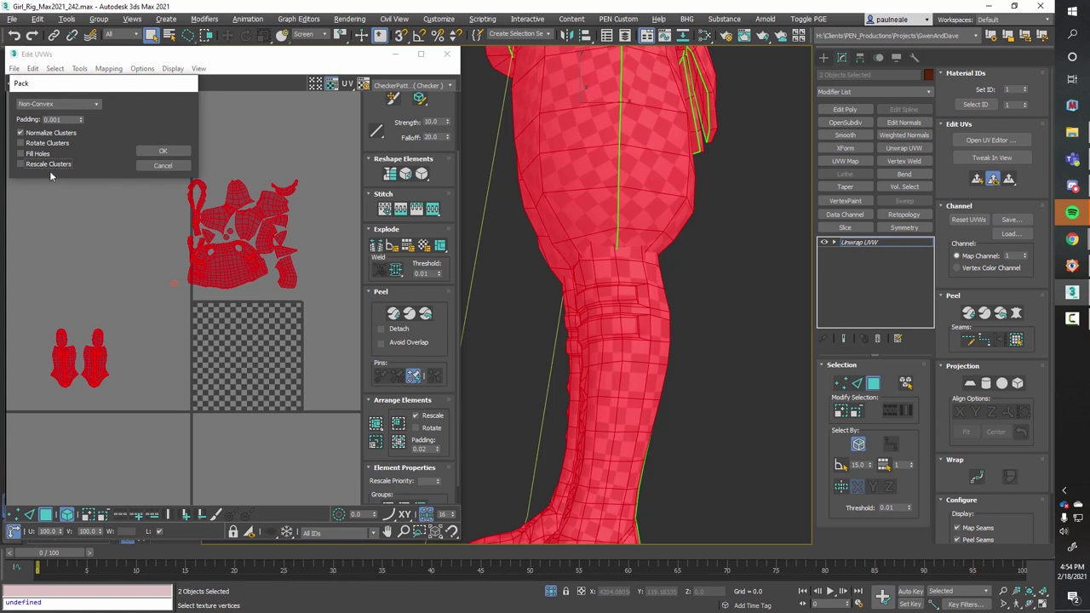
left_click(21, 143)
left_click(20, 153)
left_click(162, 151)
- Examine the packed layout and move all shells together to just above the UV tile
middle_click_drag(279, 382, 234, 339)
middle_click_drag(234, 339, 259, 271, "ctrl+alt")
mouse_move(258, 272)
middle_mouse_down()
mouse_move(267, 280)
mouse_move(307, 263)
mouse_move(266, 276)
middle_mouse_up()
middle_click_drag(265, 276, 282, 295)
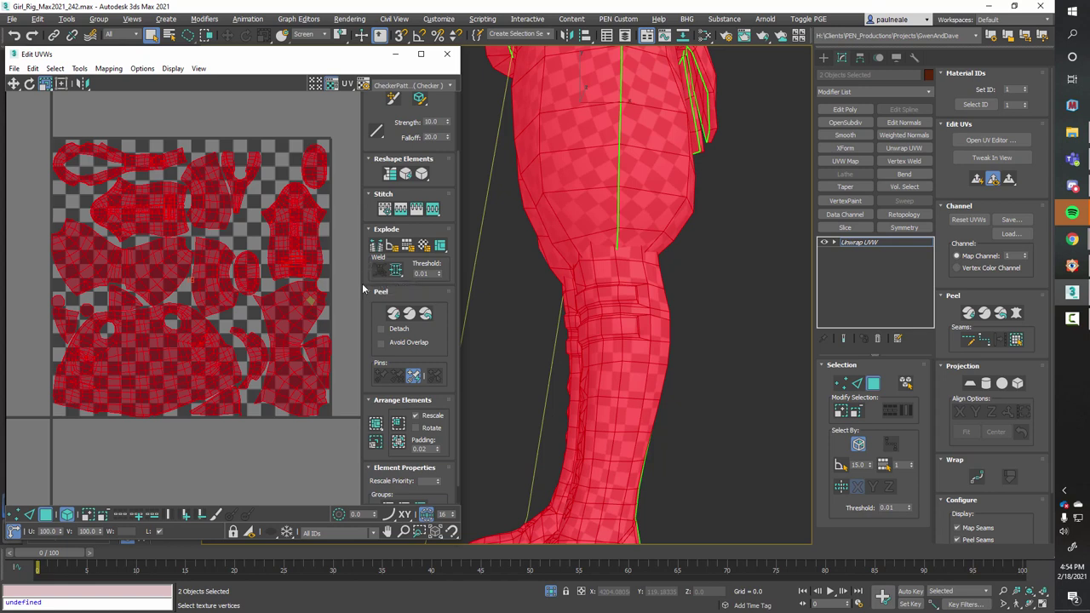
scroll(329, 325, "down", 4)
middle_click_drag(319, 326, 282, 306)
middle_click_drag(327, 267, 175, 360)
scroll(302, 324, "down", 1)
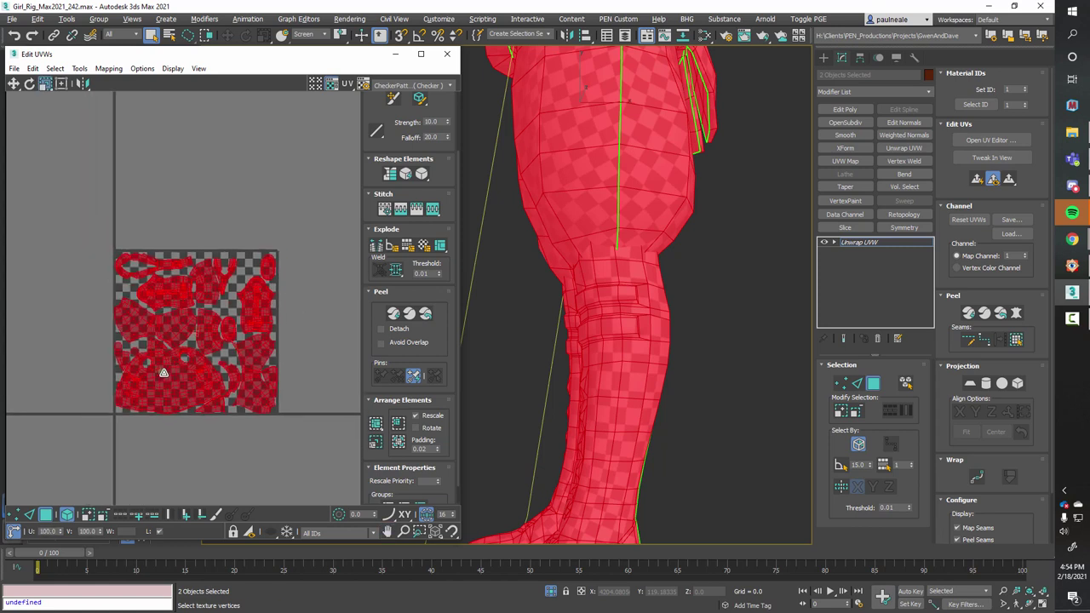
key("w")
left_click_drag(175, 375, 178, 205)
- Move the large shell with two holes back into the UV tile and rotate it level along the tile's upper edge
left_click(169, 223)
left_click(199, 292)
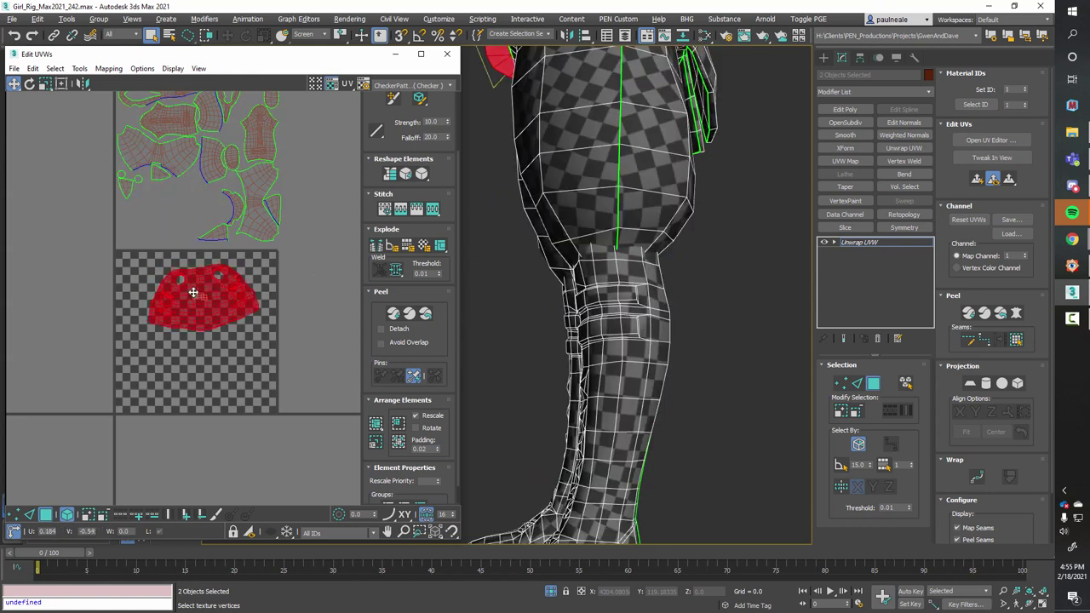
scroll(195, 292, "down", 3)
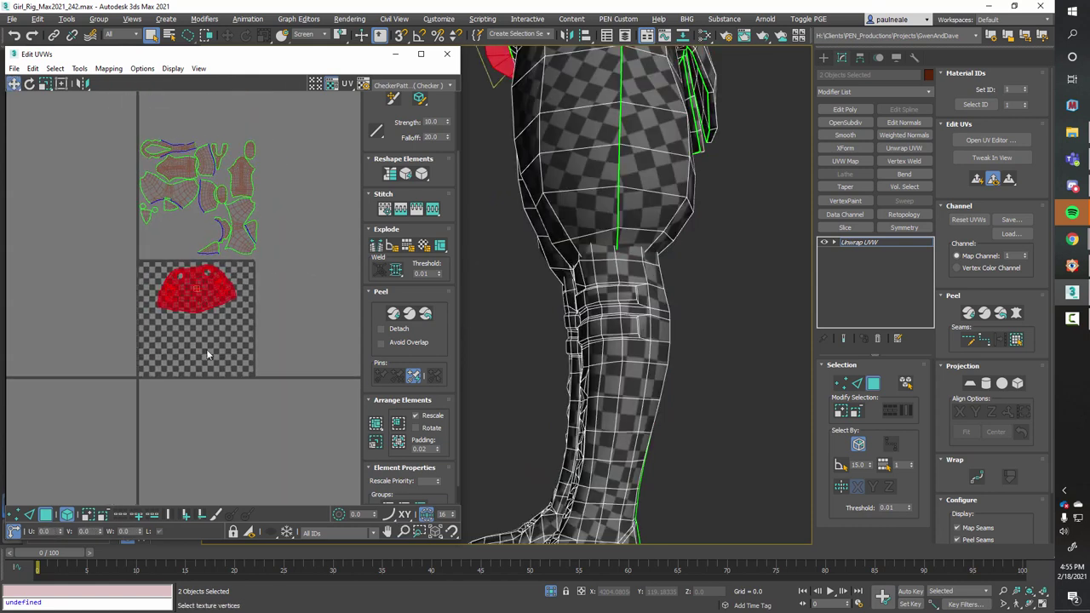
scroll(207, 355, "up", 4)
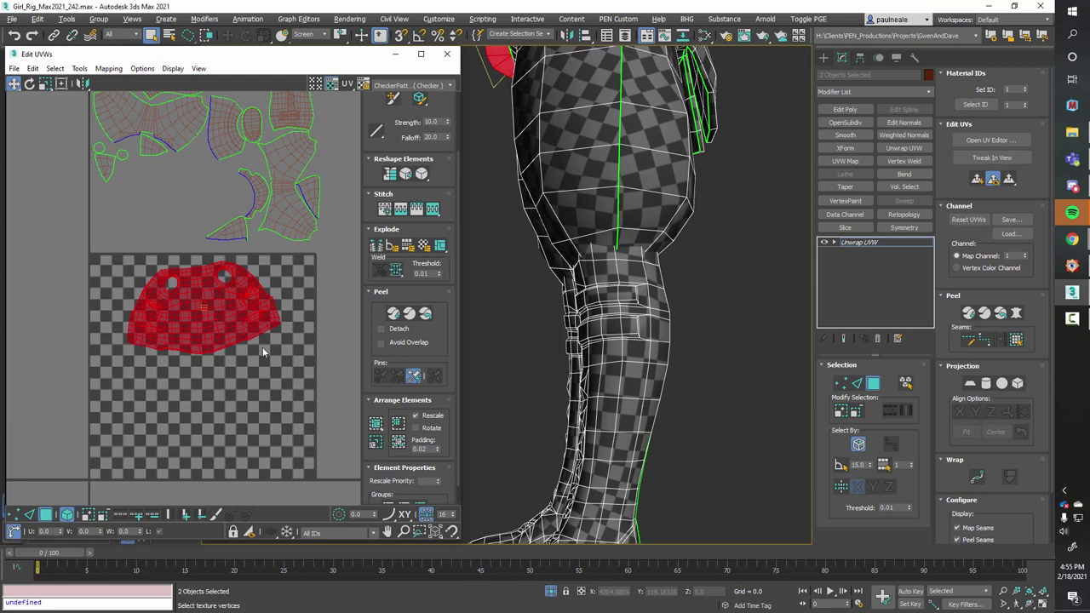
key("e")
left_click_drag(253, 317, 220, 322)
key("w")
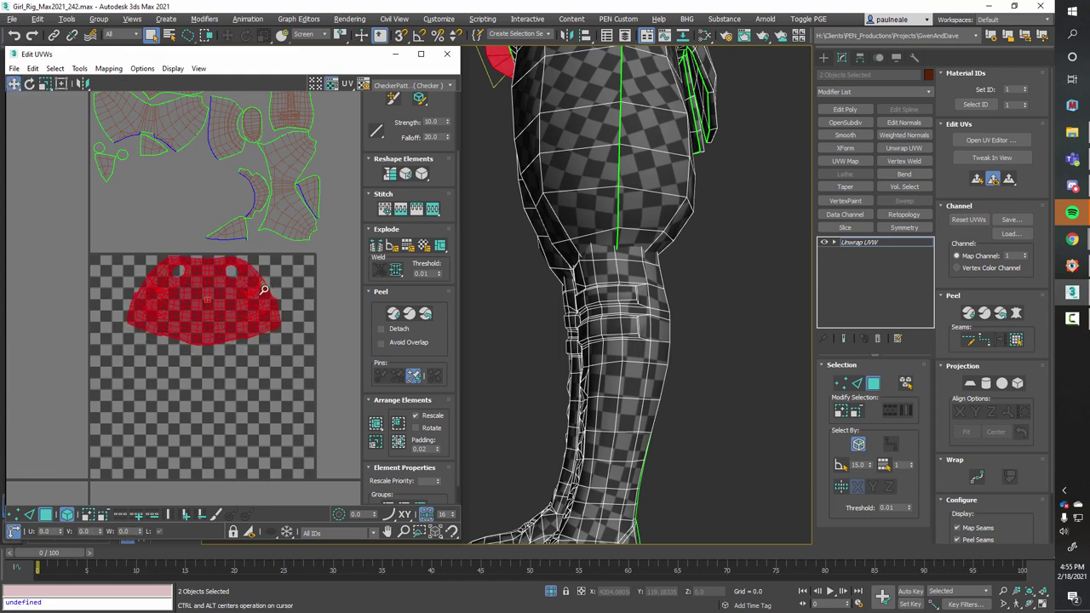
- Move the rear trouser-leg shell down into the UV tile's lower right corner
scroll(265, 290, "down", 3)
scroll(267, 246, "up", 1)
middle_click_drag(267, 246, 293, 283)
scroll(289, 315, "down", 3)
left_click_drag(275, 266, 266, 399)
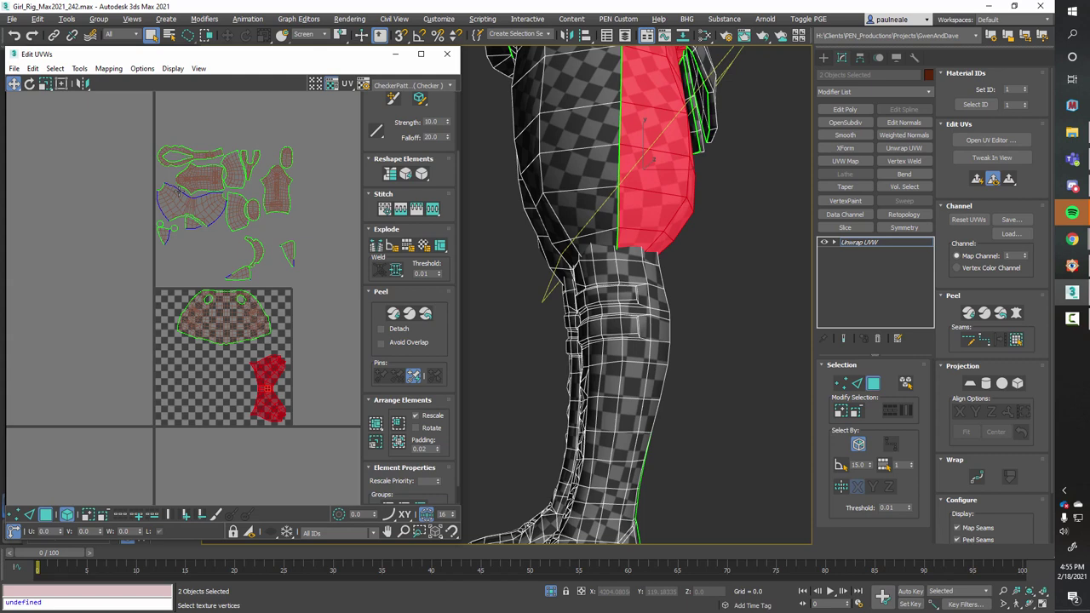
- Move the front trouser-leg shell into the UV tile's lower left corner and rotate it upright
left_click(179, 191)
left_click_drag(185, 207, 202, 394)
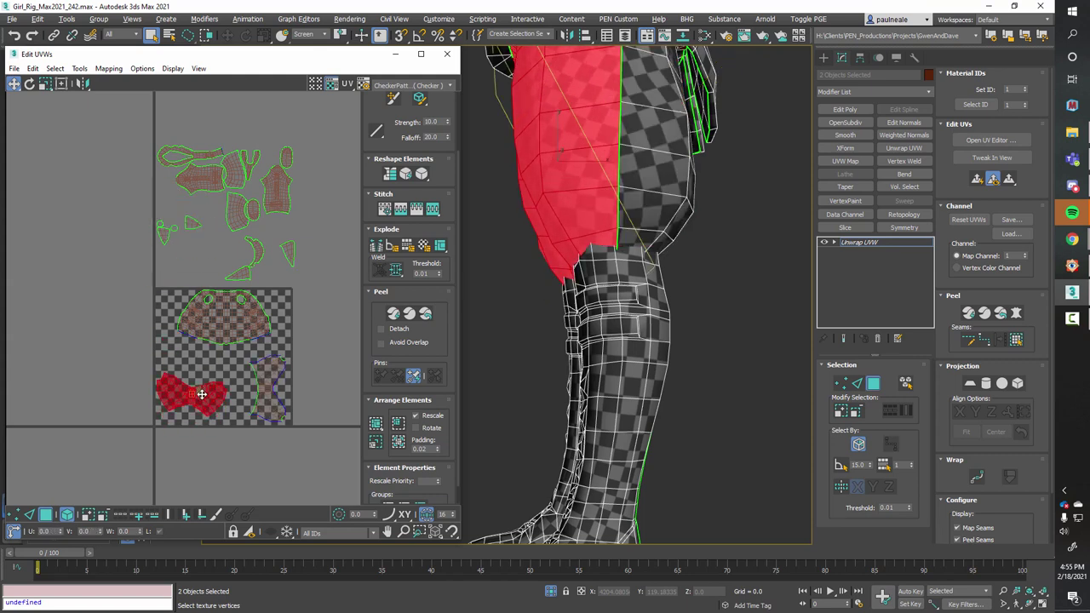
scroll(202, 395, "up", 2)
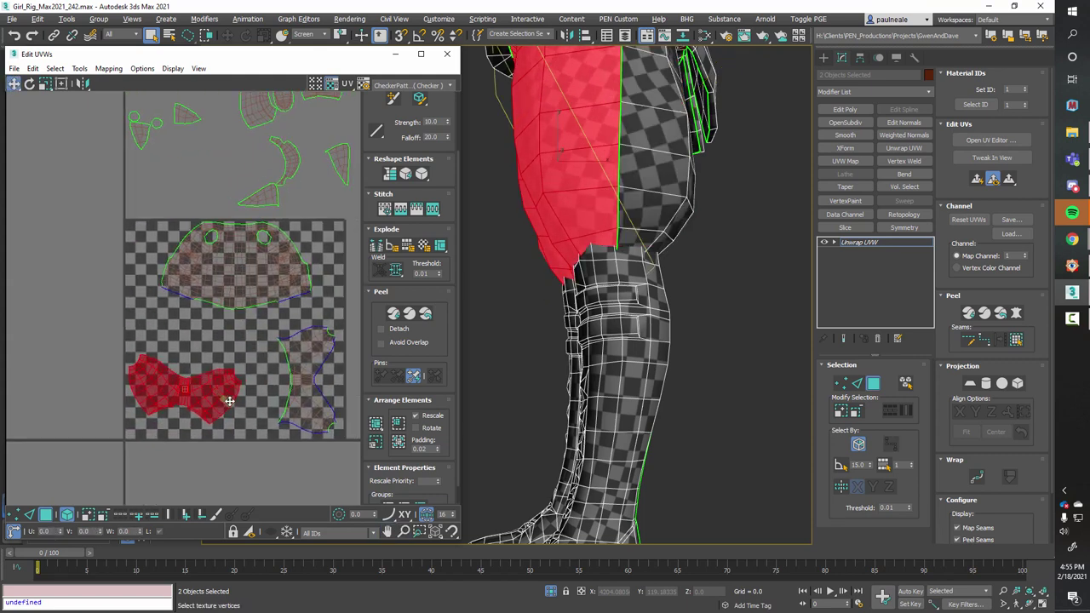
key("e")
left_click_drag(214, 394, 165, 389)
key("w")
key("e")
left_click_drag(172, 345, 168, 343)
key("w")
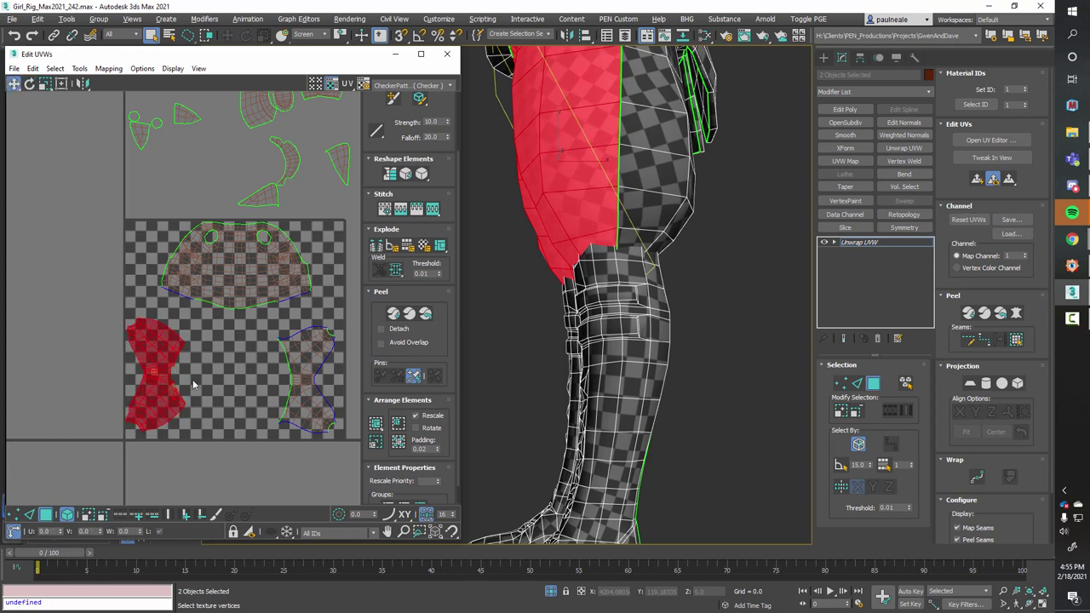
- Nudge the front trouser-leg shell down and the rear trouser-leg shell outward, snug into the UV tile's lower corners
middle_click_drag(246, 378, 240, 361)
scroll(239, 362, "down", 1)
left_click_drag(161, 382, 161, 389)
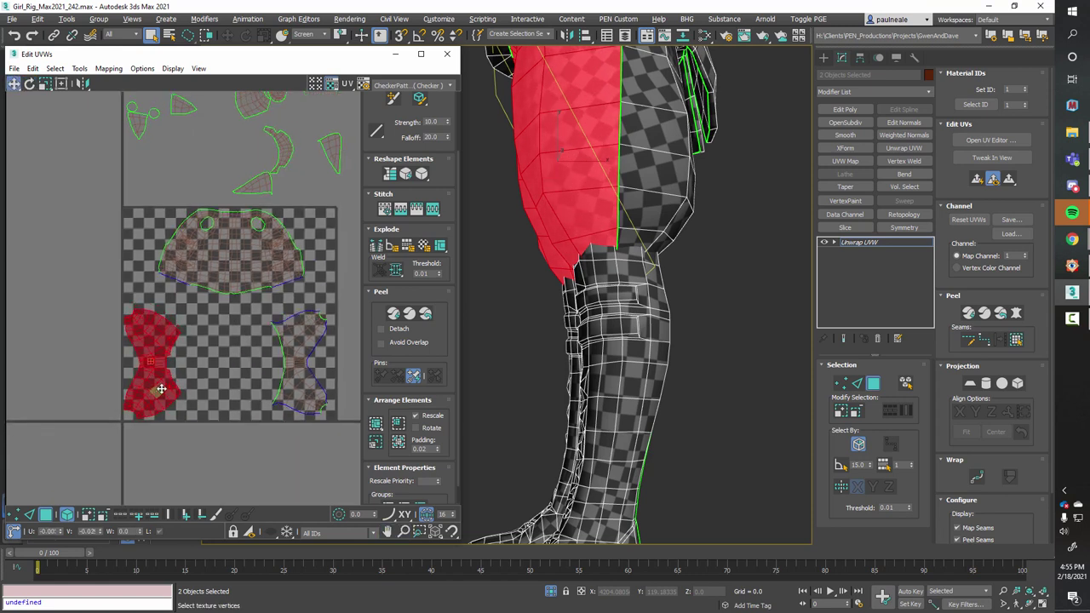
scroll(161, 389, "up", 1)
left_click(284, 379)
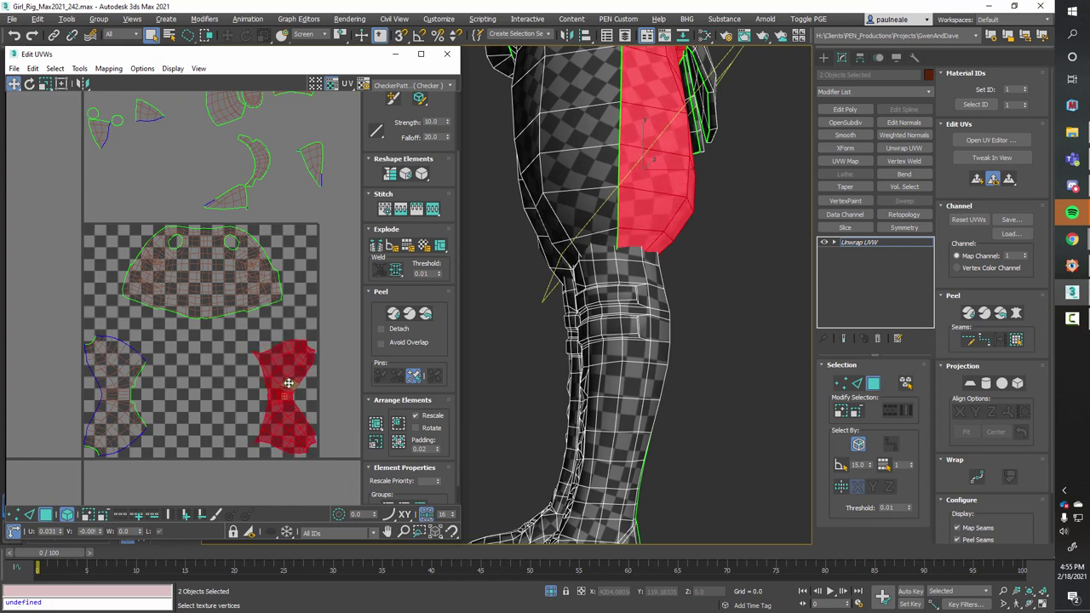
scroll(288, 383, "down", 3)
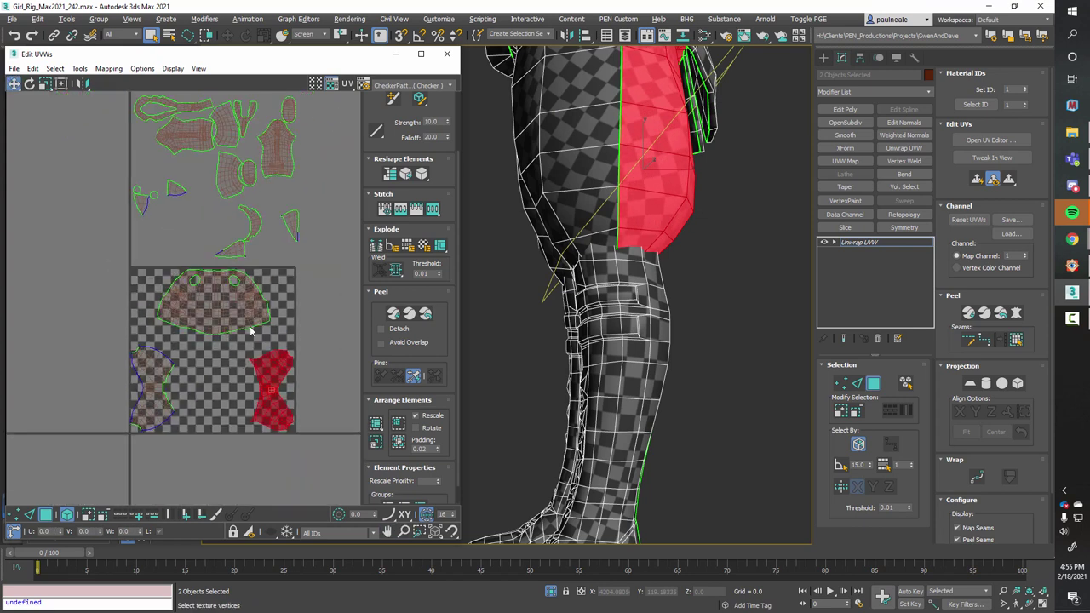
- Move the horizontal boot shell down beside the front trouser-leg shell and rotate it upright
left_click_drag(193, 136, 194, 404)
key("e")
key("w")
- Rotate the other boot shell toe-down and move it into the UV tile beside the rear trouser-leg shell
left_click(280, 150)
key("e")
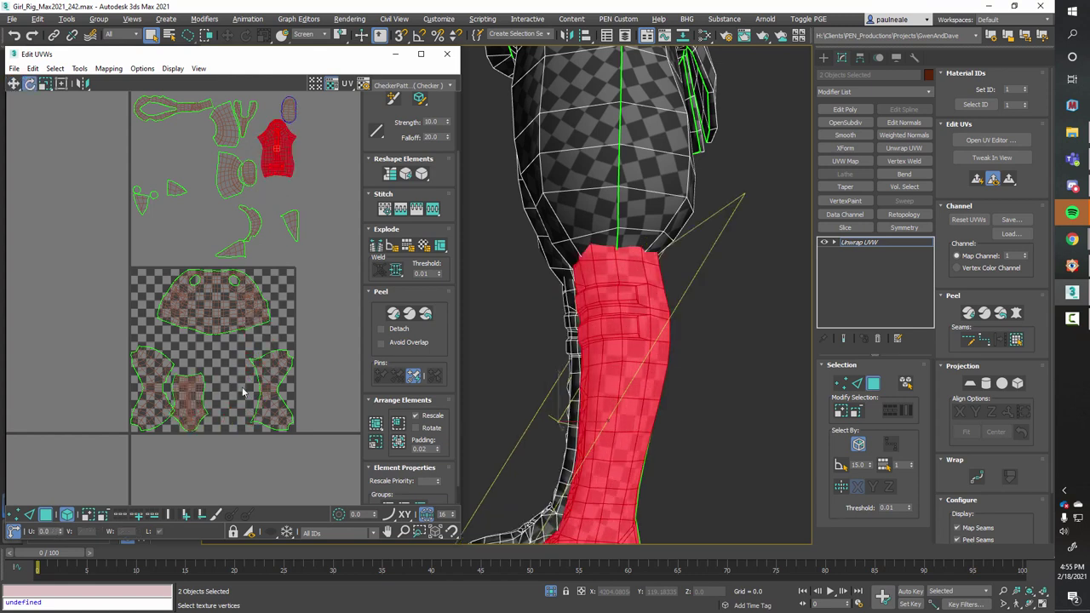
left_click_drag(276, 133, 249, 387)
key("w")
middle_click_drag(305, 248, 311, 284)
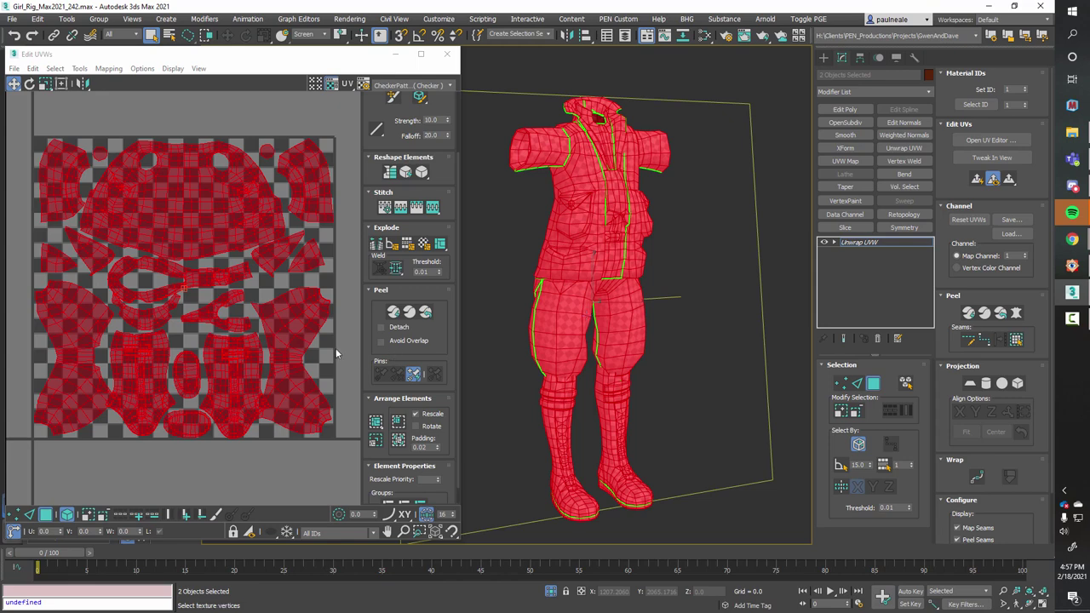
- Examine which part of the model each trouser, boot, sole, sleeve and small round shell covers in the finished layout
left_click(300, 374)
middle_click_drag(569, 344, 517, 363, "alt")
left_click(244, 408)
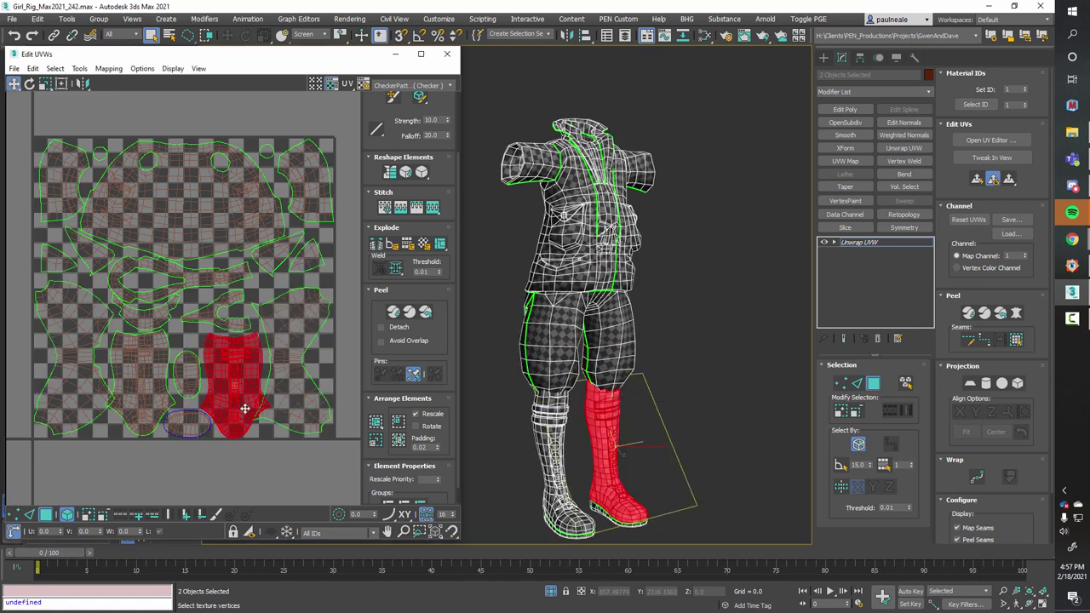
middle_click_drag(545, 423, 582, 423, "alt")
left_click(141, 409)
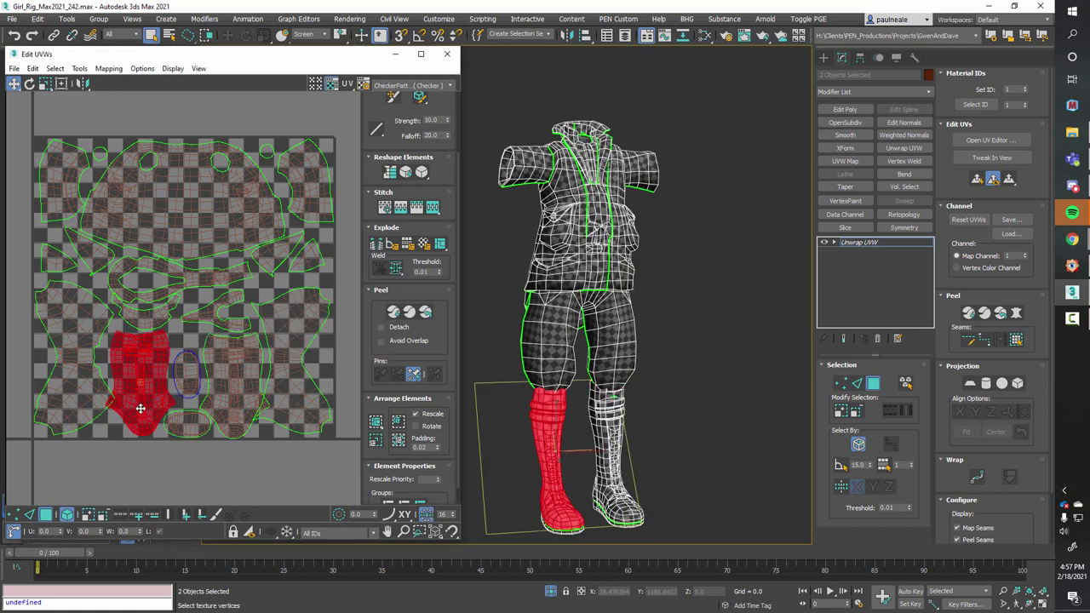
left_click(184, 424)
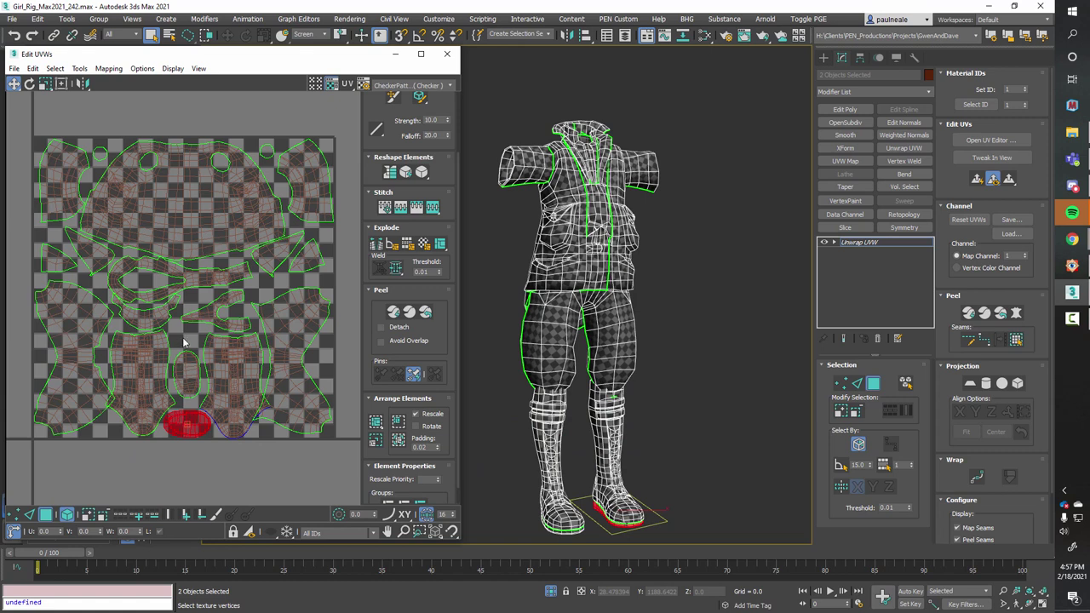
left_click(186, 362)
middle_click_drag(269, 356, 272, 363)
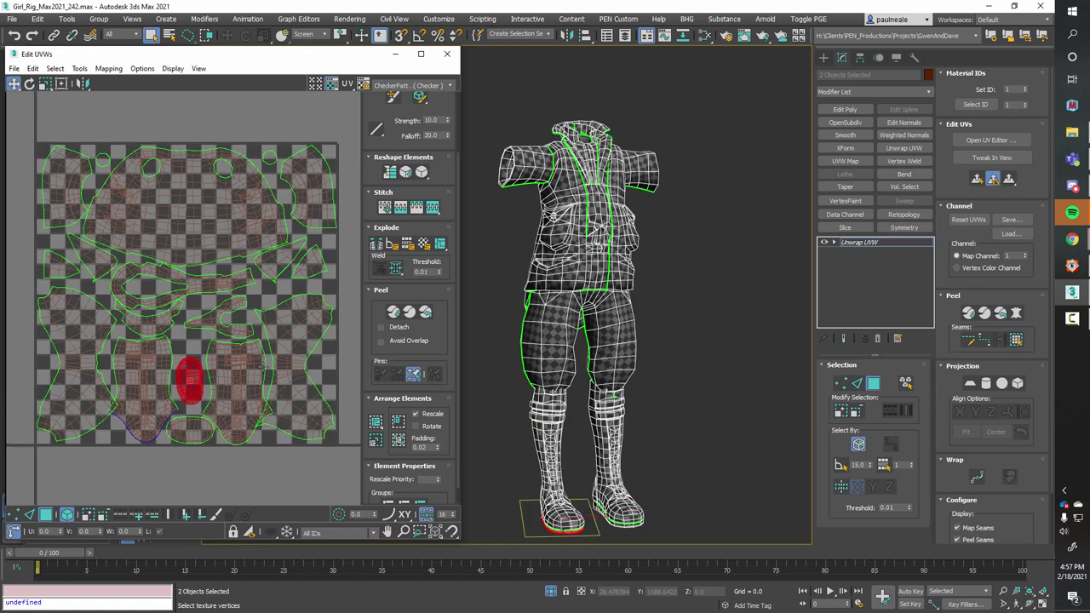
left_click(77, 166)
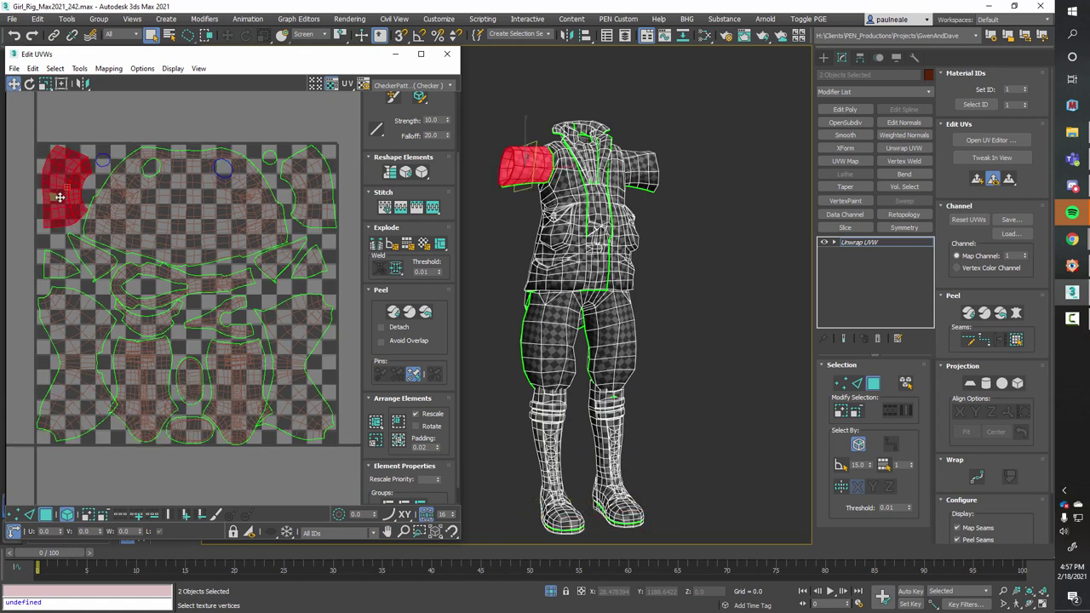
left_click(103, 161)
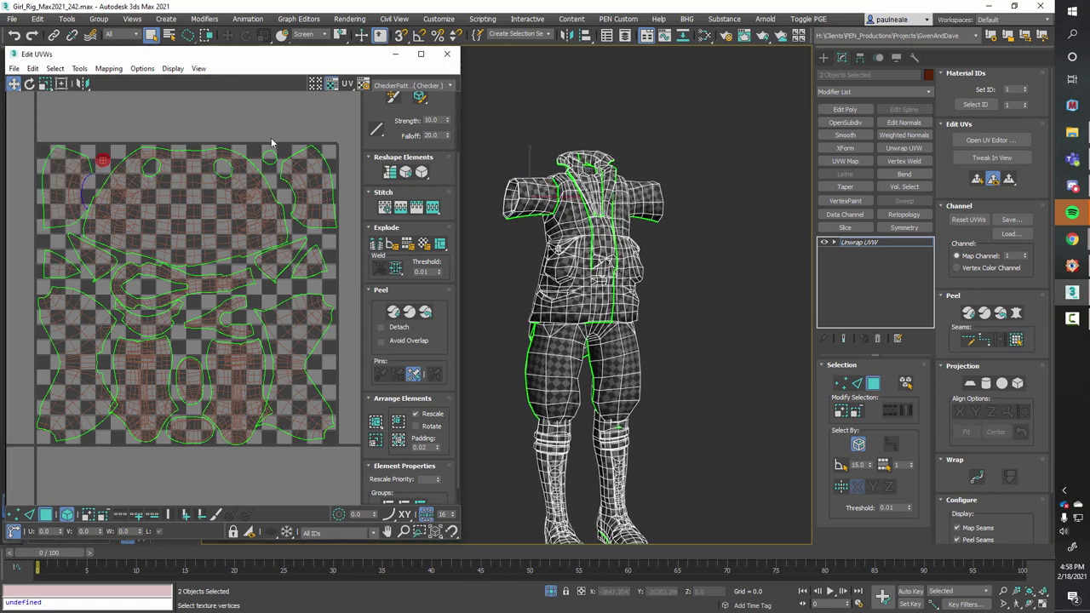
left_click(313, 171)
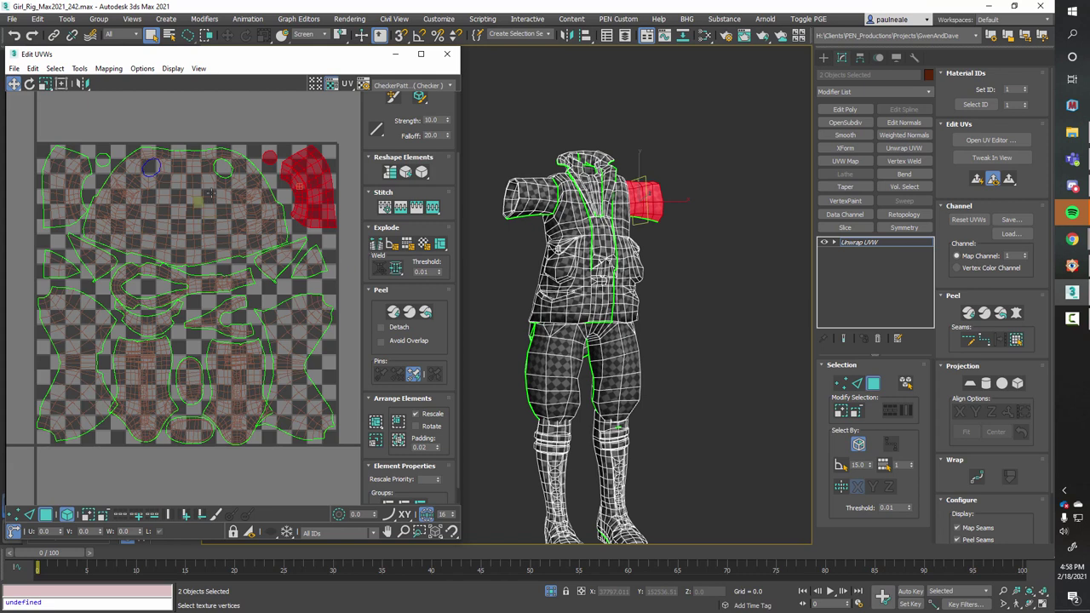
- Try Peel mode on the jacket body shell alone and inspect its pinned vertices
left_click(208, 220)
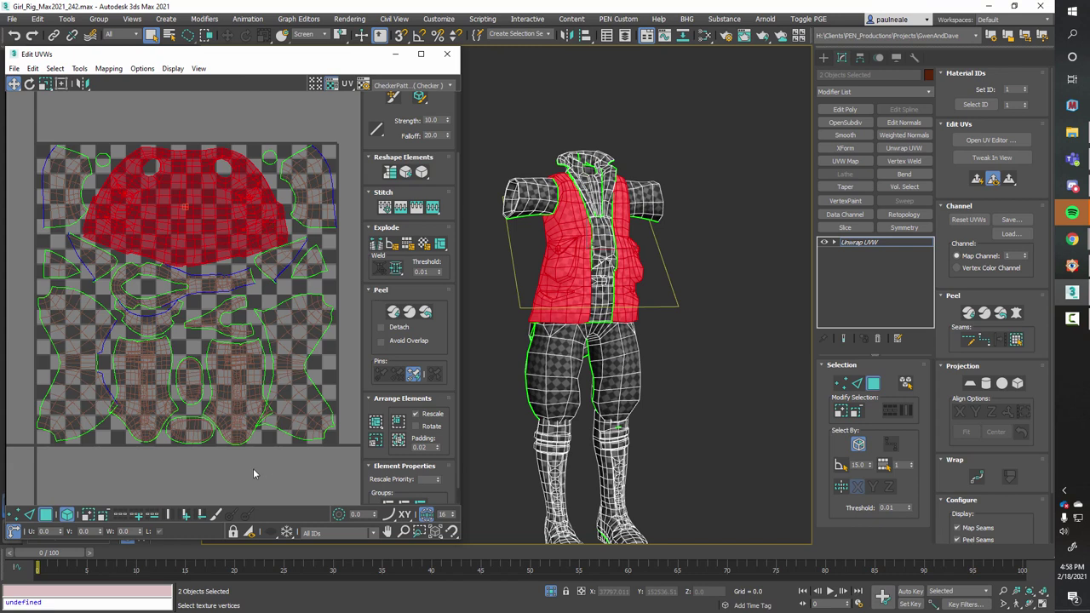
middle_click_drag(255, 432, 244, 406)
scroll(259, 409, "up", 3)
scroll(244, 406, "down", 5)
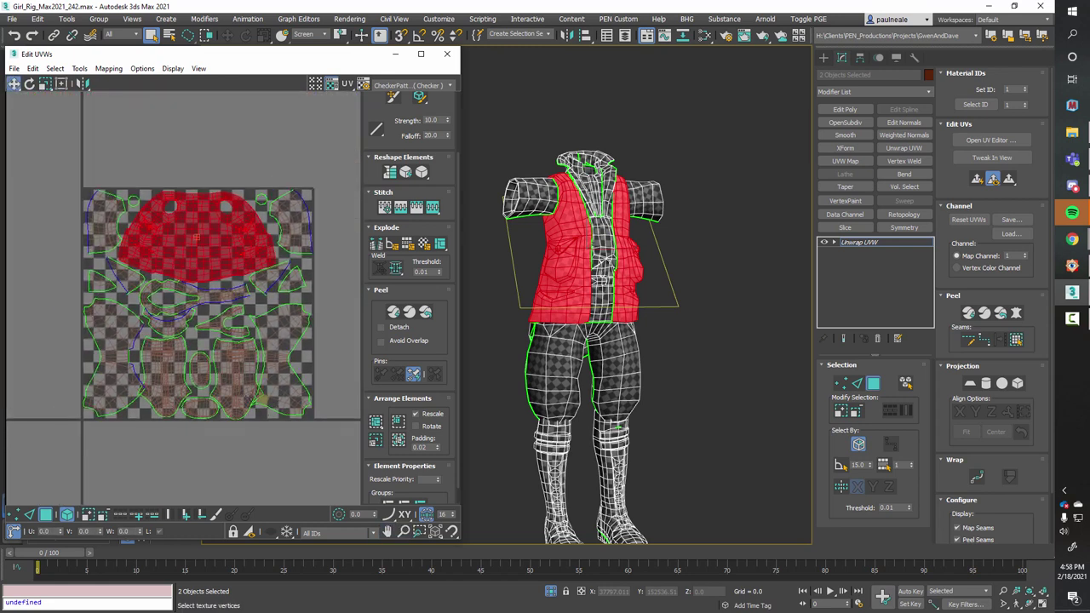
scroll(247, 407, "up", 2)
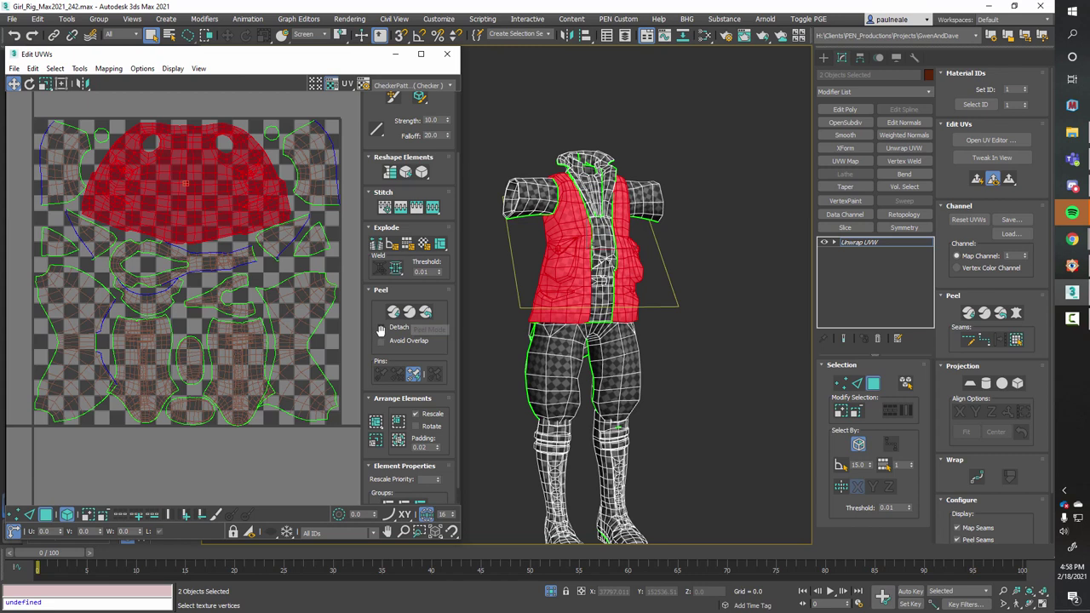
left_click(409, 313)
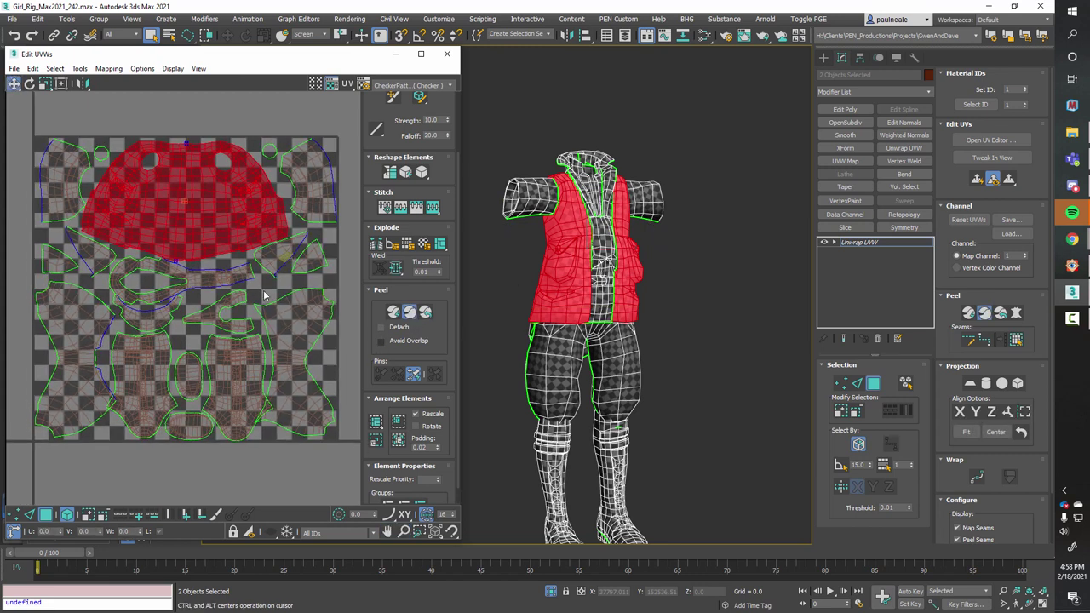
left_click(13, 515)
middle_click_drag(237, 439, 240, 454)
scroll(215, 271, "up", 3)
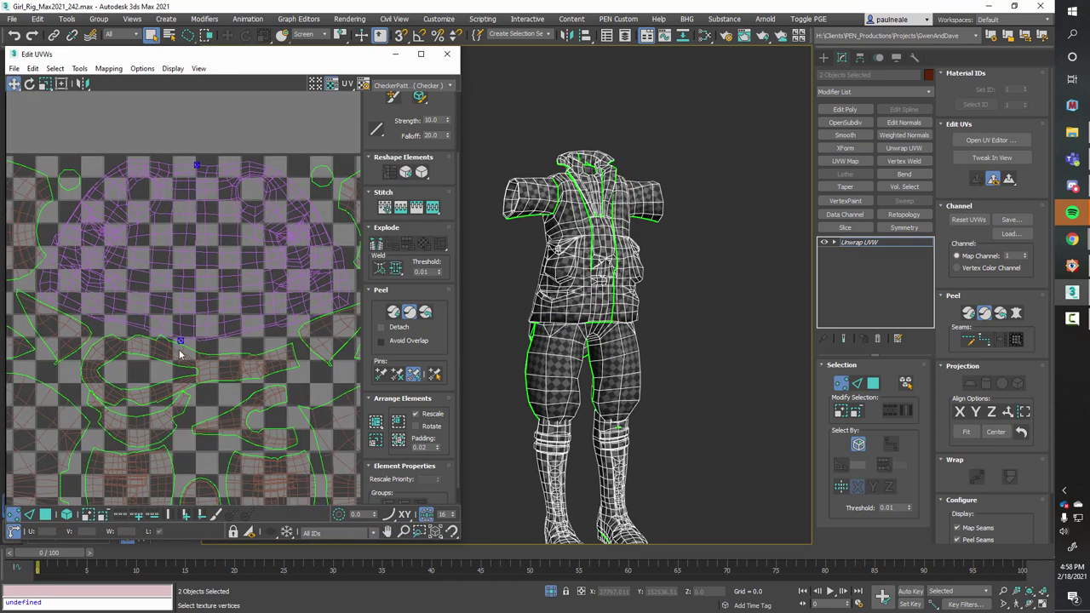
scroll(279, 386, "down", 4)
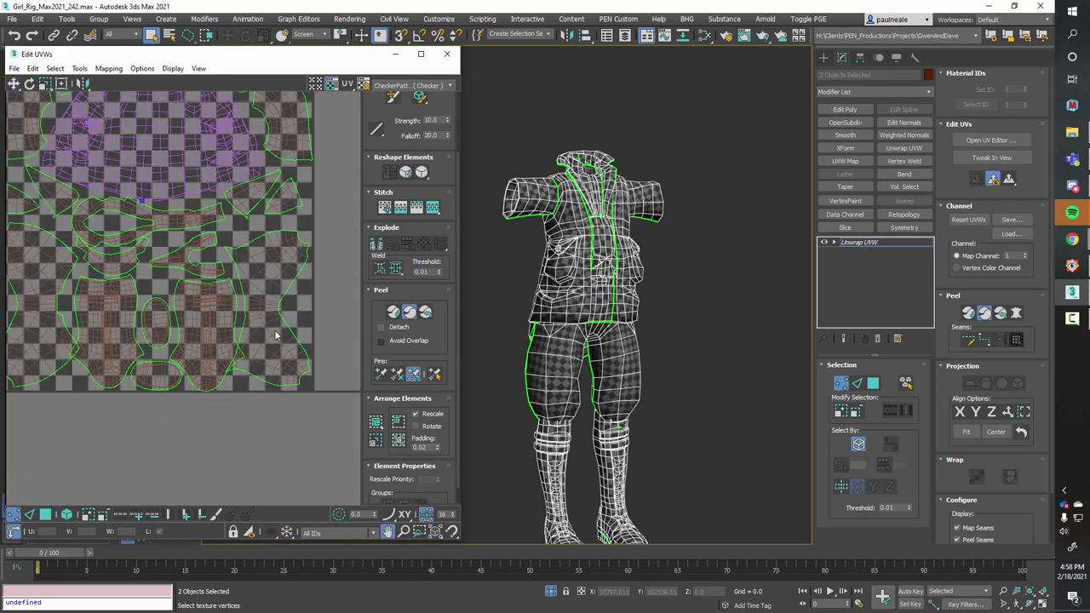
scroll(290, 328, "down", 2)
middle_click_drag(307, 334, 307, 357)
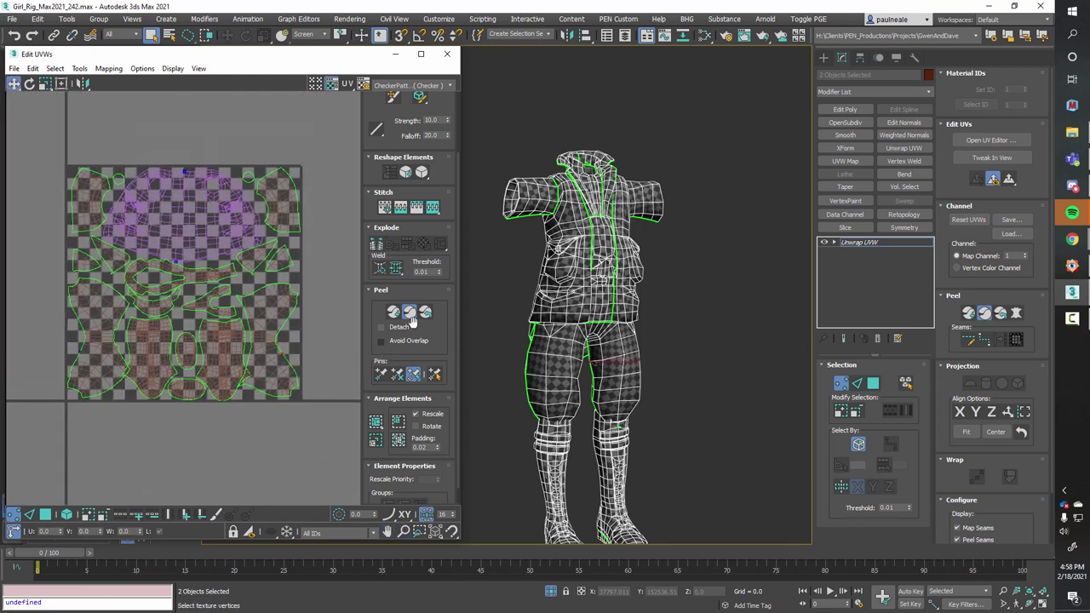
- Select all shells in the UV tile, start Peel mode on them and switch to editing single vertices
left_click(53, 143)
left_click_drag(131, 271, 354, 432)
left_click(67, 515)
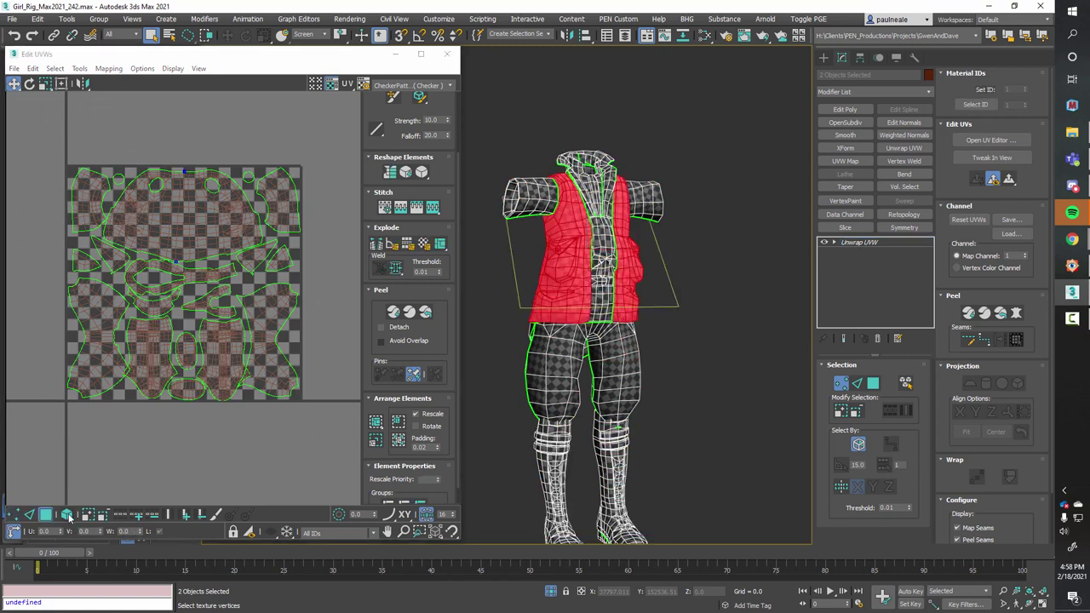
left_click_drag(34, 125, 344, 447)
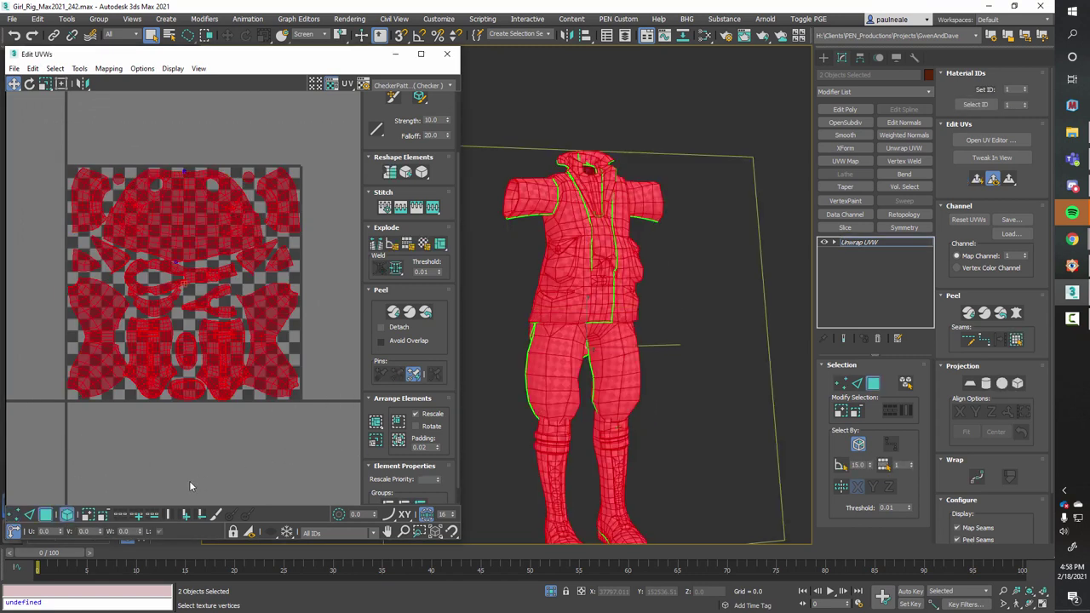
left_click(409, 312)
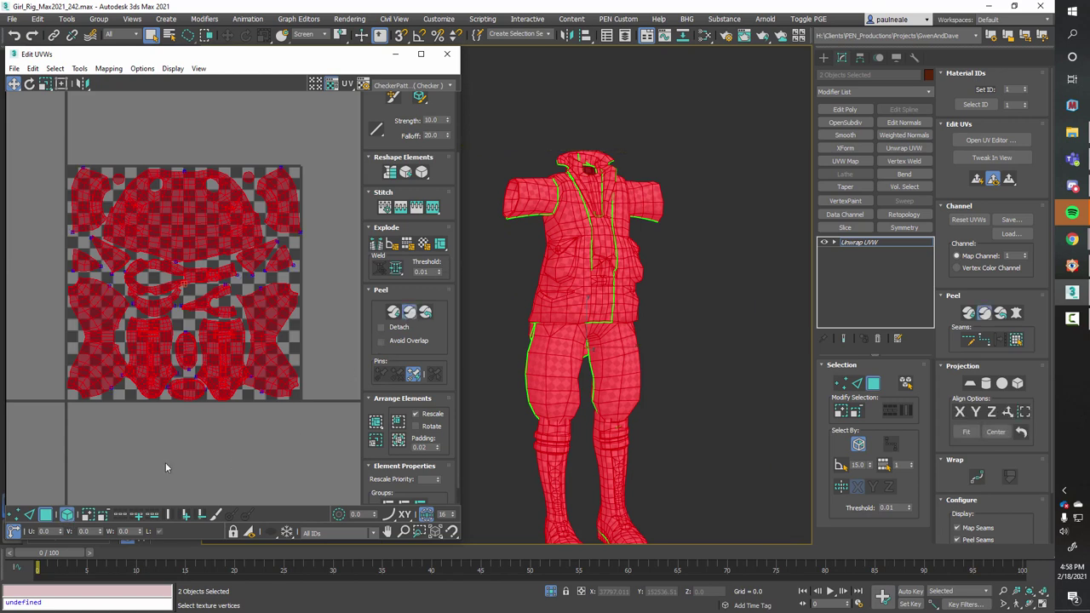
left_click(68, 517)
left_click(13, 516)
- Examine the pinned vertices across the shells, especially around the lower right trouser-leg shell, and the automatic pinning option
middle_click_drag(157, 451, 174, 393, "ctrl+alt")
middle_click_drag(343, 351, 281, 367)
middle_click_drag(298, 368, 328, 329, "ctrl+alt")
middle_click_drag(264, 392, 166, 412, "ctrl+alt")
scroll(265, 366, "up", 4)
middle_click_drag(253, 232, 242, 312)
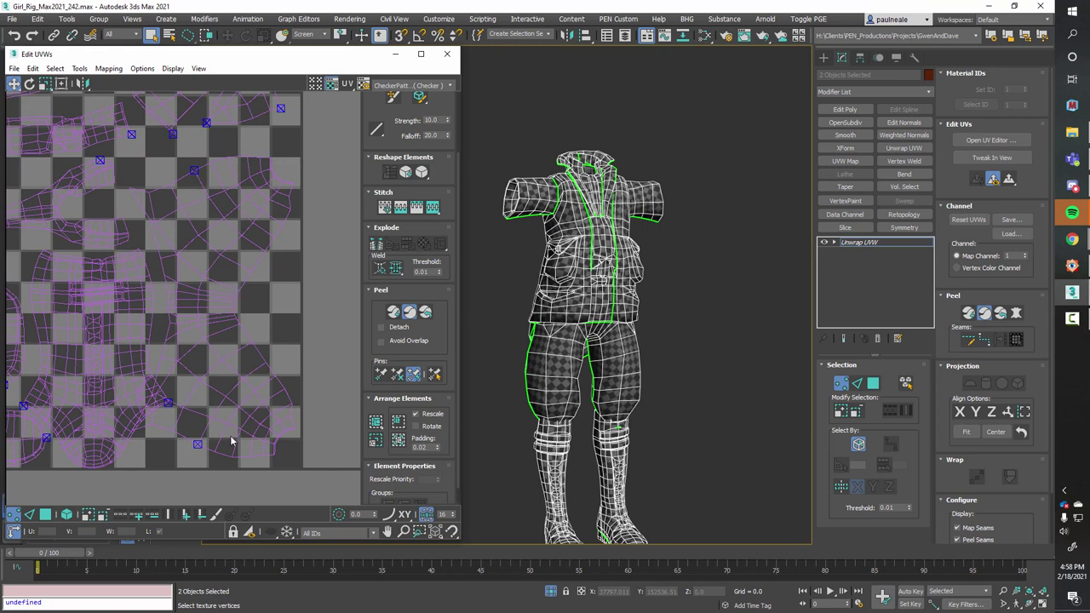
scroll(267, 372, "down", 3)
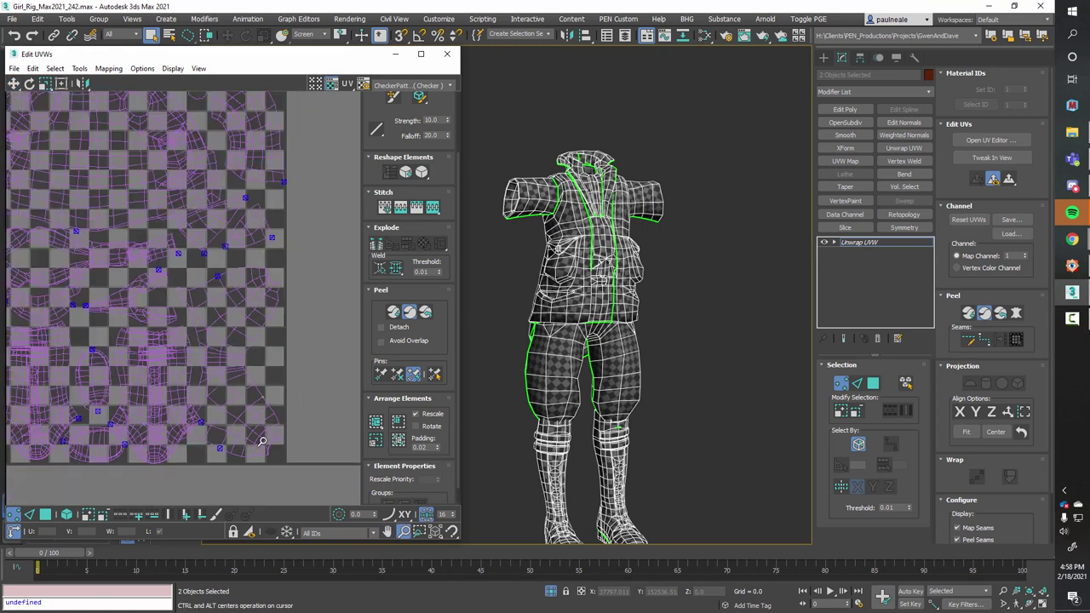
scroll(264, 243, "up", 3)
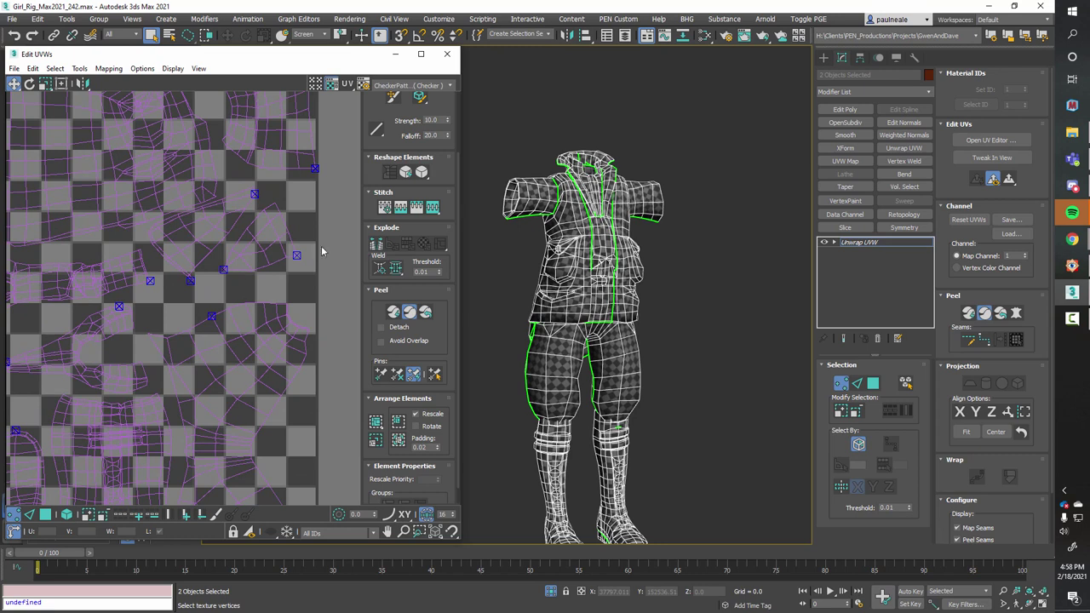
middle_click_drag(311, 334, 275, 170)
middle_click_drag(255, 375, 250, 346, "ctrl+alt")
middle_click_drag(226, 280, 251, 290)
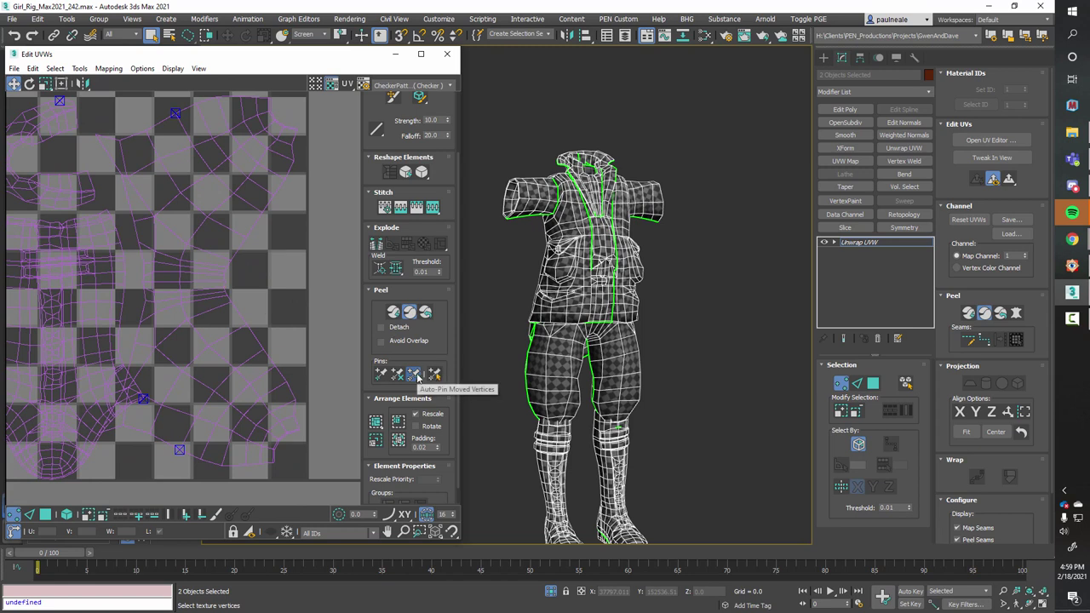
- Pull a vertex at the narrow middle of the lower right trouser-leg shell toward the tile's right edge
left_click_drag(222, 275, 267, 276)
middle_click_drag(215, 334, 247, 288)
scroll(225, 236, "down", 2)
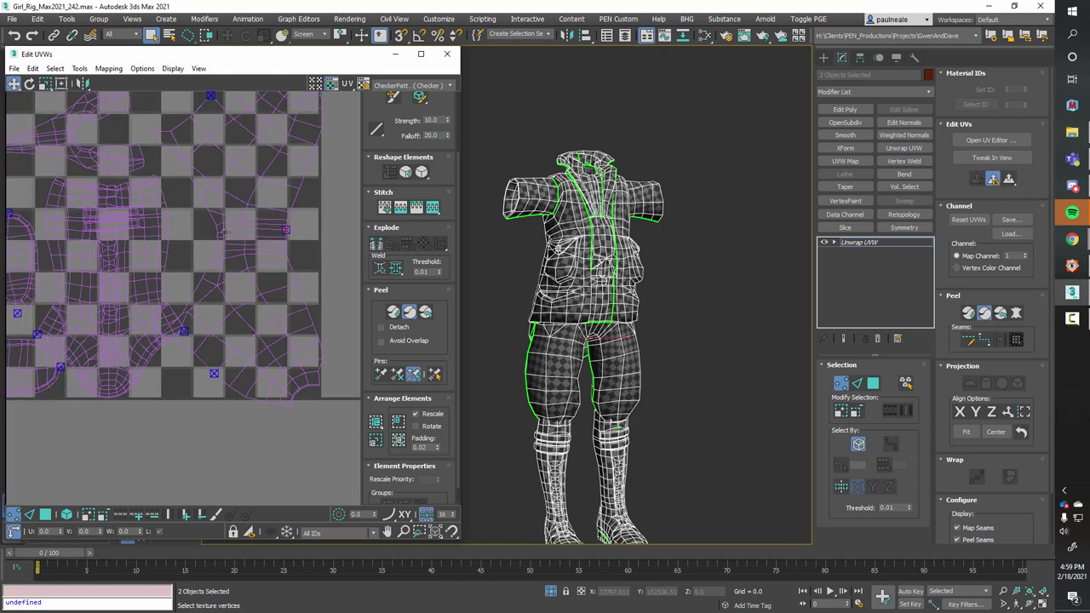
middle_click_drag(225, 236, 231, 322)
- Reposition three vertices around the upper part of the lower right trouser-leg shell so each one gets pinned
left_click_drag(153, 216, 168, 241)
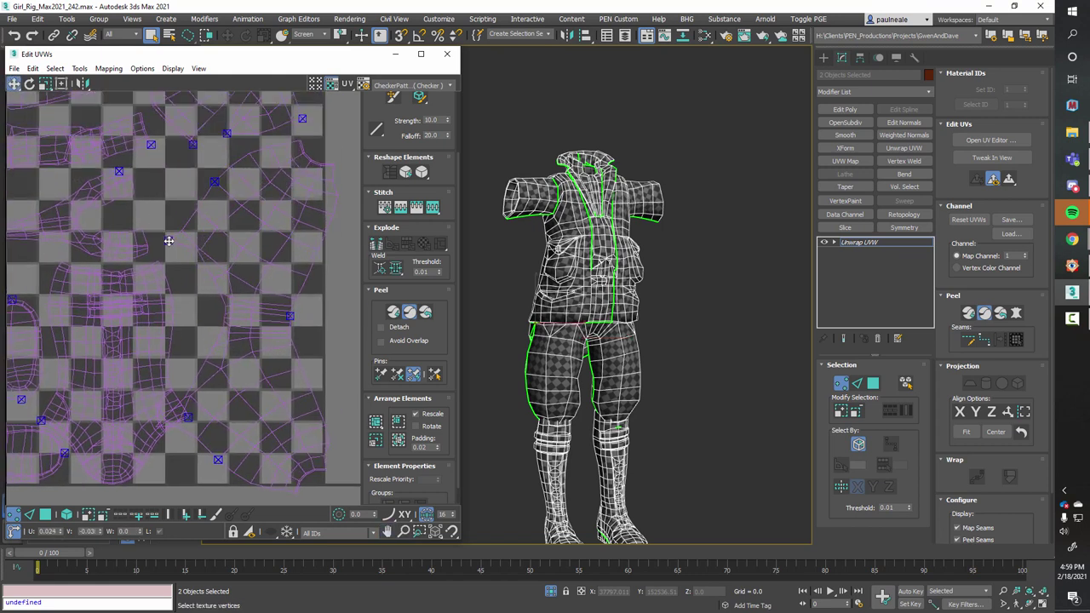
left_click_drag(302, 138, 288, 139)
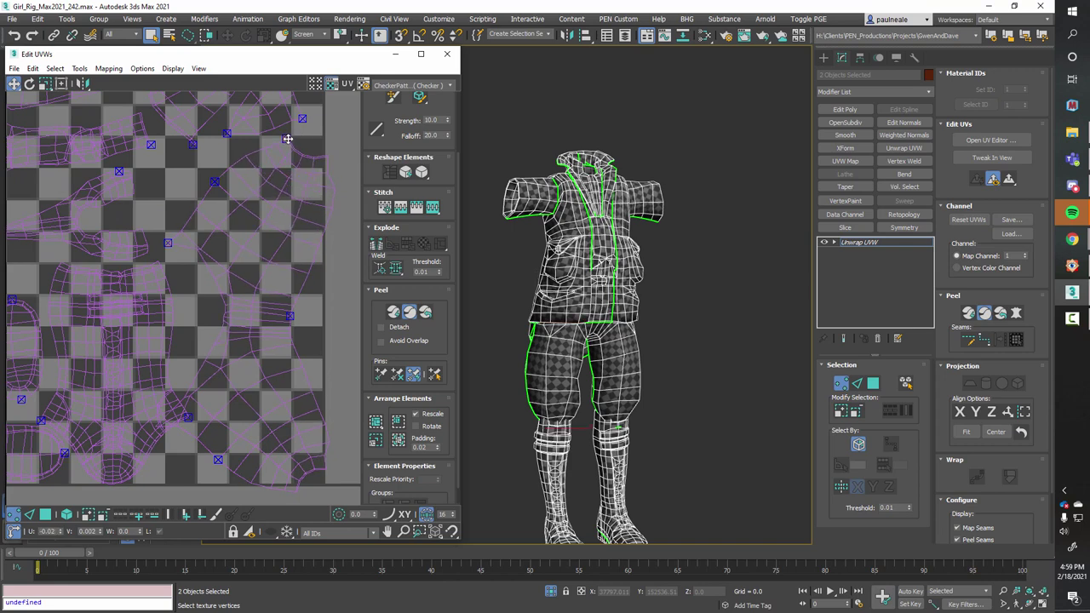
left_click_drag(333, 188, 321, 190)
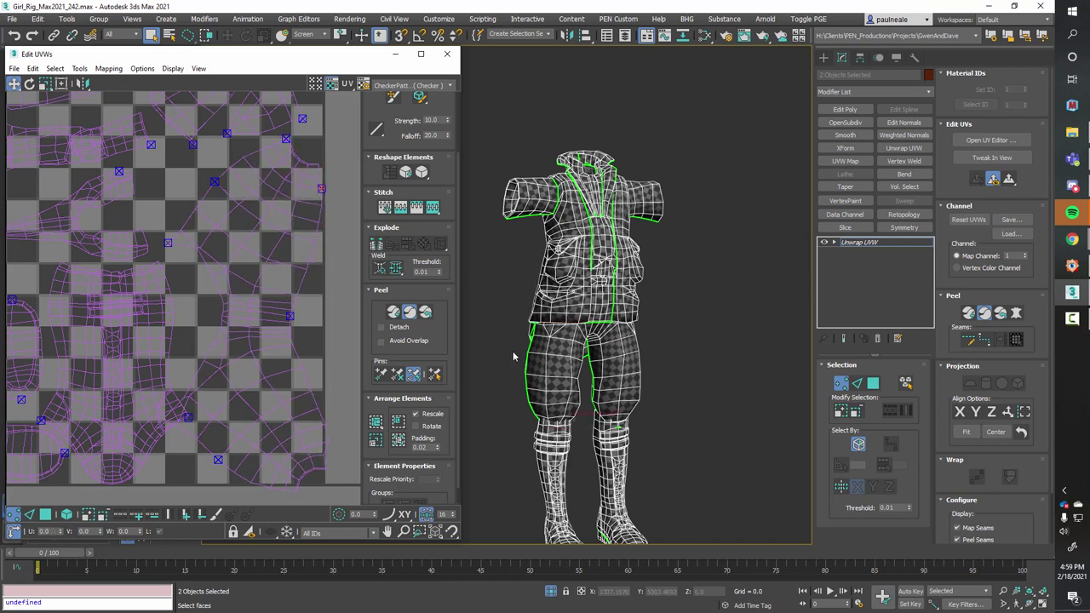
- Check the checker pattern on the back of the trousers and unpin the vertex near the trouser-leg shell's upper edge
middle_click_drag(513, 357, 487, 235)
mouse_move(545, 277)
middle_mouse_down("alt")
mouse_move(577, 285)
mouse_move(690, 264)
mouse_move(503, 249)
mouse_move(428, 257)
mouse_move(596, 260)
mouse_move(563, 281)
middle_mouse_up("alt")
scroll(584, 264, "up", 2)
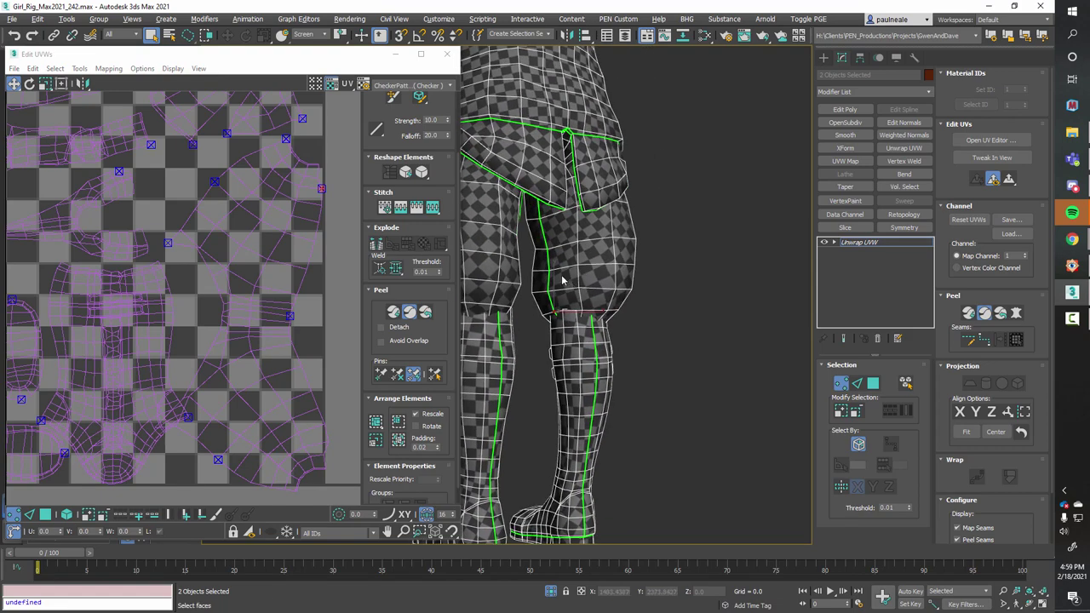
middle_click_drag(319, 295, 318, 287)
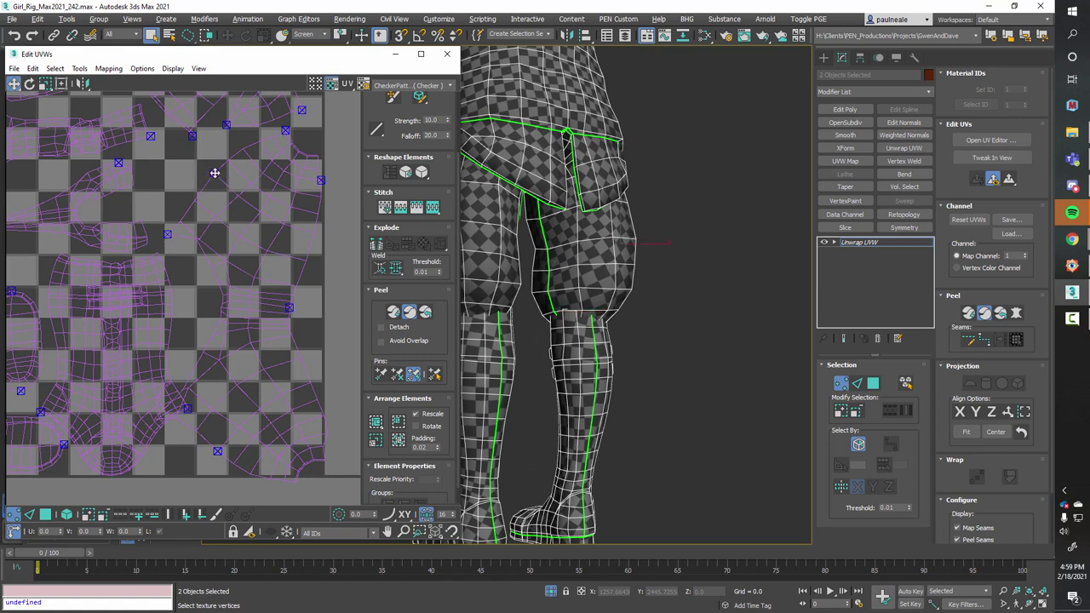
left_click(397, 377)
- Move the trouser-leg shell's pinned upper left vertex slightly right and down, and its pinned upper right vertex slightly left and down
left_click_drag(168, 234, 178, 238)
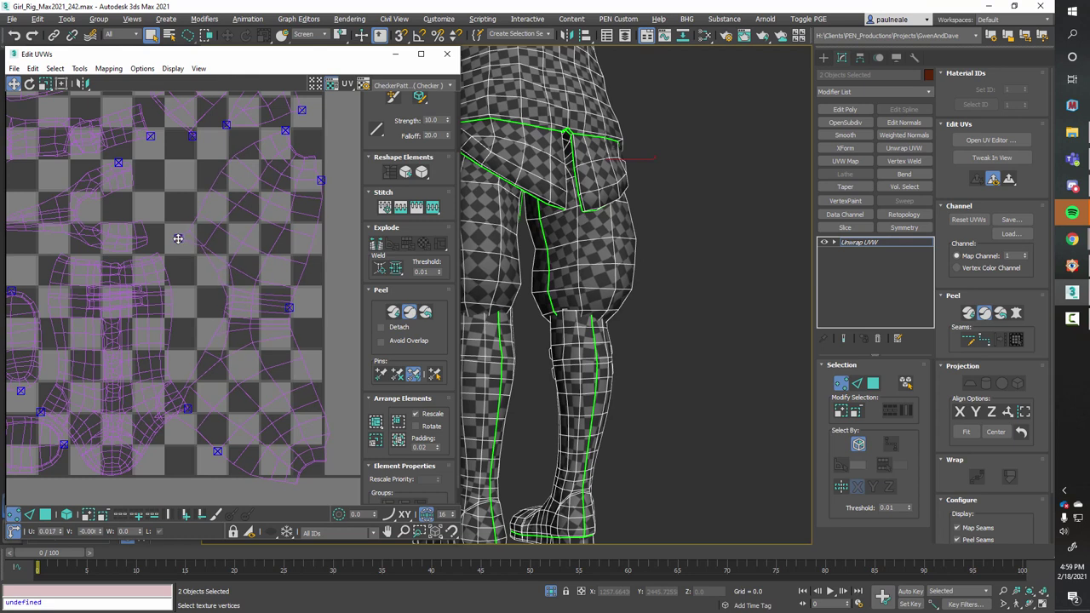
left_click_drag(285, 129, 280, 133)
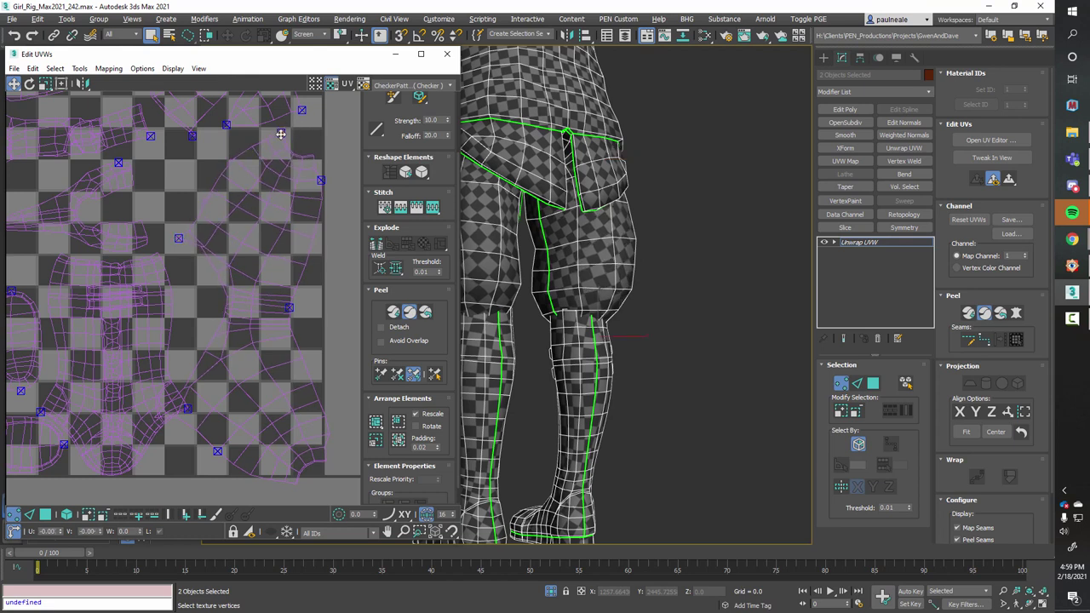
scroll(307, 325, "up", 2)
scroll(195, 318, "up", 2)
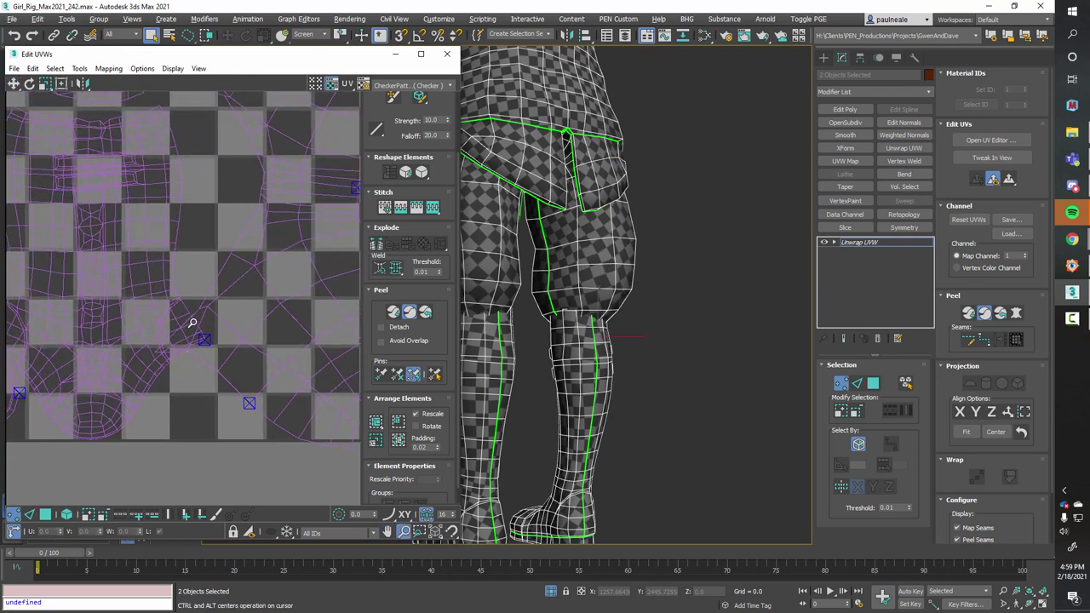
- Reposition the lower right trouser-leg shell's lower left and bottom vertices, and unpin the vertex on its lower left edge
left_click_drag(155, 350, 209, 310)
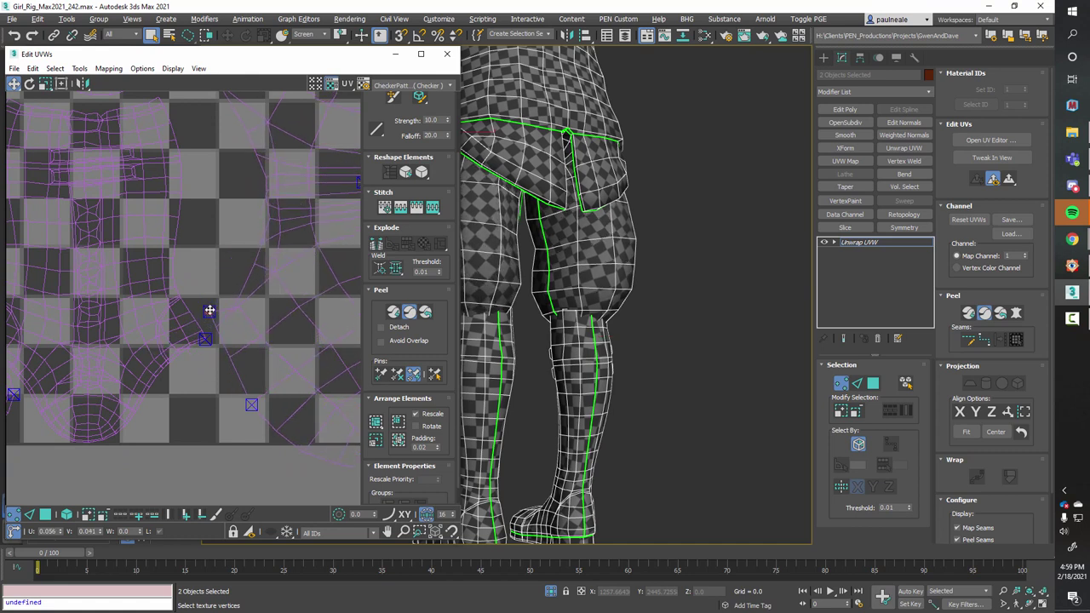
middle_click_drag(265, 416, 205, 332)
left_click_drag(243, 371, 228, 356)
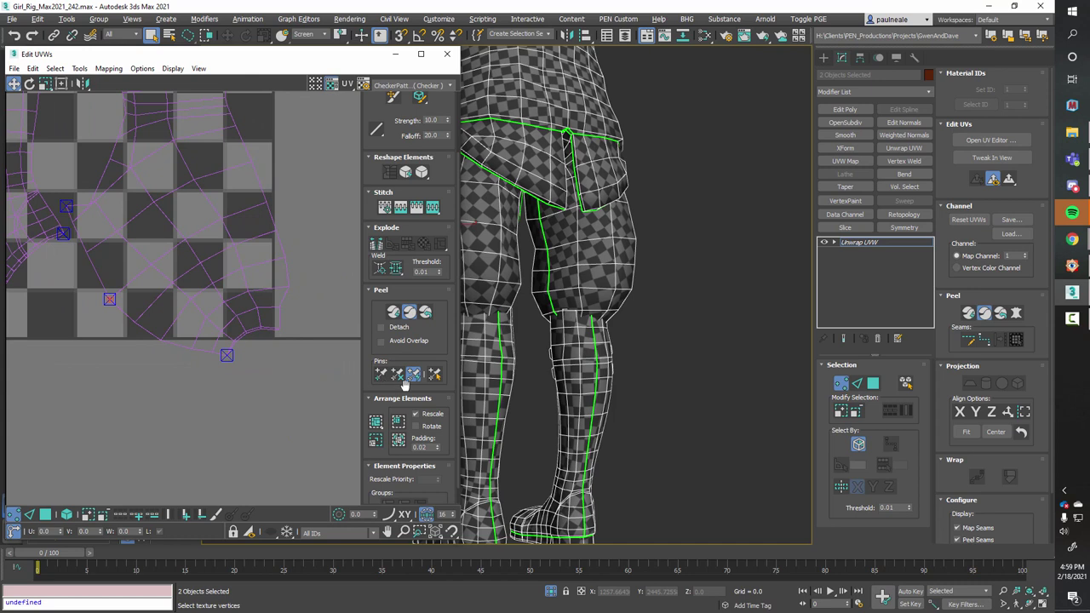
middle_click_drag(206, 383, 222, 400)
left_click(172, 385)
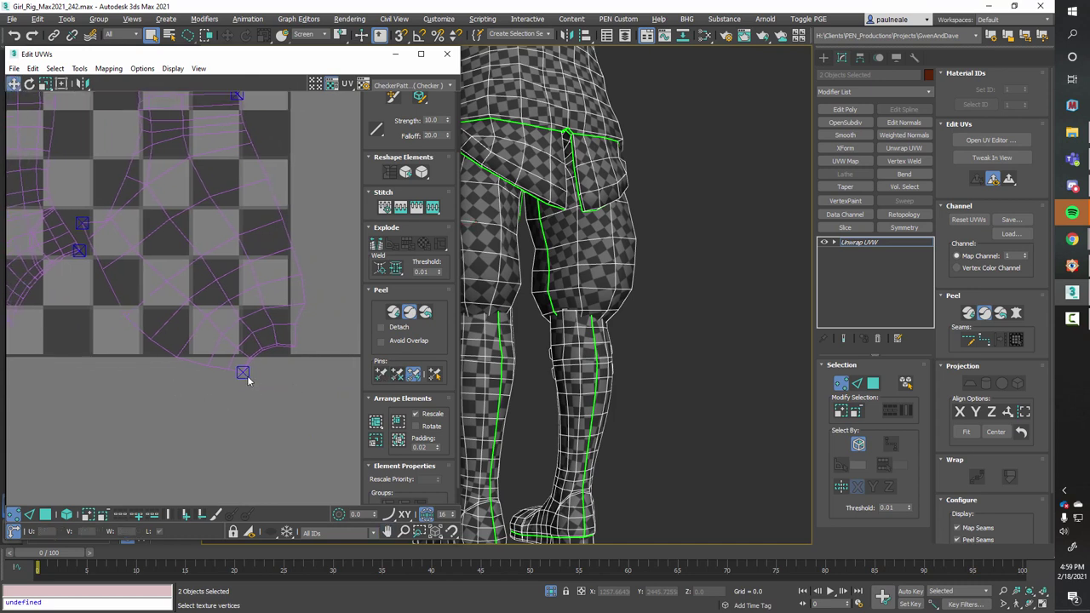
- Move the two vertices at the lower right trouser-leg shell's bottom tip up and left toward the tile's bottom edge
scroll(243, 372, "up", 3)
left_click_drag(243, 372, 213, 337)
left_click_drag(233, 392, 259, 350)
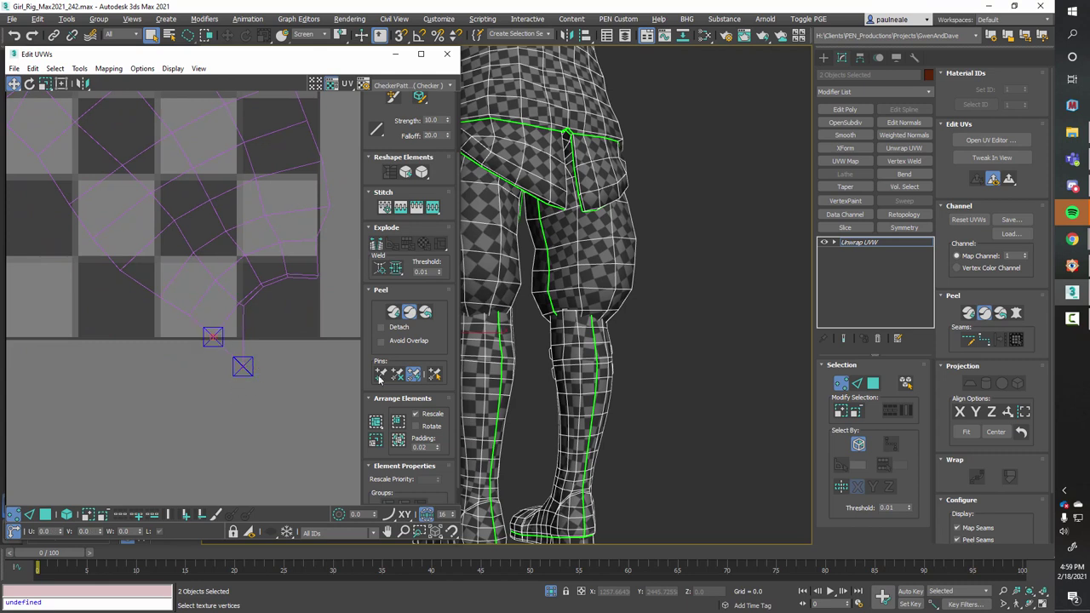
left_click_drag(243, 366, 195, 322)
- Move the trouser-leg shell's lower left vertex slightly left and up, and nudge its pinned upper left vertex slightly left
middle_click_drag(268, 331, 320, 455)
middle_click_drag(320, 455, 316, 478, "ctrl+alt")
middle_click_drag(195, 331, 197, 353, "ctrl+alt")
middle_click_drag(197, 353, 160, 414)
left_click(136, 385)
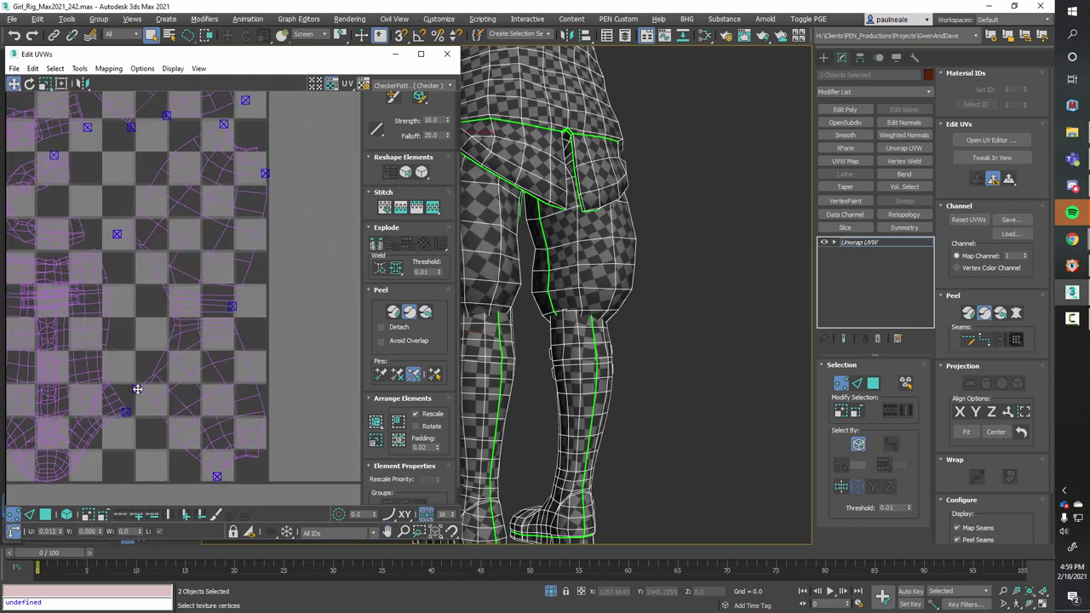
middle_click_drag(596, 290, 643, 219, "alt")
mouse_move(136, 384)
left_mouse_down()
mouse_move(117, 381)
mouse_move(124, 377)
left_mouse_up()
left_click_drag(116, 234, 115, 231)
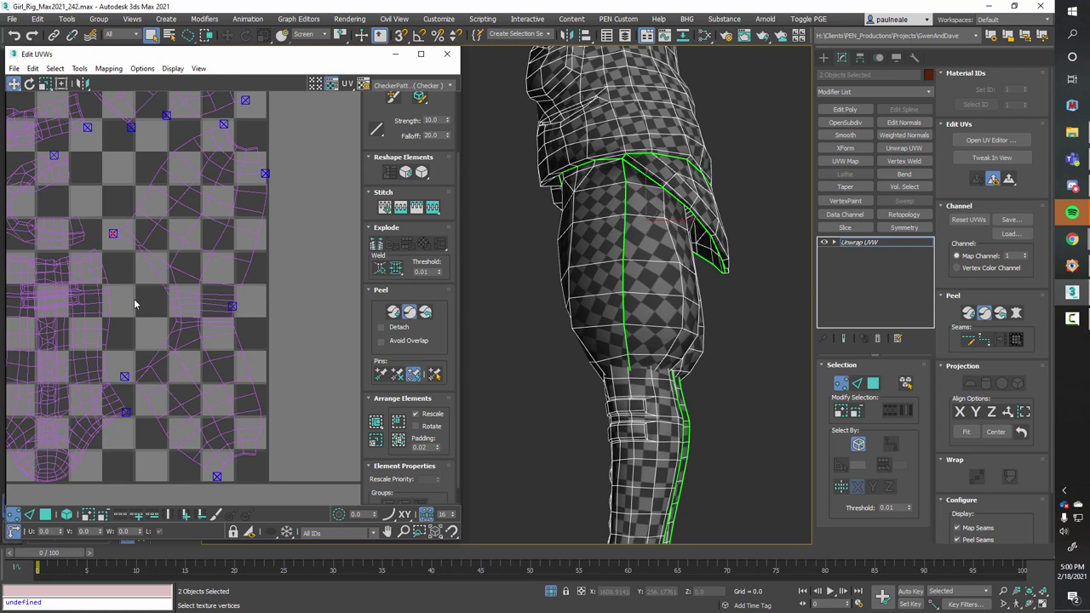
- Pull the trouser-leg shell's lower right vertex slightly outward toward the tile's lower right corner
scroll(135, 304, "down", 4)
middle_click_drag(277, 322, 326, 301)
scroll(263, 237, "up", 4)
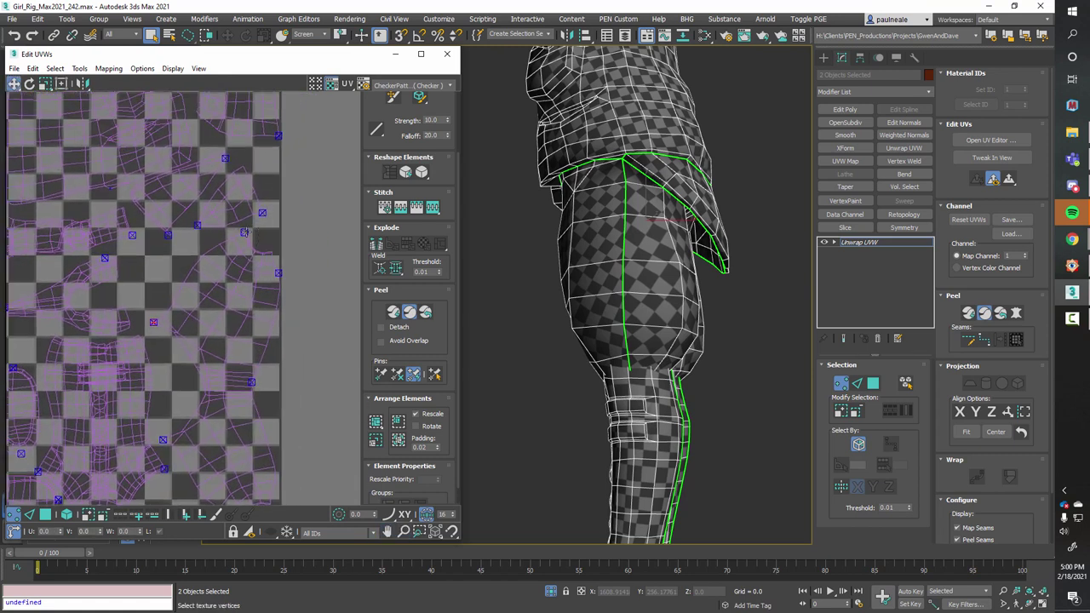
scroll(281, 290, "up", 2)
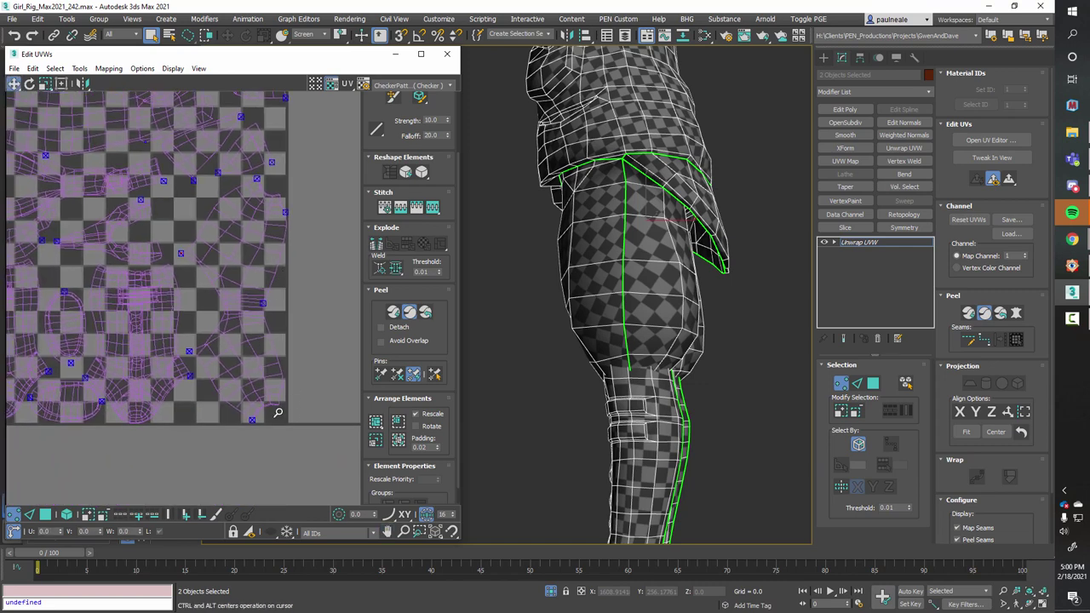
scroll(318, 341, "up", 4)
left_click_drag(275, 389, 282, 395)
- Examine the checker pattern on the back of the clothing and the spacing of the shells across the tile
middle_click_drag(554, 346, 361, 339, "alt")
scroll(246, 339, "down", 6)
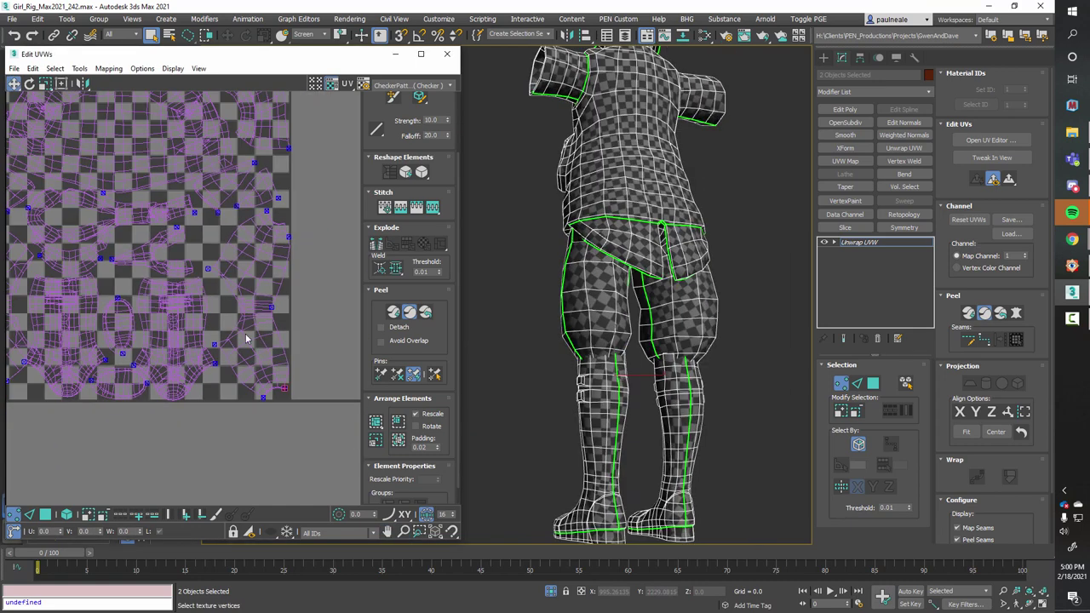
middle_click_drag(171, 300, 223, 318)
scroll(275, 309, "up", 2)
middle_click_drag(264, 281, 240, 266)
middle_click_drag(240, 266, 233, 339)
scroll(252, 265, "down", 3)
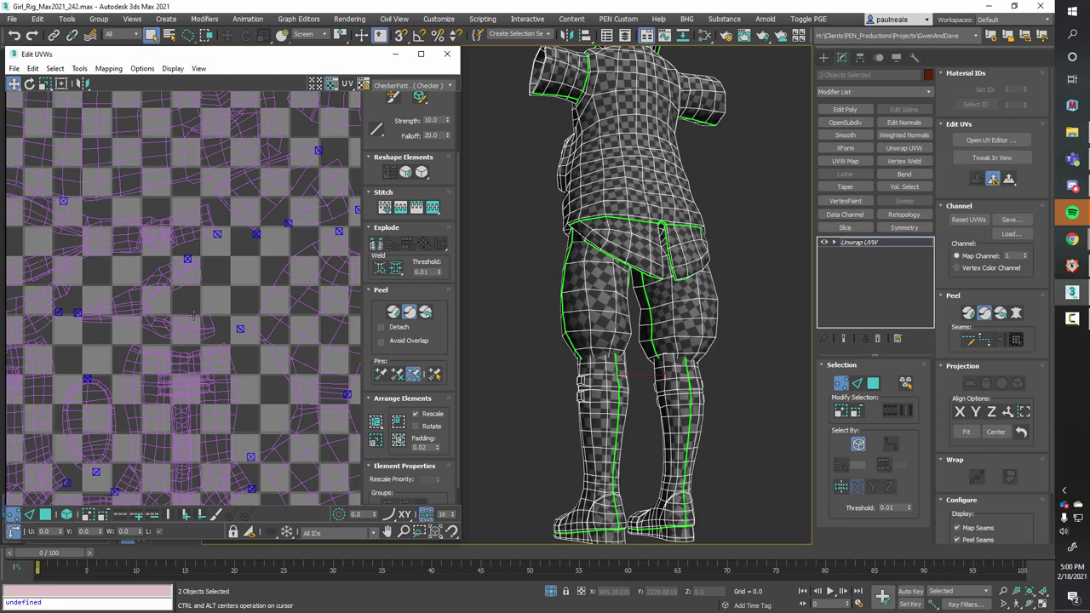
scroll(267, 234, "up", 2)
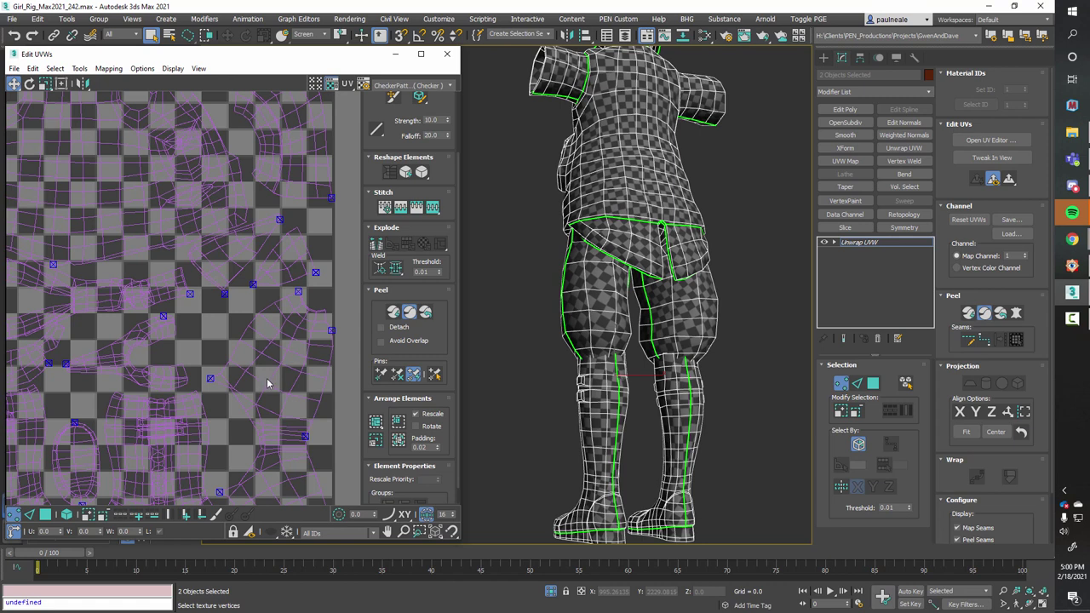
scroll(256, 268, "down", 2)
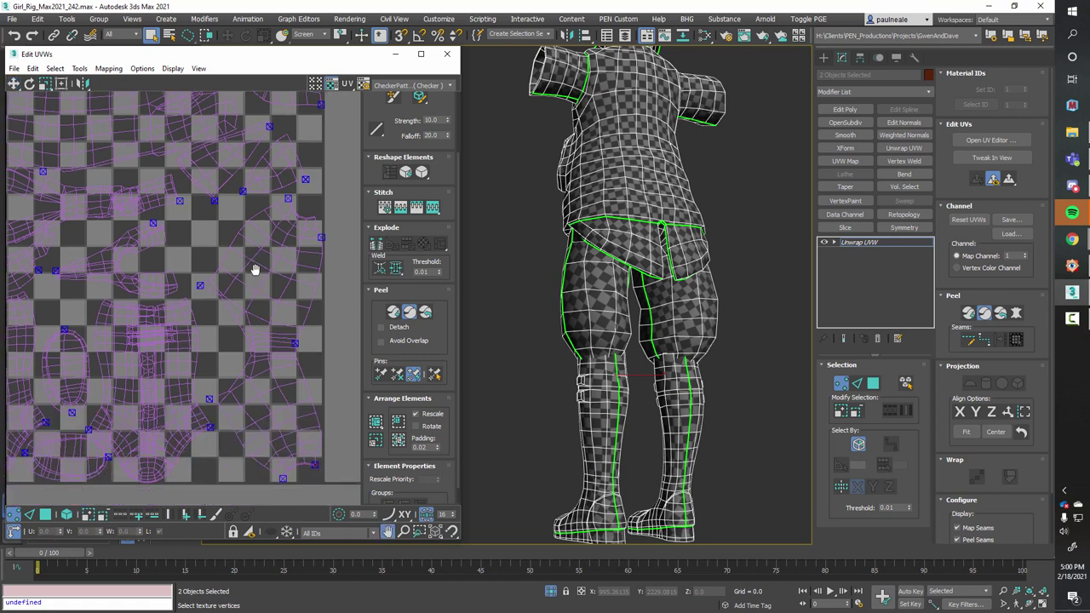
scroll(255, 298, "up", 1)
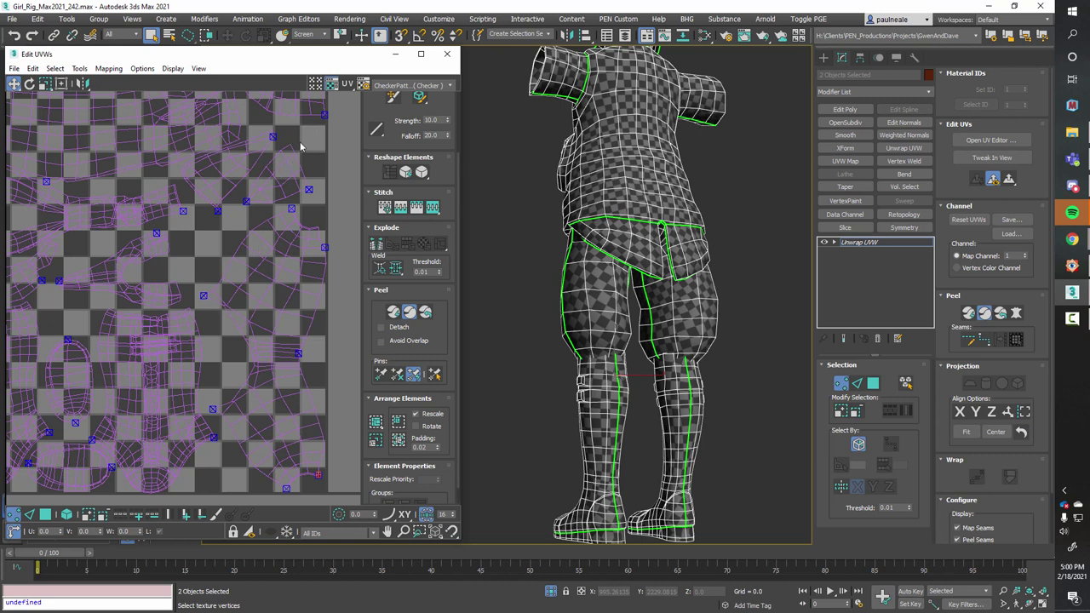
scroll(319, 280, "down", 3)
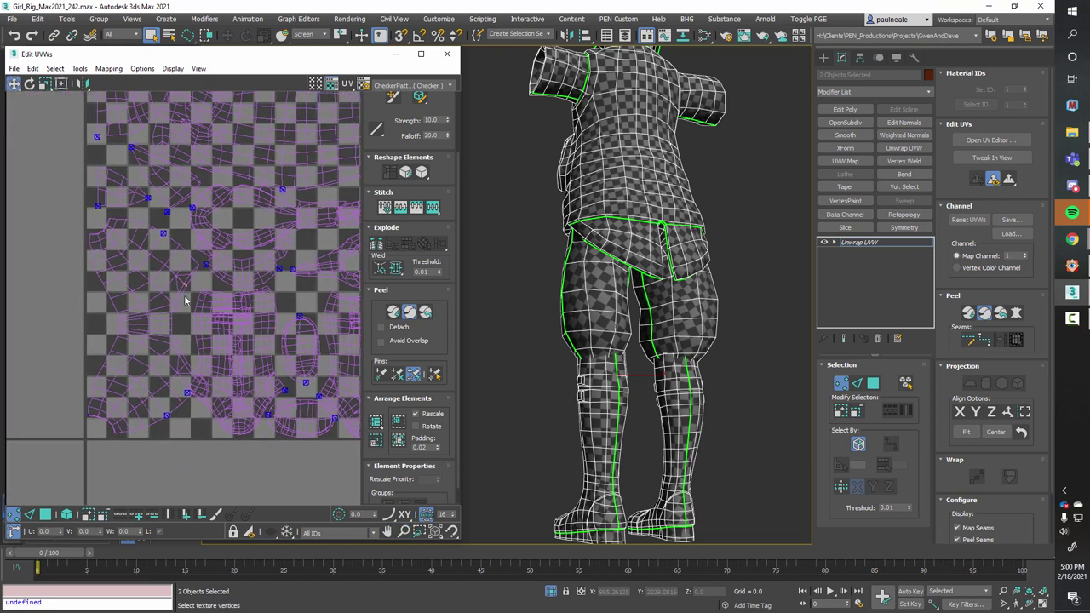
middle_click_drag(232, 316, 192, 312)
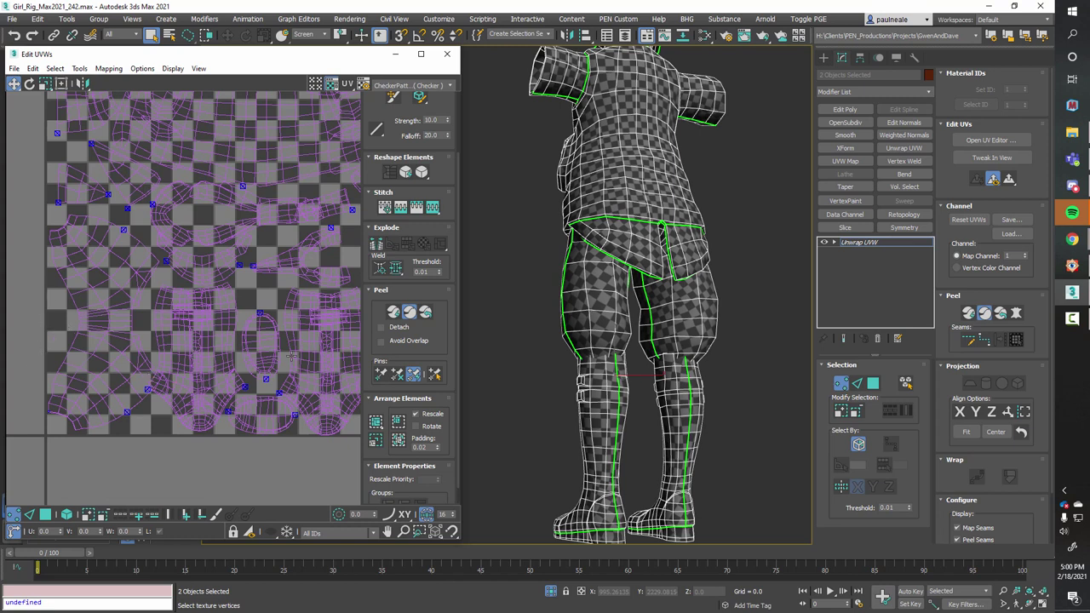
scroll(256, 316, "up", 6)
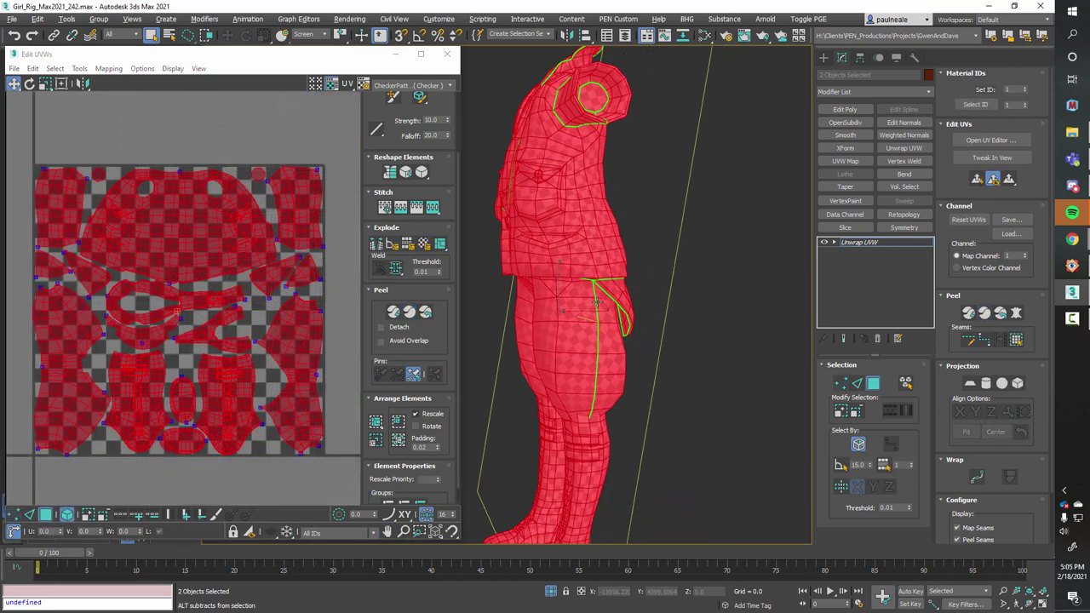
- Convert the unwrapped clothing and boots to Editable Poly and frame them in the viewport
middle_click_drag(598, 304, 699, 281, "alt")
middle_click_drag(543, 310, 550, 339, "alt")
right_click(537, 323)
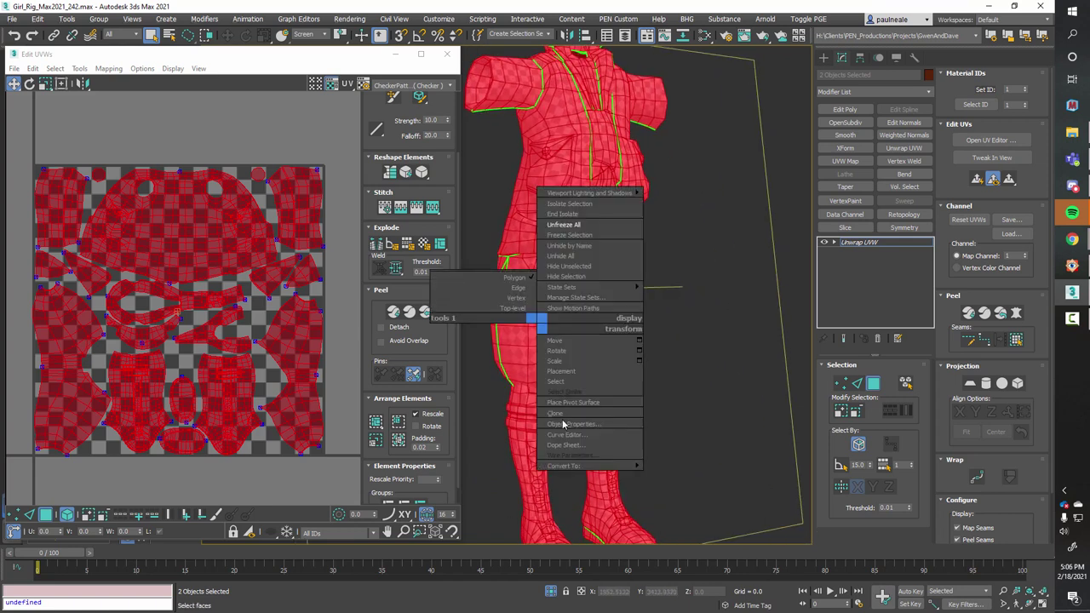
mouse_move(579, 466)
left_click(700, 477)
key("z")
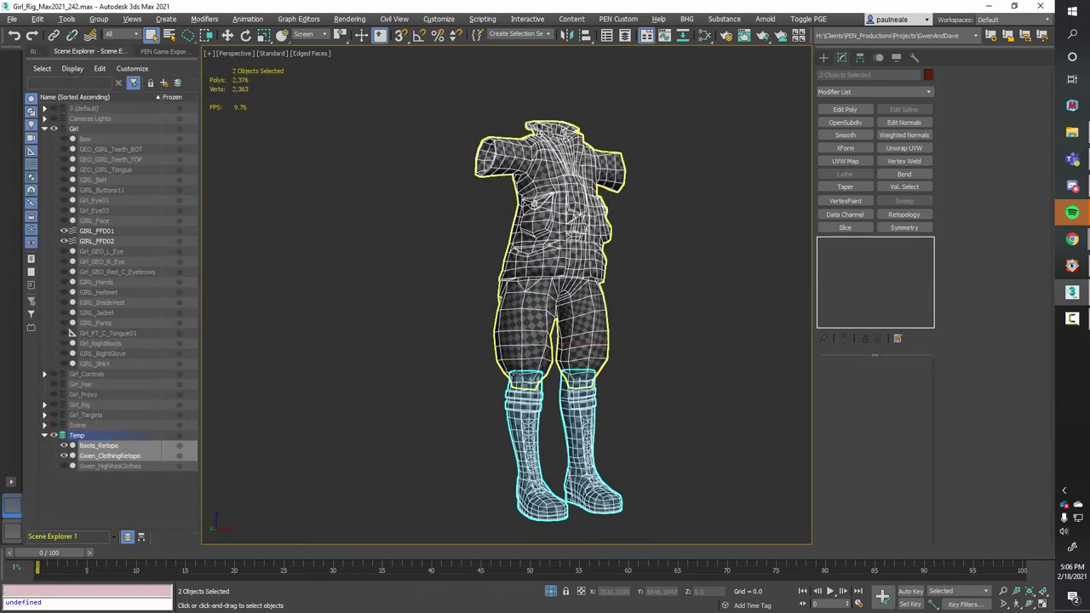
- Bring back the rest of the character and add the Bow object on the boots to the selected clothing and boots
key("alt+q")
middle_click_drag(501, 477, 528, 347, "alt")
scroll(457, 451, "up", 6)
middle_click_drag(457, 450, 729, 414)
left_click(729, 414, "ctrl")
scroll(643, 434, "down", 5)
middle_click_drag(630, 434, 508, 328, "alt")
scroll(508, 327, "down", 2)
scroll(477, 409, "down", 5)
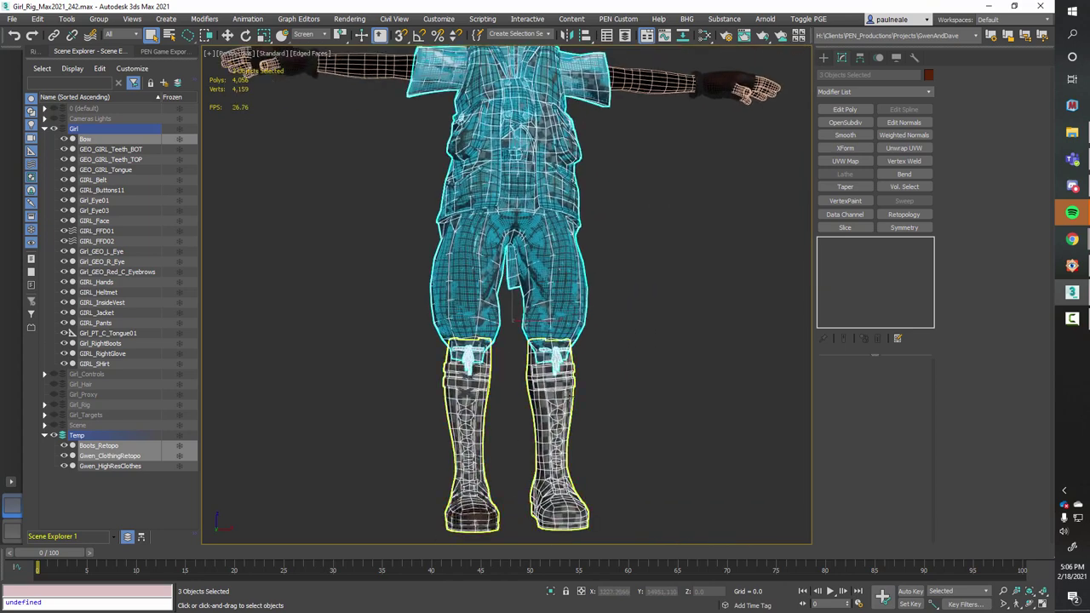
- Apply a shared Unwrap UVW modifier to the clothing, boots and Bow, and show all their shells in the UV editor
left_click(904, 148)
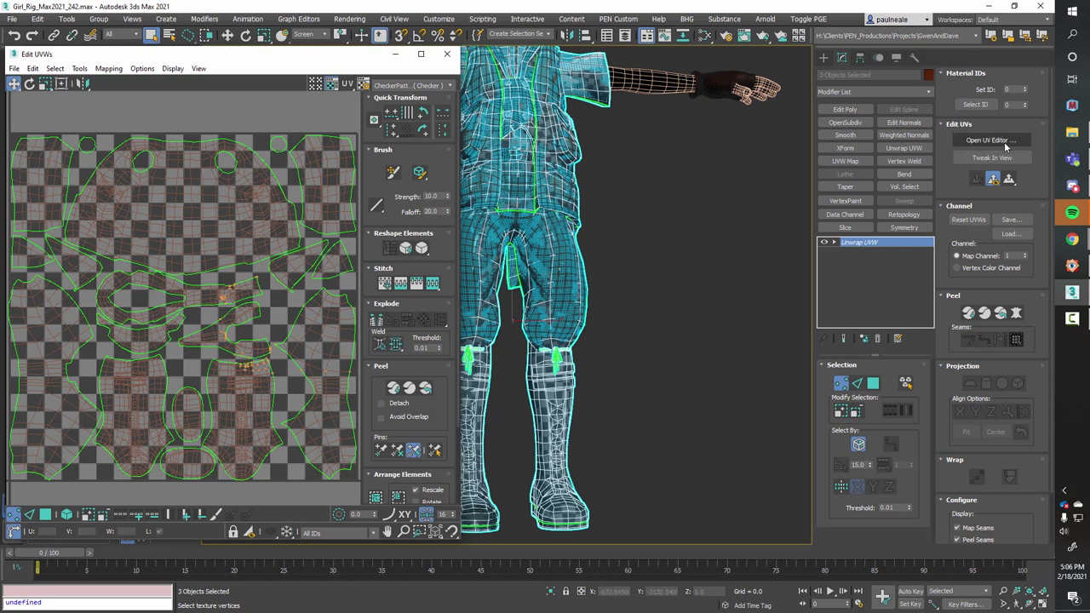
left_click(142, 68)
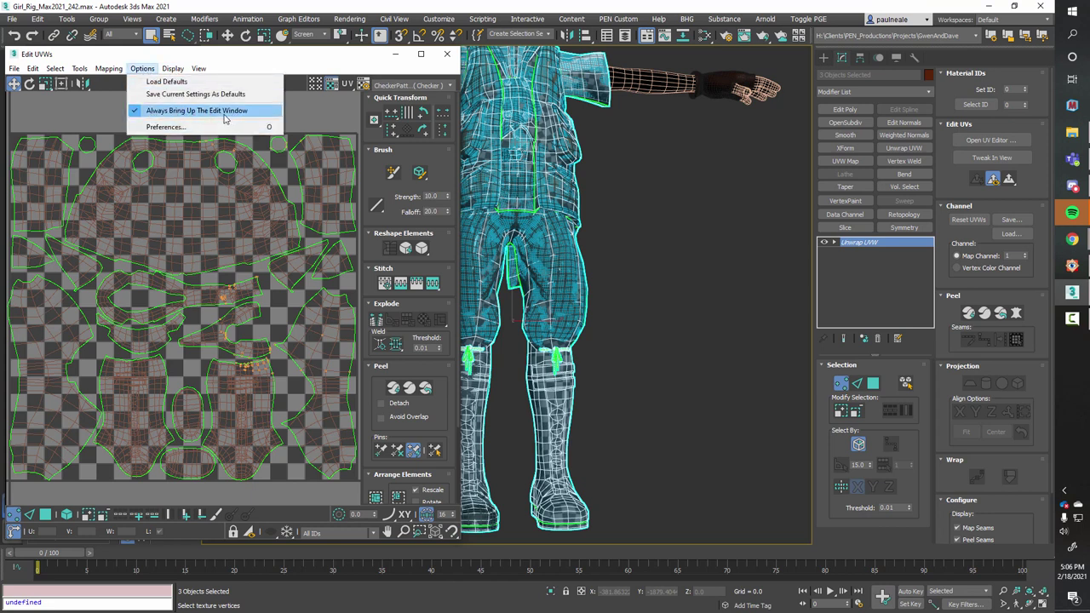
left_click(331, 63)
scroll(276, 361, "down", 1)
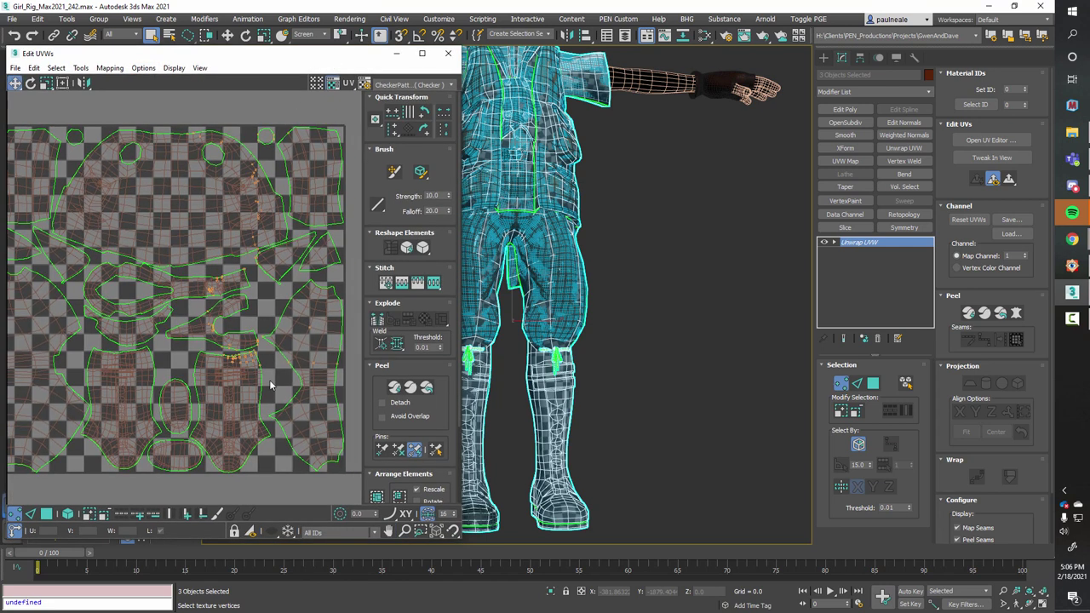
scroll(281, 368, "down", 8)
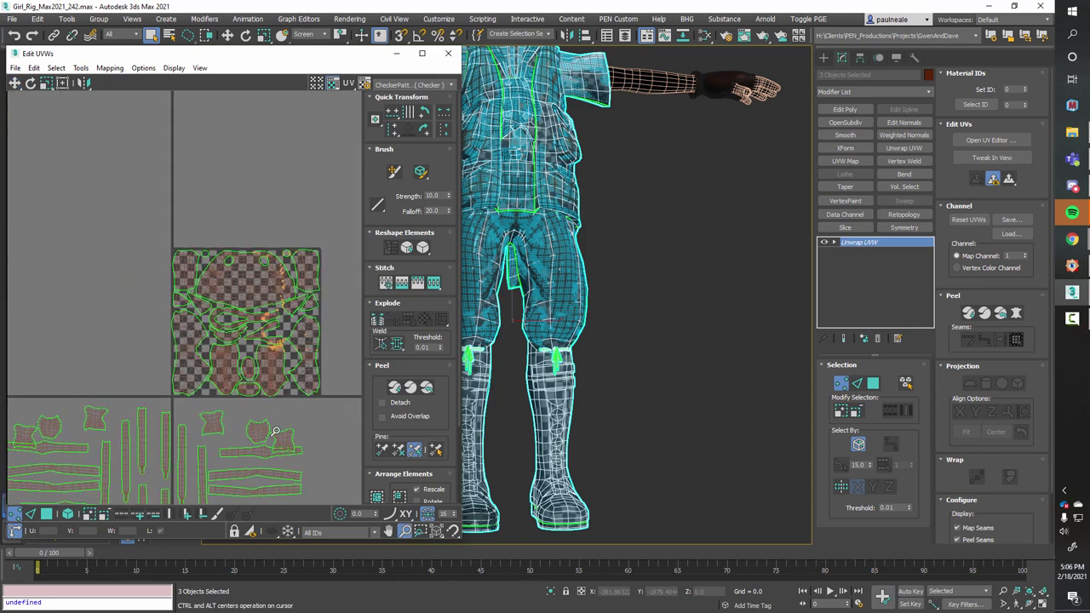
- Select all polygons of the Bow shells below the tile, using polygon mode with whole-element selection
left_click_drag(26, 448, 313, 307)
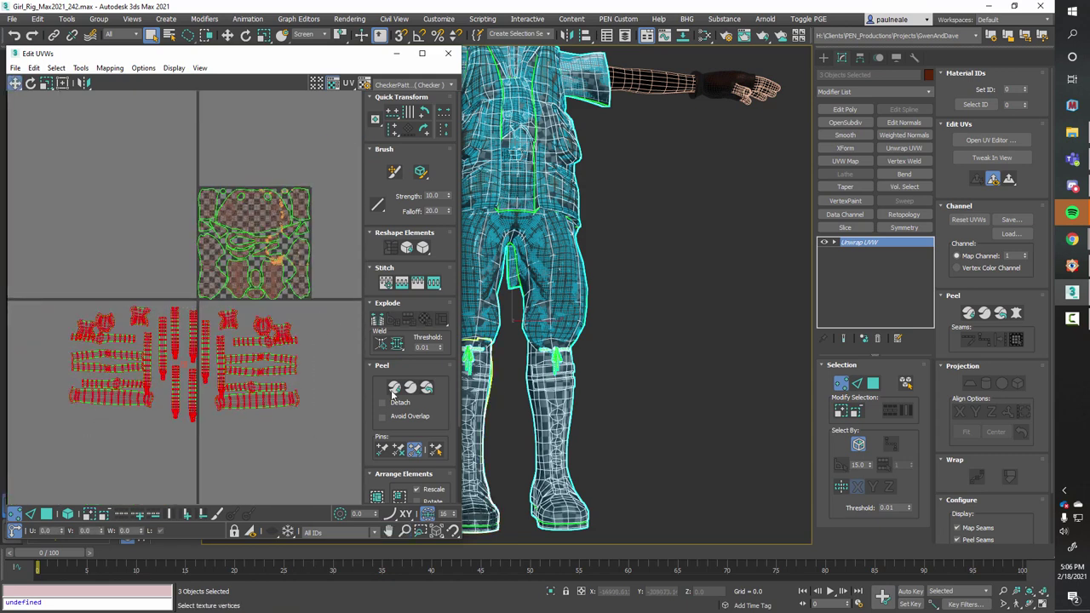
left_click(47, 514)
left_click(67, 515)
left_click_drag(60, 438, 321, 312)
scroll(522, 385, "up", 3)
scroll(521, 385, "up", 1)
scroll(618, 321, "up", 6)
middle_click_drag(618, 321, 669, 317, "alt")
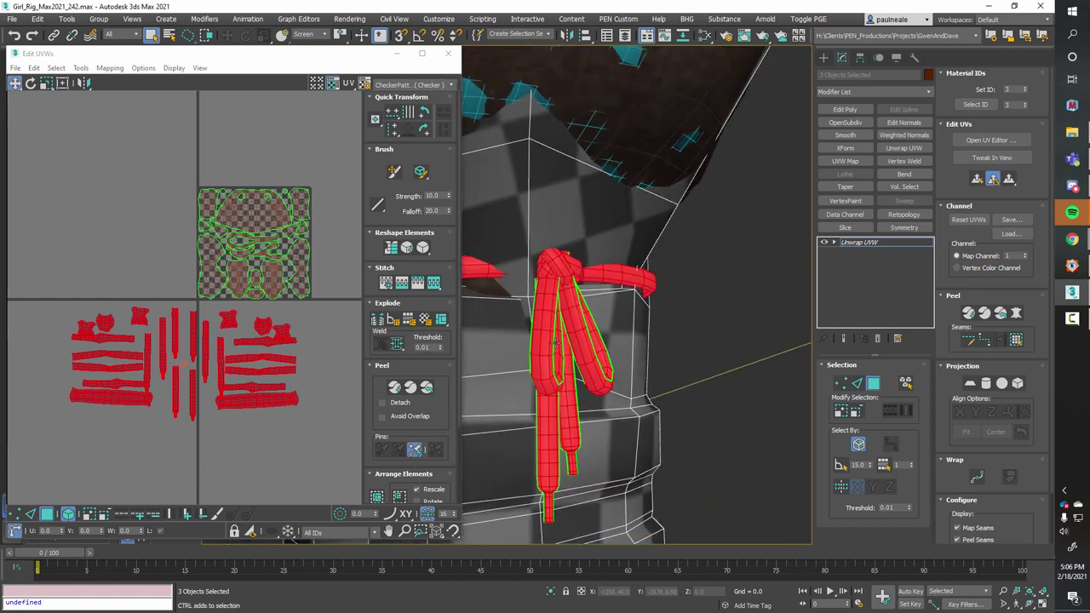
scroll(555, 344, "down", 2)
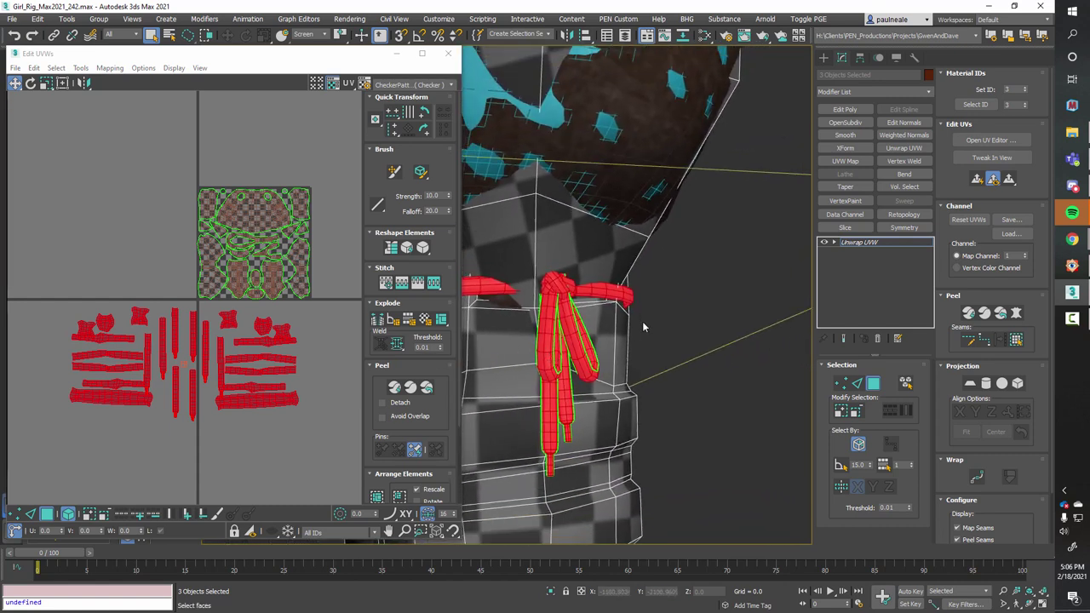
- Assign the checker Physical Material, Material #91, to the selection
key("m")
right_click(520, 177)
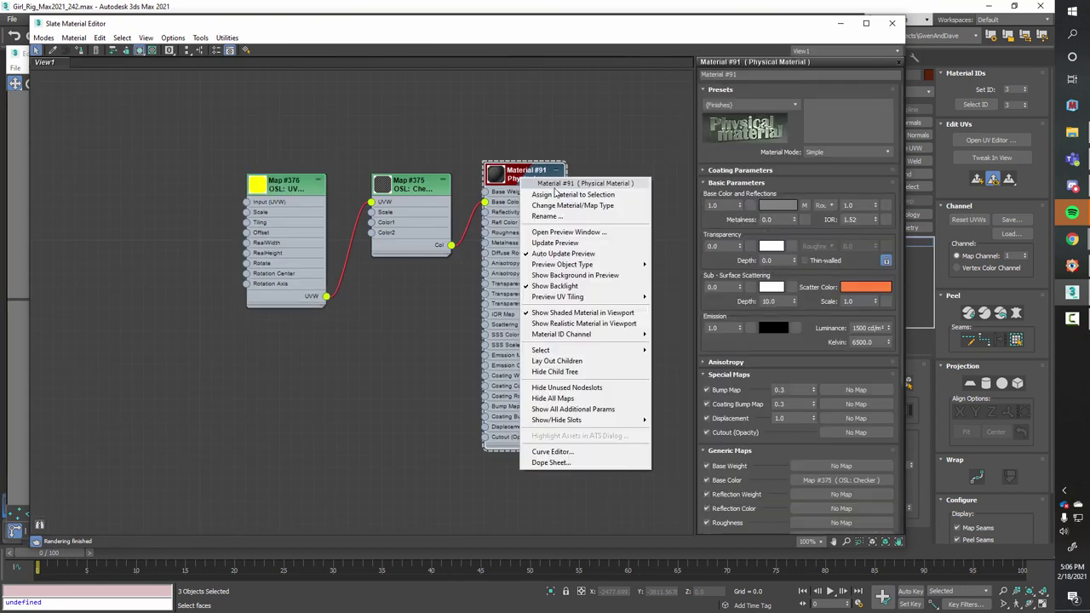
left_click(562, 196)
key("m")
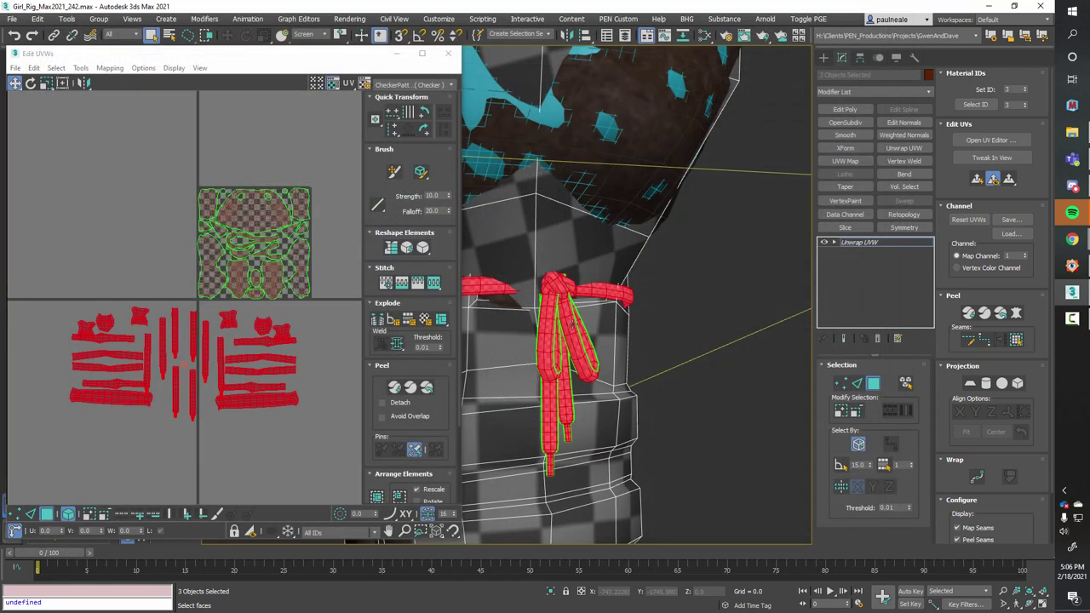
scroll(568, 354, "up", 2)
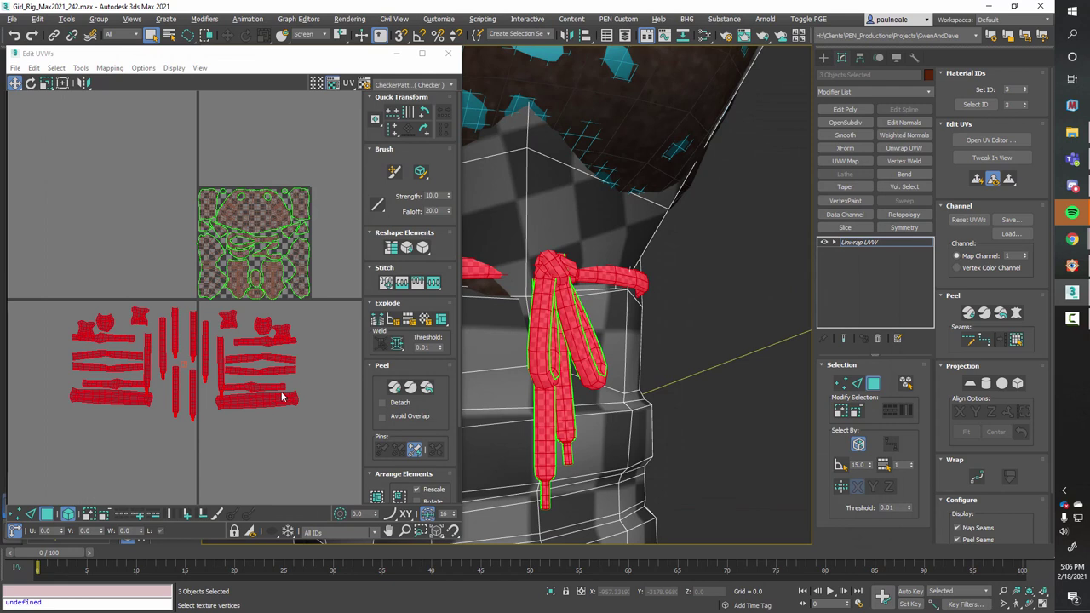
- Scale all the Bow shells down together to roughly a third of the tile's width
left_click(62, 83)
left_click_drag(298, 419, 150, 345)
key("ctrl+z")
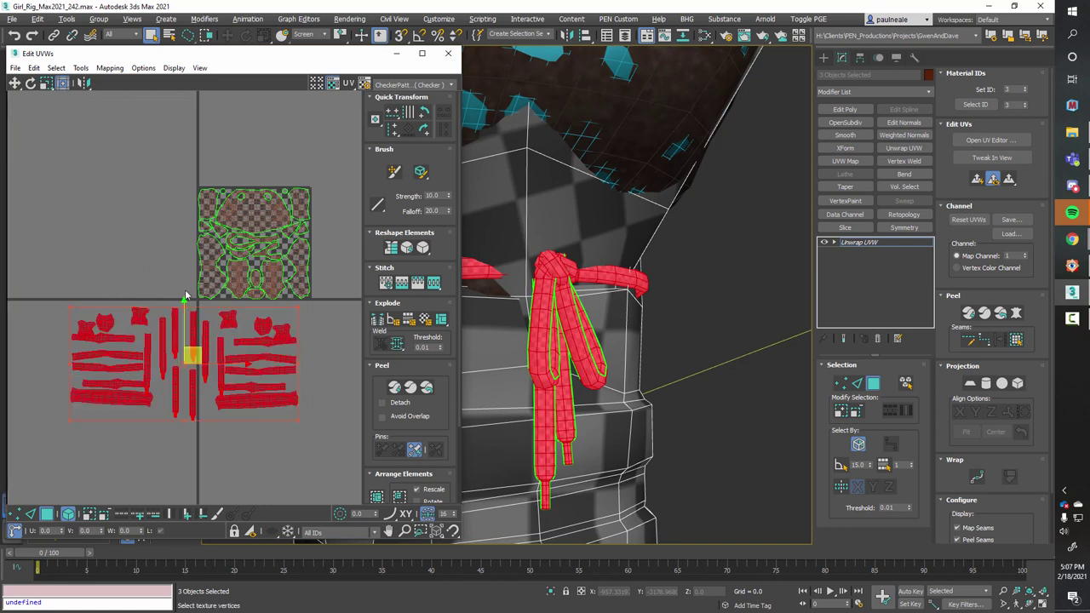
left_click_drag(252, 356, 240, 449)
scroll(207, 336, "up", 6)
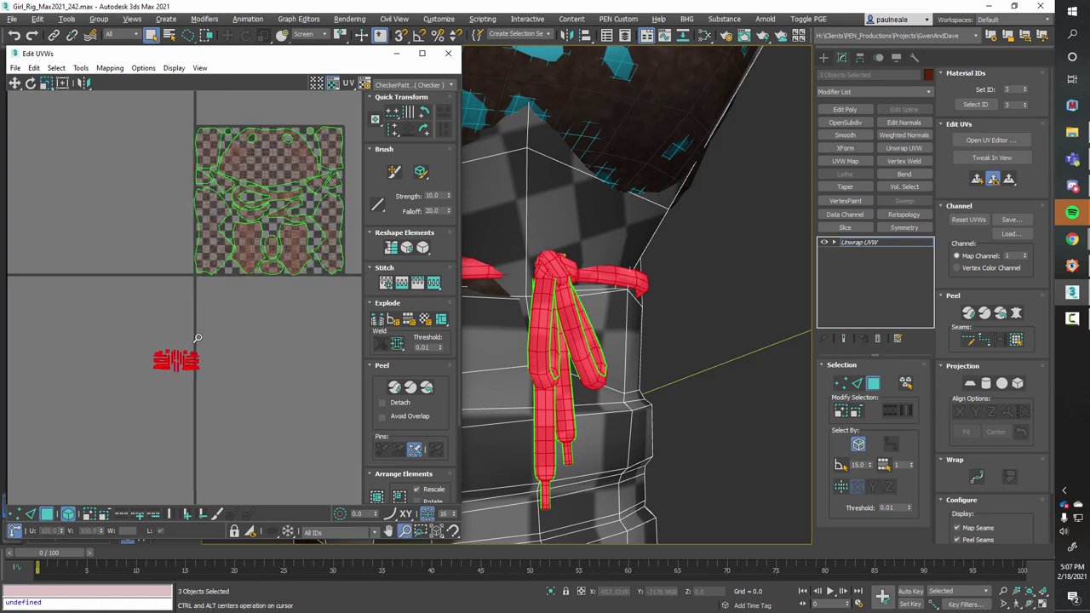
- Move the right half of the Bow shells up and right to just beneath the tile
left_click_drag(124, 411, 112, 416)
right_click(157, 375)
left_click(190, 391)
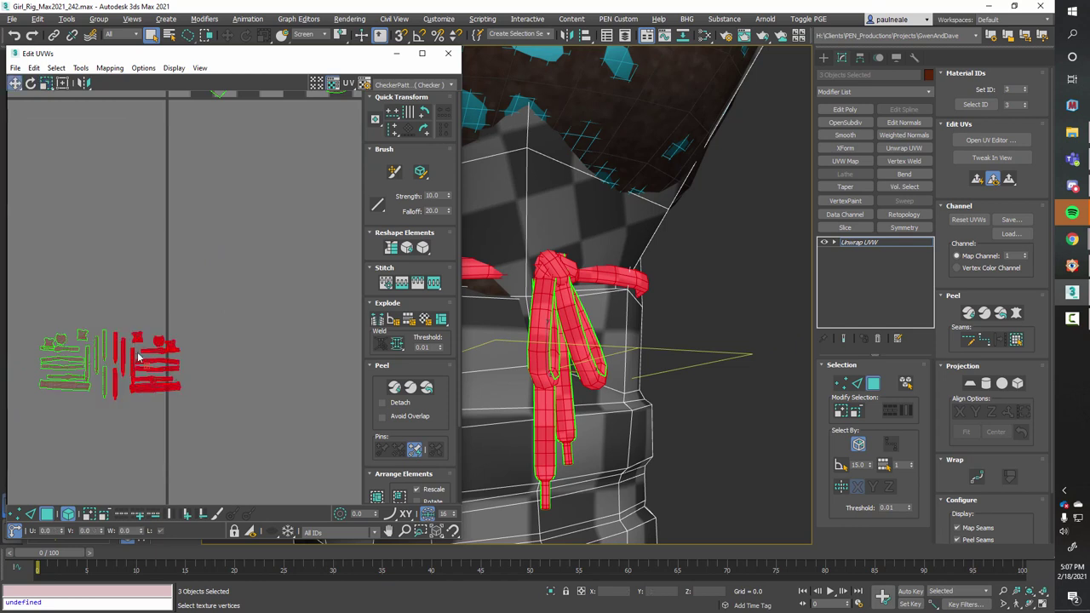
left_click_drag(146, 363, 298, 179)
- Move the left half of the Bow shells up beside the other half, just beneath the tile's lower left corner
middle_click_drag(249, 249, 219, 328)
middle_click_drag(100, 360, 169, 322)
left_click_drag(71, 346, 211, 451)
left_click_drag(111, 393, 226, 192)
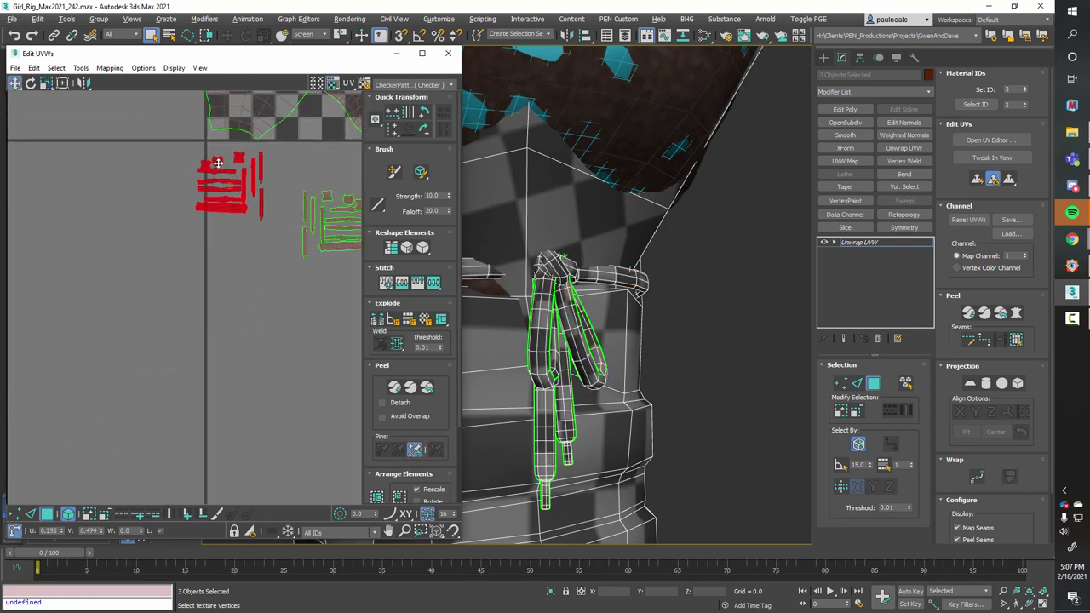
middle_click_drag(274, 196, 168, 323)
scroll(281, 292, "up", 1)
scroll(280, 292, "down", 3)
middle_click_drag(275, 303, 163, 397)
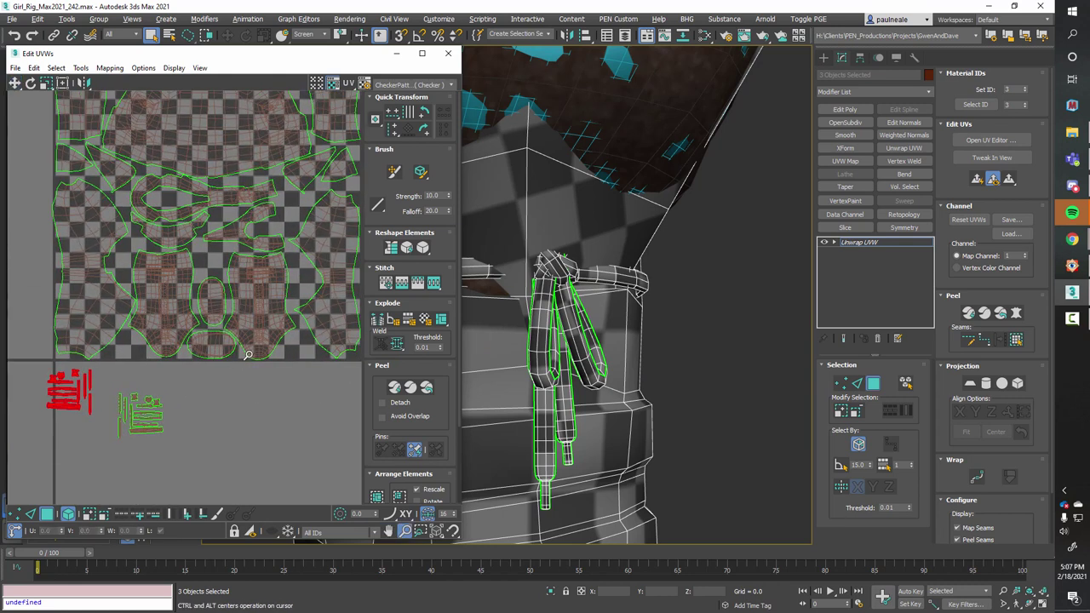
scroll(313, 259, "up", 1)
scroll(261, 206, "up", 1)
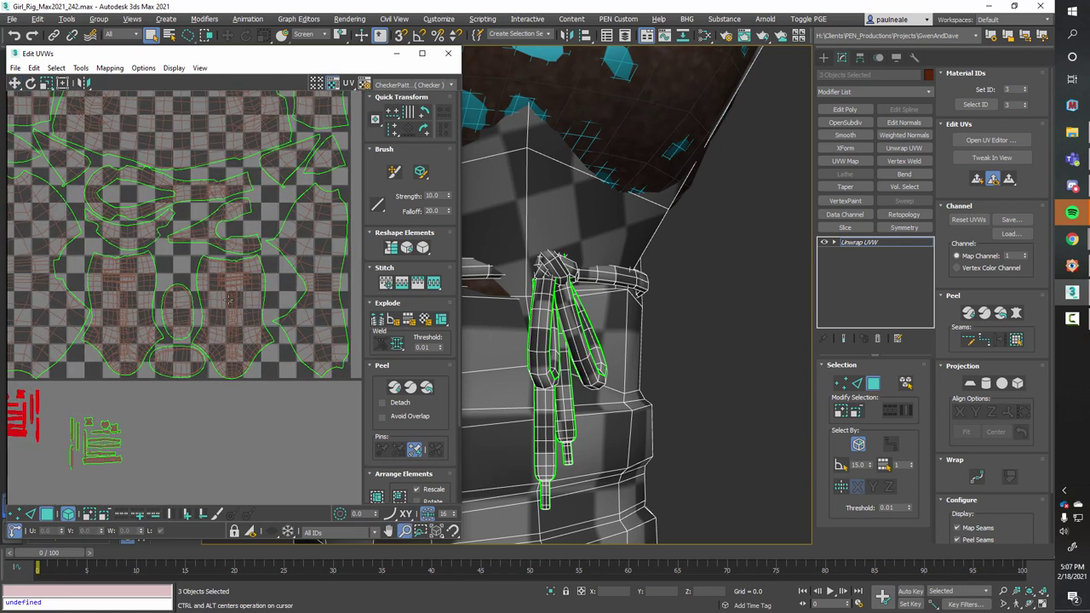
- Move one half of the Bow shells across beneath the tile, towards its lower right corner
scroll(144, 424, "up", 1)
scroll(608, 307, "up", 1)
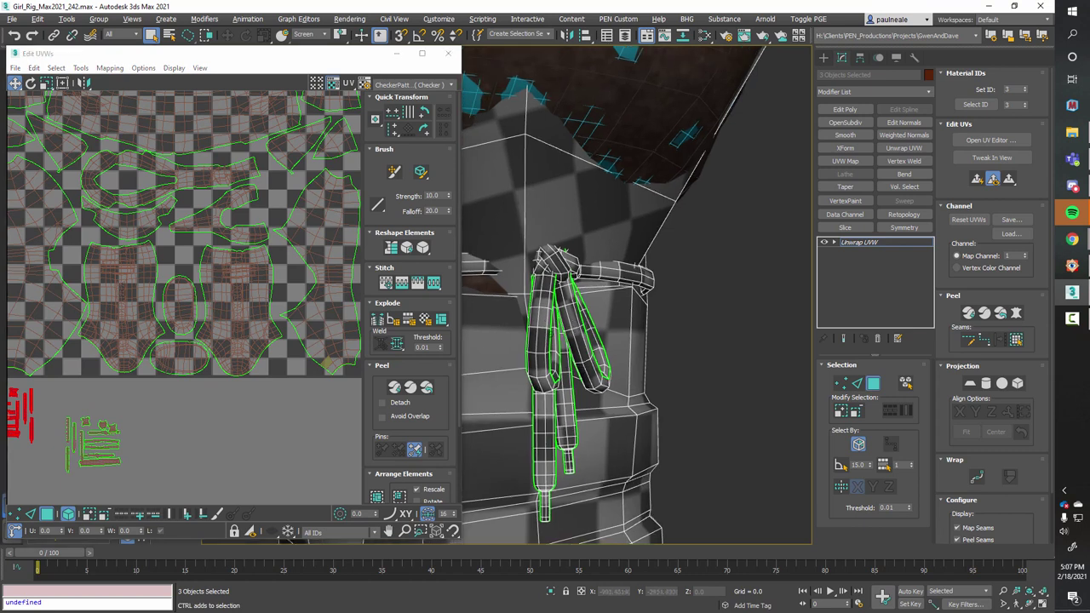
scroll(107, 412, "down", 1)
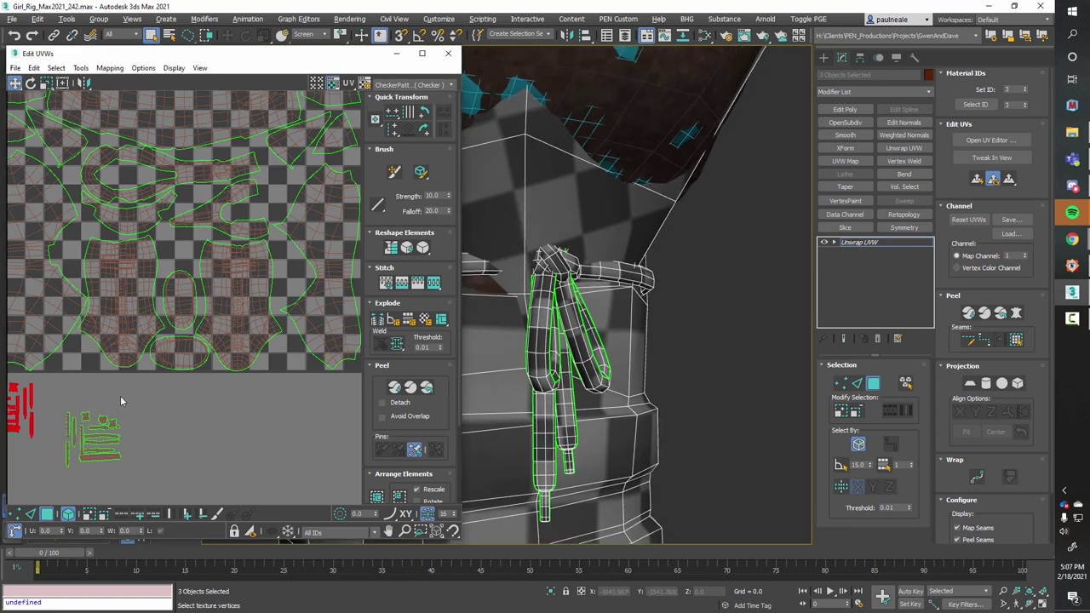
left_click(127, 394)
middle_click_drag(293, 290, 247, 350, "ctrl+alt")
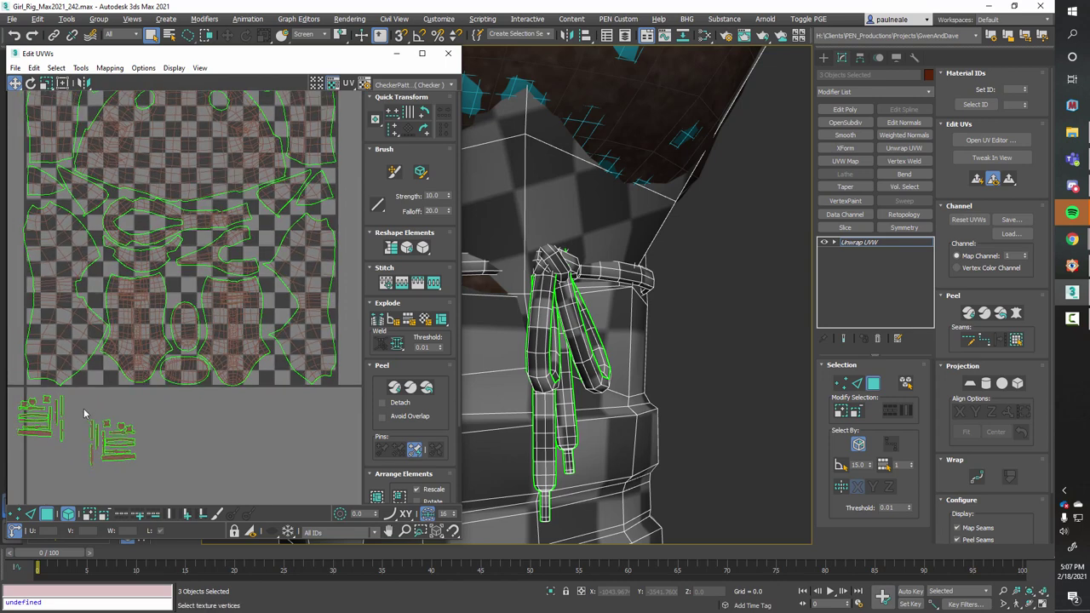
left_click_drag(87, 408, 172, 483)
left_click_drag(129, 455, 290, 416)
- Fit the Bow shells of both halves into the empty gaps between the clothing and boot shells in the tile's lower half
middle_click_drag(313, 379, 265, 377, "ctrl+alt")
middle_click_drag(230, 411, 229, 383, "ctrl+alt")
left_click(207, 393)
left_click_drag(210, 402, 218, 177)
left_click_drag(256, 416, 269, 351)
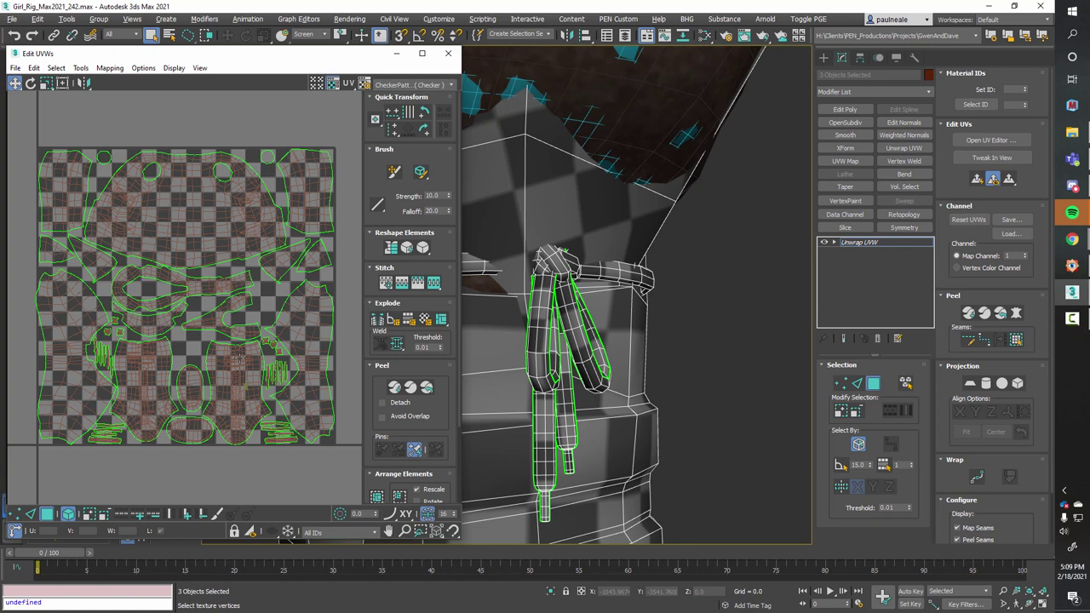
- Select the overlapped polygons in the layout and examine the triangle at the corner of the curved shell
left_click(57, 70)
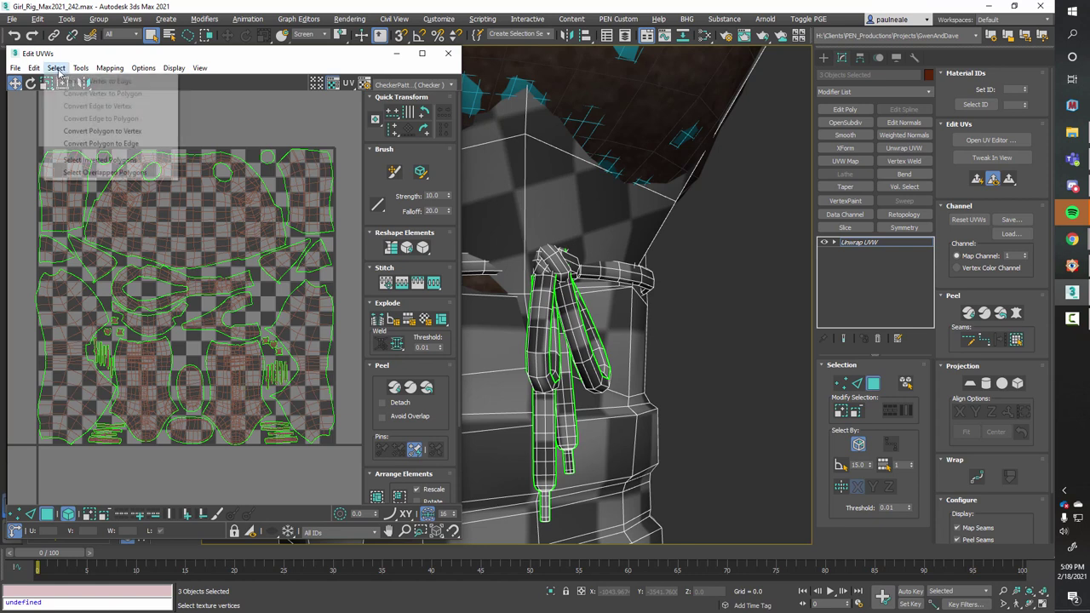
left_click(101, 170)
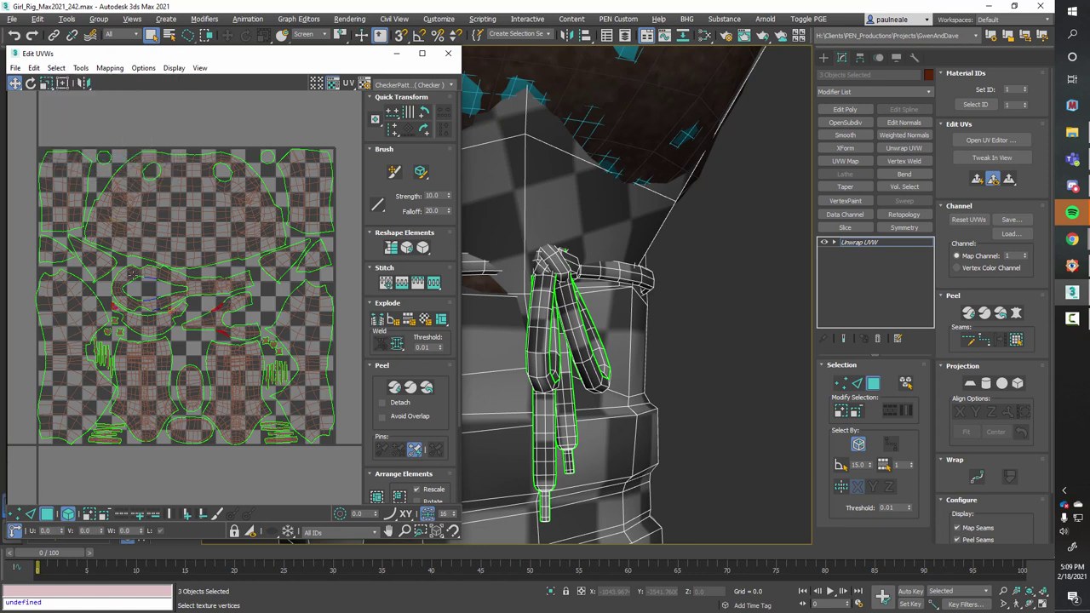
scroll(132, 274, "up", 10)
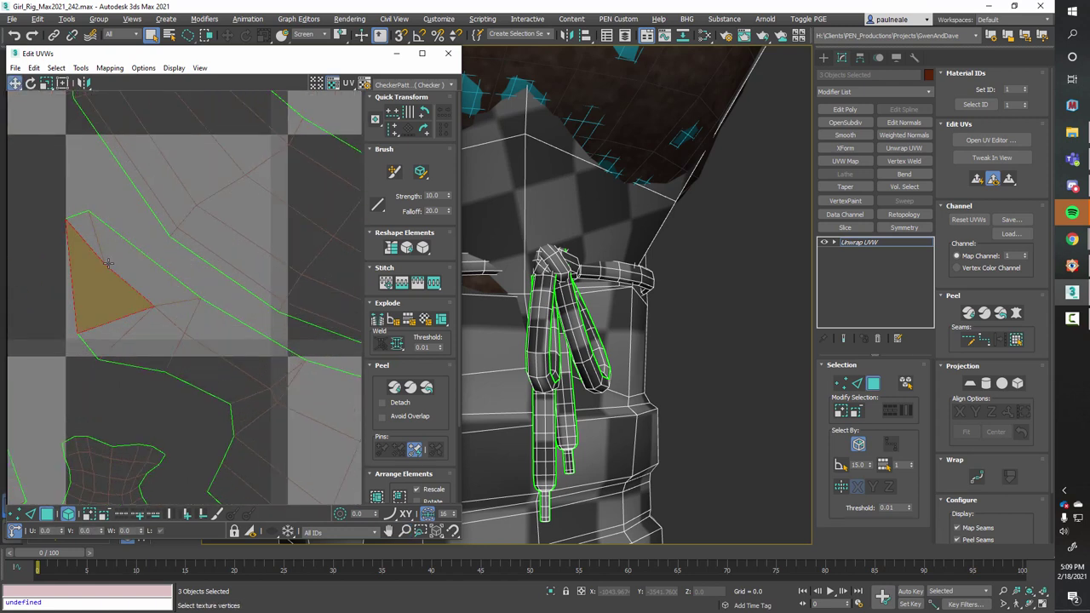
scroll(108, 263, "down", 1)
scroll(105, 255, "down", 1)
scroll(106, 254, "down", 1)
scroll(109, 262, "down", 1)
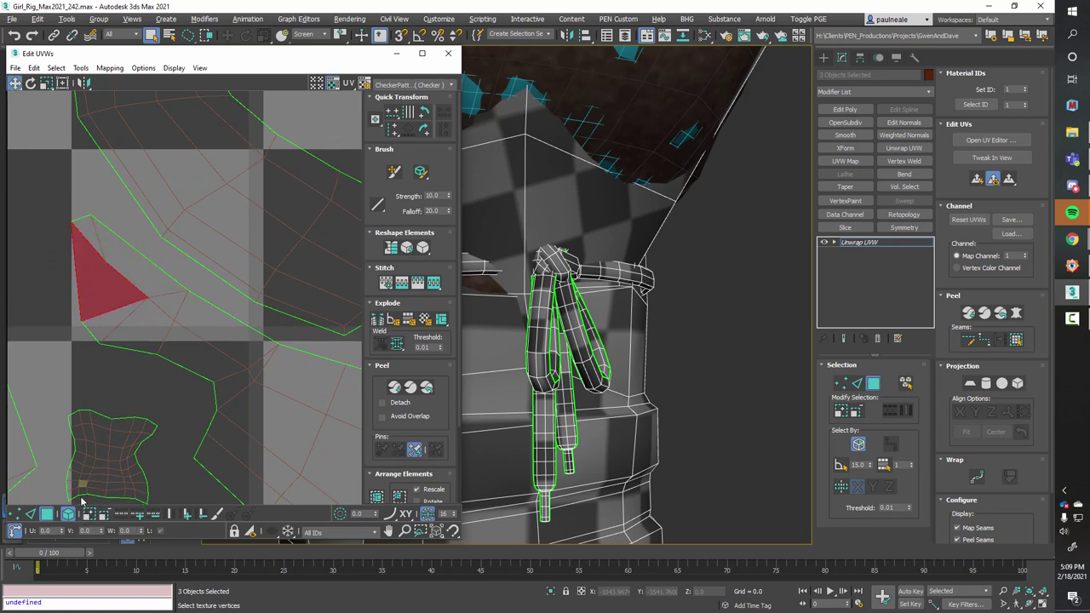
- Select the single UV vertex on the long edge of the overlapped triangle in the curved shell
middle_click_drag(103, 434, 104, 417)
key("1")
scroll(114, 349, "up", 2)
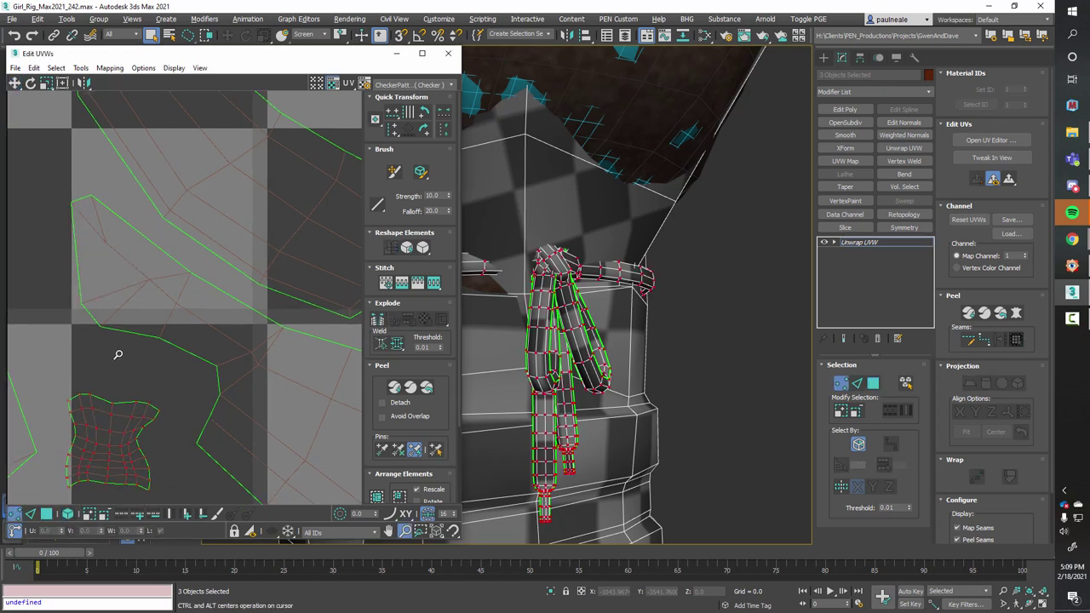
left_click(106, 230)
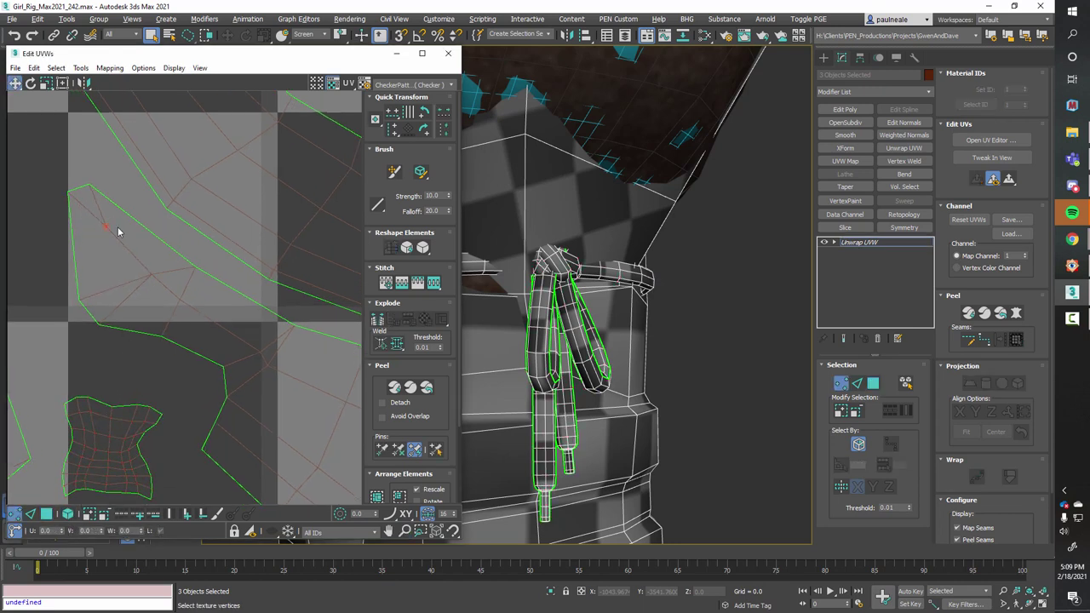
- Nudge a UV vertex slightly downward near the two overlapped polygons of the forked shell
scroll(150, 426, "down", 5)
middle_click_drag(152, 424, 259, 274)
middle_click_drag(227, 329, 227, 317)
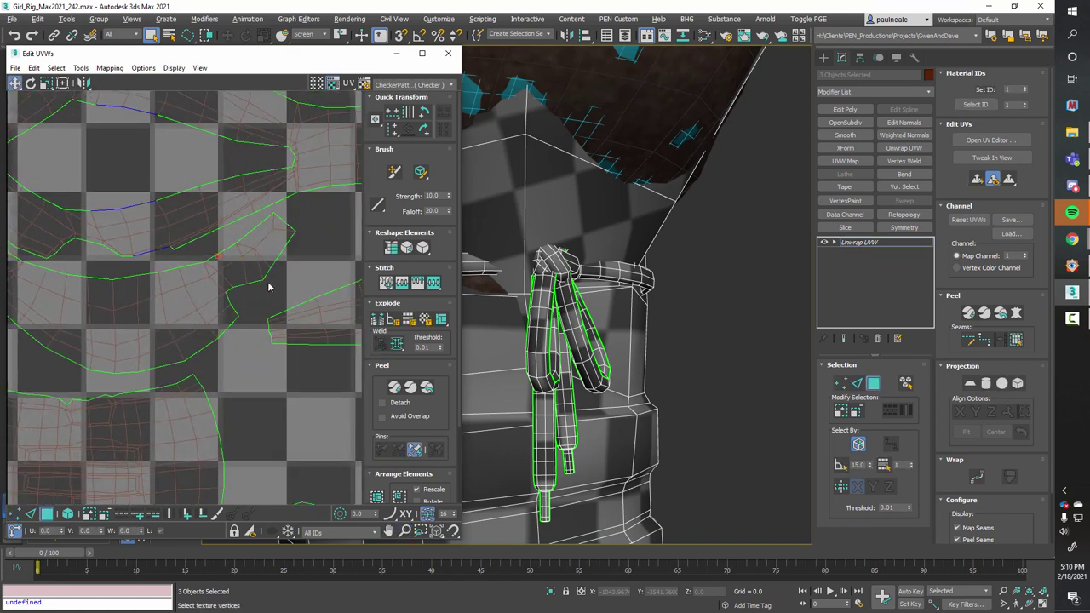
scroll(219, 345, "down", 3)
scroll(309, 316, "up", 4)
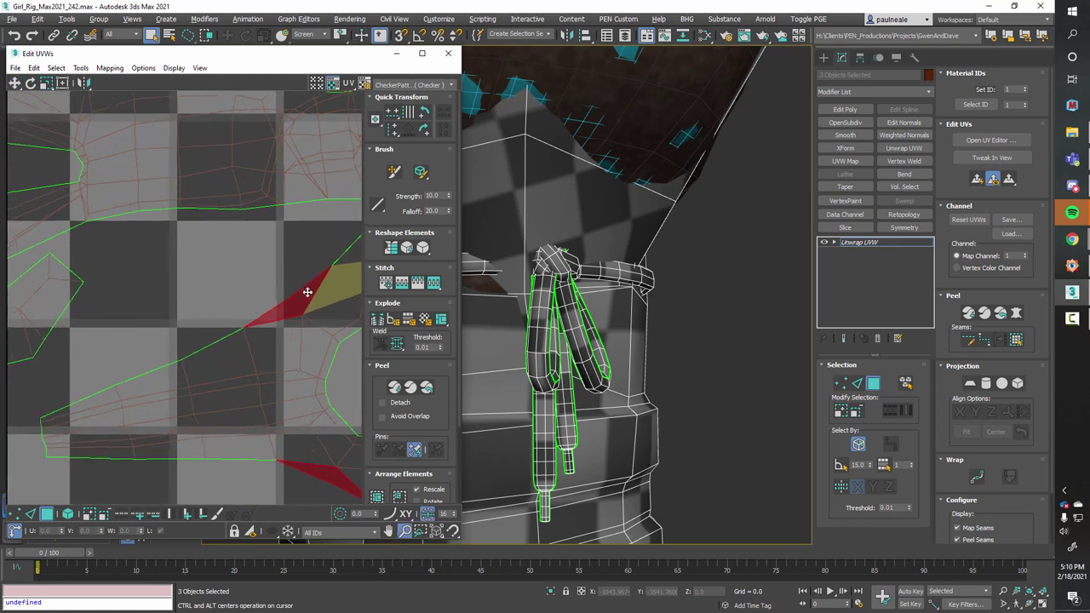
key("1")
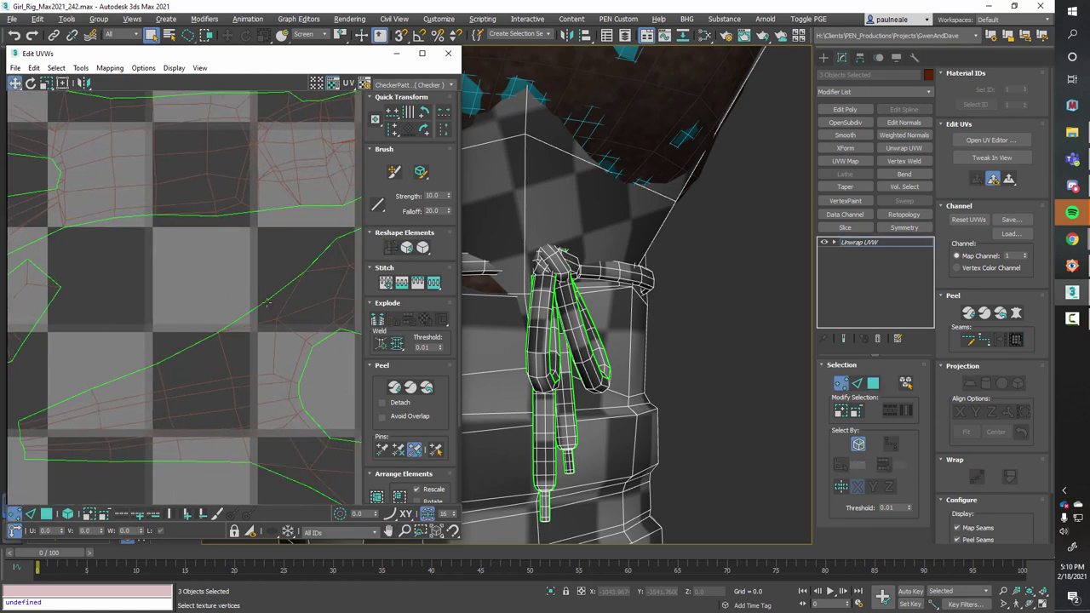
middle_click_drag(284, 343, 249, 267)
left_click_drag(264, 354, 263, 361)
middle_click_drag(261, 355, 229, 363, "ctrl+alt")
- Select the UV vertices along the sliver-thin overlapped polygon inside the band shell above the forked shell
key("3")
scroll(228, 363, "up", 2)
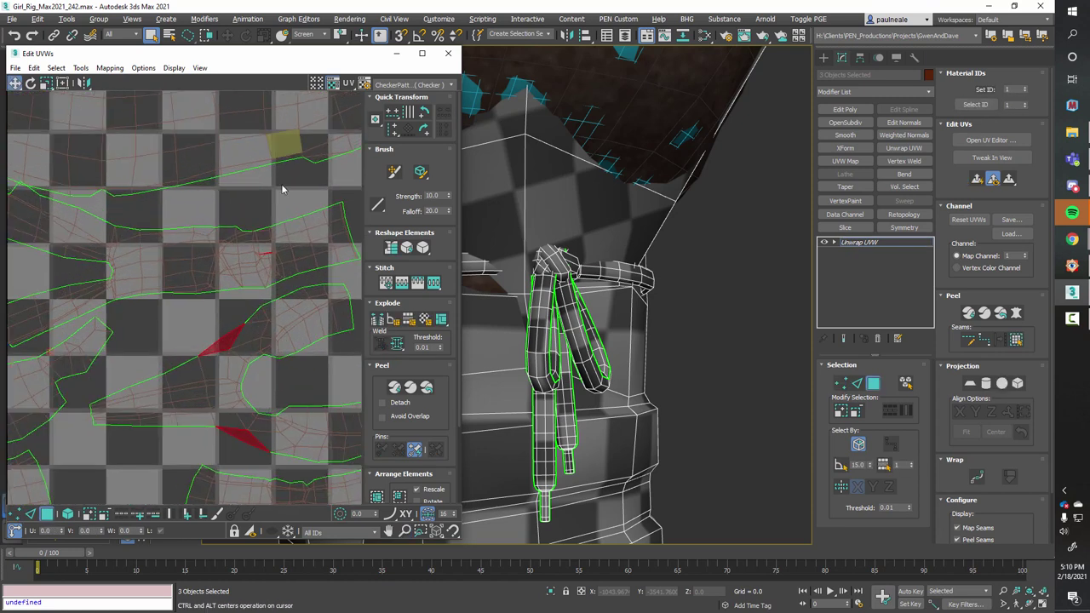
scroll(281, 222, "up", 8)
middle_click_drag(288, 216, 289, 202, "ctrl+alt")
middle_click_drag(294, 264, 245, 298)
middle_click_drag(234, 313, 261, 298)
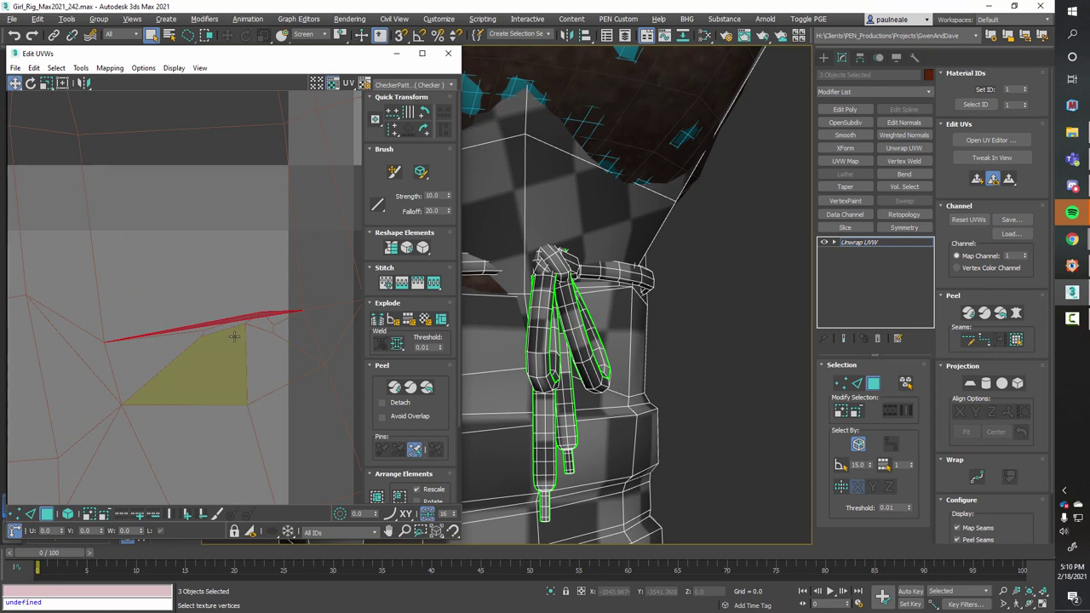
key("1")
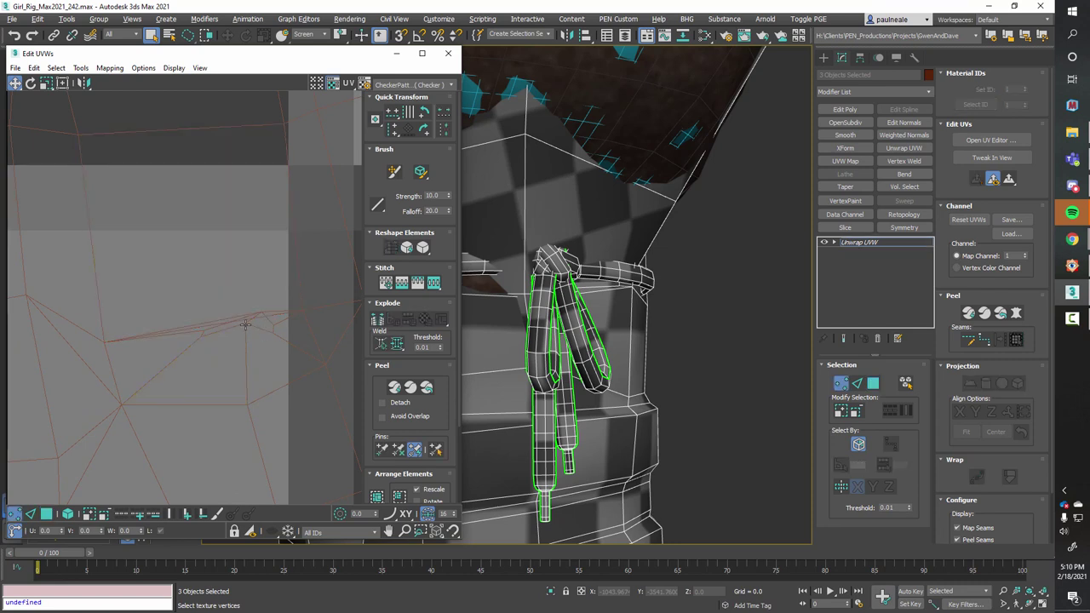
left_click_drag(189, 300, 244, 334)
- Examine the flagged polygons and the borders between the ring-shaped shell and the large shell above it
scroll(248, 298, "down", 5)
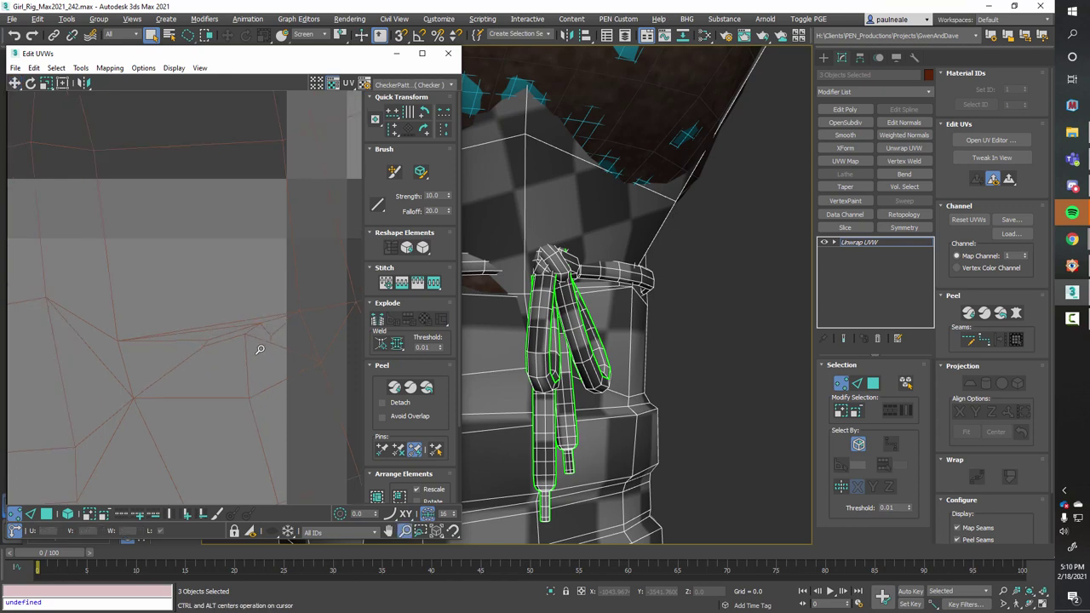
scroll(224, 319, "down", 10)
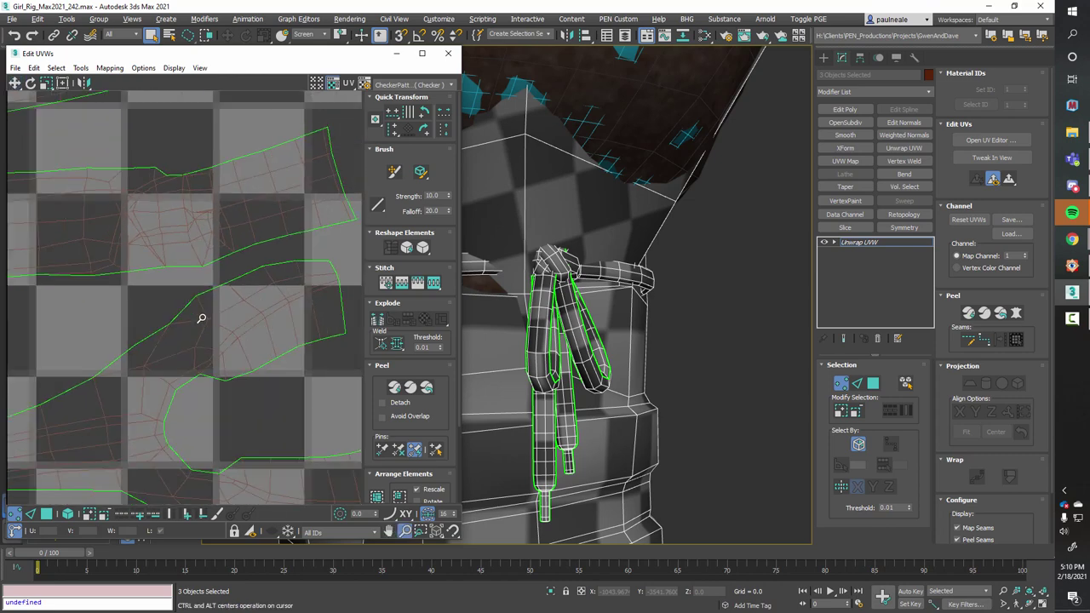
middle_click_drag(230, 311, 230, 307)
key("3")
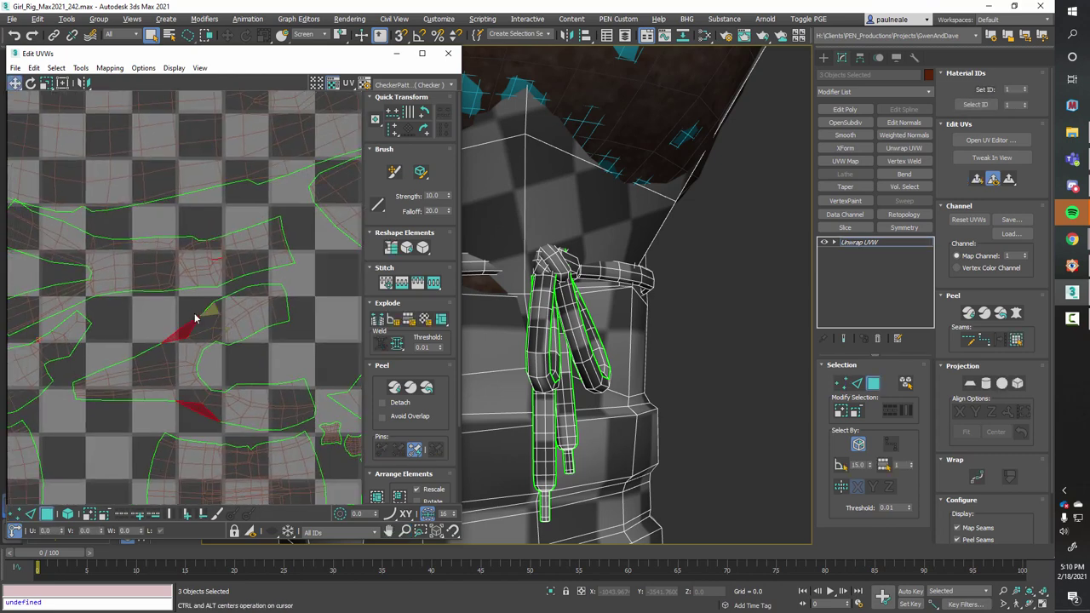
scroll(204, 314, "down", 4)
middle_click_drag(160, 312, 174, 304)
scroll(173, 304, "down", 10)
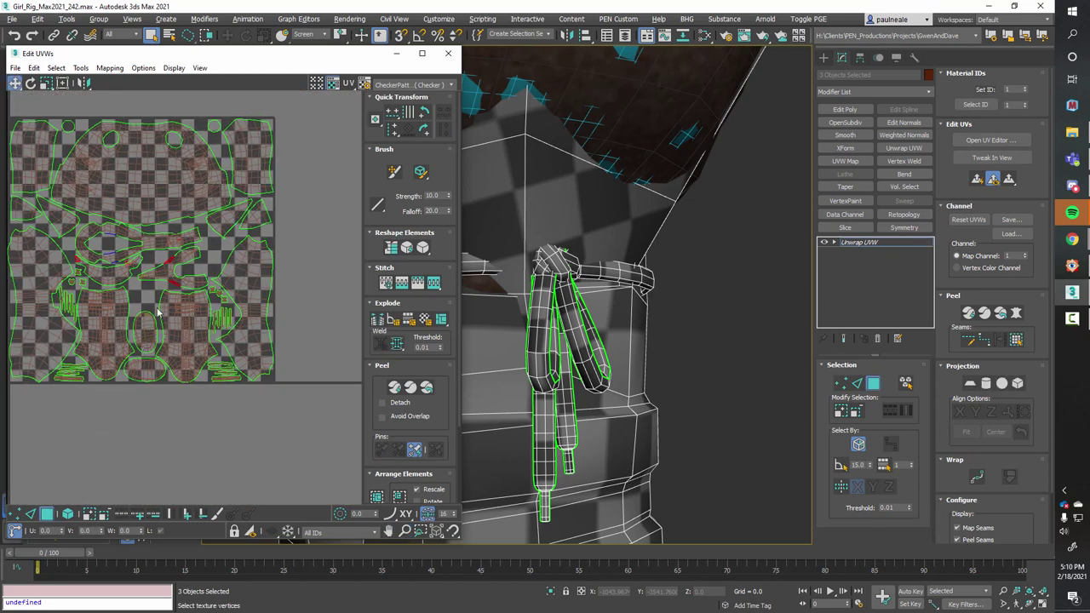
scroll(131, 283, "up", 15)
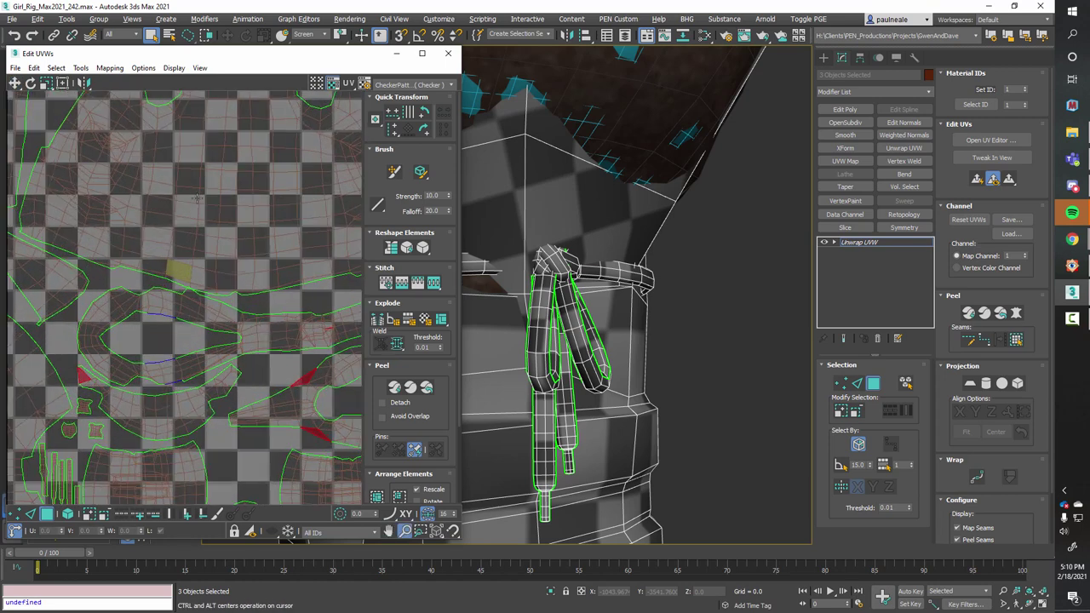
scroll(175, 255, "down", 12)
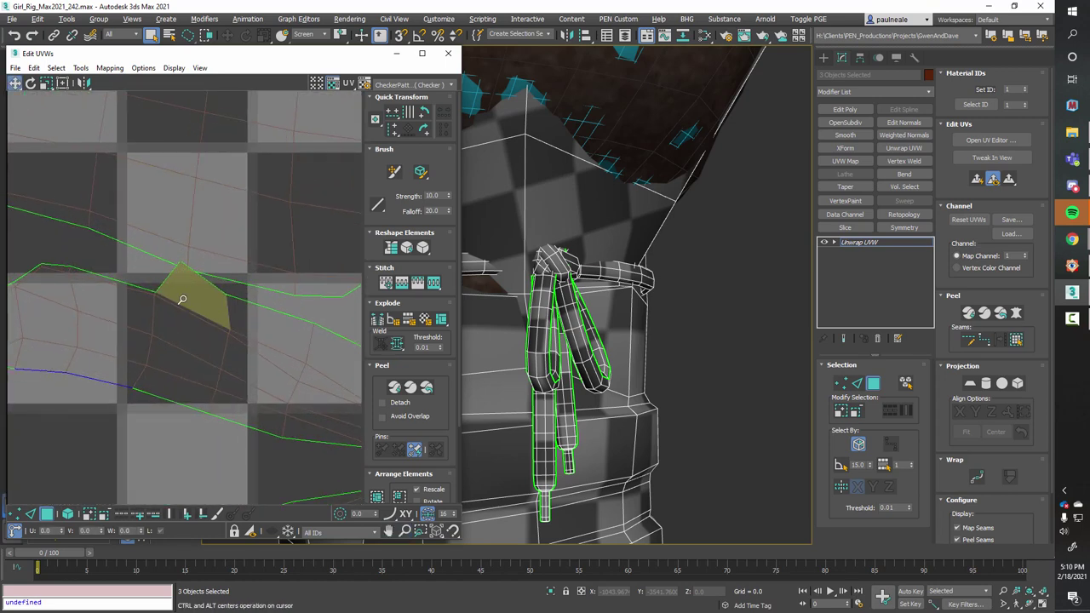
middle_click_drag(152, 270, 177, 248)
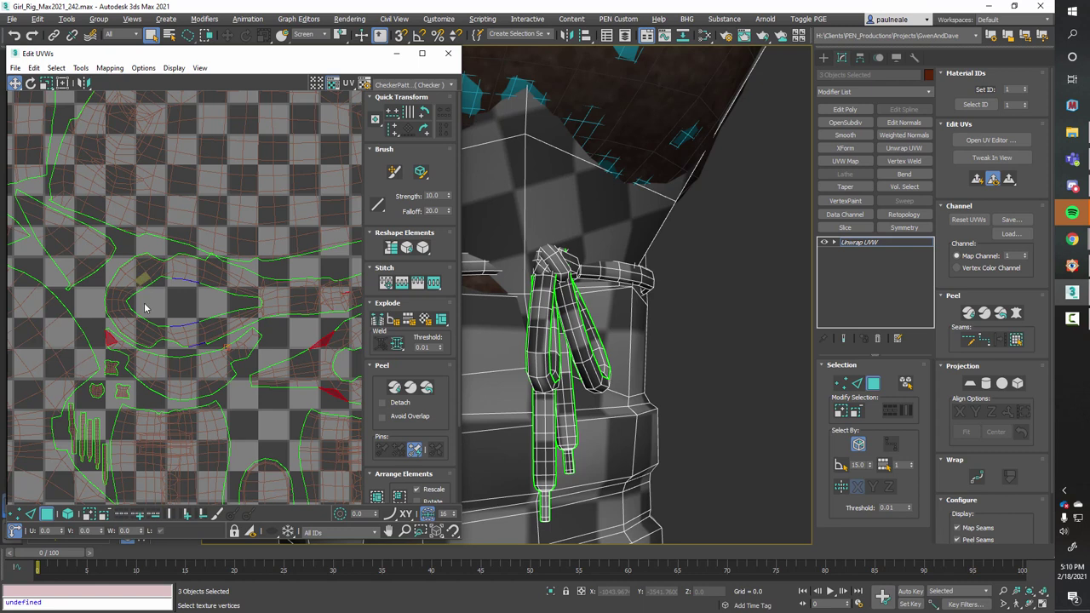
- Check the layout by selecting the overlapped polygons again, followed by the inverted polygons
left_click(55, 67)
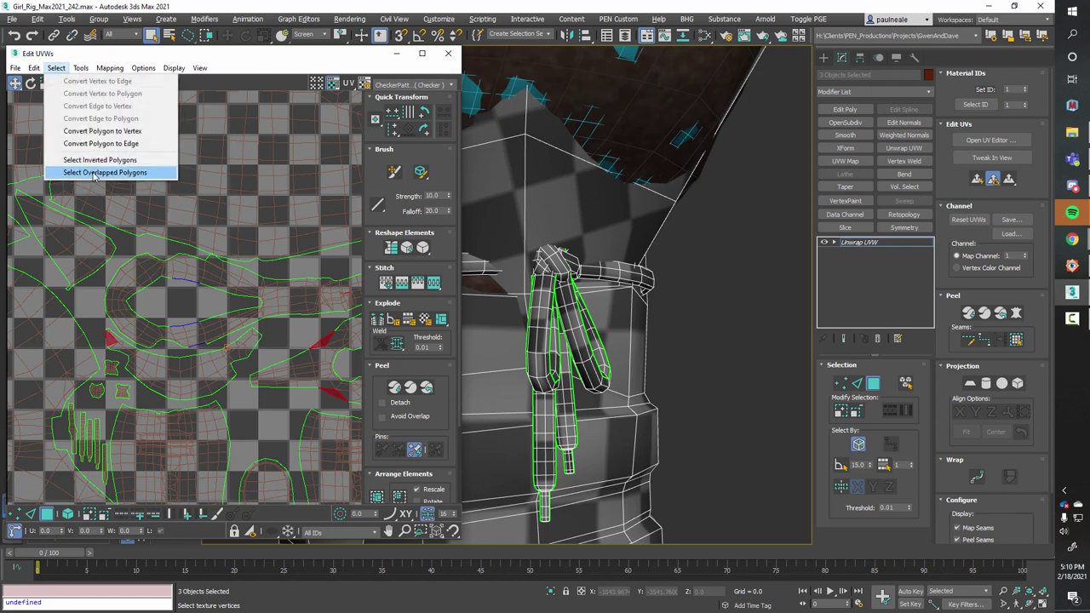
left_click(94, 173)
left_click(80, 68)
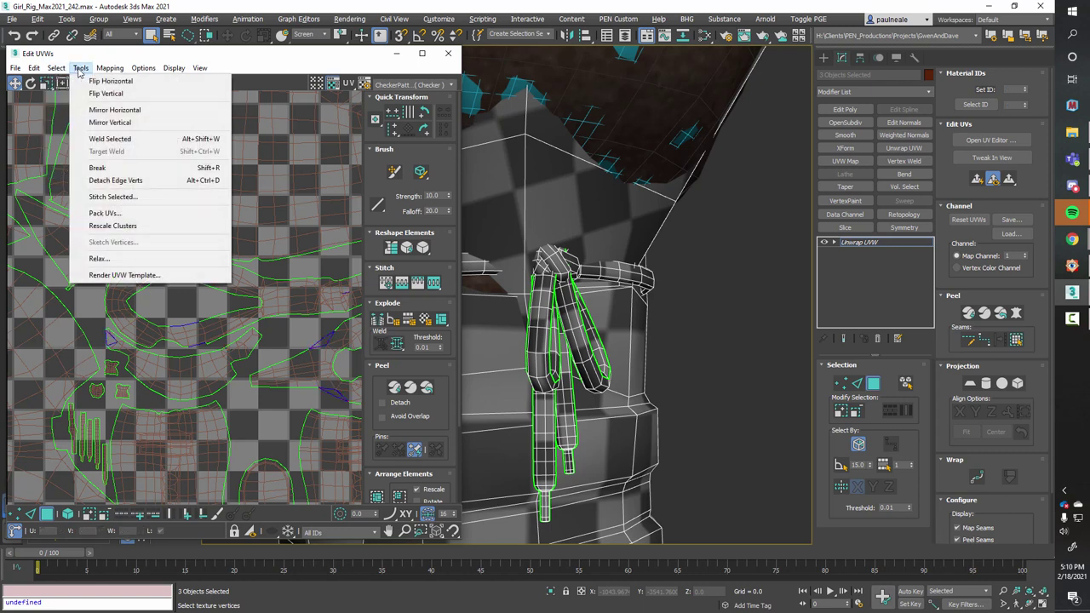
mouse_move(55, 68)
left_click(92, 160)
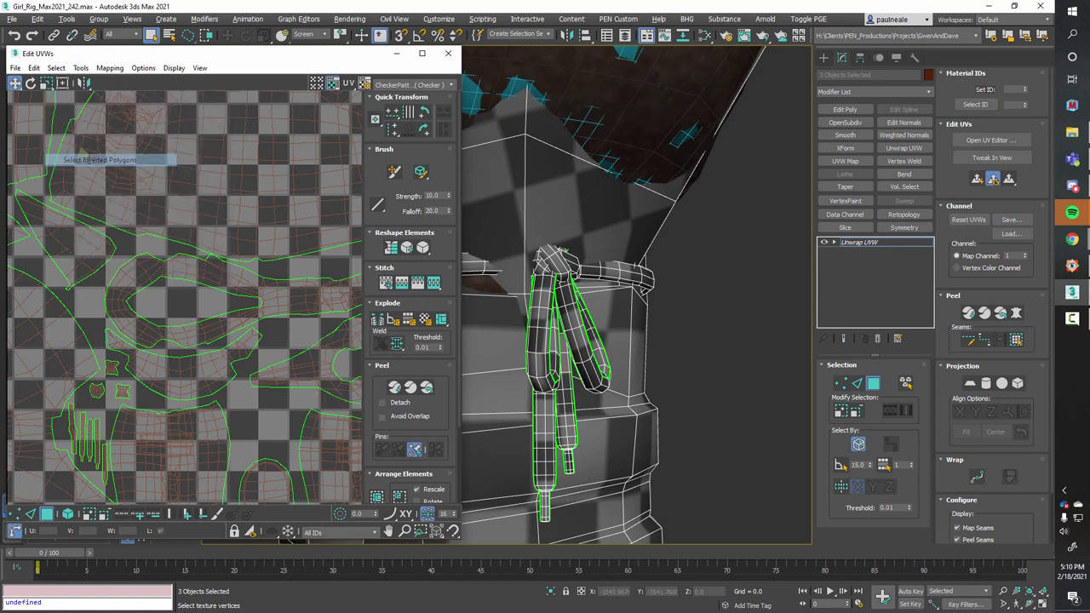
- Move the peaked vertex on the ring-shaped shell's upper edge down, away from the large shell's border, and clear the selection
scroll(207, 256, "up", 3)
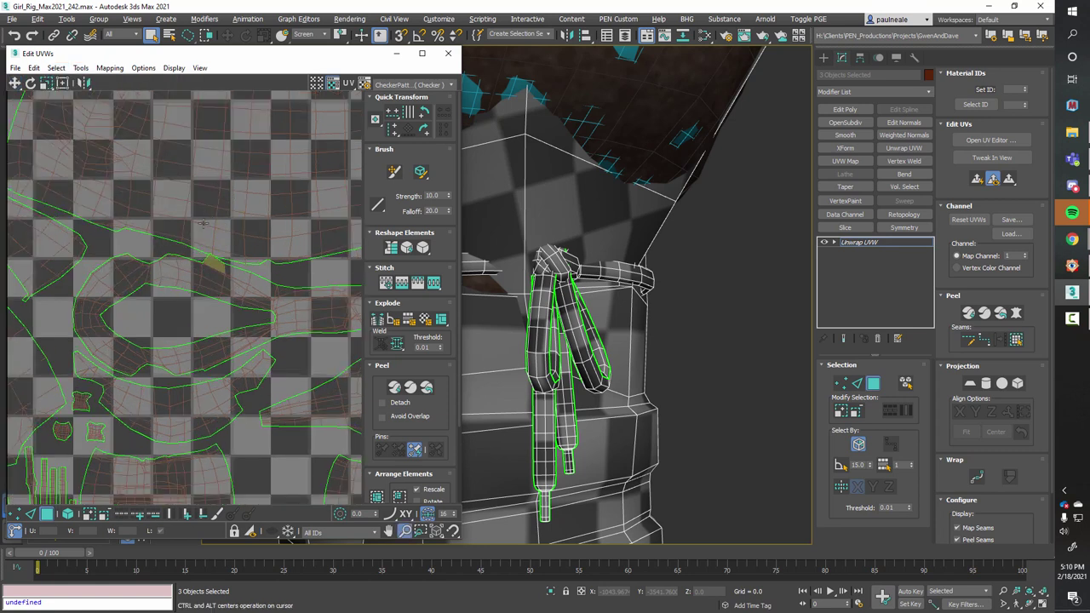
scroll(208, 255, "up", 8)
middle_click_drag(263, 238, 249, 249)
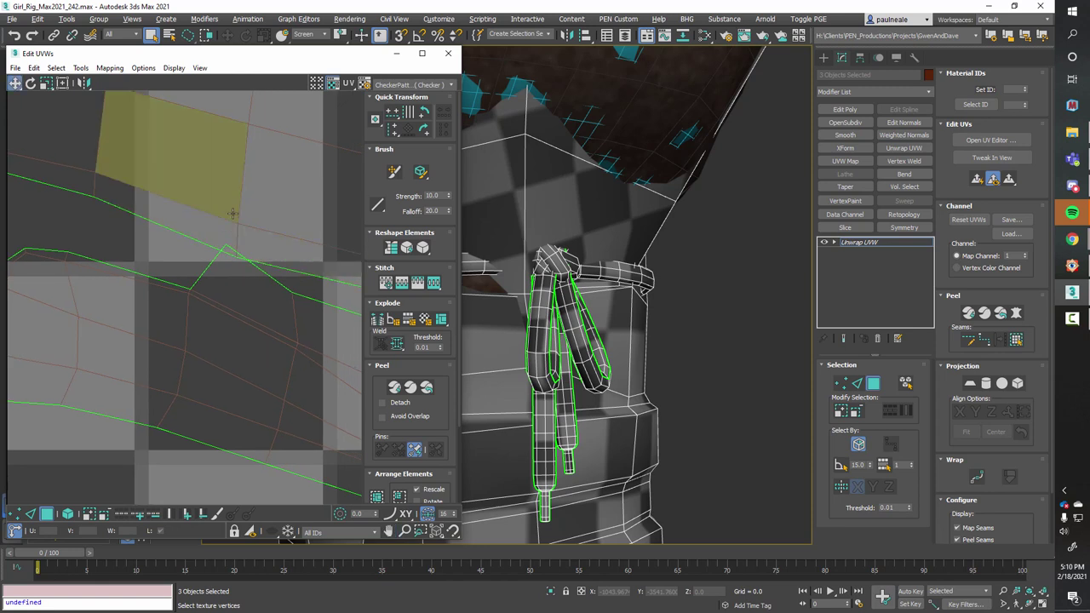
key("1")
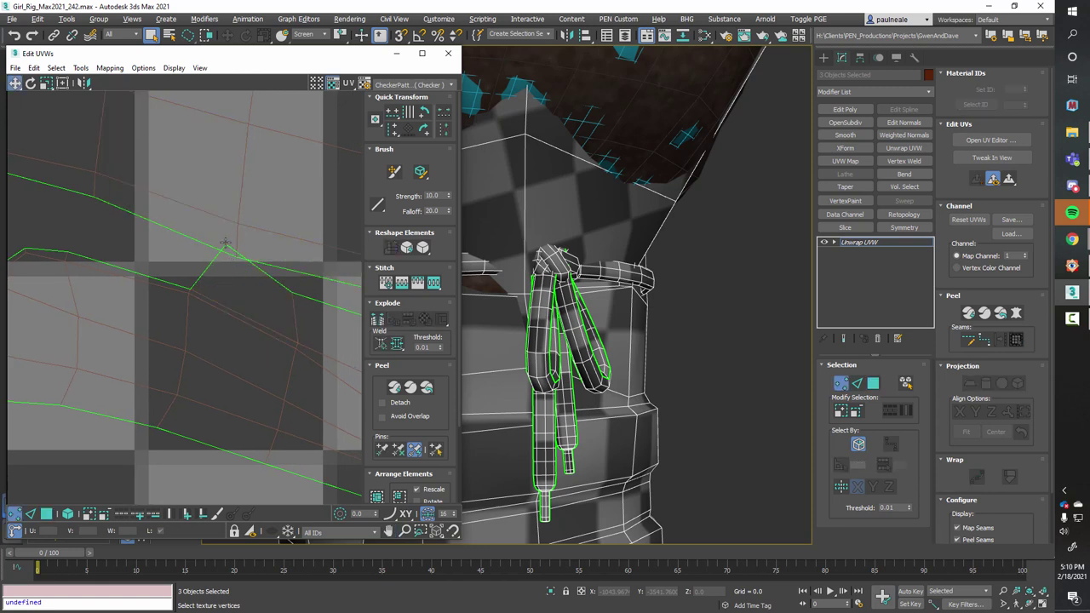
scroll(213, 307, "down", 6)
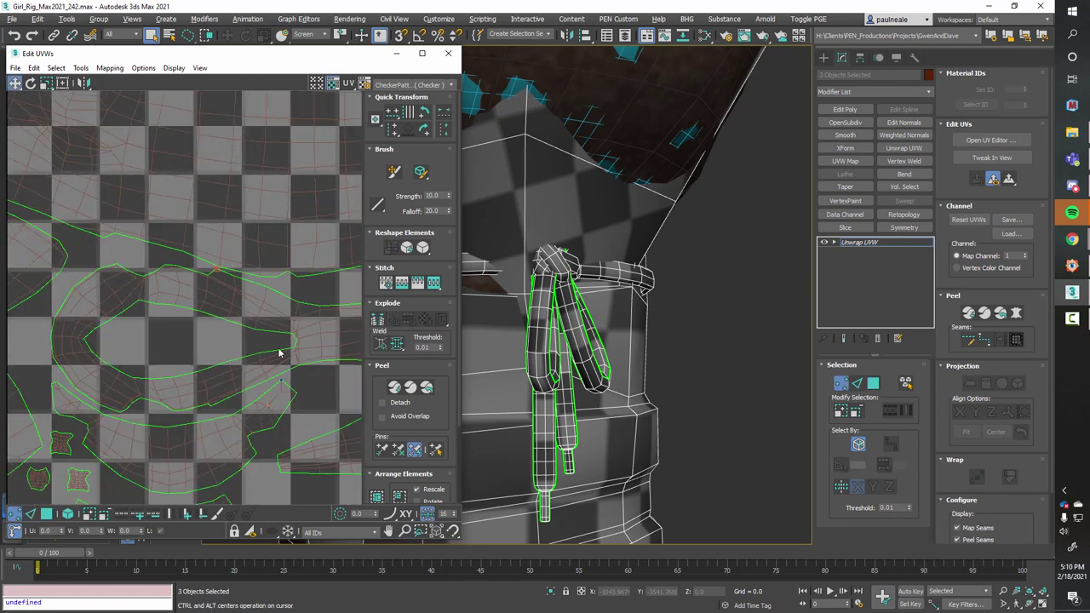
scroll(280, 352, "down", 5)
left_click(264, 450)
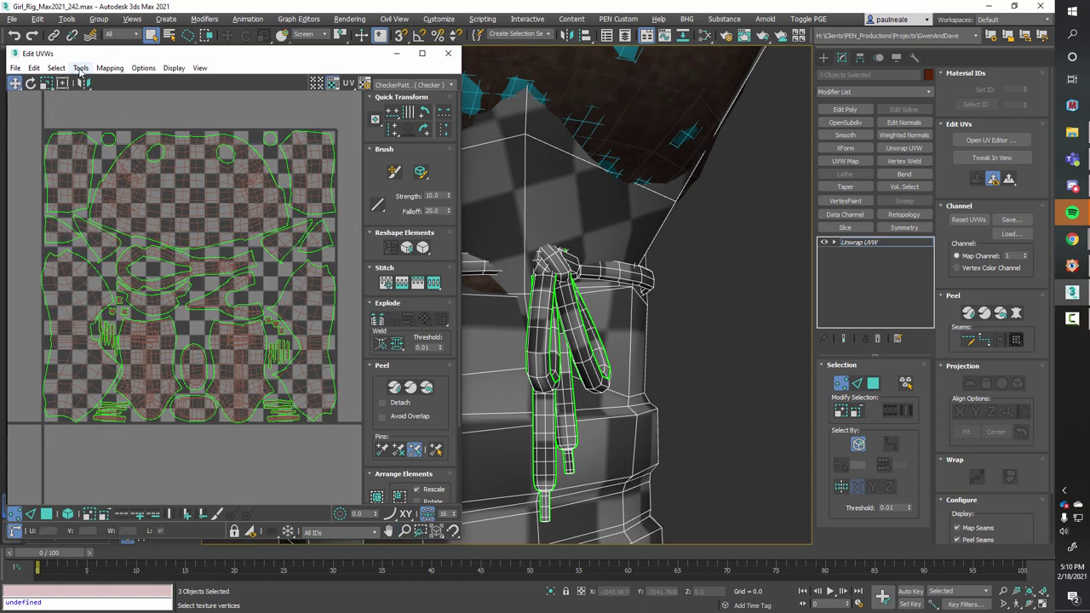
- Check all shells for inverted polygons with Select Inverted Polygons and look over the whole tile
key("ctrl+a")
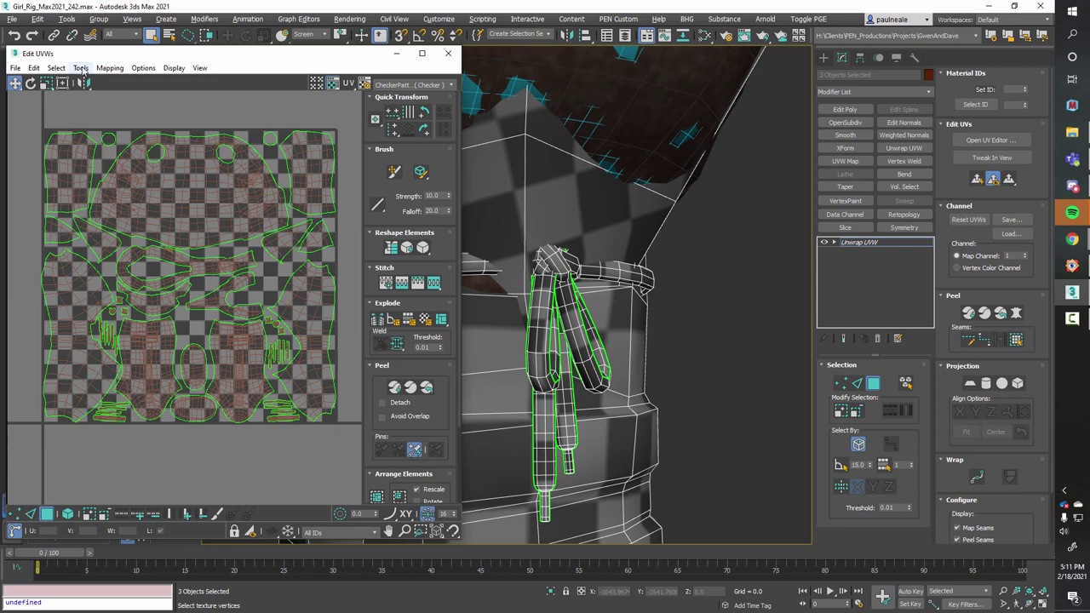
left_click(81, 68)
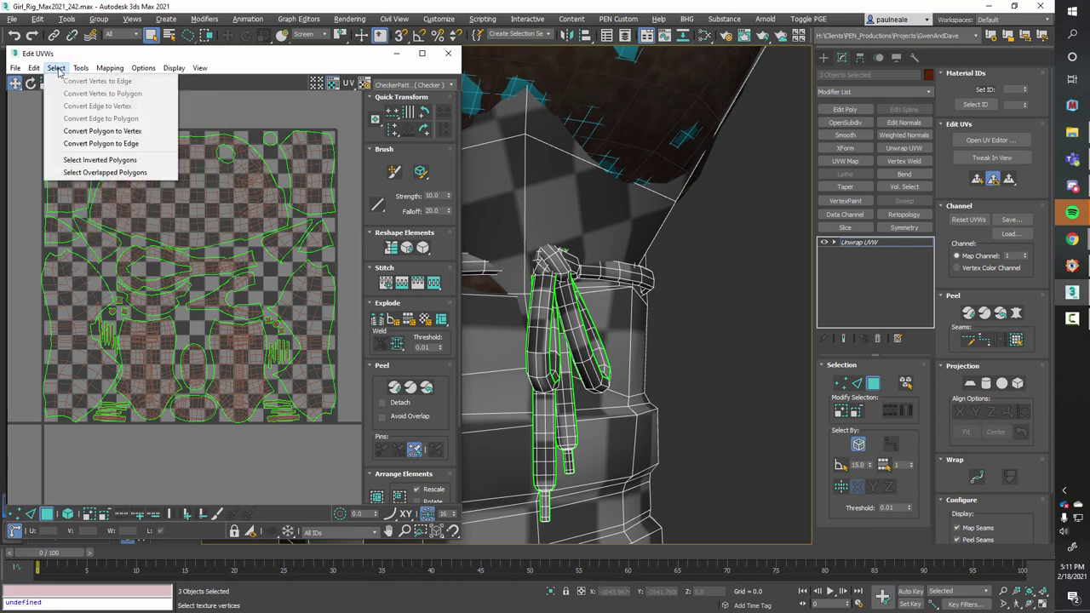
left_click(85, 162)
middle_click_drag(168, 253, 167, 225, "ctrl+alt")
middle_click_drag(168, 225, 228, 230)
scroll(232, 243, "down", 3)
middle_click_drag(241, 273, 178, 262)
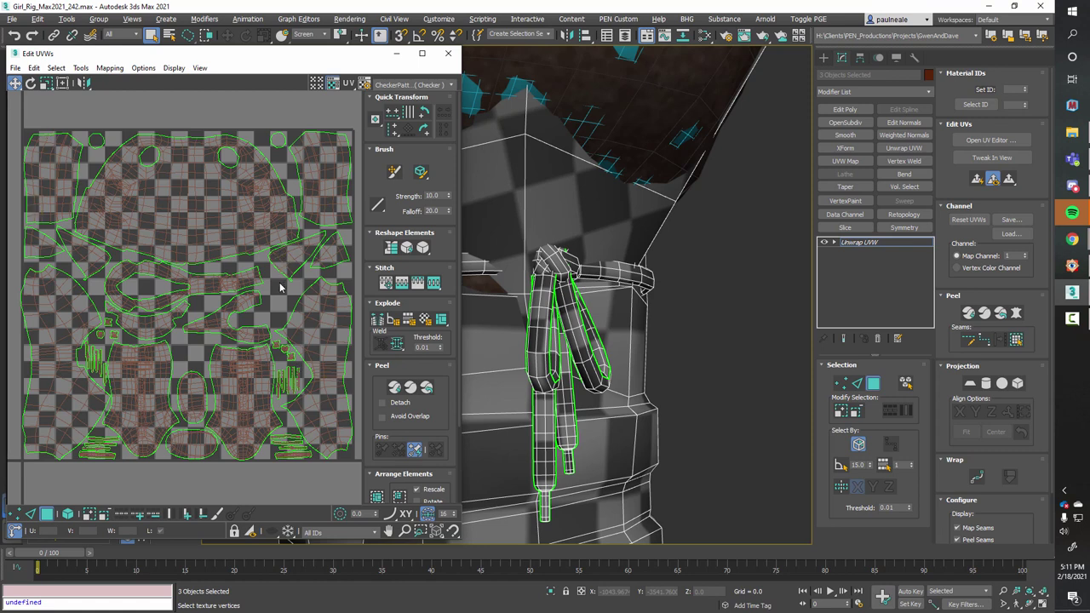
- Move the two vertices protruding from the left shell's outer edge inward to the tile's left boundary
scroll(147, 235, "up", 8)
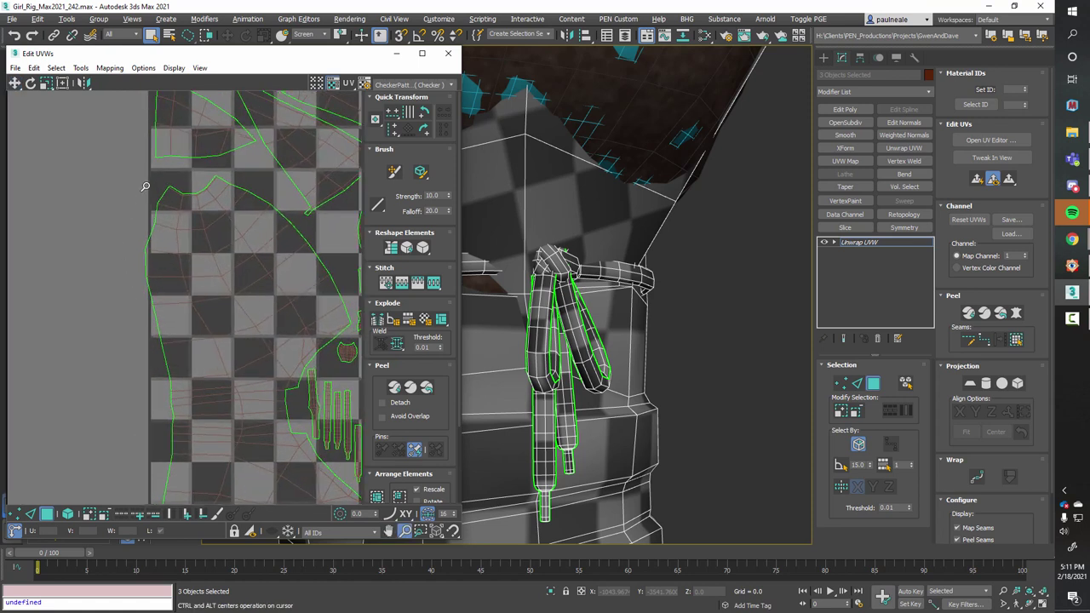
scroll(147, 234, "up", 3)
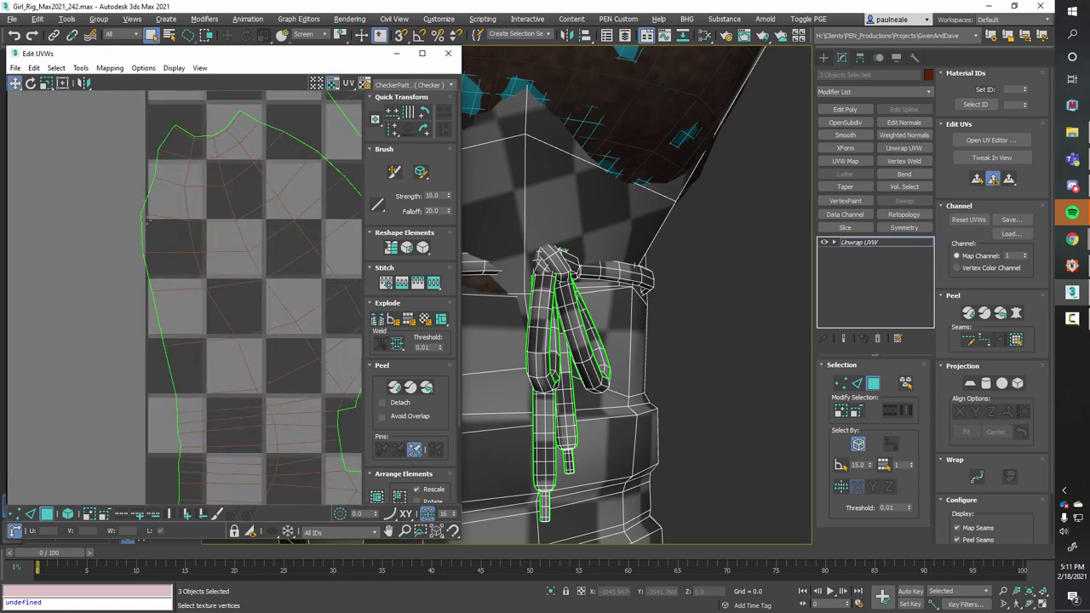
left_click(14, 514)
left_click_drag(143, 212, 150, 214)
left_click_drag(143, 251, 149, 253)
- Examine the right shell's outer edge and the complete tile layout, and clear the vertex selection
middle_click_drag(158, 258, 190, 464, "ctrl+alt")
scroll(158, 358, "up", 10)
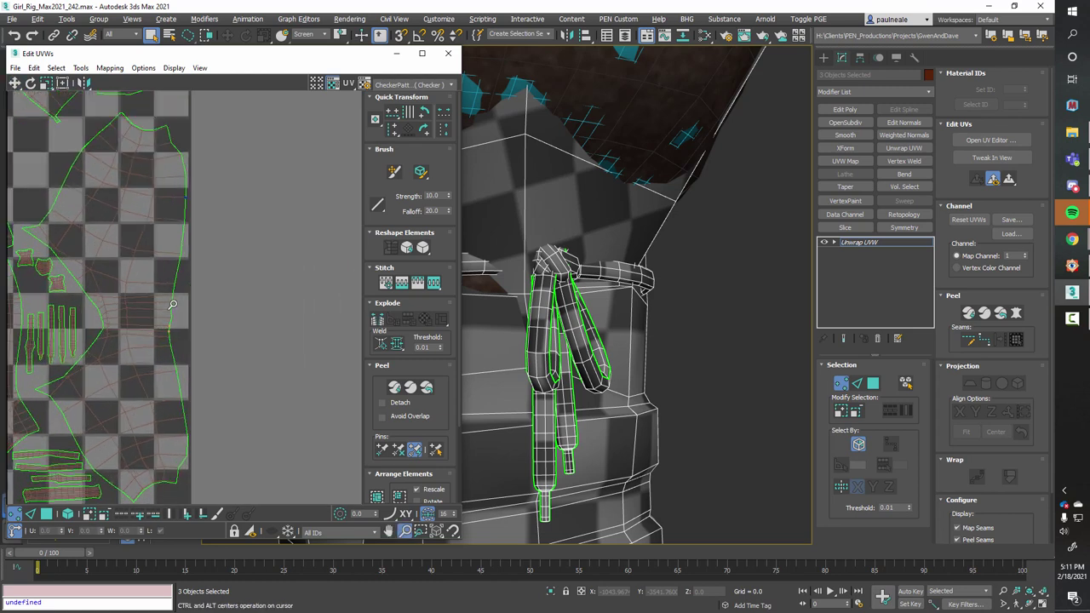
scroll(172, 305, "down", 6)
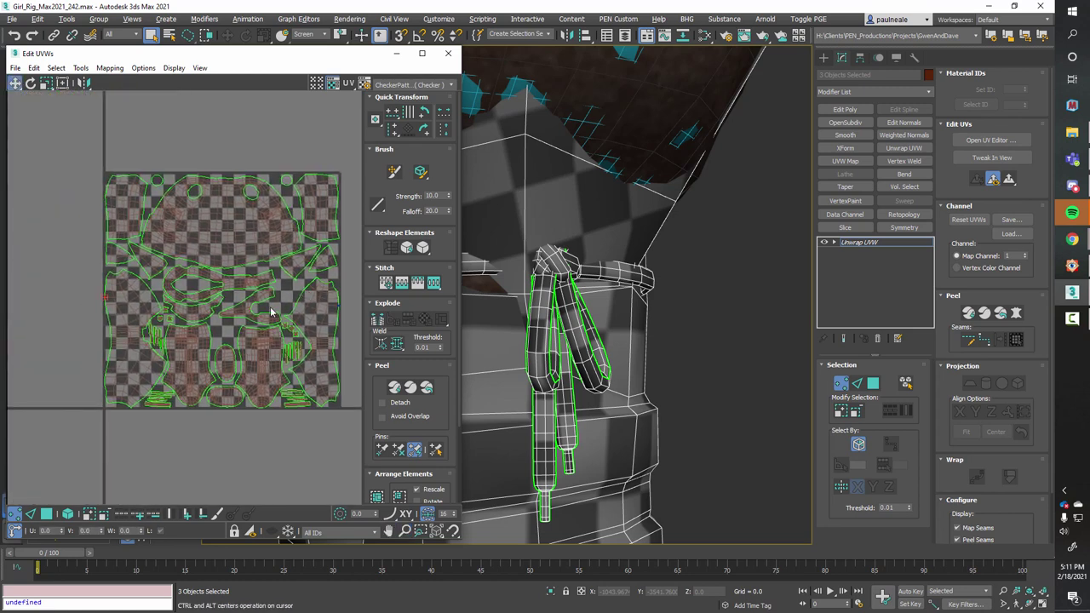
scroll(271, 314, "up", 1)
middle_click_drag(269, 374, 264, 386)
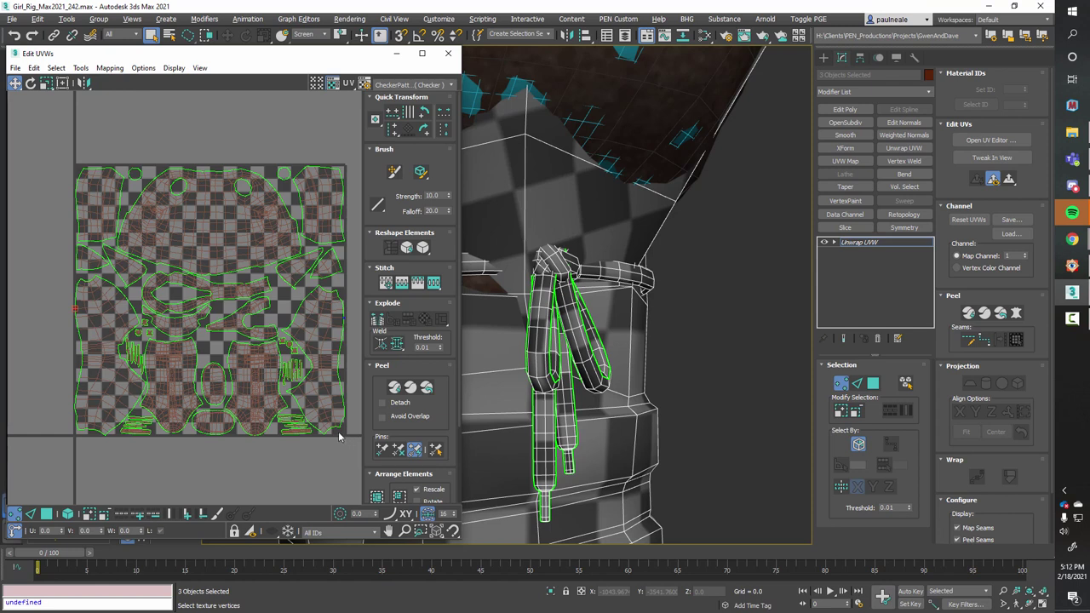
middle_click_drag(266, 383, 240, 358)
middle_click_drag(228, 364, 213, 354, "ctrl+alt")
middle_click_drag(214, 349, 215, 371)
left_click(303, 480)
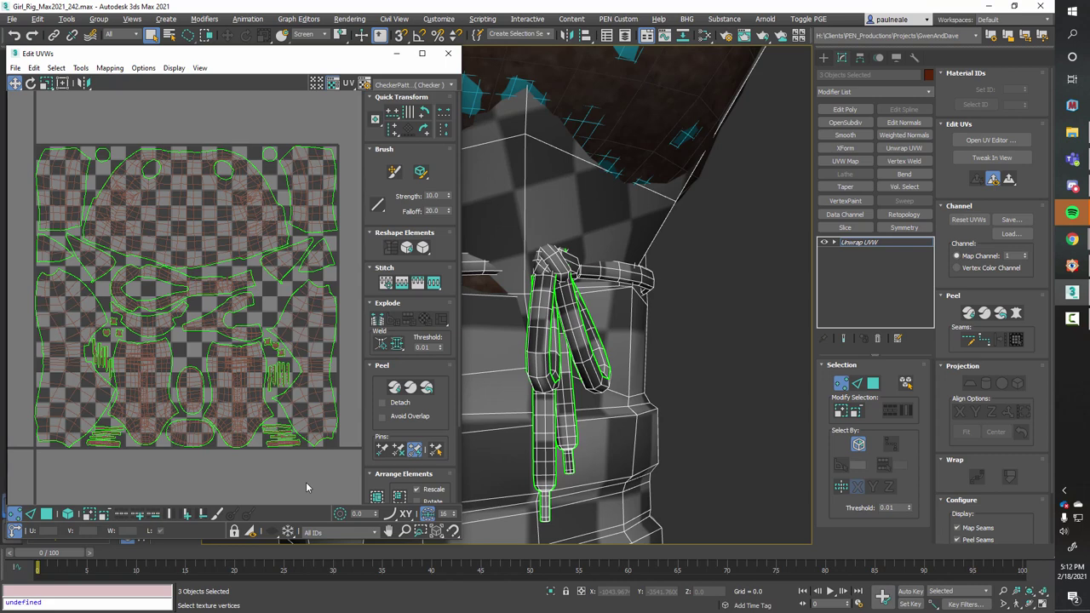